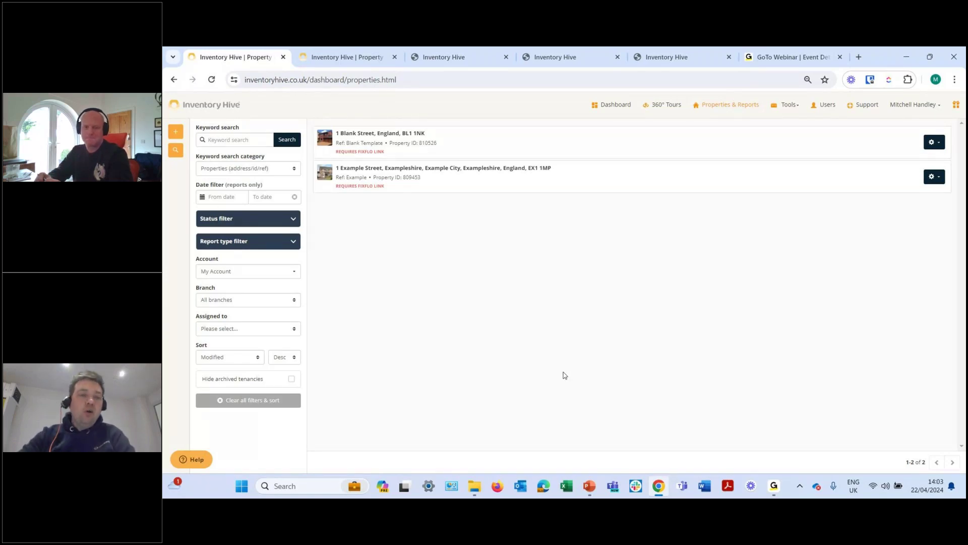
Switch to the PowerPoint presentation, start the slide show from the current slide and move on to the Offline usage slide
{"action": "mouse_move", "coordinate": [589, 486]}
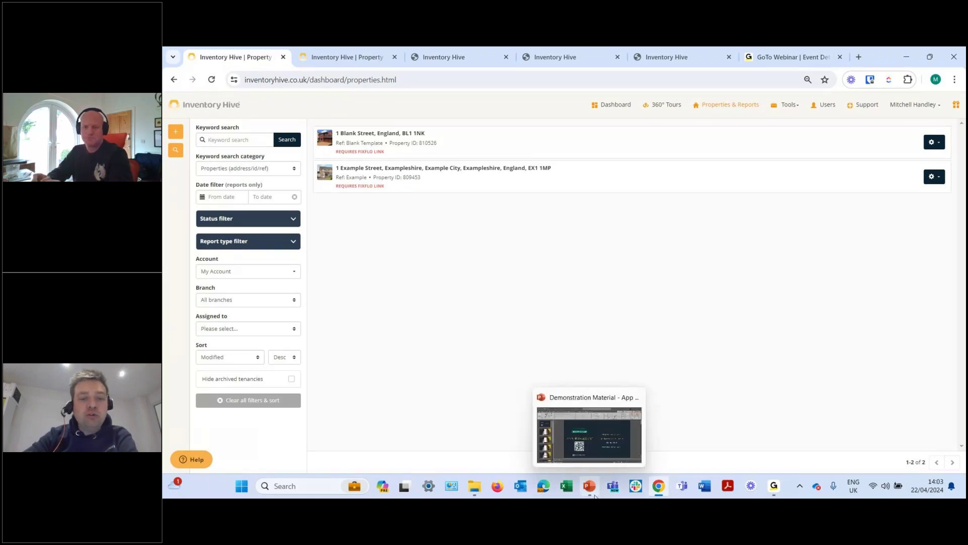
{"action": "left_click", "coordinate": [593, 452]}
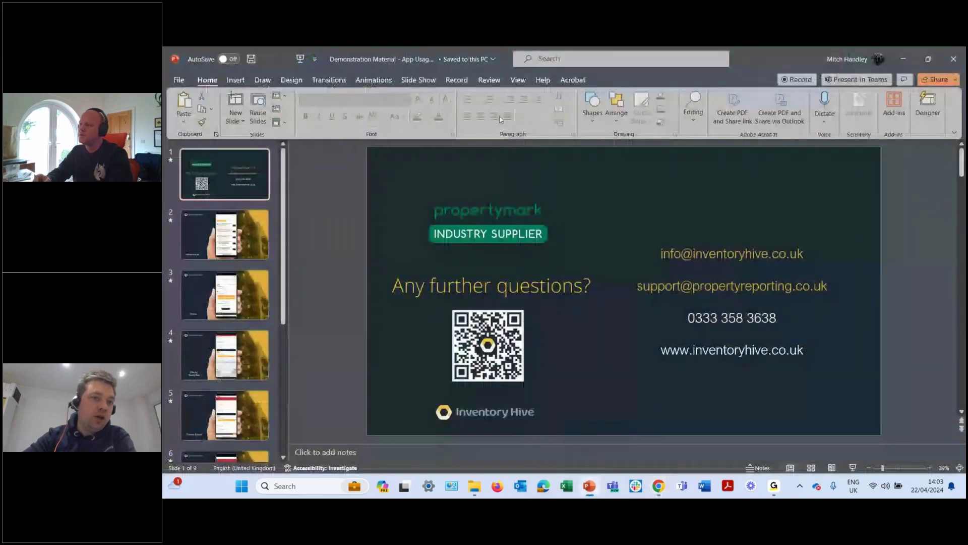
{"action": "left_click", "coordinate": [417, 79]}
{"action": "left_click", "coordinate": [220, 113]}
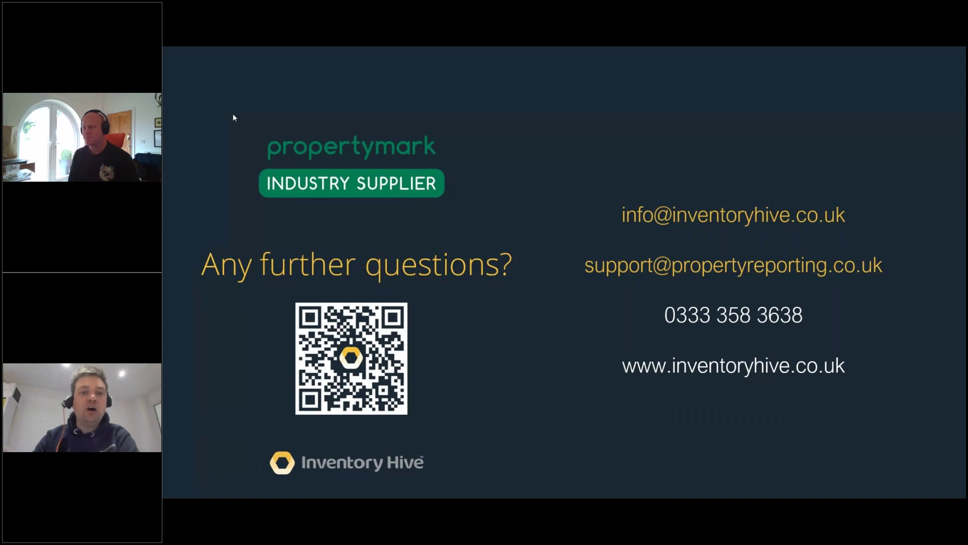
{"action": "key", "text": "Left"}
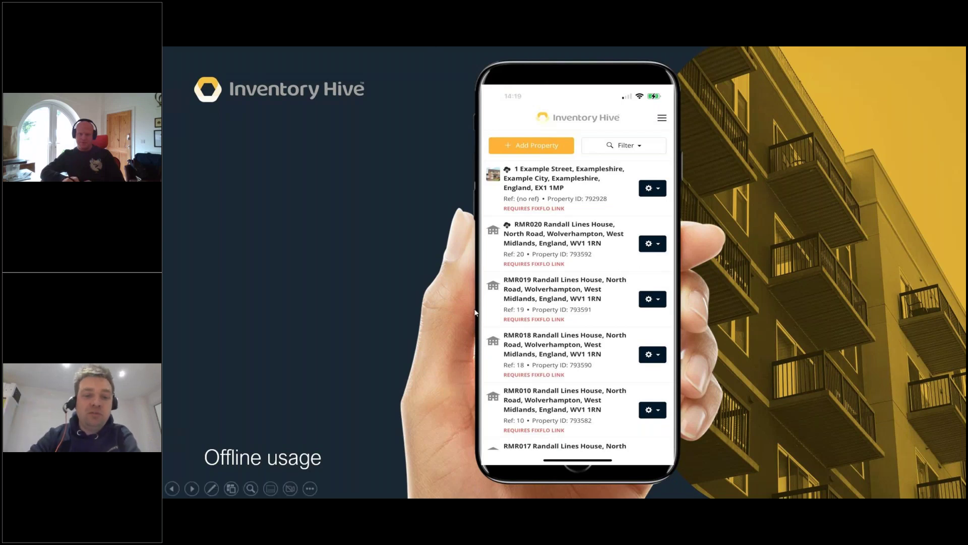
Play the Offline usage demo video to its end, pausing at the app's main menu and at the Sync Settings screen
{"action": "left_click", "coordinate": [502, 453]}
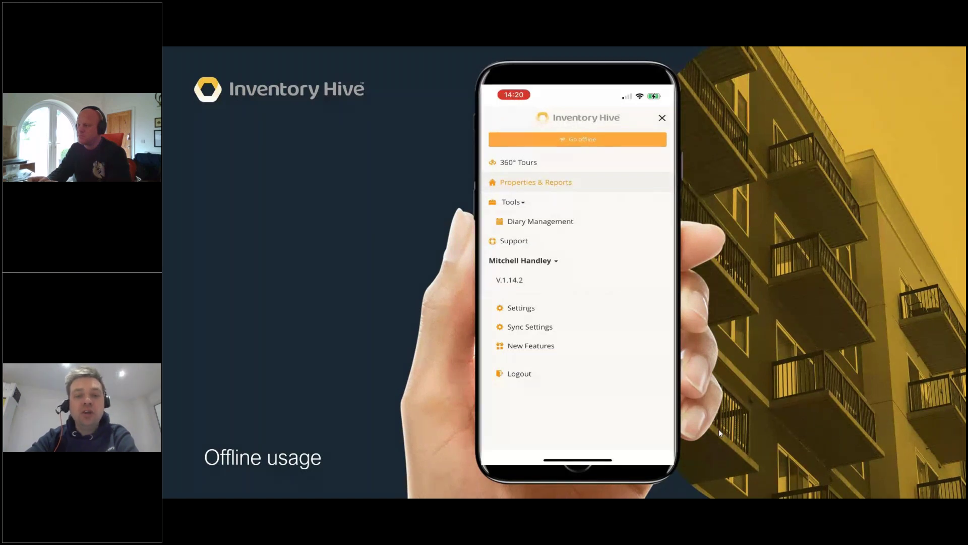
{"action": "mouse_move", "coordinate": [514, 462]}
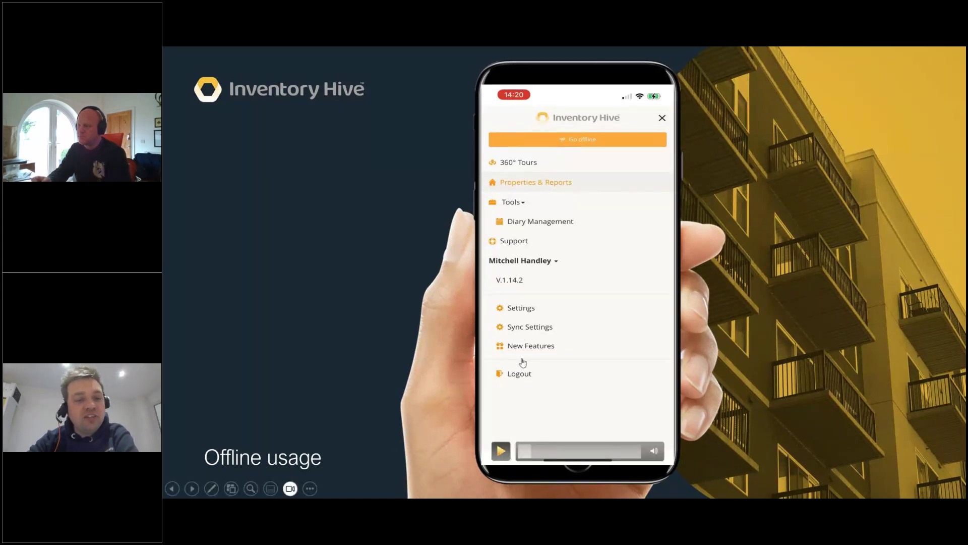
{"action": "left_click", "coordinate": [501, 452]}
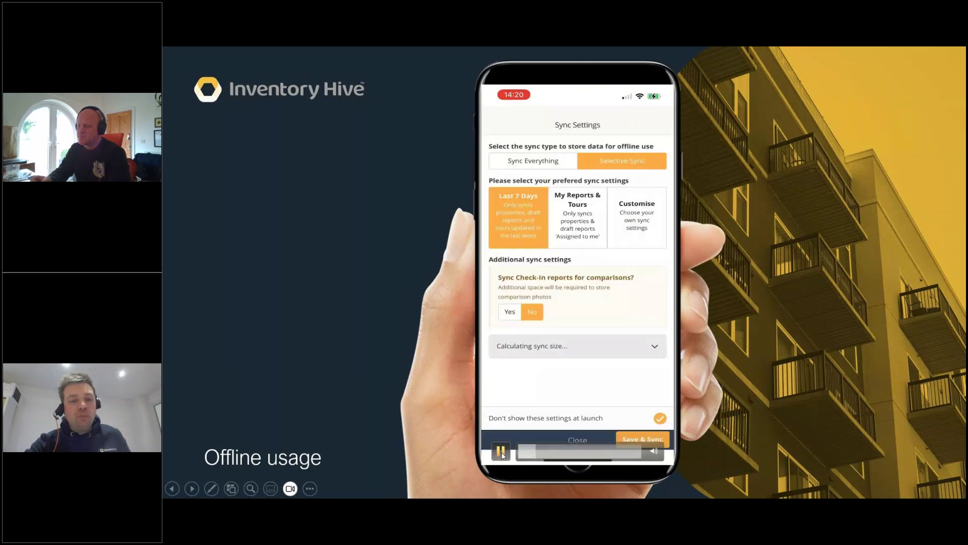
{"action": "left_click", "coordinate": [502, 451]}
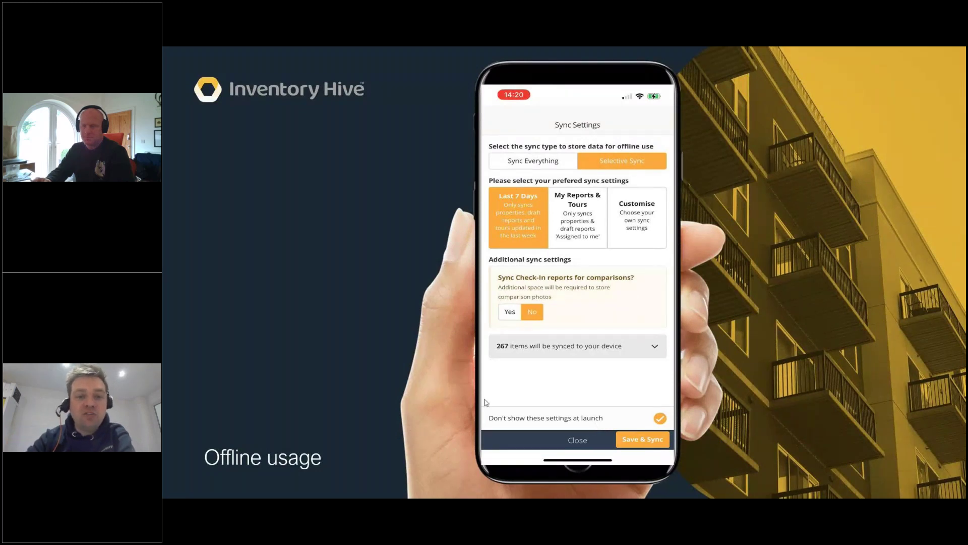
{"action": "mouse_move", "coordinate": [499, 461]}
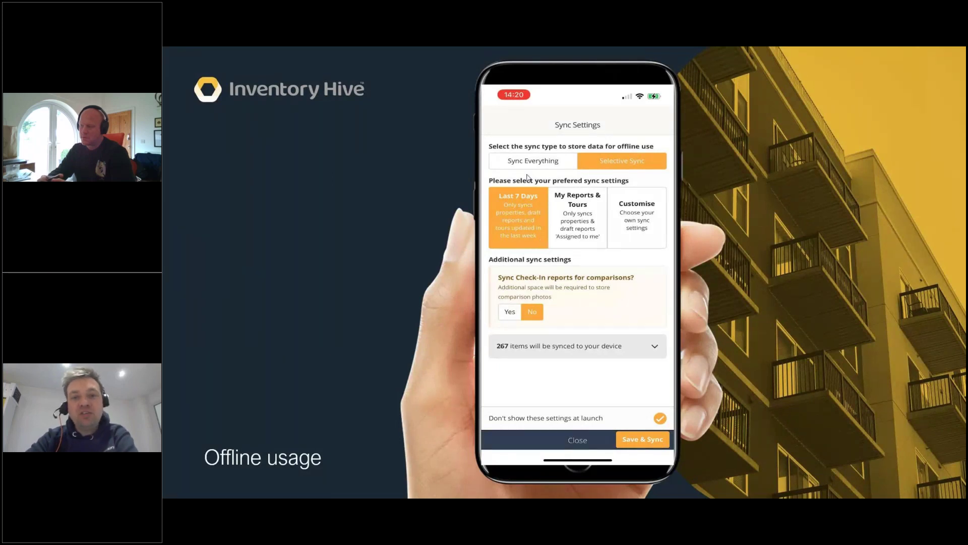
{"action": "left_click", "coordinate": [501, 451]}
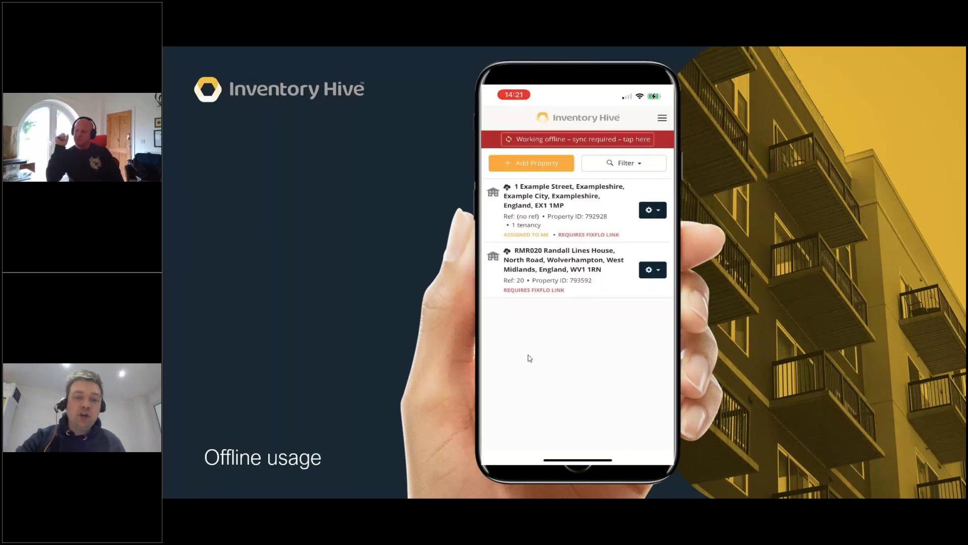
{"action": "mouse_move", "coordinate": [499, 428]}
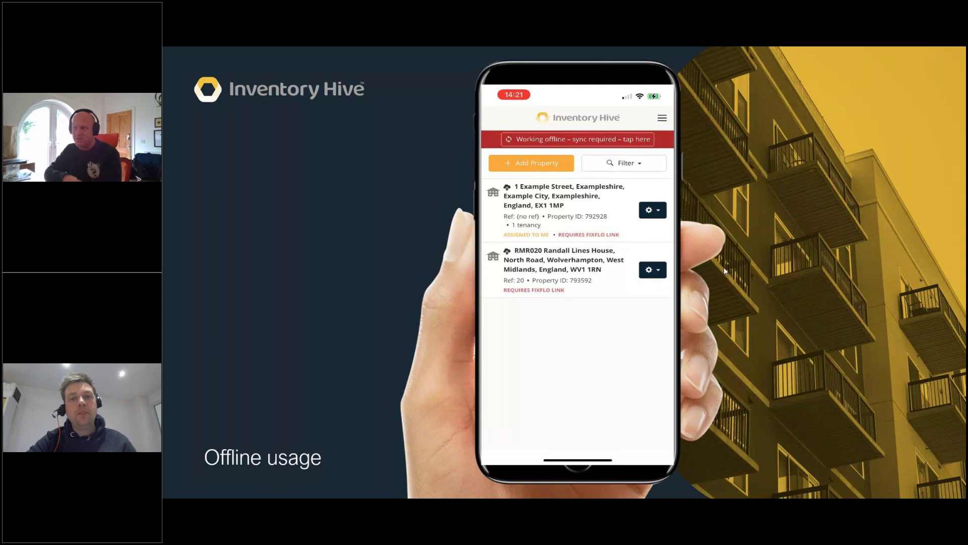
End the slide show, return to Inventory Hive in Chrome, and view the Mass Import Properties dialog before cancelling it
{"action": "key", "text": "Escape"}
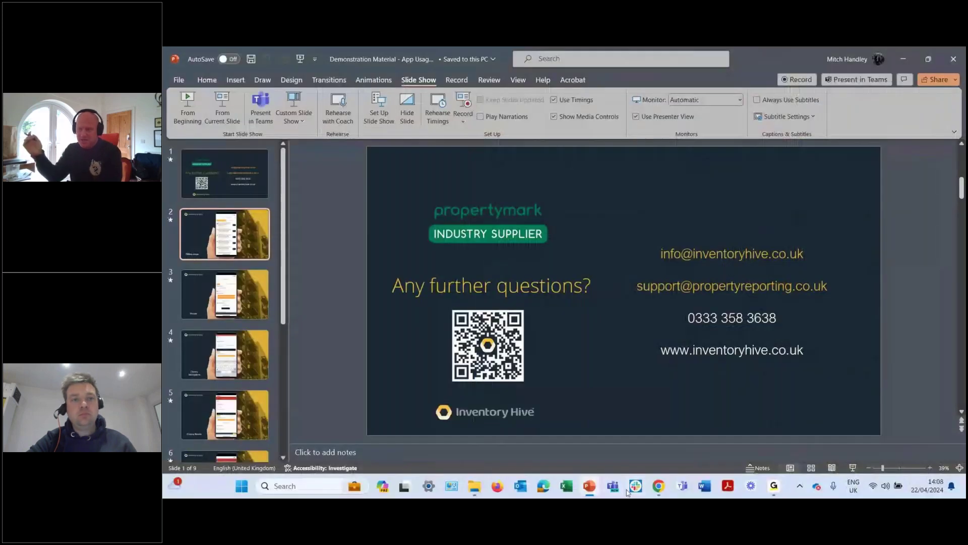
{"action": "key", "text": "alt+Tab"}
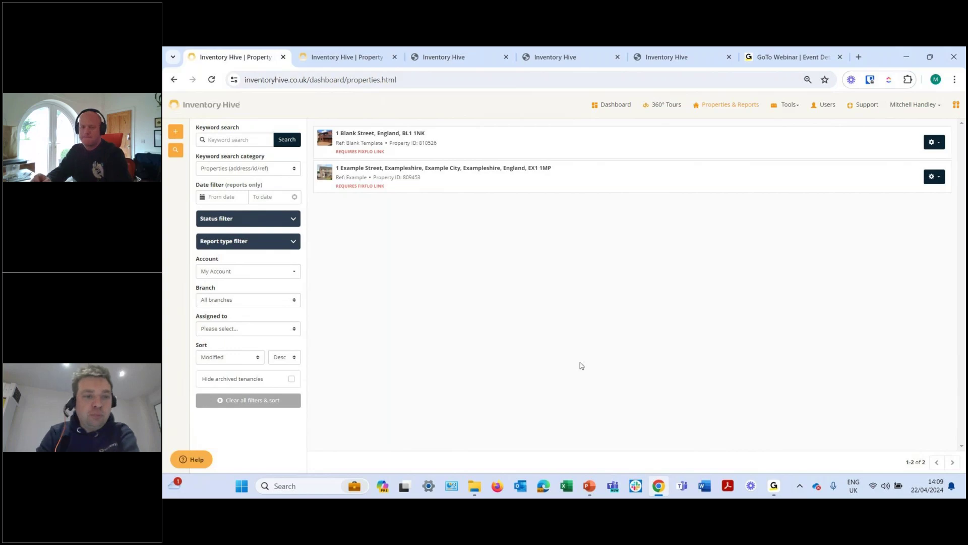
{"action": "left_click", "coordinate": [180, 134]}
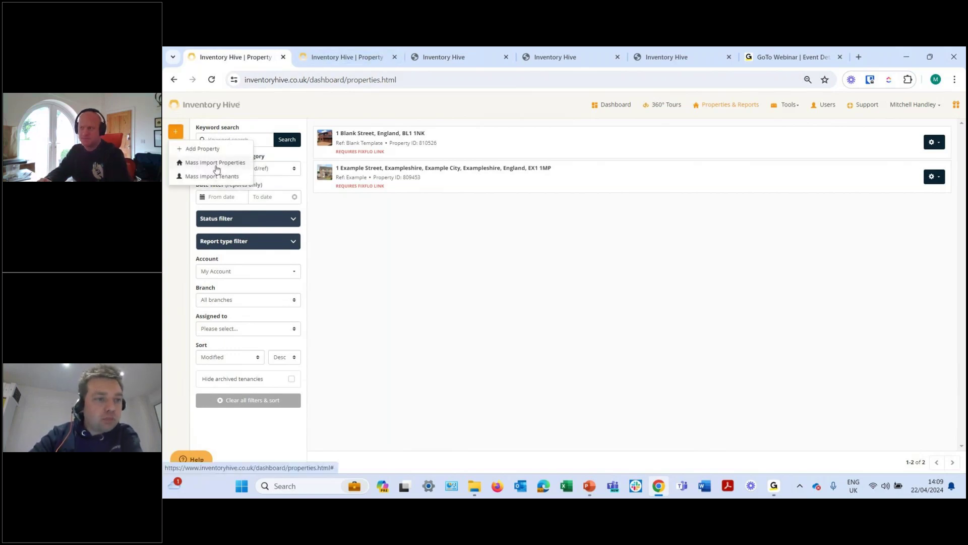
{"action": "left_click", "coordinate": [216, 163]}
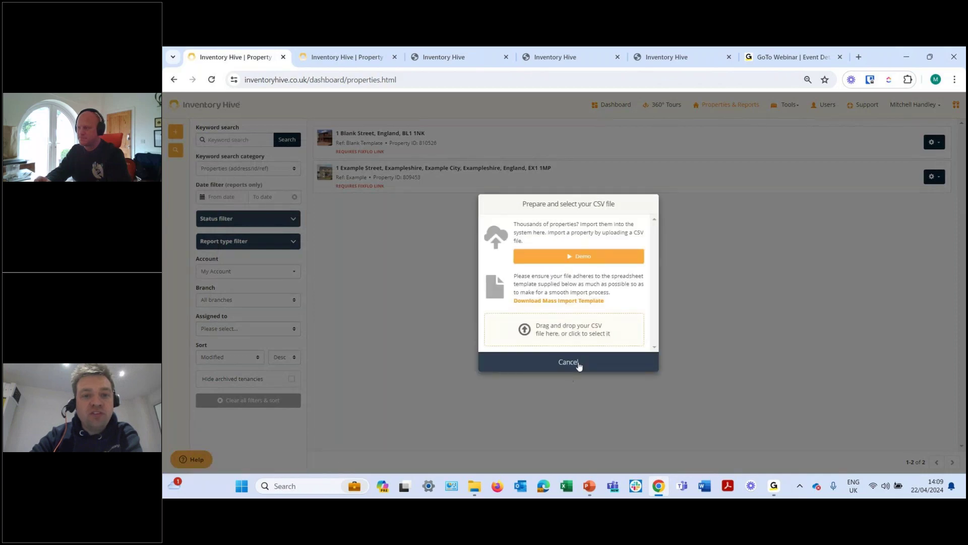
{"action": "left_click", "coordinate": [568, 362]}
Show the property template choices in a new property's details form, and close the form without saving
{"action": "left_click", "coordinate": [176, 132]}
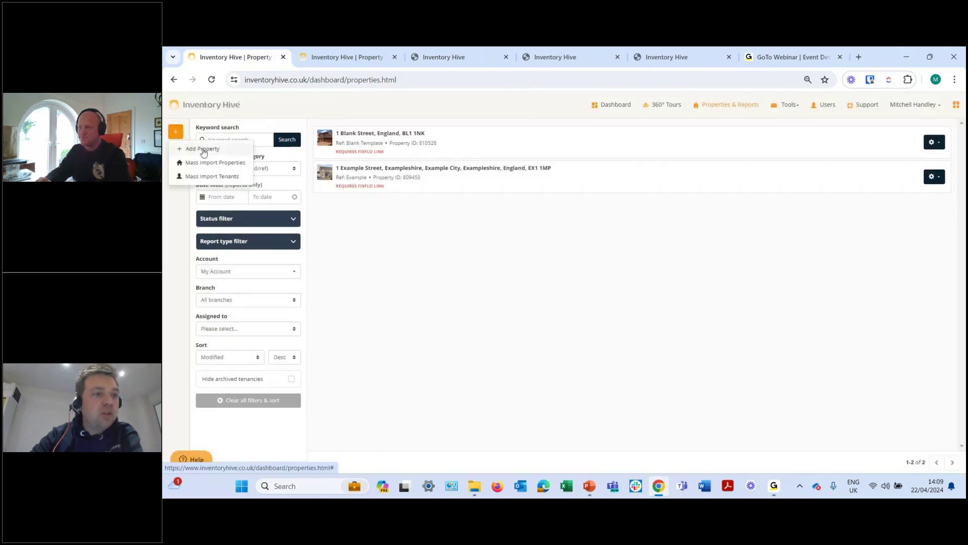
{"action": "left_click", "coordinate": [202, 150]}
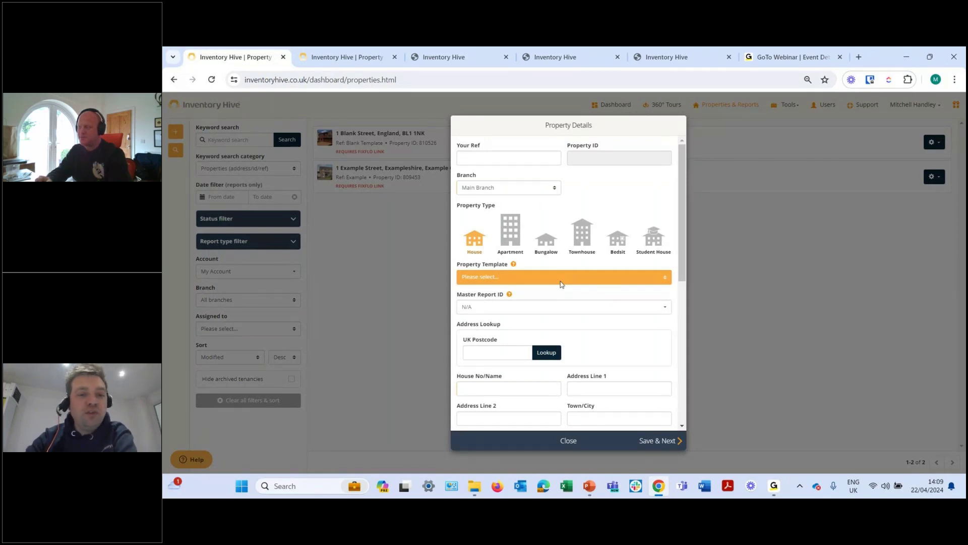
{"action": "left_click", "coordinate": [561, 282]}
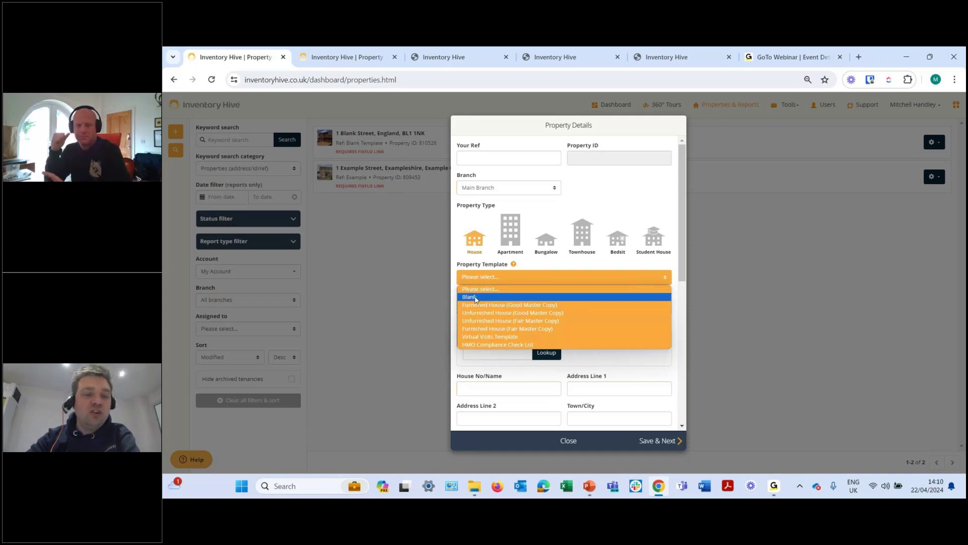
{"action": "left_click", "coordinate": [571, 444]}
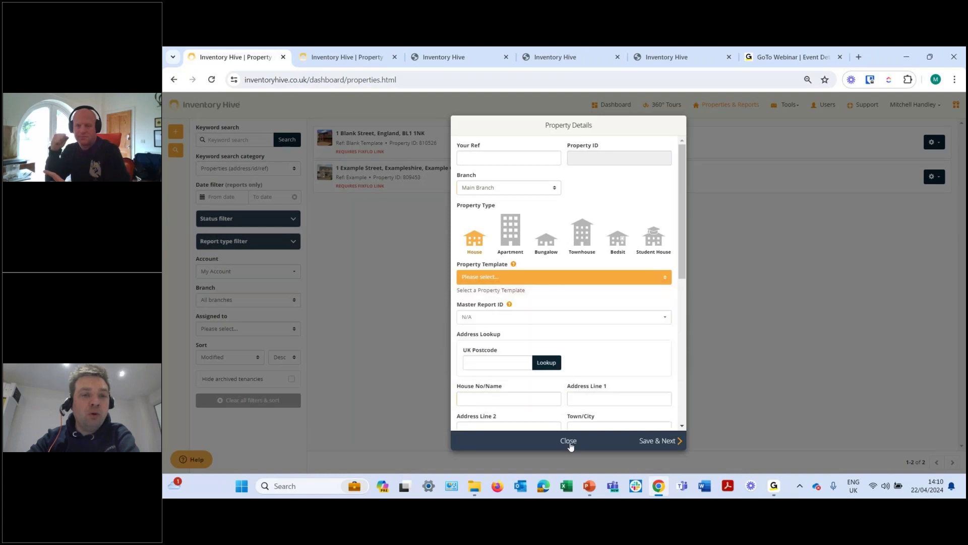
{"action": "left_click", "coordinate": [569, 442]}
Preview the Check-In Inventory of the Blank Template property, look through its empty item descriptions, and close the preview
{"action": "left_click", "coordinate": [412, 147]}
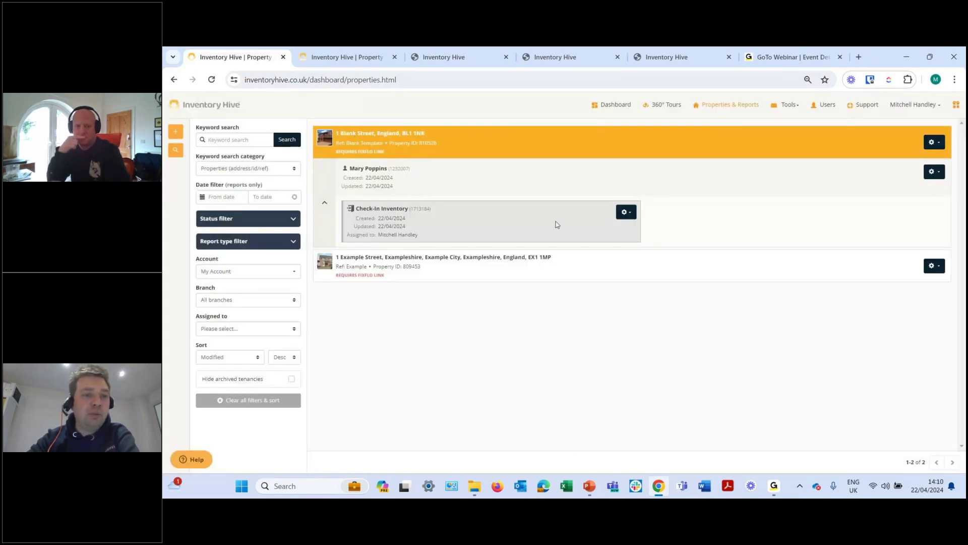
{"action": "left_click", "coordinate": [625, 211]}
{"action": "left_click", "coordinate": [613, 230]}
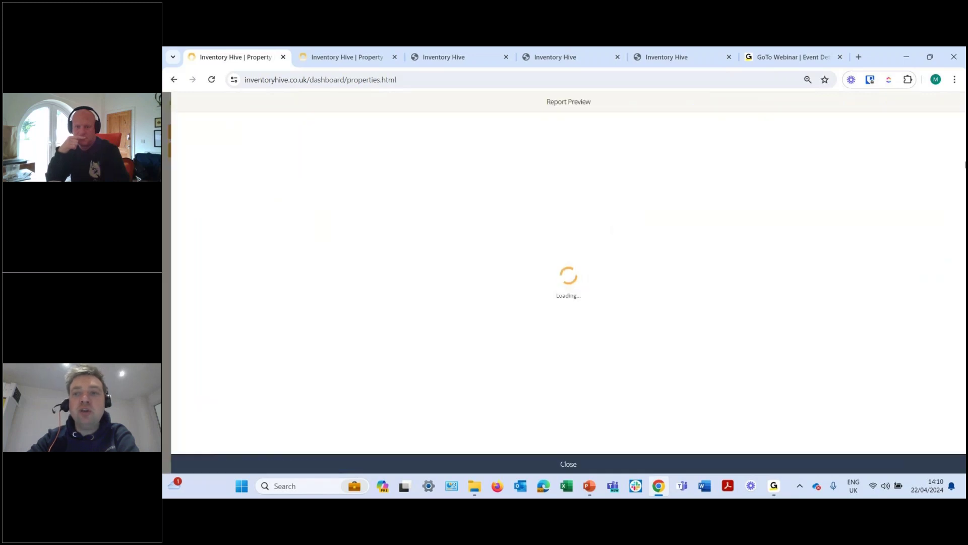
{"action": "left_click_drag", "start_coordinate": [962, 131], "coordinate": [961, 248]}
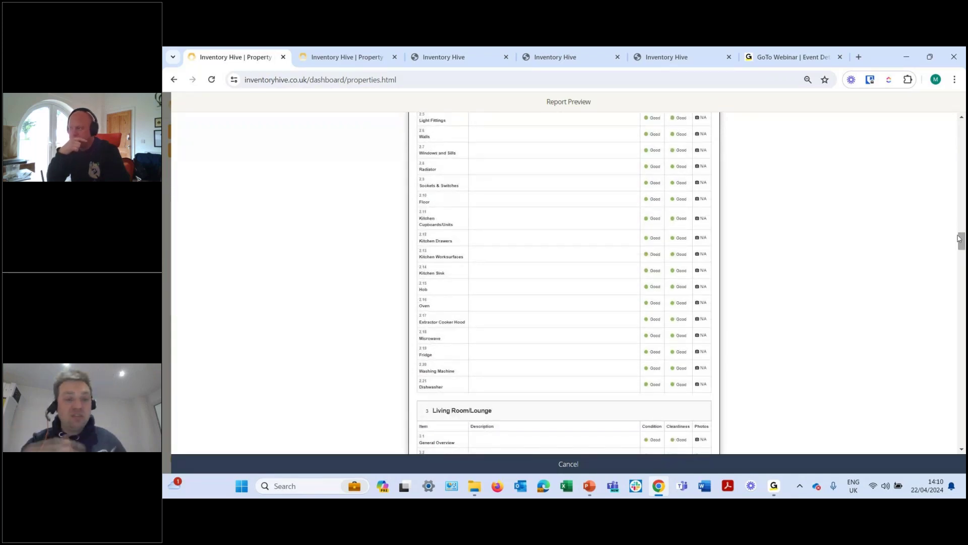
{"action": "left_click", "coordinate": [568, 464]}
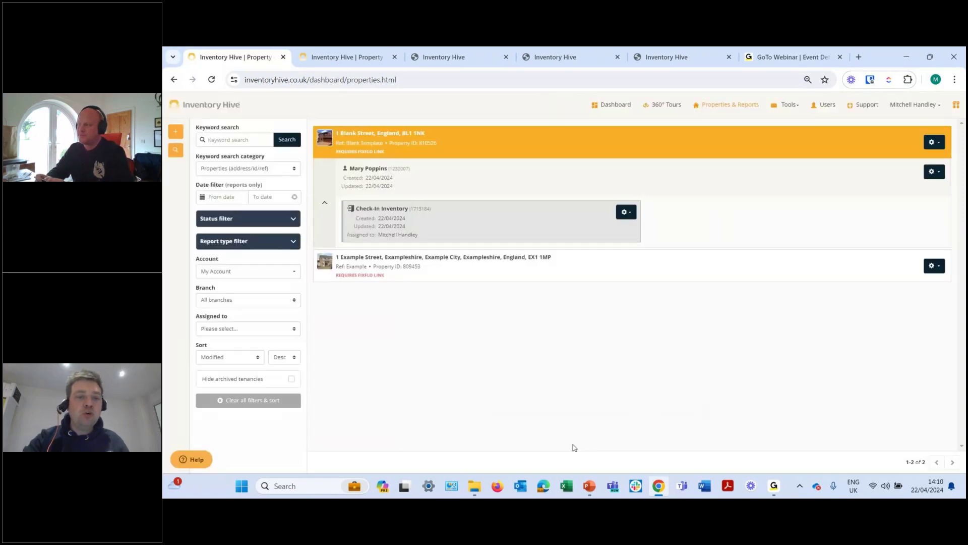
Preview the Check-In Inventory of the property with ref Example and highlight the Radiator description under Entrance/Hallway
{"action": "left_click", "coordinate": [508, 260]}
{"action": "left_click", "coordinate": [626, 343]}
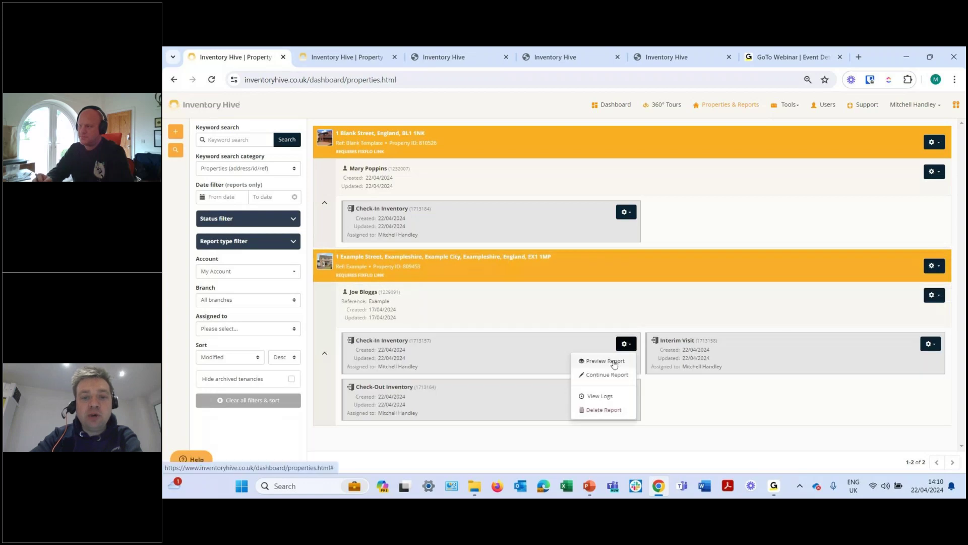
{"action": "left_click", "coordinate": [614, 364]}
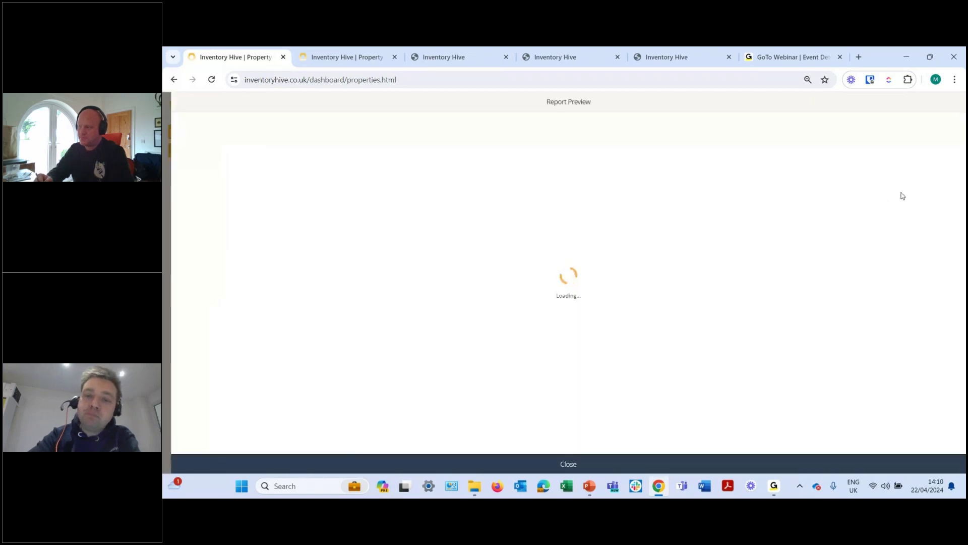
{"action": "left_click_drag", "start_coordinate": [962, 127], "coordinate": [963, 214]}
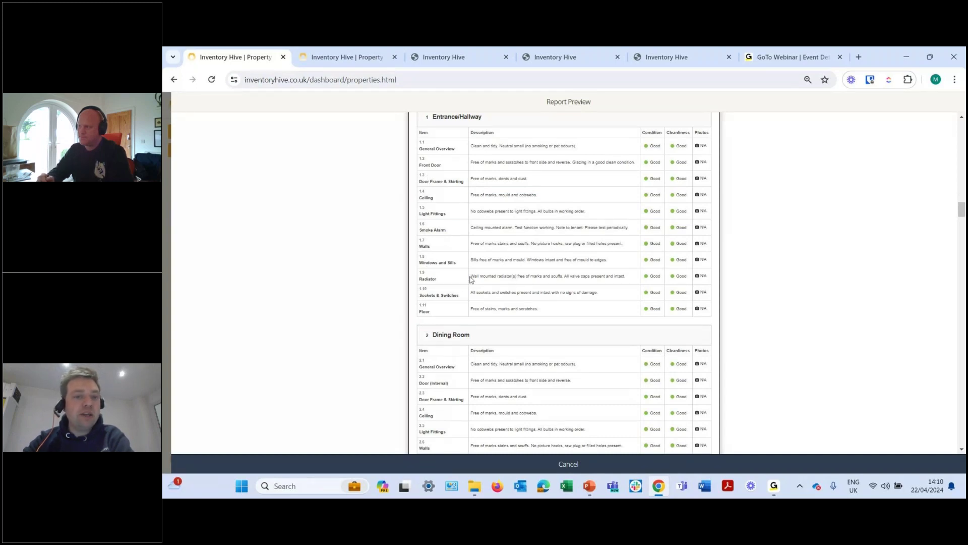
{"action": "left_click_drag", "start_coordinate": [471, 279], "coordinate": [633, 283]}
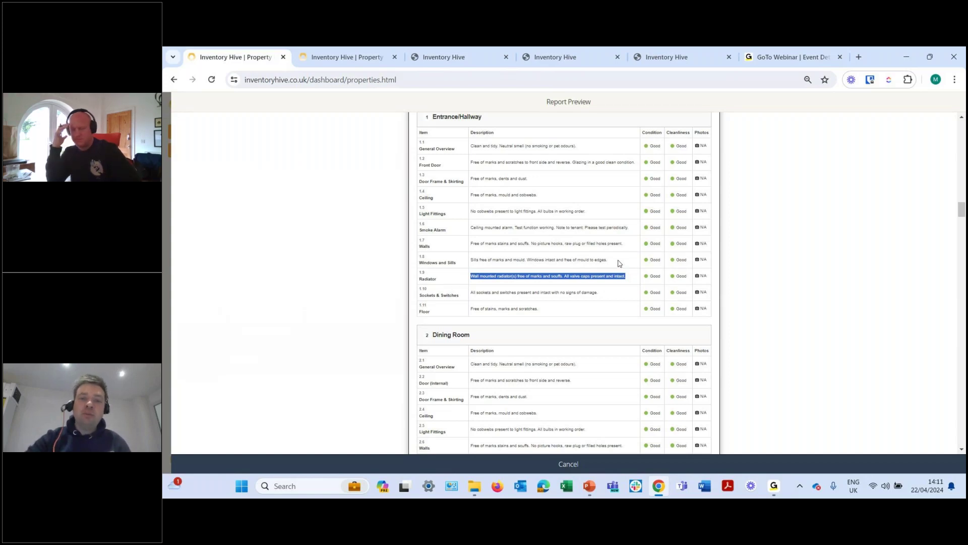
Review the other rooms' descriptions, highlight the Ceiling description under Entrance/Hallway, and close the report preview
{"action": "left_click_drag", "start_coordinate": [962, 213], "coordinate": [962, 277]}
{"action": "scroll", "coordinate": [948, 298], "scroll_direction": "down", "scroll_amount": 15}
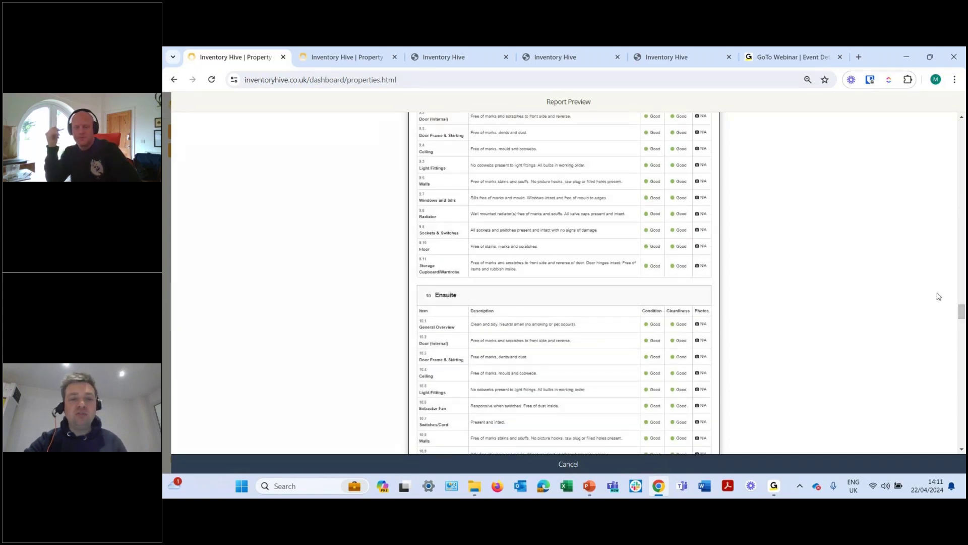
{"action": "left_click_drag", "start_coordinate": [961, 311], "coordinate": [960, 209]}
{"action": "left_click", "coordinate": [561, 251]}
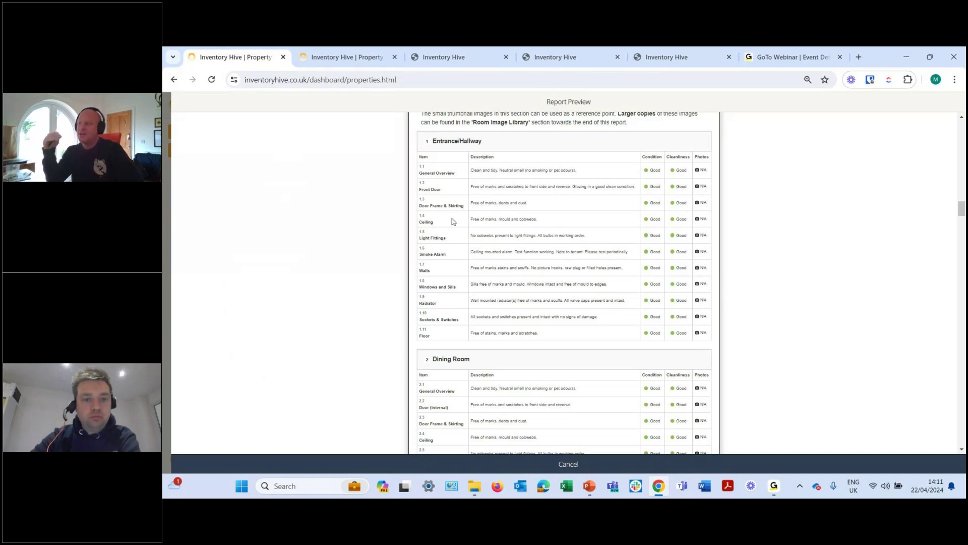
{"action": "left_click_drag", "start_coordinate": [539, 220], "coordinate": [469, 223]}
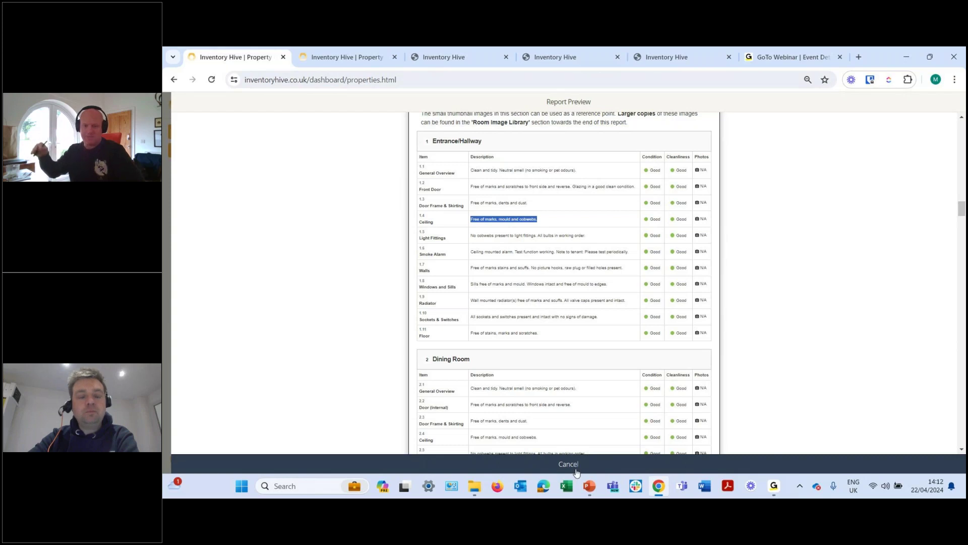
{"action": "left_click", "coordinate": [570, 243]}
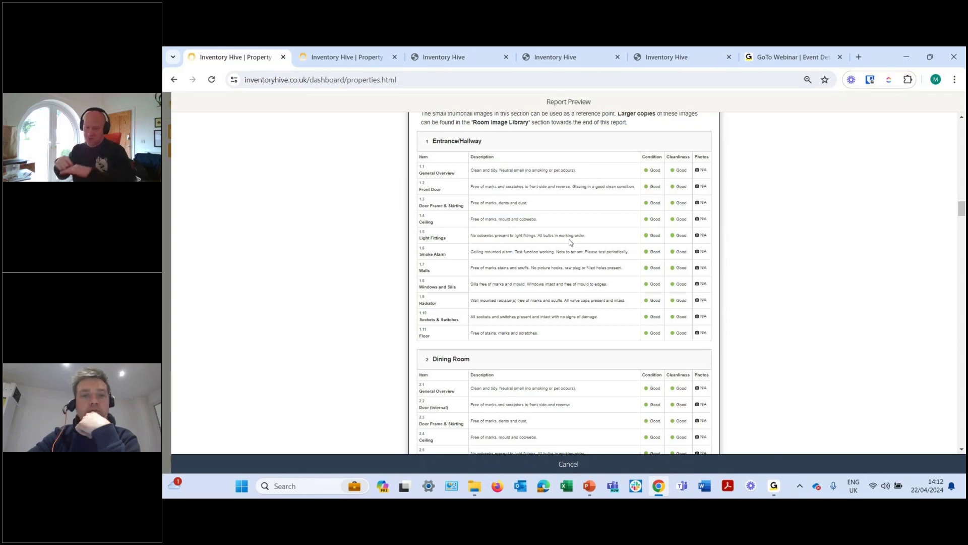
{"action": "left_click", "coordinate": [569, 464]}
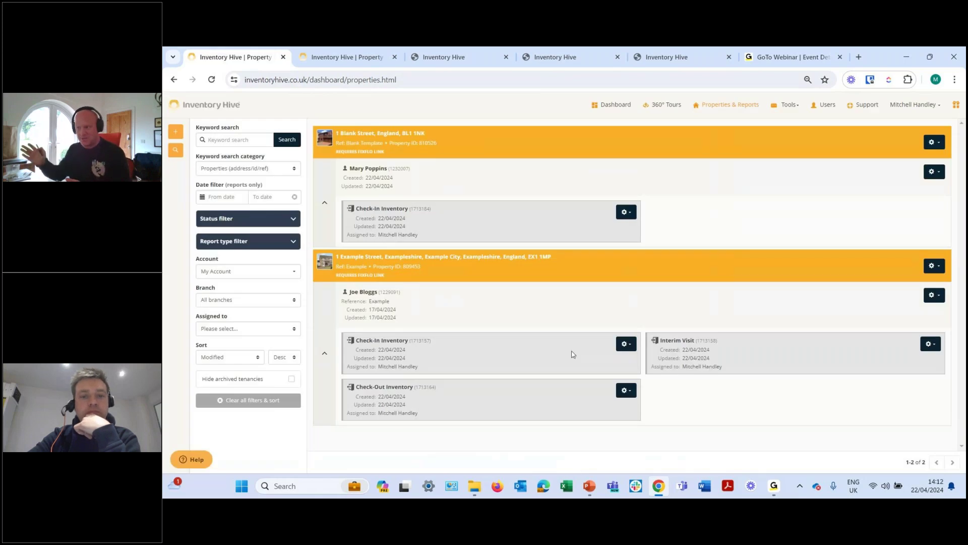
Continue the Example property's Check-In Inventory and preview the report from its section checklist
{"action": "left_click", "coordinate": [626, 344]}
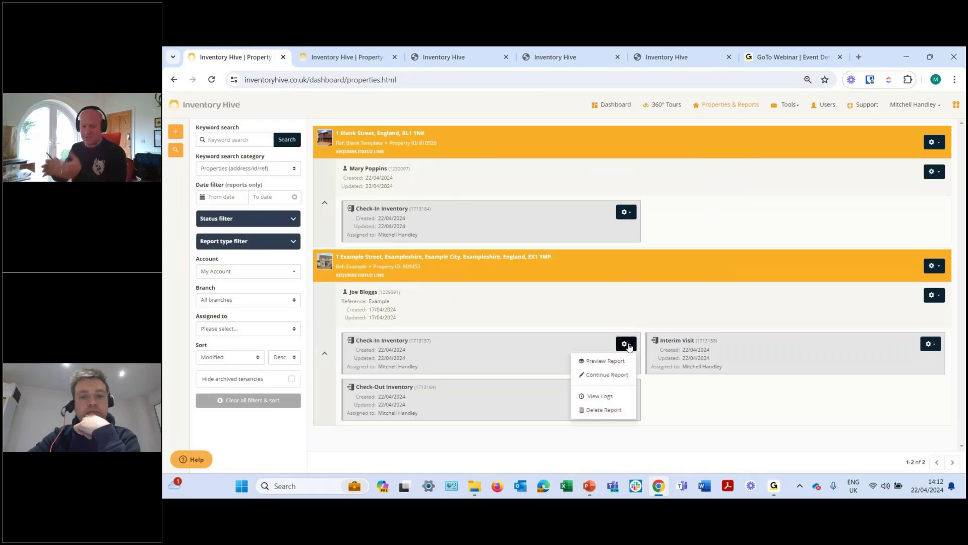
{"action": "left_click", "coordinate": [619, 375]}
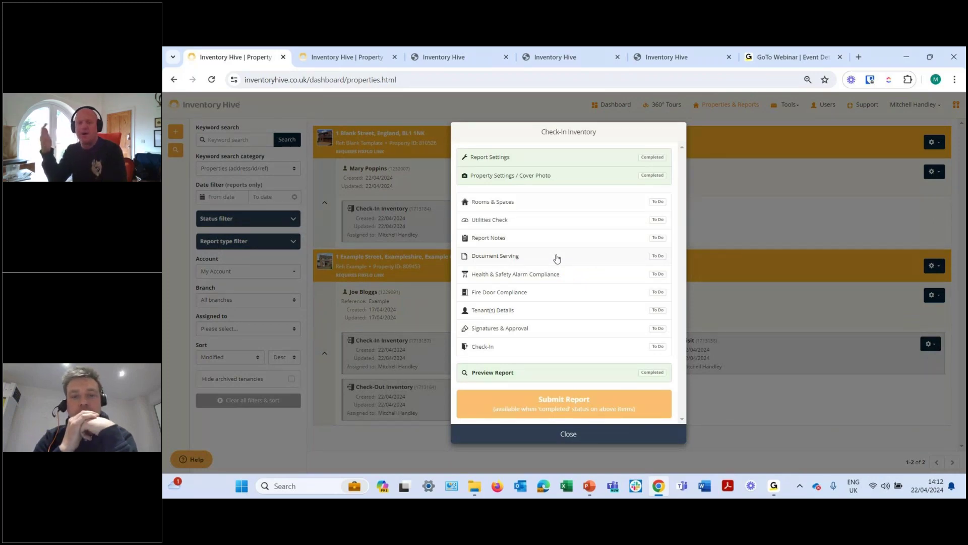
{"action": "left_click", "coordinate": [585, 373]}
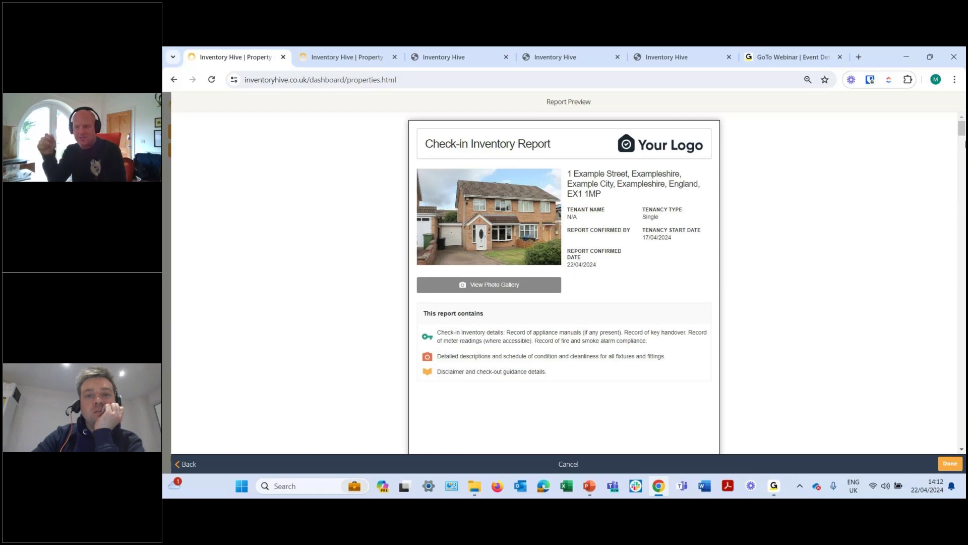
Review the item descriptions, condition and cleanliness ratings for Entrance/Hallway and Dining Room in the report preview, and close it
{"action": "scroll", "coordinate": [959, 205], "scroll_direction": "down", "scroll_amount": 10}
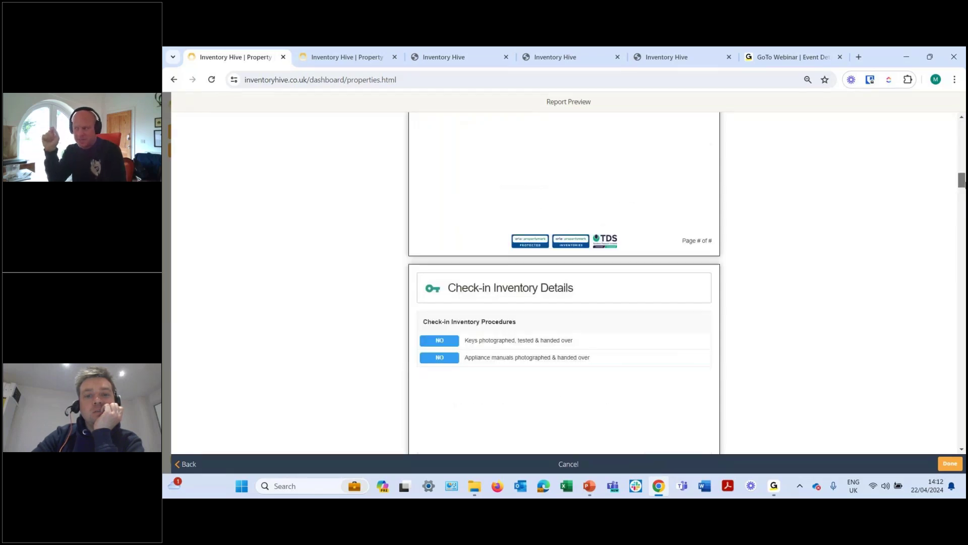
{"action": "scroll", "coordinate": [564, 282], "scroll_direction": "down", "scroll_amount": 5}
{"action": "scroll", "coordinate": [564, 282], "scroll_direction": "down", "scroll_amount": 1}
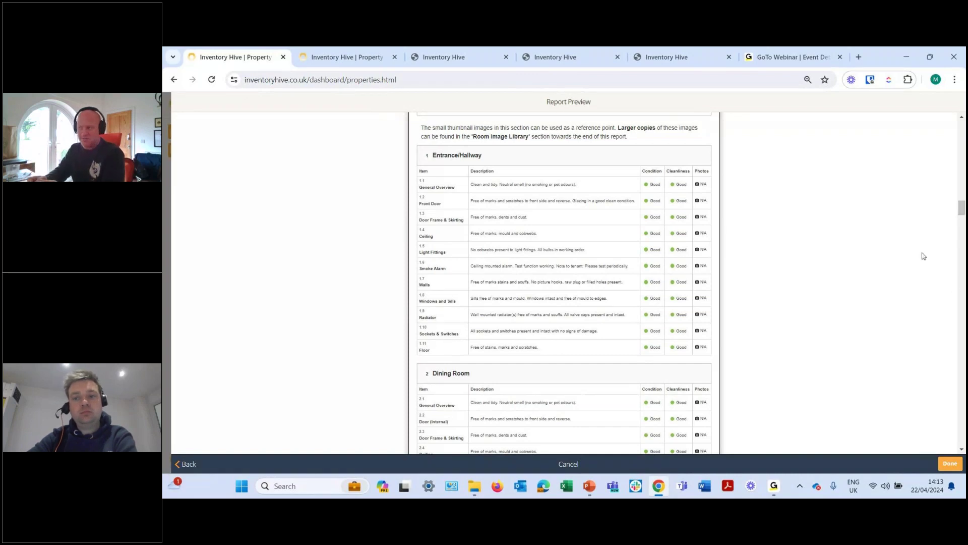
{"action": "left_click", "coordinate": [951, 465]}
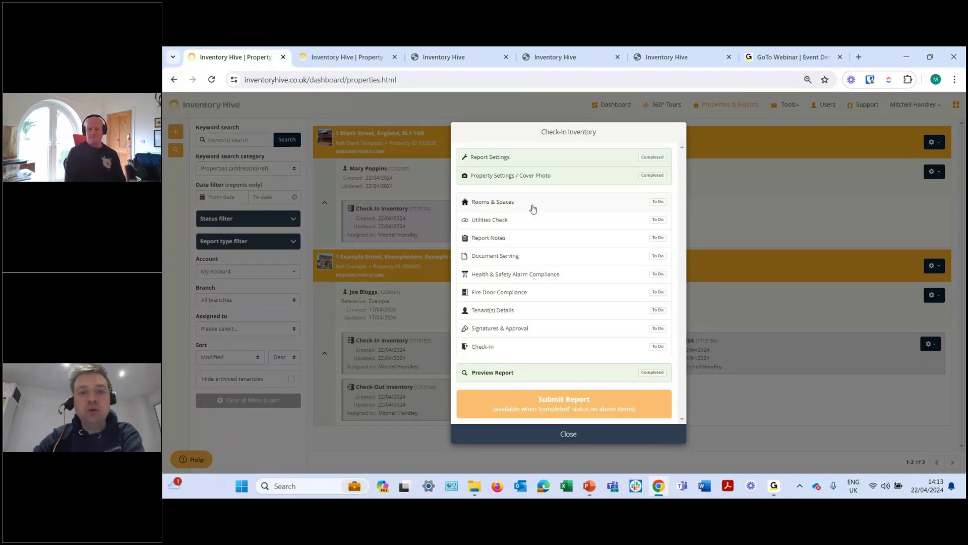
In Rooms & Spaces, reorder the rooms so Kitchen follows Entrance/Hallway, Dining Room follows Living Room/Lounge, and Ensuite sits between the two Bedrooms
{"action": "left_click", "coordinate": [533, 209]}
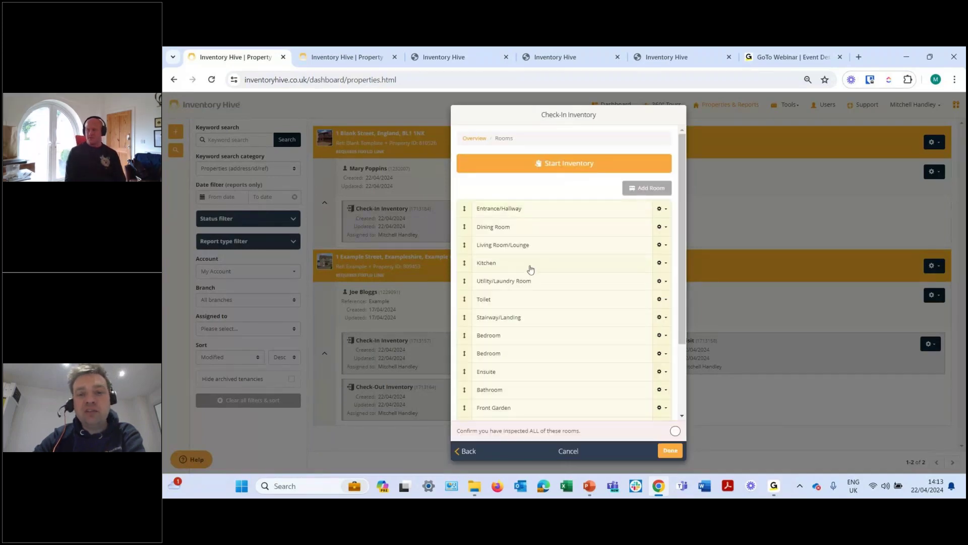
{"action": "scroll", "coordinate": [531, 270], "scroll_direction": "down", "scroll_amount": 3}
{"action": "scroll", "coordinate": [531, 270], "scroll_direction": "up", "scroll_amount": 3}
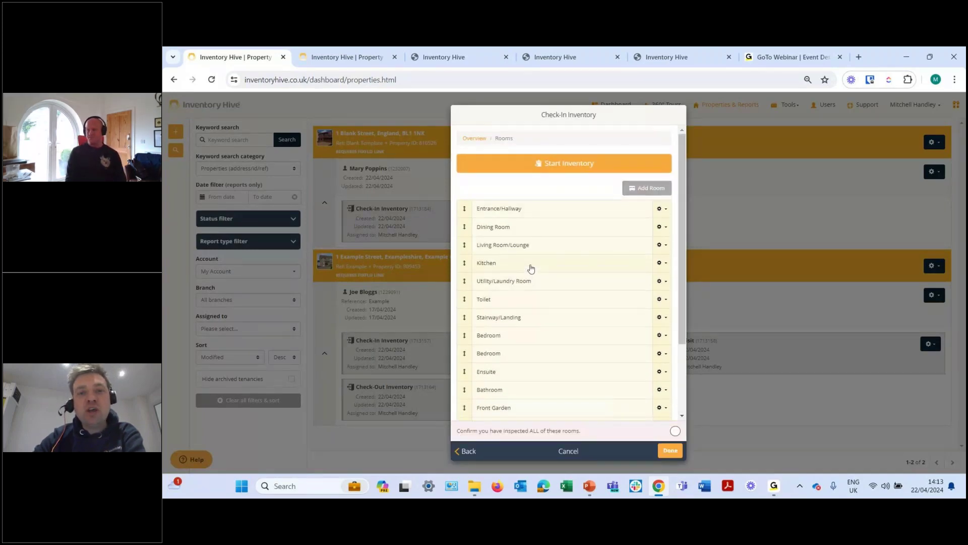
{"action": "scroll", "coordinate": [531, 268], "scroll_direction": "down", "scroll_amount": 1}
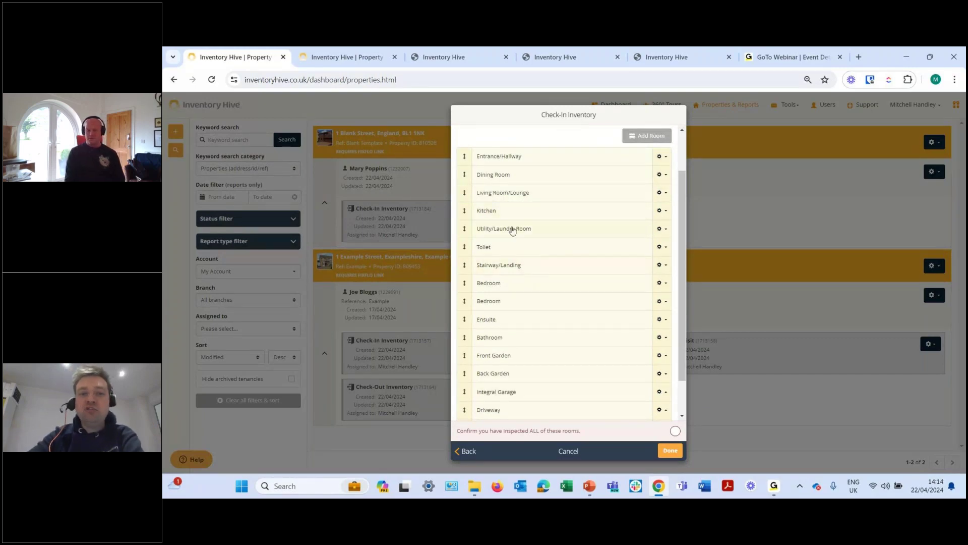
{"action": "left_click_drag", "start_coordinate": [459, 218], "coordinate": [467, 197]}
{"action": "left_click_drag", "start_coordinate": [465, 318], "coordinate": [474, 313]}
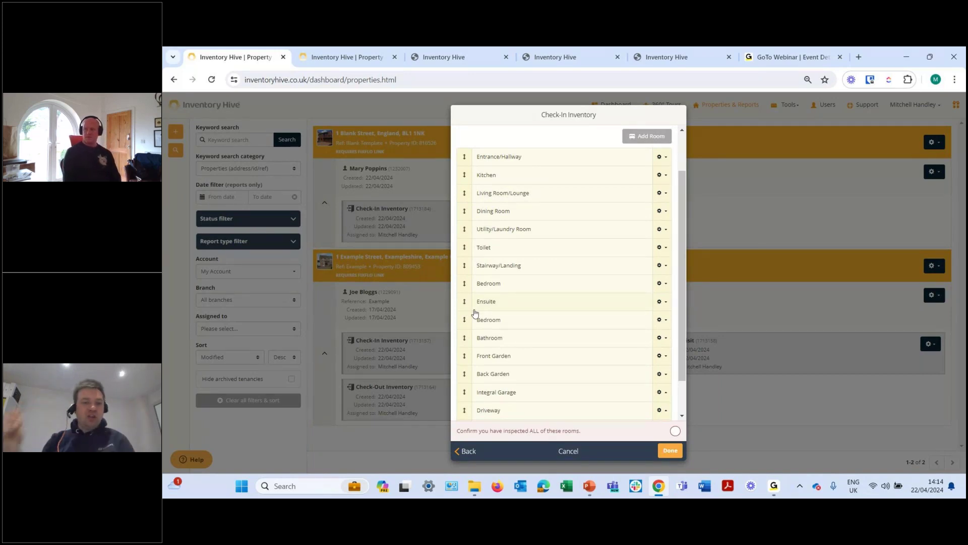
{"action": "scroll", "coordinate": [474, 312], "scroll_direction": "up", "scroll_amount": 1}
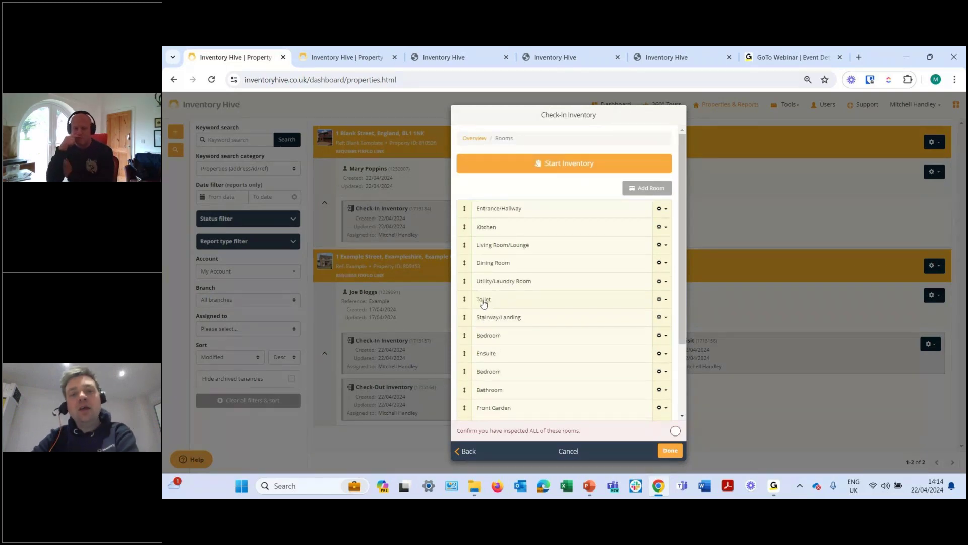
Add the items Door Mat and Fire Alarm to the Entrance/Hallway room in one go with Add Multiple Items
{"action": "left_click", "coordinate": [507, 218]}
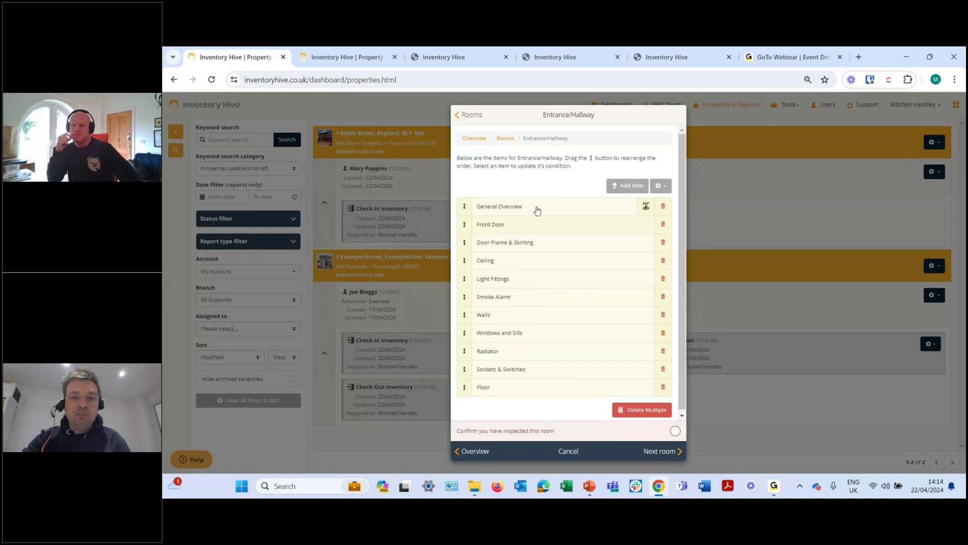
{"action": "left_click", "coordinate": [663, 187]}
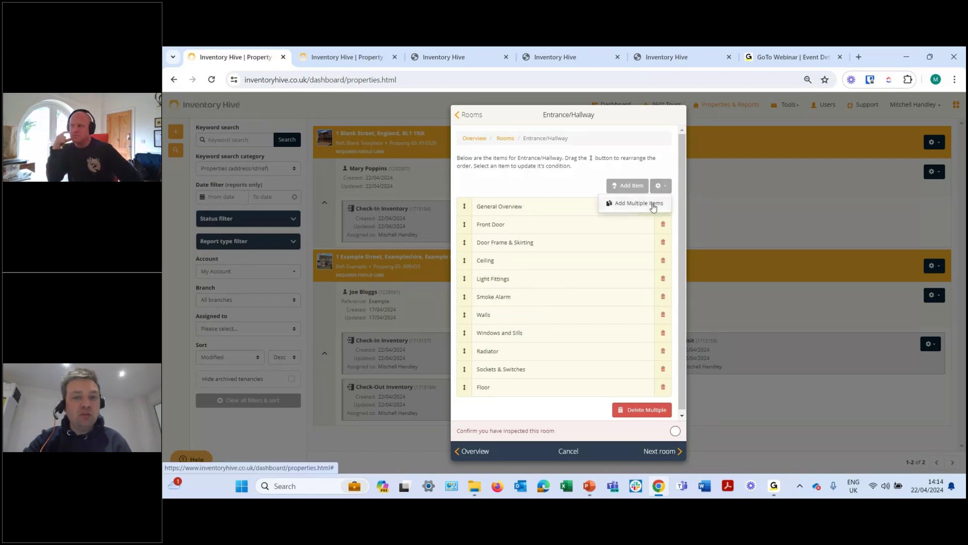
{"action": "left_click", "coordinate": [653, 206]}
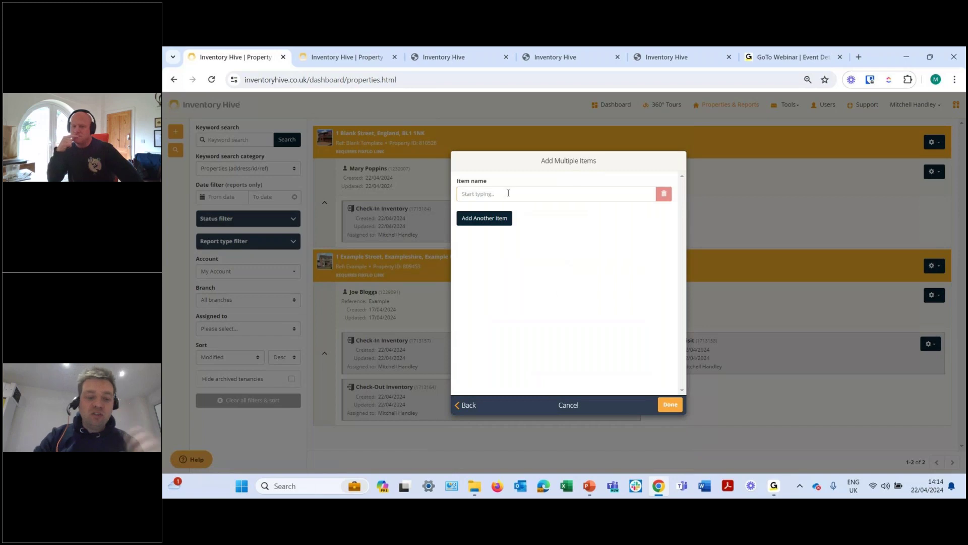
{"action": "type", "text": "dOOR"}
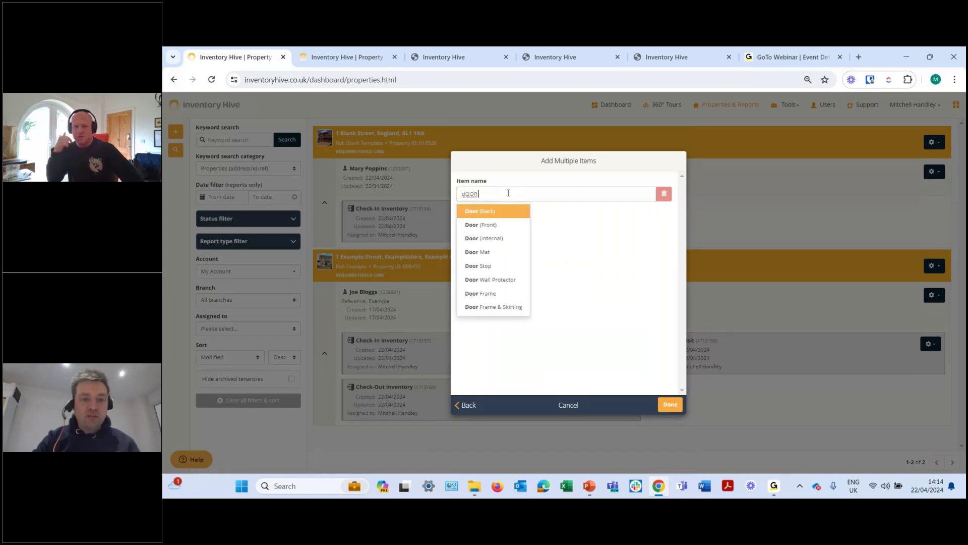
{"action": "left_click", "coordinate": [478, 252]}
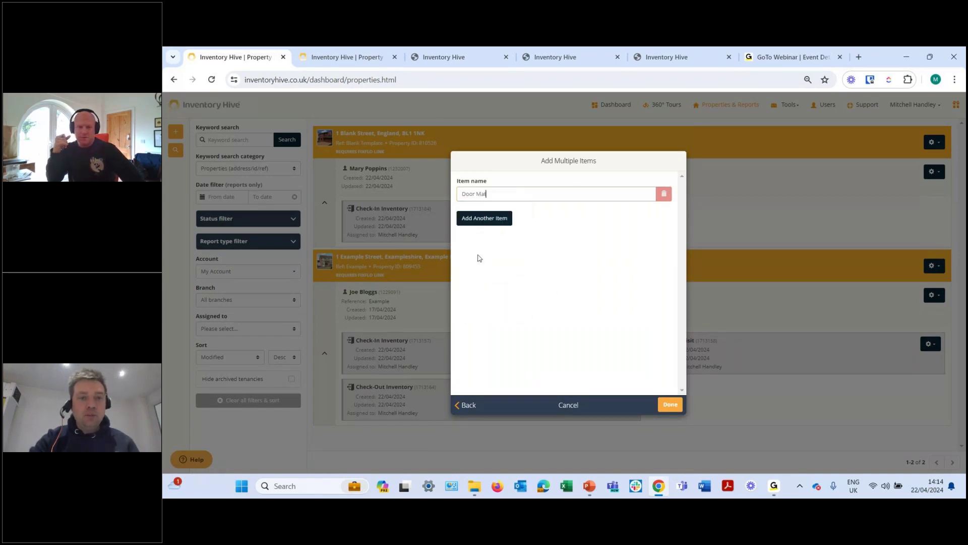
{"action": "left_click", "coordinate": [496, 218]}
{"action": "type", "text": "fIRE"}
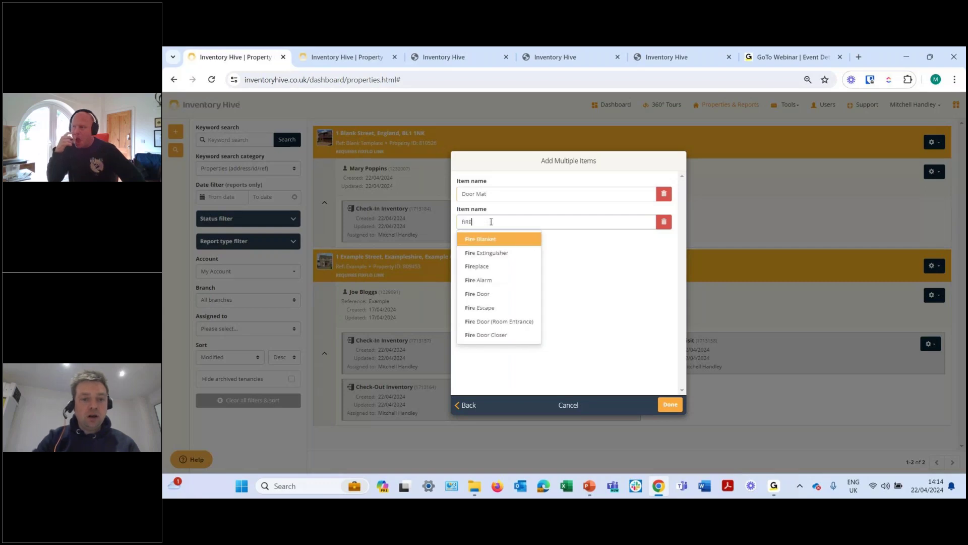
{"action": "left_click", "coordinate": [486, 280]}
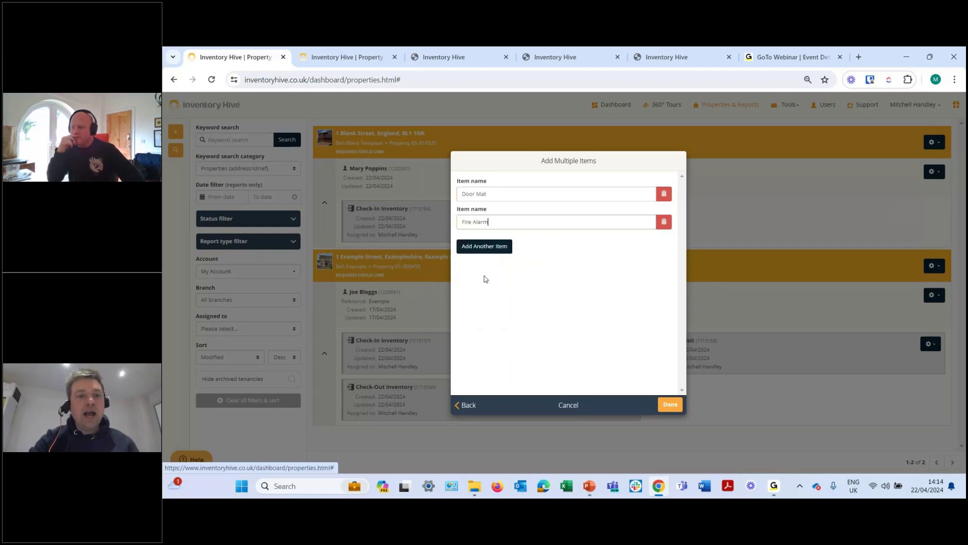
{"action": "left_click", "coordinate": [671, 404]}
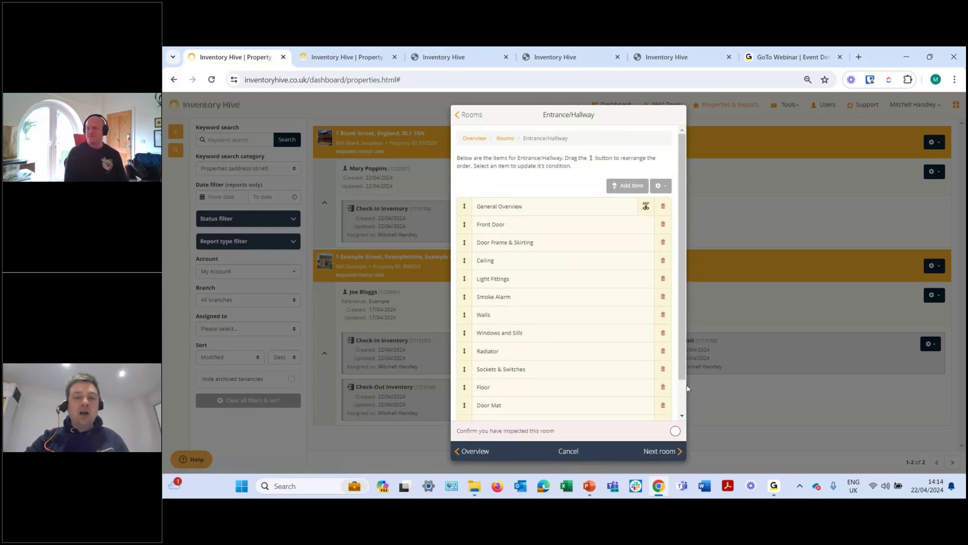
Delete the Fire Alarm, Door Mat and Radiator items from Entrance/Hallway together in one multiple deletion
{"action": "scroll", "coordinate": [682, 362], "scroll_direction": "down", "scroll_amount": 1}
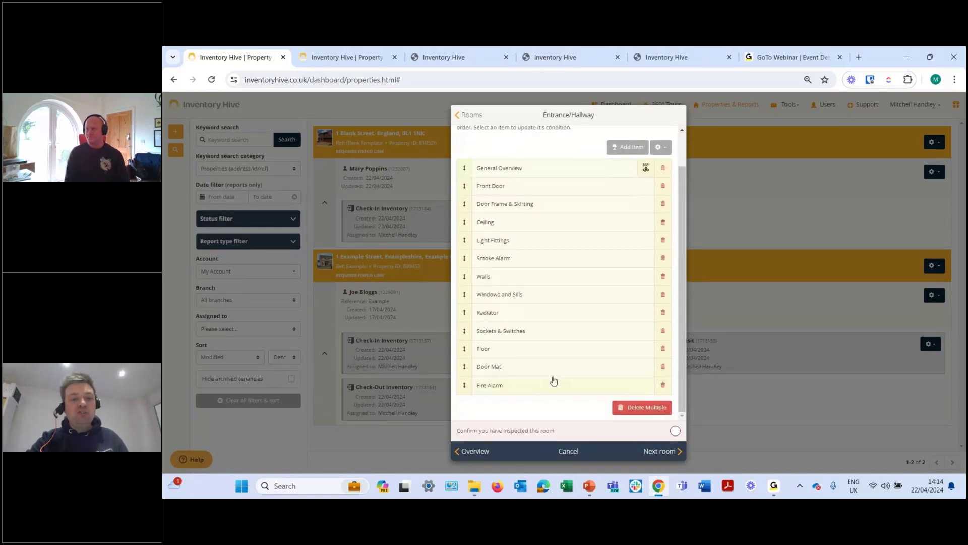
{"action": "left_click", "coordinate": [651, 411]}
{"action": "left_click", "coordinate": [663, 385]}
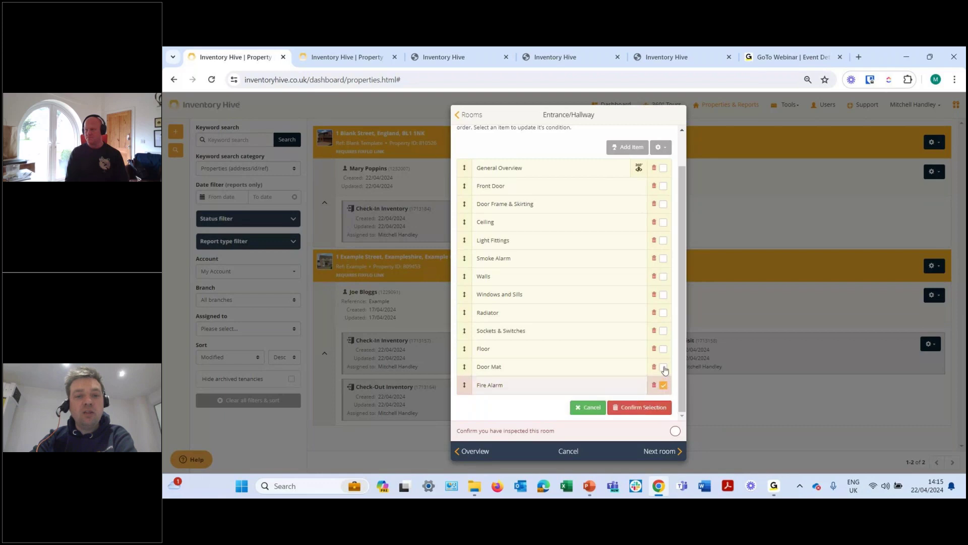
{"action": "left_click", "coordinate": [664, 367]}
{"action": "left_click", "coordinate": [663, 313]}
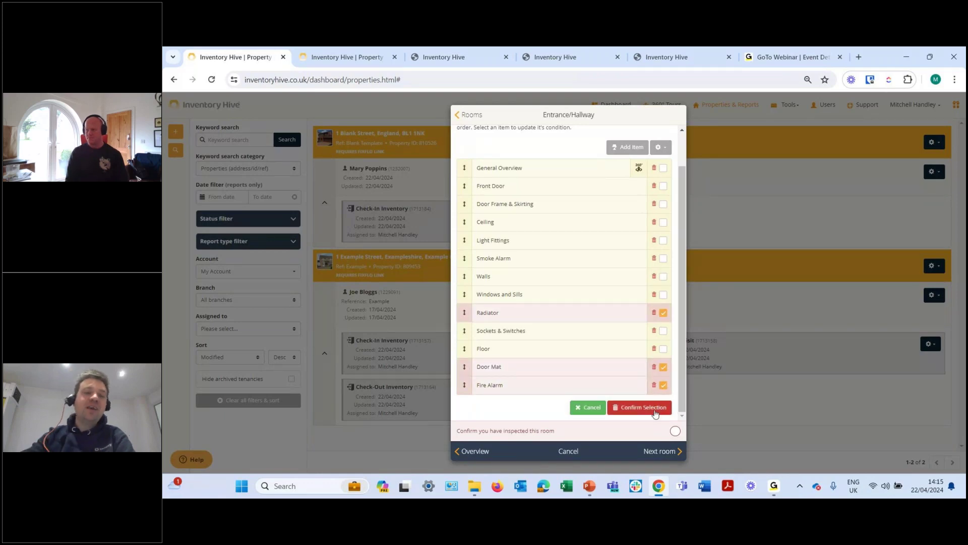
{"action": "left_click", "coordinate": [655, 412]}
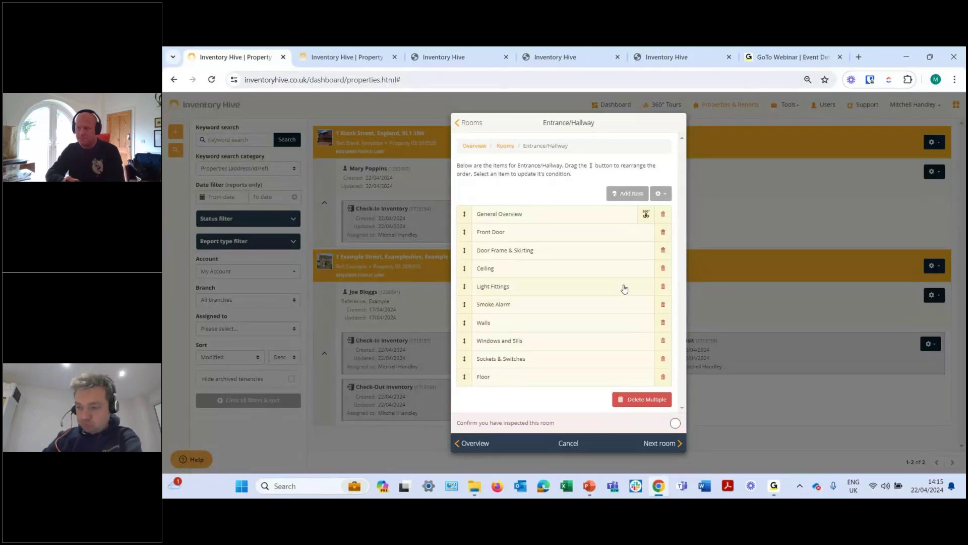
Open the General Overview item of Entrance/Hallway and highlight its pre-filled description text
{"action": "left_click", "coordinate": [523, 218]}
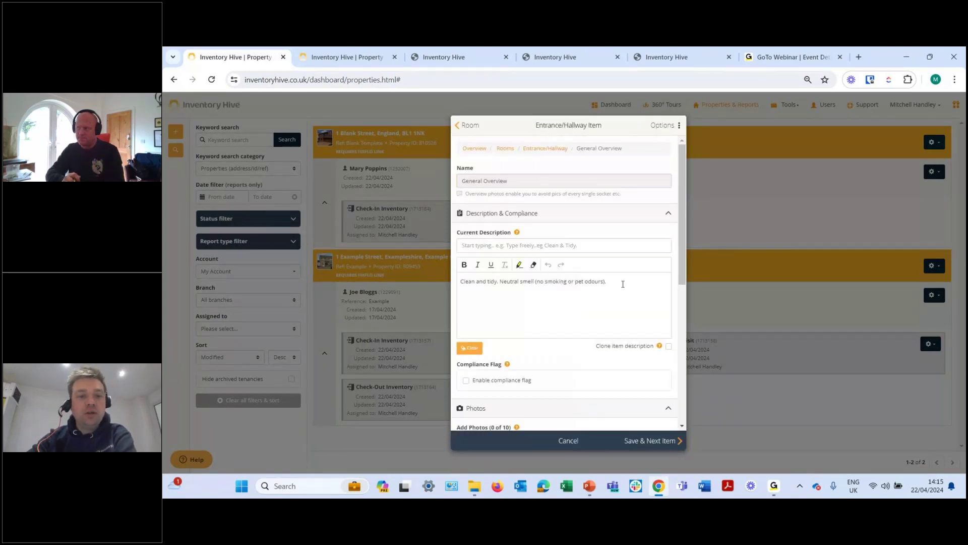
{"action": "triple_click", "coordinate": [624, 283]}
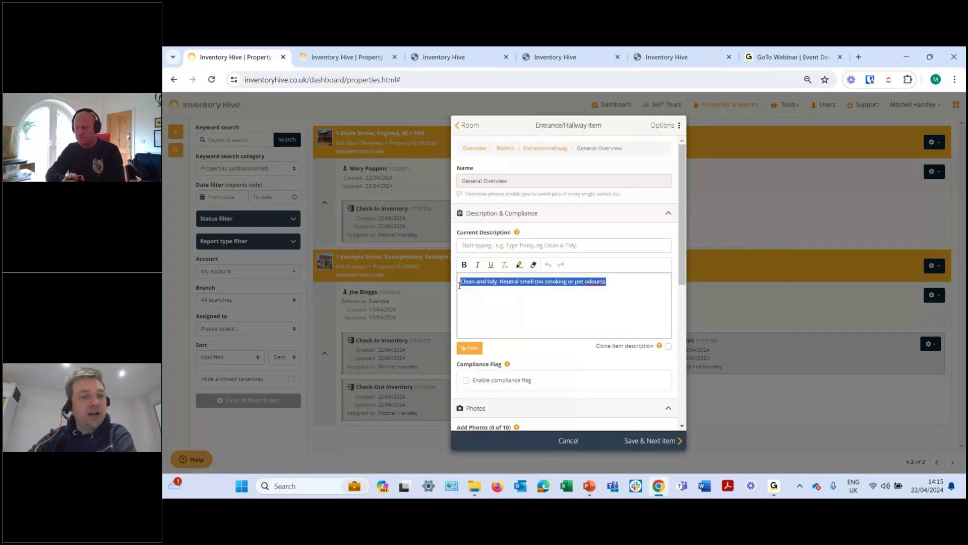
{"action": "left_click", "coordinate": [574, 295]}
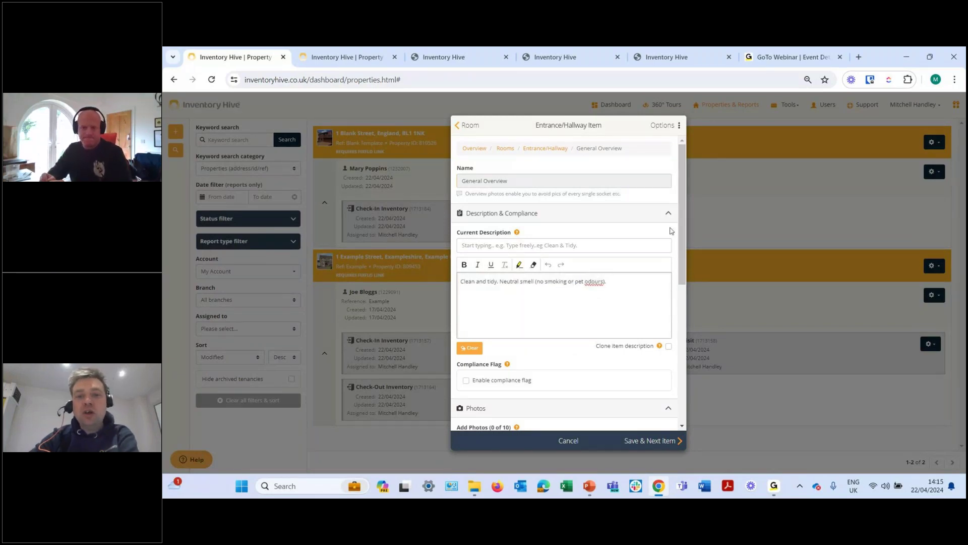
Collapse all sections of the General Overview item, and expand only Description & Compliance and Photos again
{"action": "scroll", "coordinate": [685, 291], "scroll_direction": "down", "scroll_amount": 2}
{"action": "scroll", "coordinate": [684, 292], "scroll_direction": "up", "scroll_amount": 2}
{"action": "left_click", "coordinate": [668, 212]}
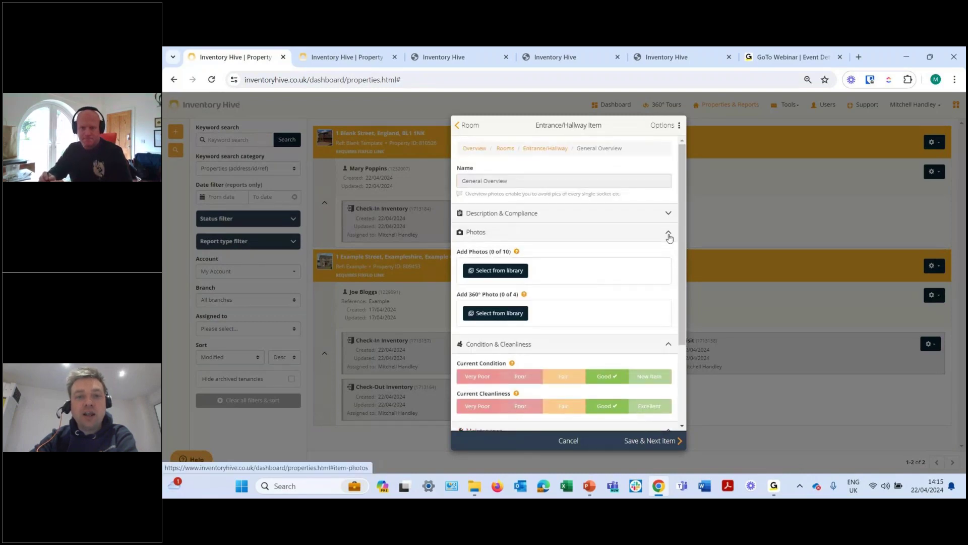
{"action": "left_click", "coordinate": [668, 233]}
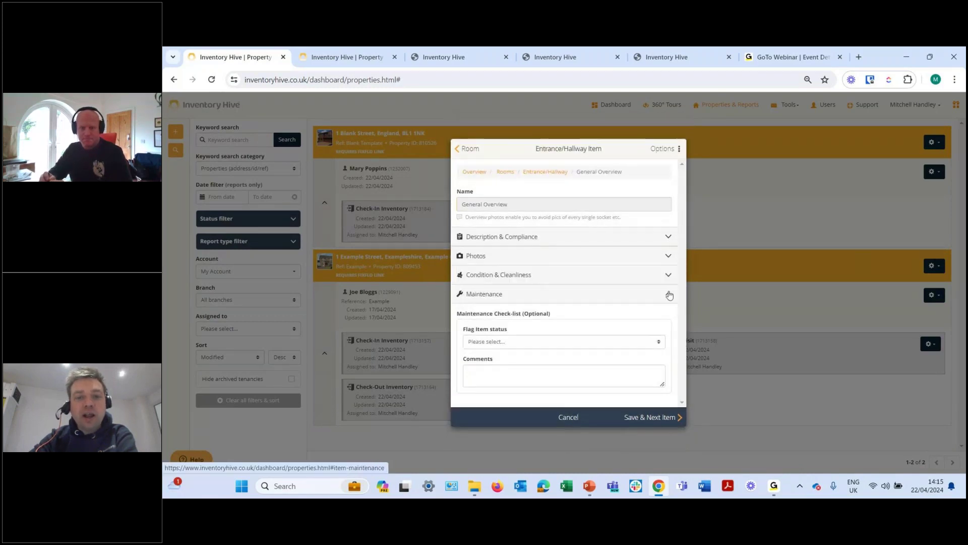
{"action": "left_click", "coordinate": [668, 288]}
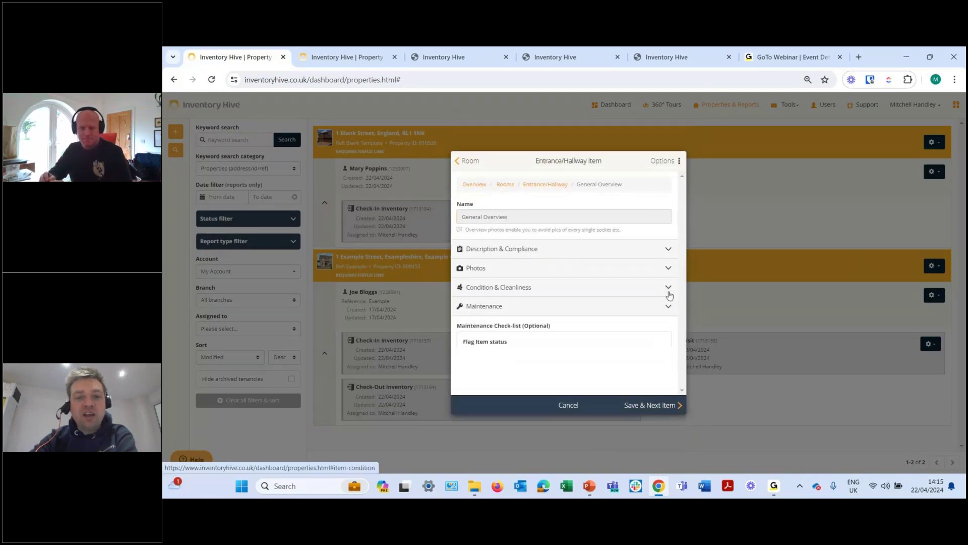
{"action": "left_click", "coordinate": [668, 249]}
{"action": "left_click", "coordinate": [668, 407]}
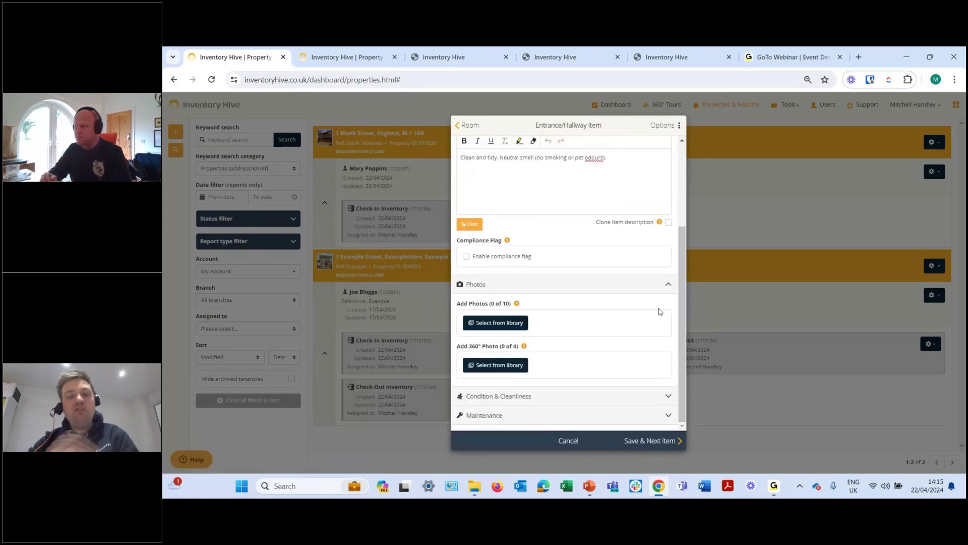
{"action": "scroll", "coordinate": [655, 305], "scroll_direction": "up", "scroll_amount": 3}
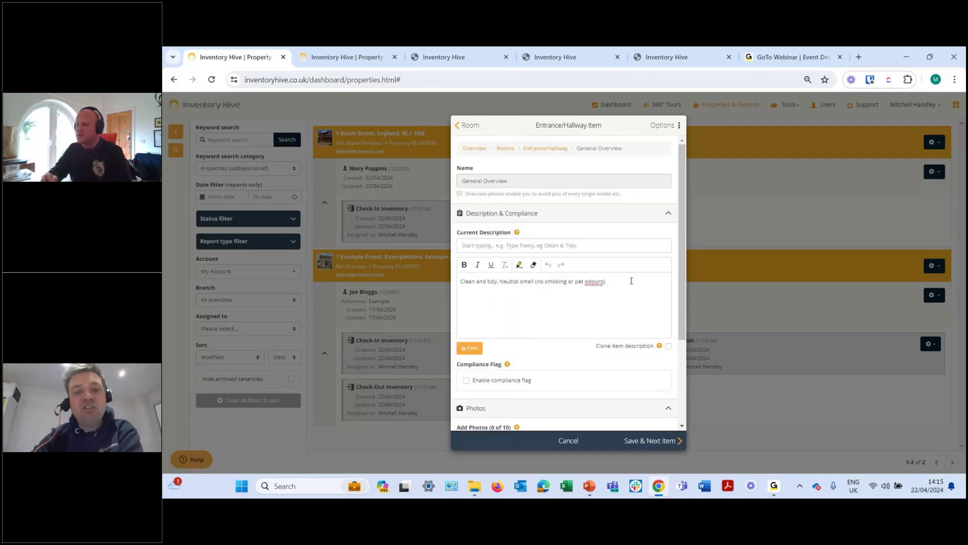
Add the preset descriptions Clean & Tidy, Clean but untidy, Consistent with age, Worn/Tired, Requires redecoration, Walls painted 1-3 months ago and Ceiling freshly painted
{"action": "left_click", "coordinate": [597, 242]}
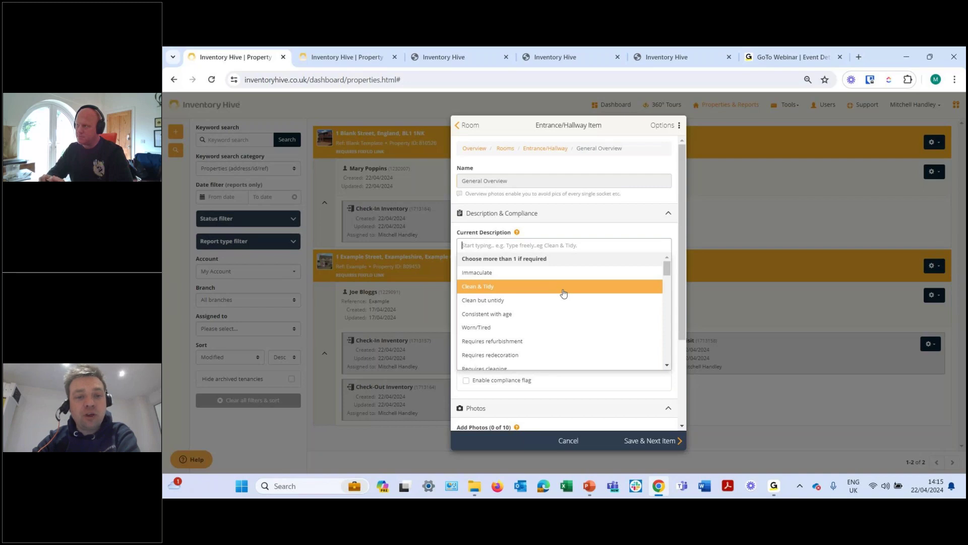
{"action": "left_click", "coordinate": [547, 287]}
{"action": "left_click", "coordinate": [525, 301]}
{"action": "left_click", "coordinate": [519, 313]}
{"action": "left_click", "coordinate": [515, 327]}
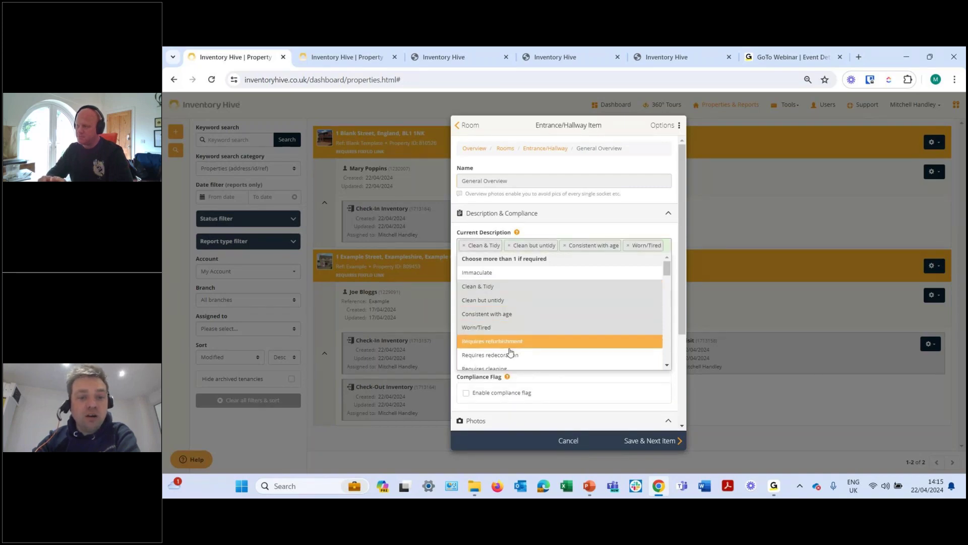
{"action": "left_click_drag", "start_coordinate": [666, 268], "coordinate": [668, 315]}
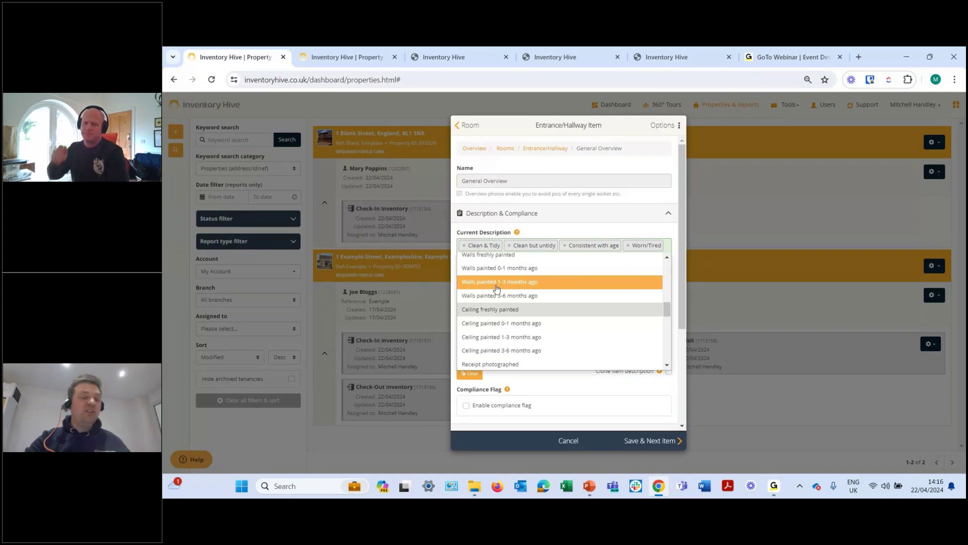
{"action": "left_click", "coordinate": [496, 283]}
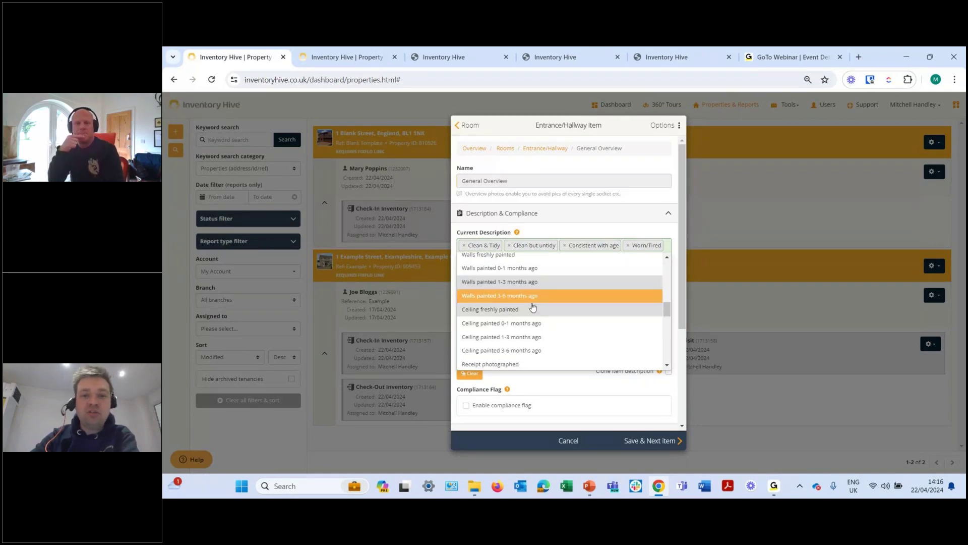
{"action": "left_click", "coordinate": [624, 229]}
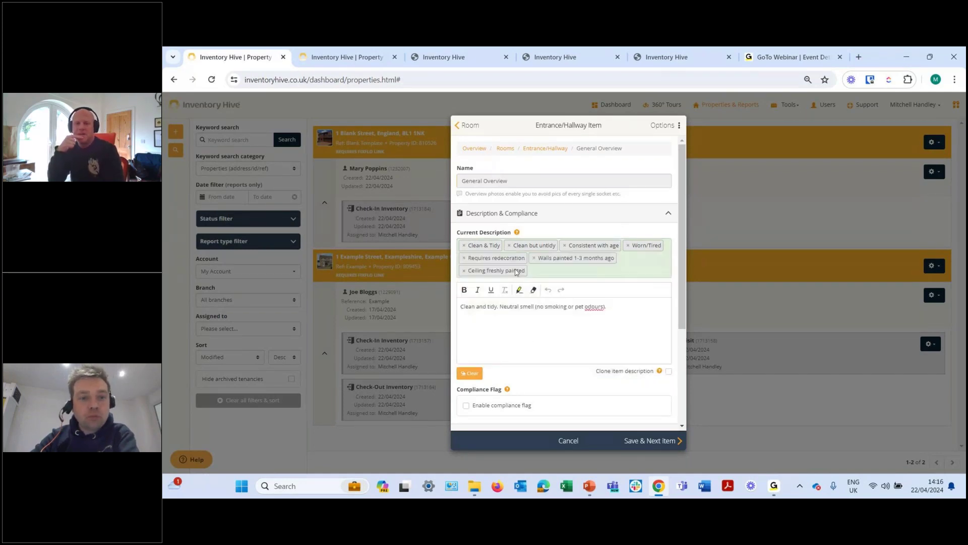
Remove all the selected preset descriptions from the General Overview item, keeping its pre-filled description text
{"action": "left_click", "coordinate": [464, 261]}
{"action": "left_click", "coordinate": [464, 259]}
{"action": "left_click", "coordinate": [465, 246]}
{"action": "left_click", "coordinate": [464, 246]}
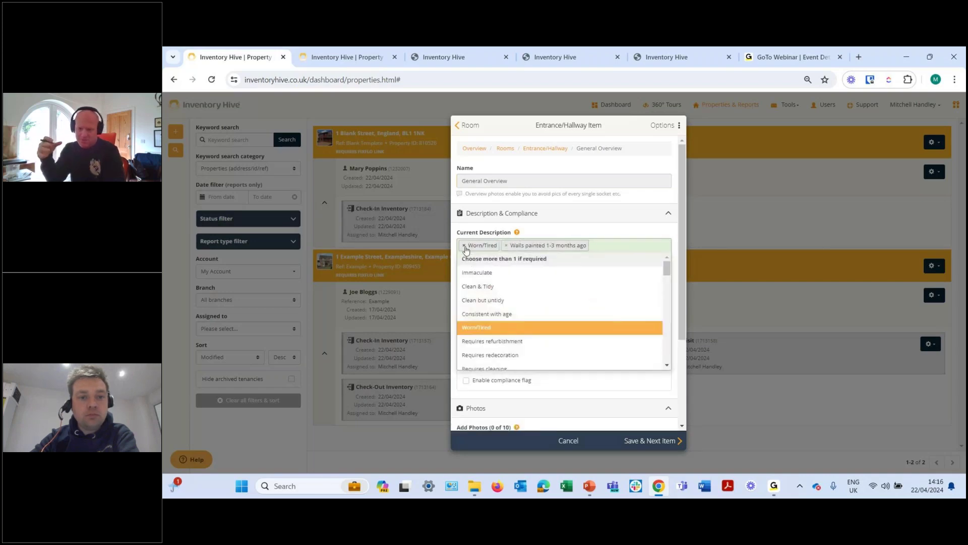
{"action": "left_click", "coordinate": [464, 247]}
{"action": "left_click", "coordinate": [465, 247]}
{"action": "left_click", "coordinate": [593, 231]}
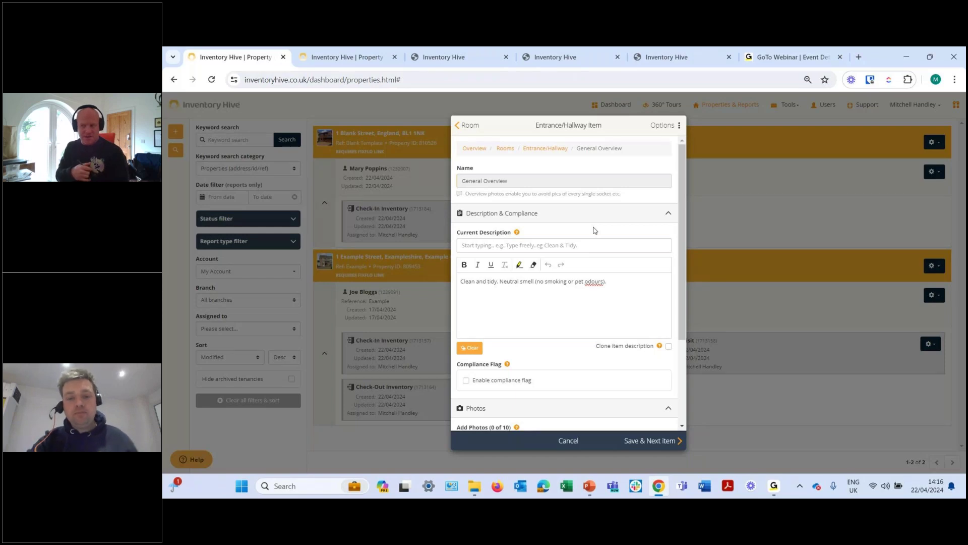
Switch to the PowerPoint demonstration deck and present the Voice Dictation slide full screen
{"action": "left_click", "coordinate": [588, 484]}
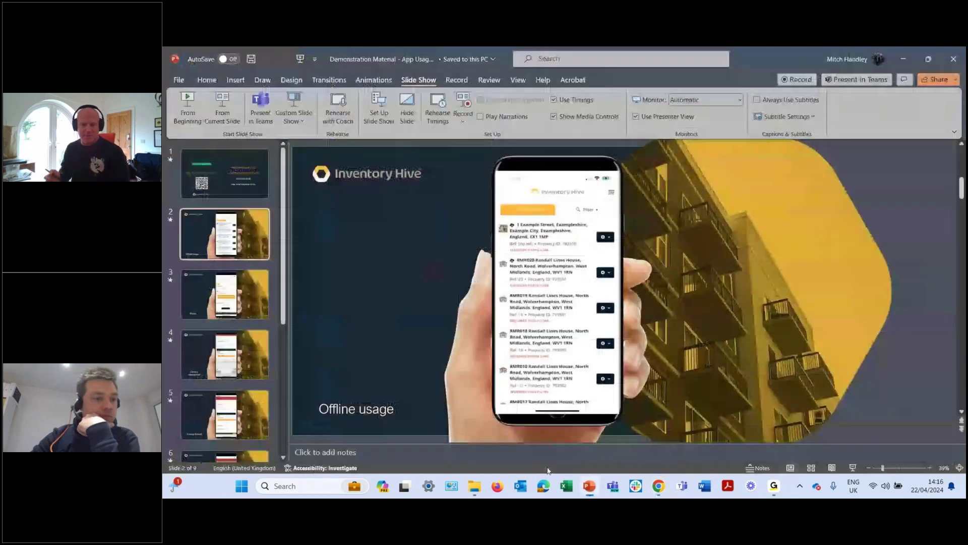
{"action": "scroll", "coordinate": [218, 368], "scroll_direction": "down", "scroll_amount": 3}
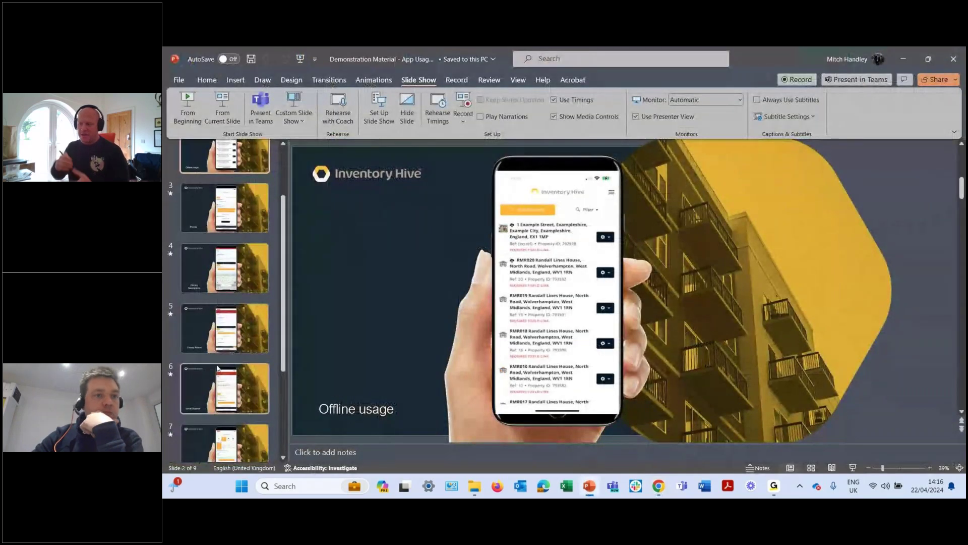
{"action": "left_click", "coordinate": [218, 368]}
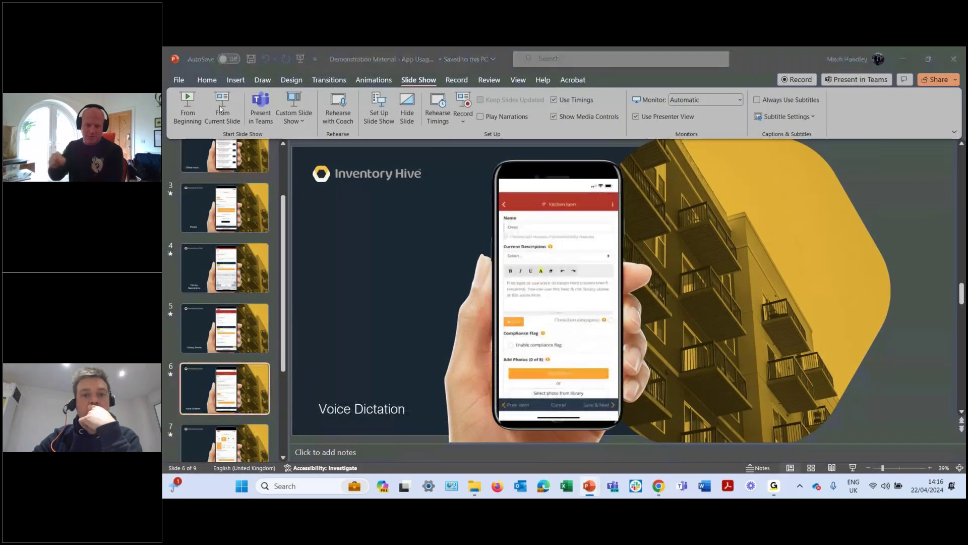
{"action": "left_click", "coordinate": [221, 108]}
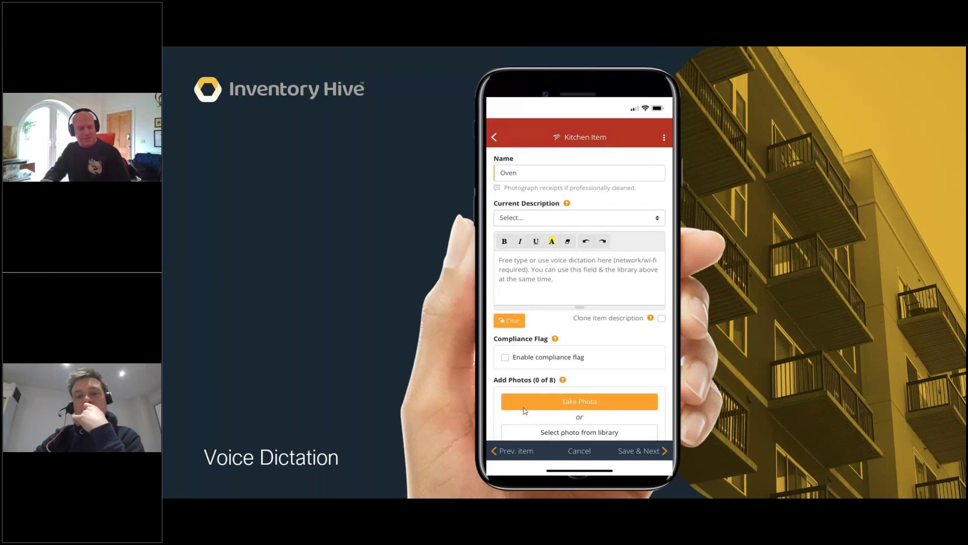
Play the Voice Dictation slide's video, then end the slide show and switch back to Inventory Hive in Chrome
{"action": "mouse_move", "coordinate": [530, 455]}
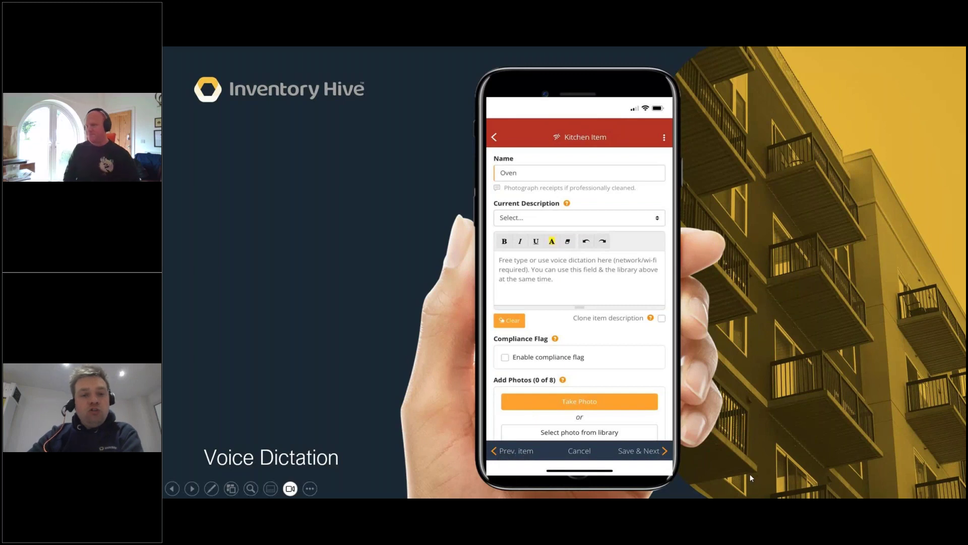
{"action": "mouse_move", "coordinate": [507, 466]}
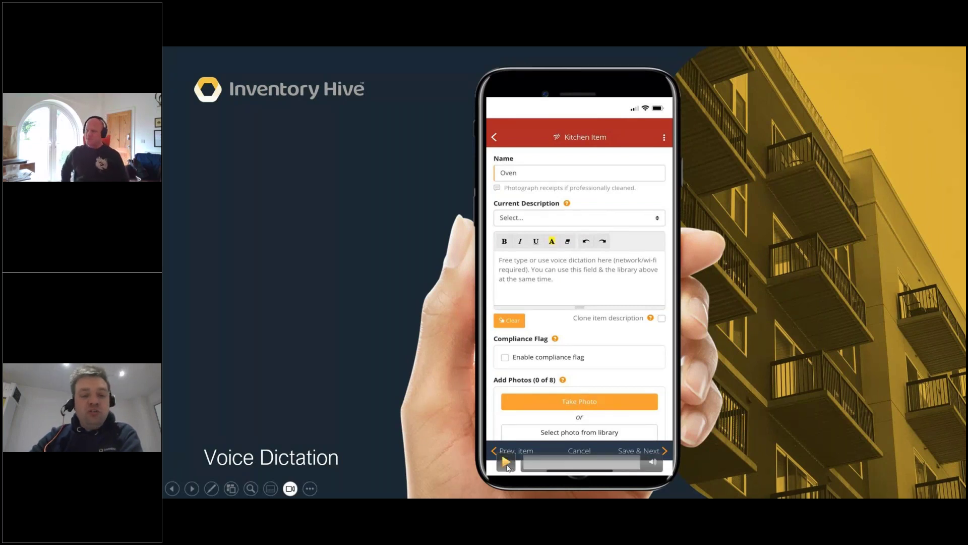
{"action": "left_click", "coordinate": [506, 467]}
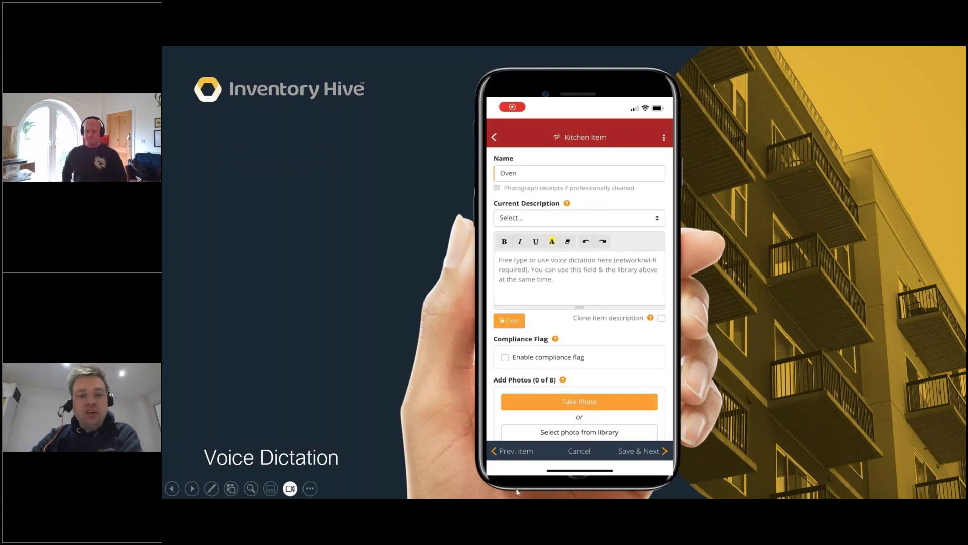
{"action": "mouse_move", "coordinate": [663, 455]}
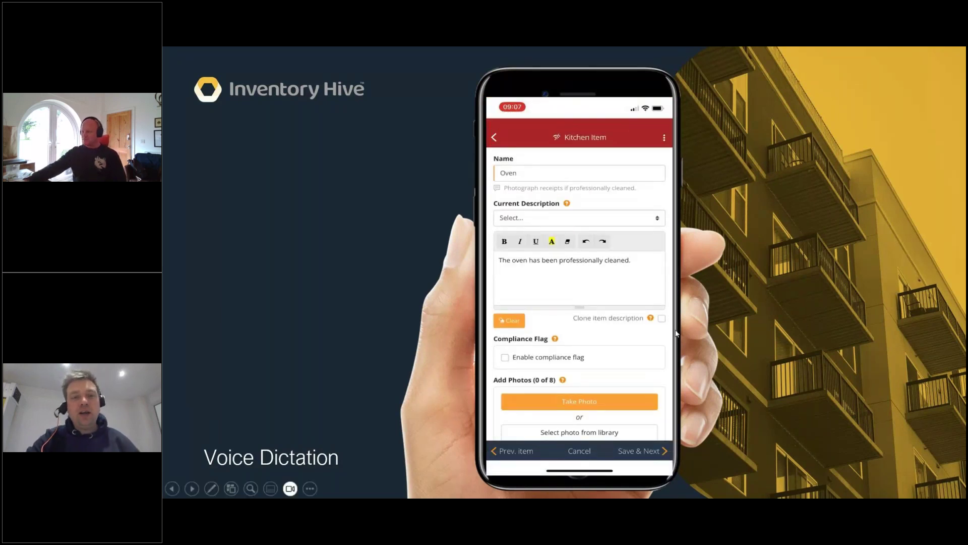
{"action": "key", "text": "Escape"}
{"action": "left_click", "coordinate": [660, 487]}
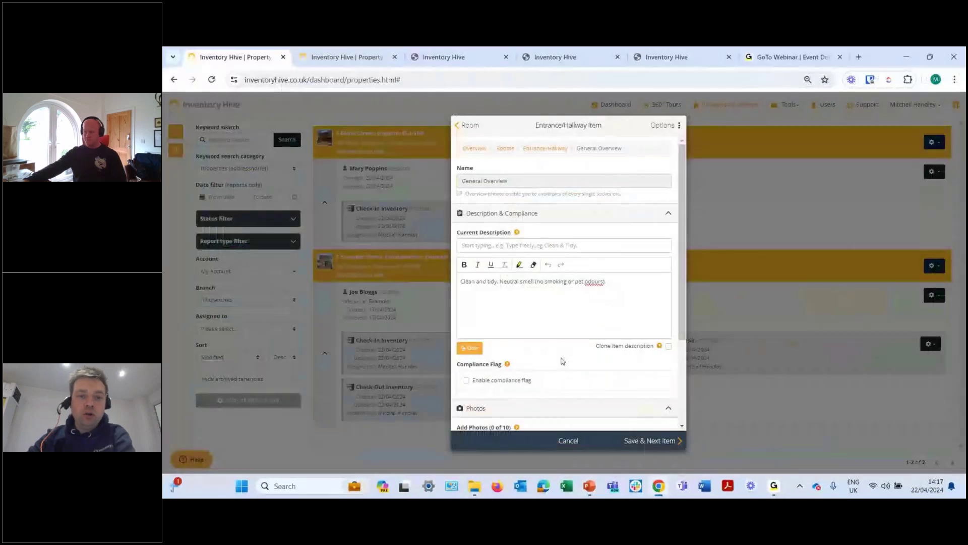
Open the preset description list, then add "FREE TYPE" after the General Overview description text and delete it again
{"action": "left_click", "coordinate": [531, 245]}
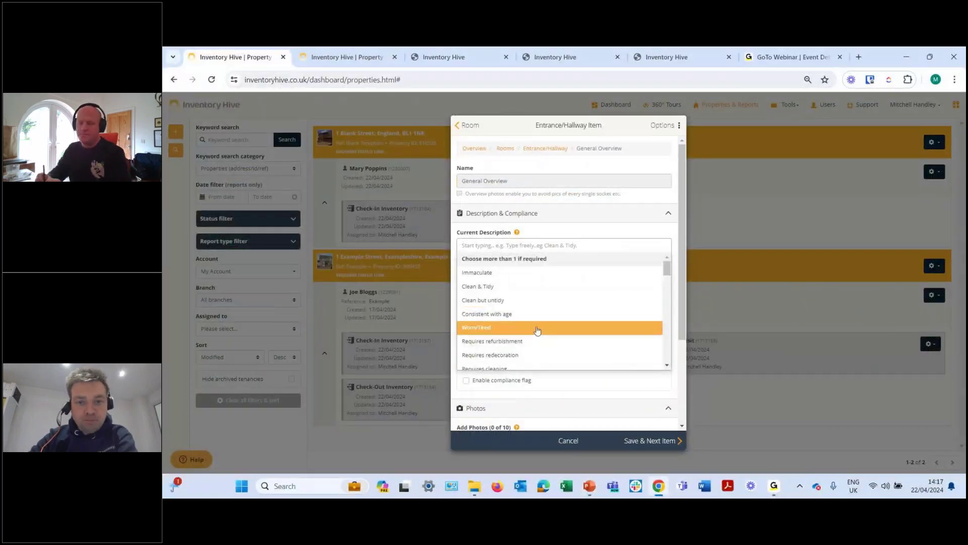
{"action": "left_click", "coordinate": [610, 287]}
{"action": "left_click", "coordinate": [610, 290]}
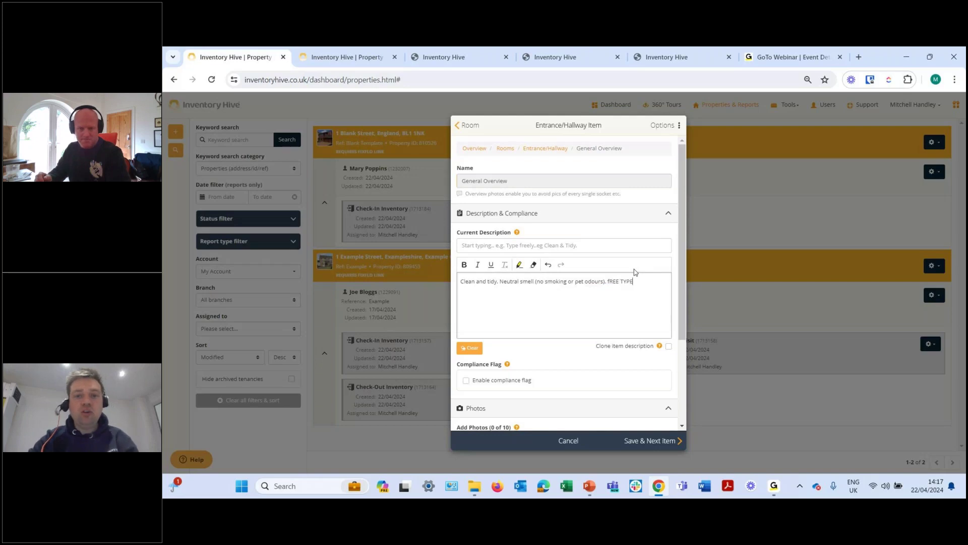
{"action": "left_click_drag", "start_coordinate": [633, 281], "coordinate": [607, 281]}
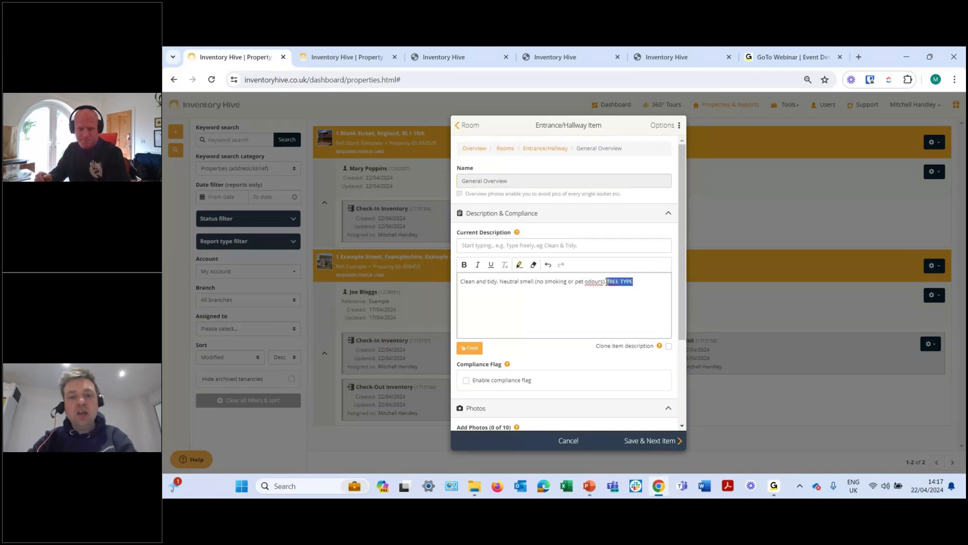
{"action": "key", "text": "BackSpace"}
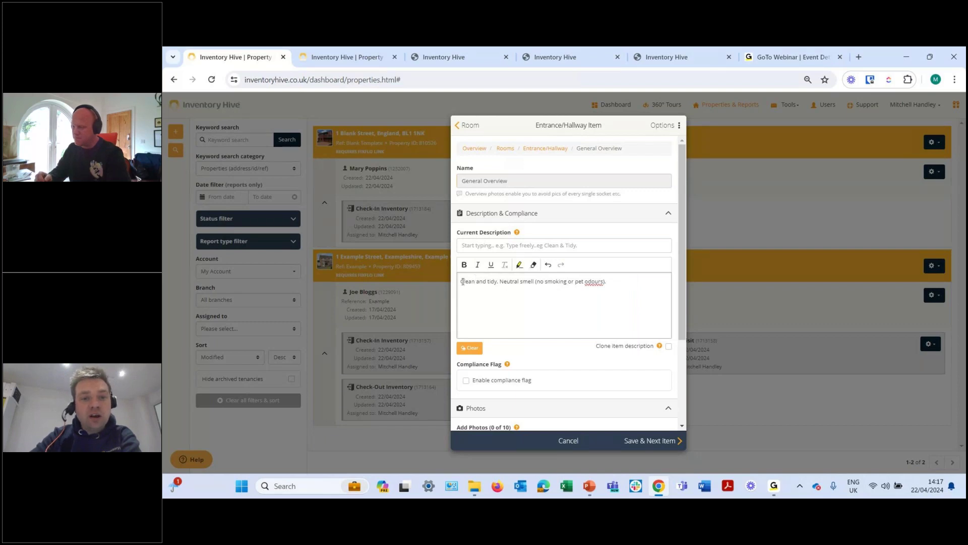
Format "Clean and tidy." in the General Overview description as bold, underlined and highlighted in yellow
{"action": "left_click_drag", "start_coordinate": [463, 282], "coordinate": [499, 282]}
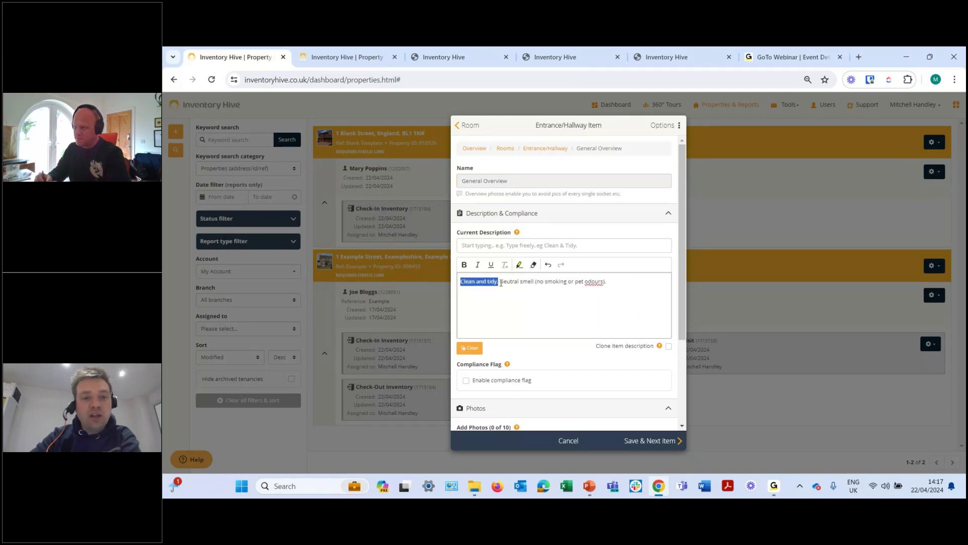
{"action": "left_click", "coordinate": [519, 265]}
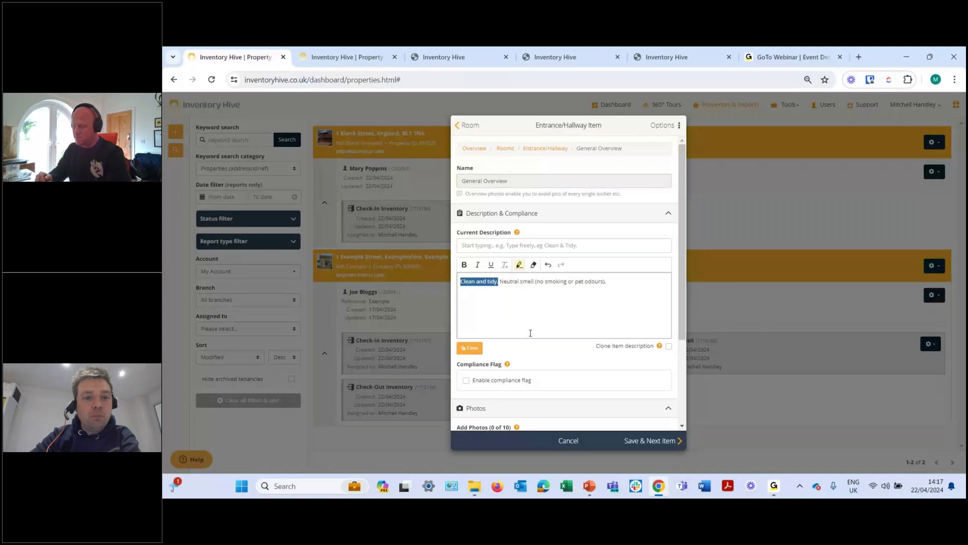
{"action": "left_click", "coordinate": [545, 321]}
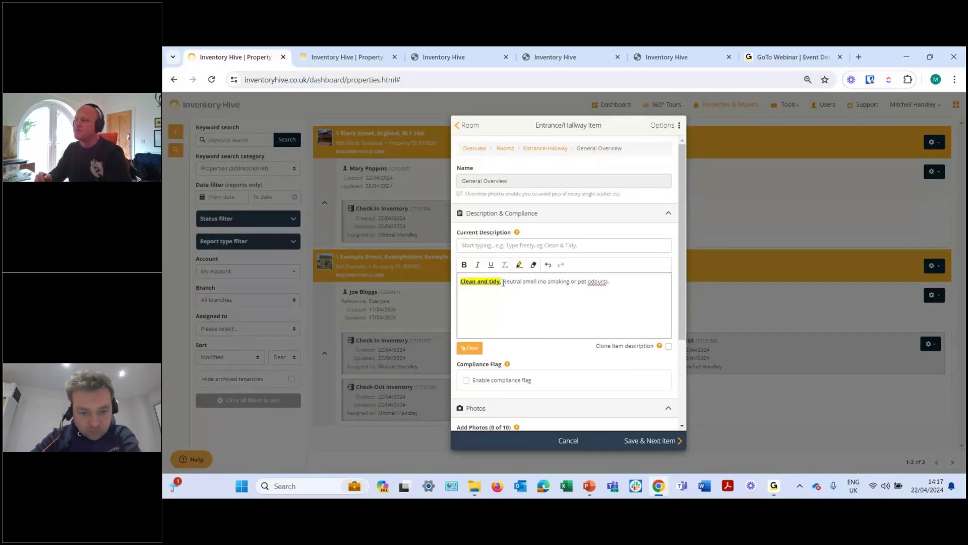
{"action": "scroll", "coordinate": [539, 310], "scroll_direction": "down", "scroll_amount": 1}
{"action": "scroll", "coordinate": [558, 322], "scroll_direction": "down", "scroll_amount": 2}
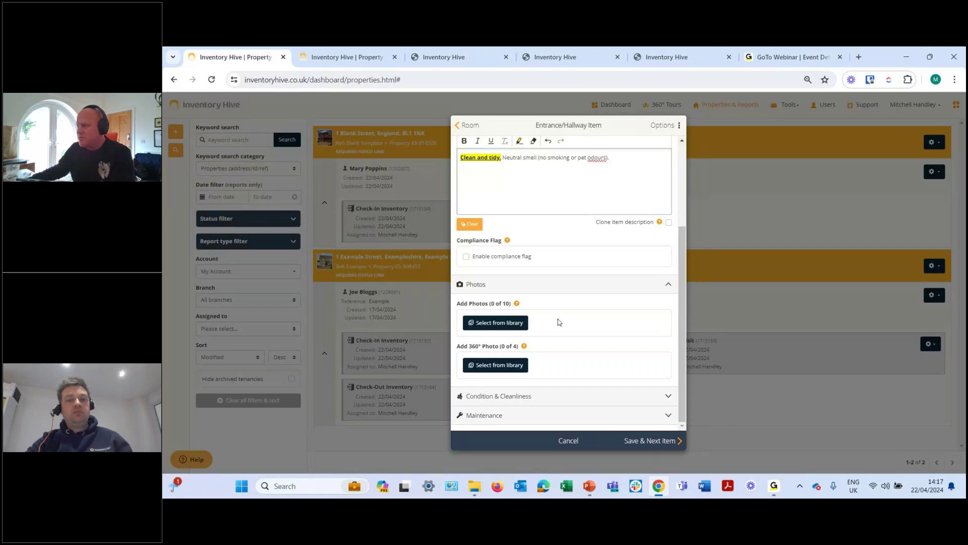
{"action": "scroll", "coordinate": [558, 322], "scroll_direction": "up", "scroll_amount": 3}
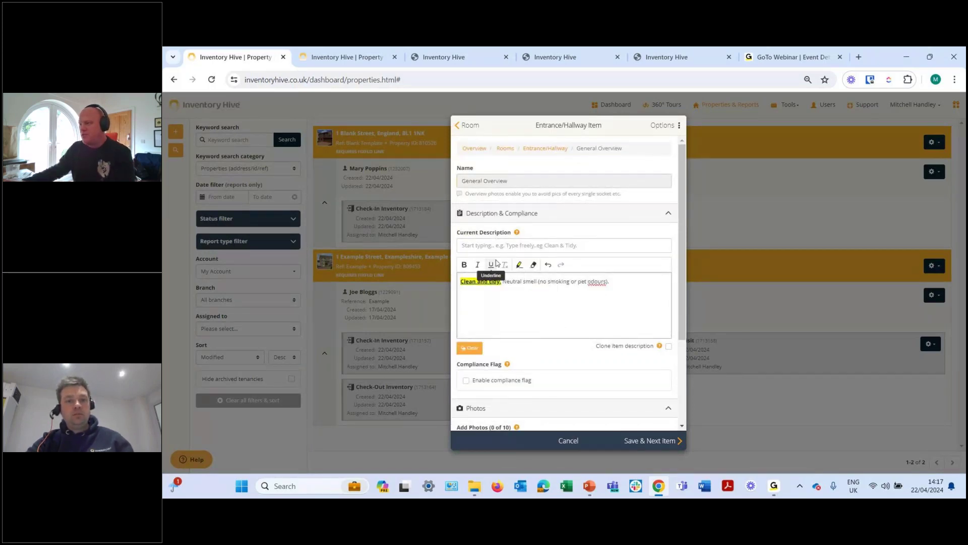
Add the yellow-highlighted text "No smoking and pet odours" at the end of the General Overview description
{"action": "left_click", "coordinate": [640, 288]}
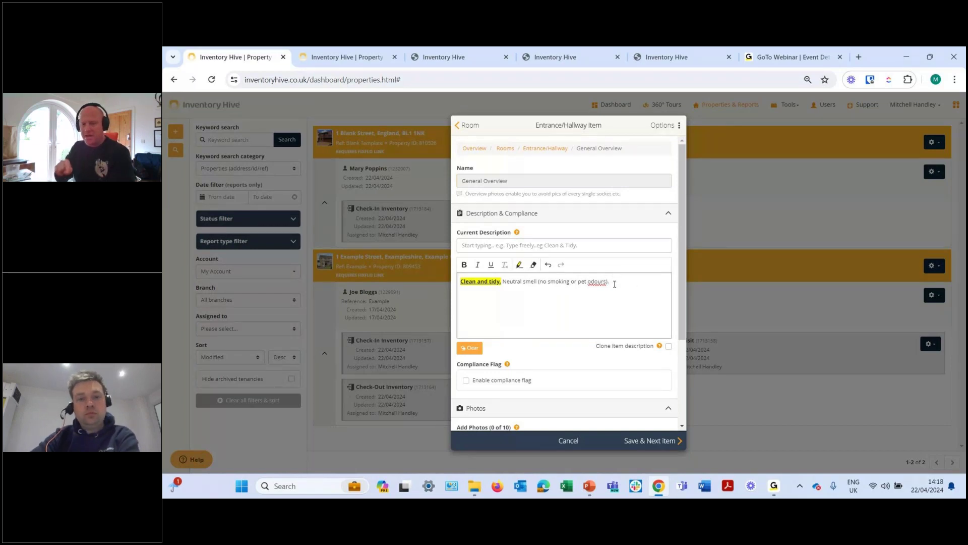
{"action": "left_click", "coordinate": [519, 265]}
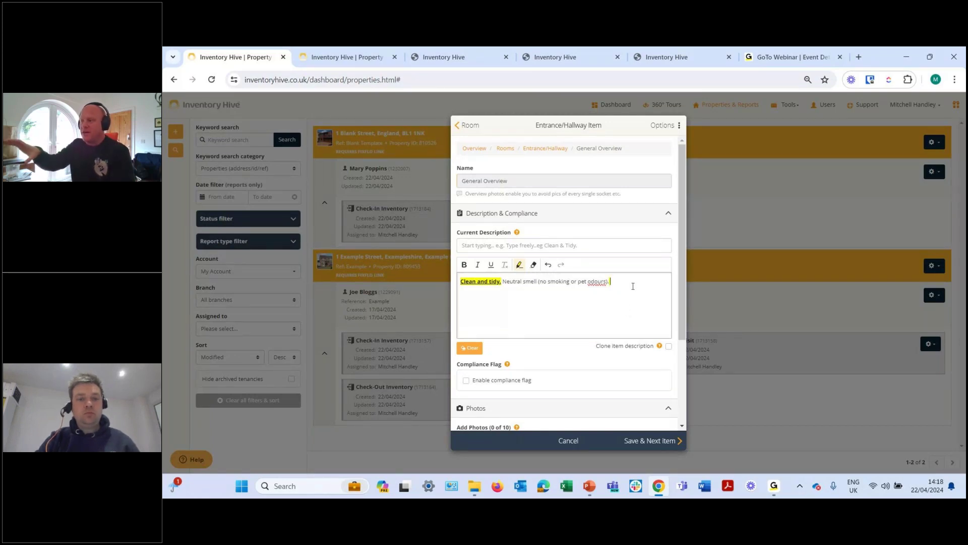
{"action": "type", "text": "No smoking and pet"}
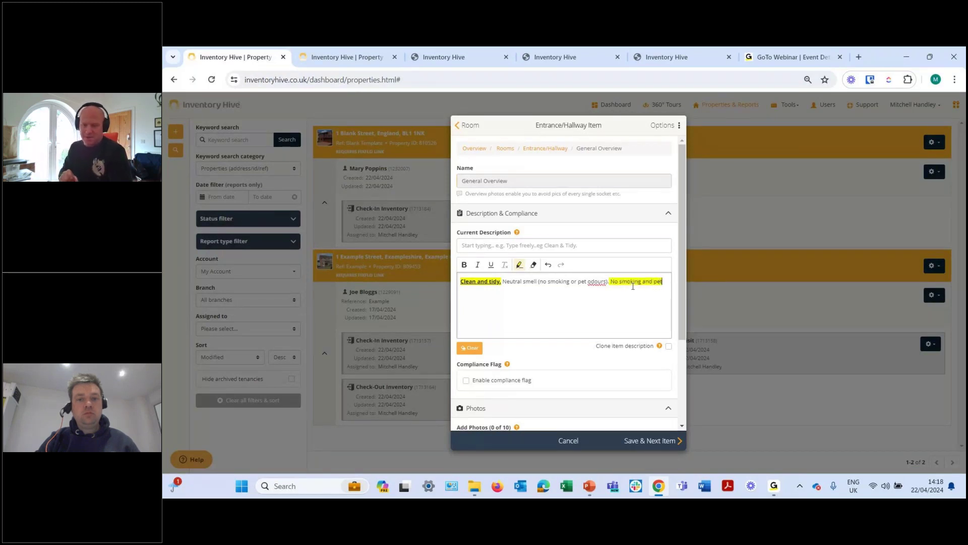
{"action": "type", "text": " odours"}
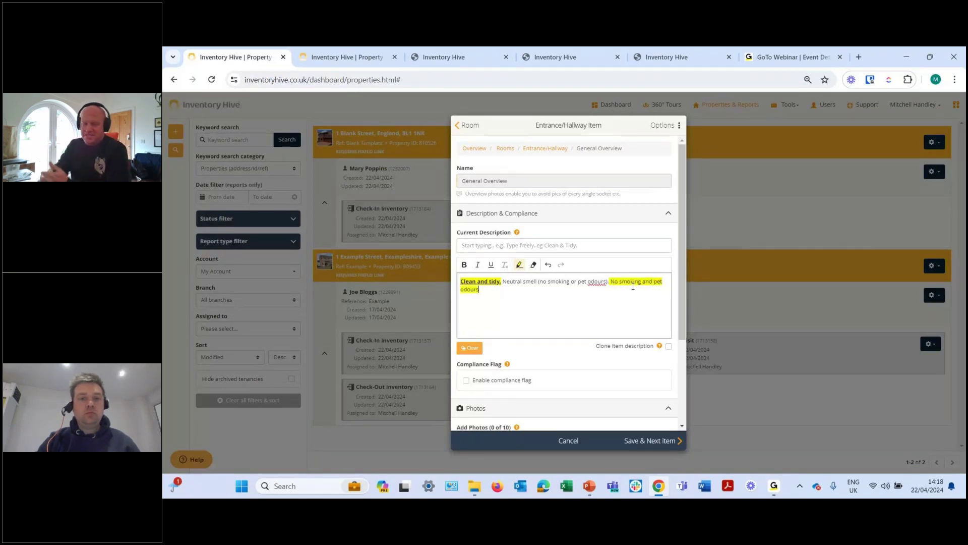
{"action": "left_click_drag", "start_coordinate": [480, 289], "coordinate": [611, 282]}
{"action": "left_click", "coordinate": [599, 315]}
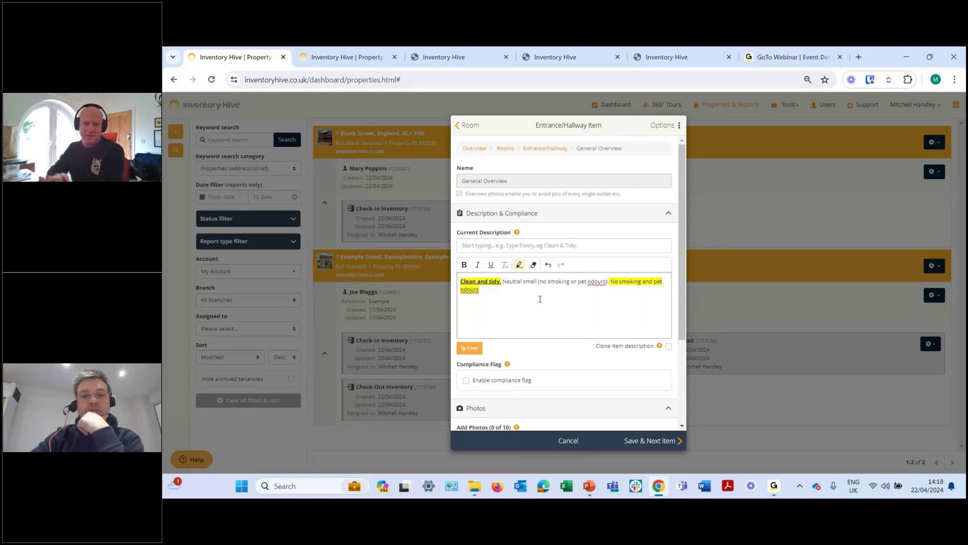
{"action": "scroll", "coordinate": [541, 298], "scroll_direction": "down", "scroll_amount": 3}
{"action": "scroll", "coordinate": [543, 290], "scroll_direction": "up", "scroll_amount": 3}
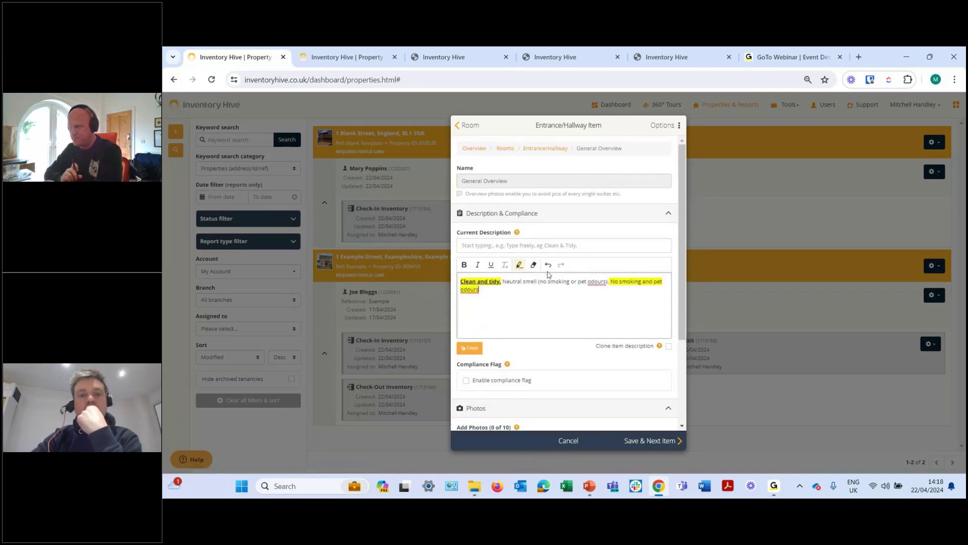
Switch to the PowerPoint demonstration deck and present the Photos slide full screen
{"action": "mouse_move", "coordinate": [593, 488]}
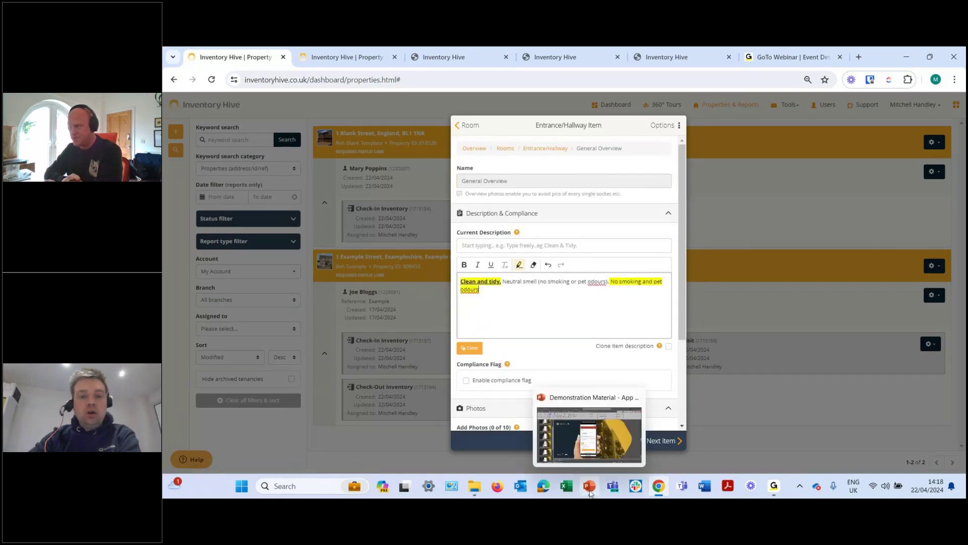
{"action": "left_click", "coordinate": [579, 420]}
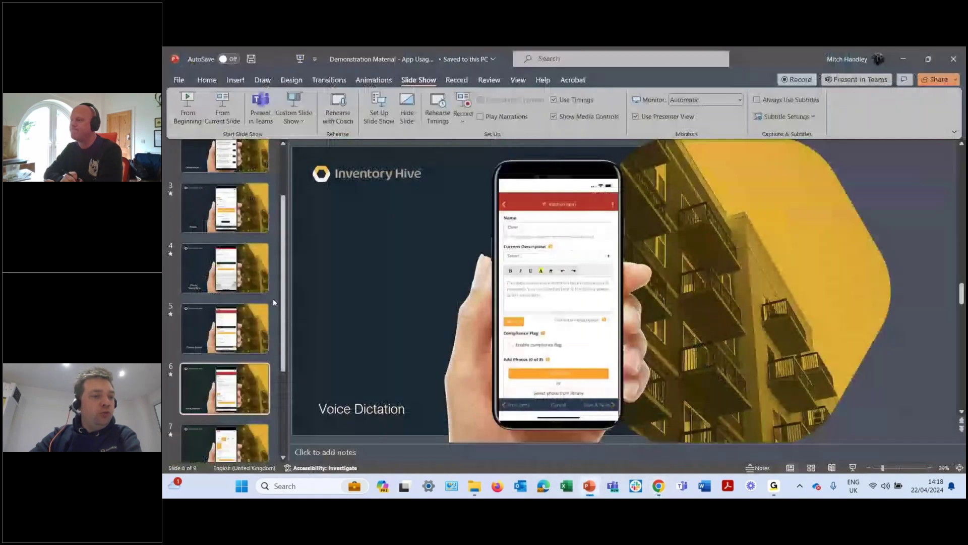
{"action": "left_click", "coordinate": [229, 216]}
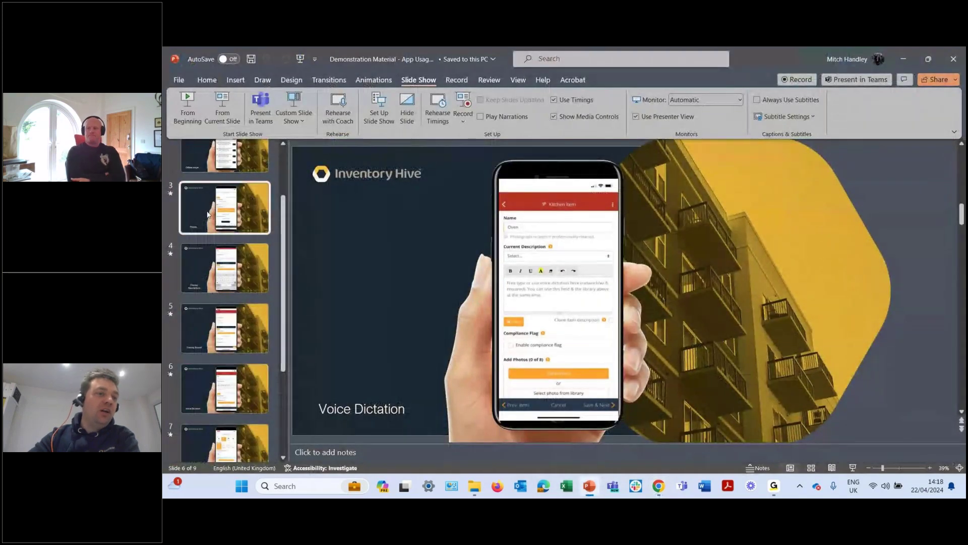
{"action": "left_click", "coordinate": [222, 109]}
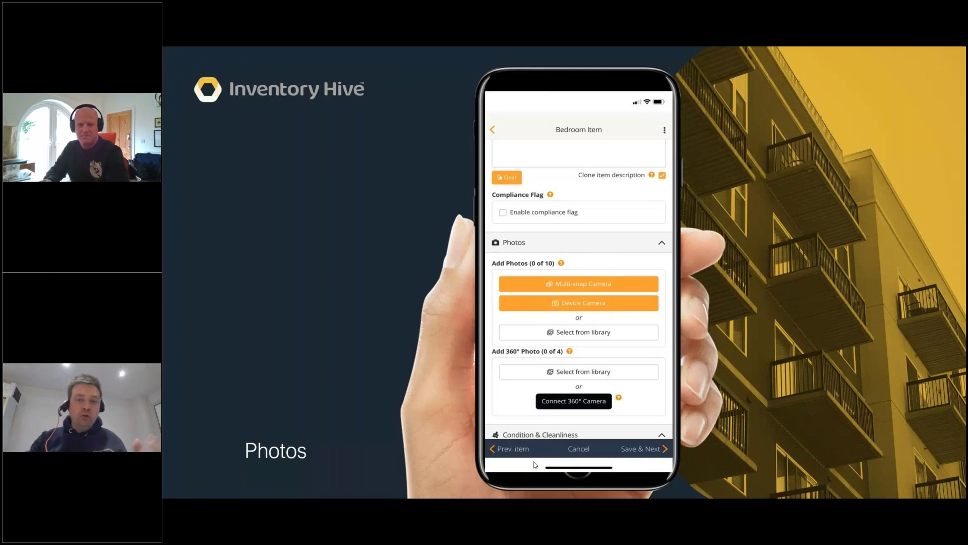
Play the Photos slide's video and replay its camera section, then end the slide show and return to Inventory Hive in Chrome
{"action": "mouse_move", "coordinate": [507, 464]}
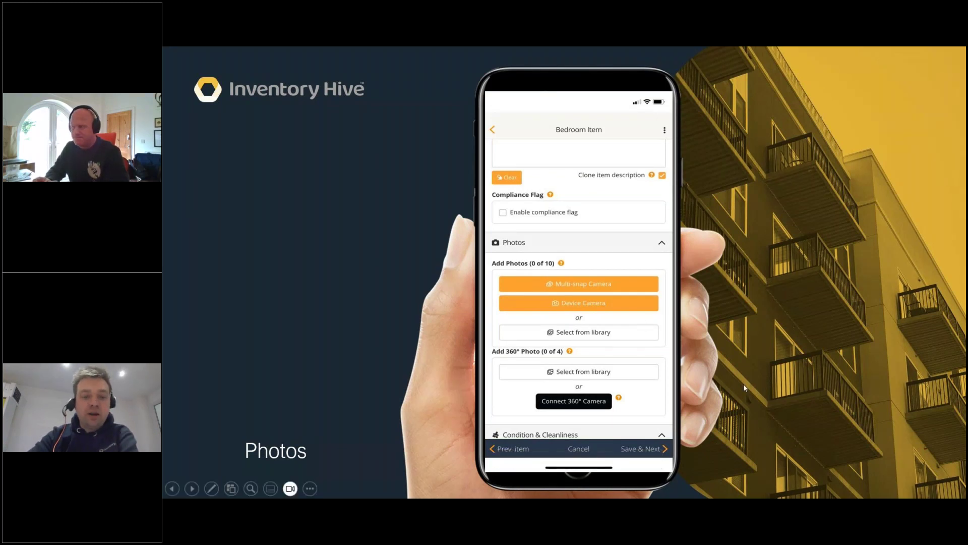
{"action": "left_click", "coordinate": [506, 460]}
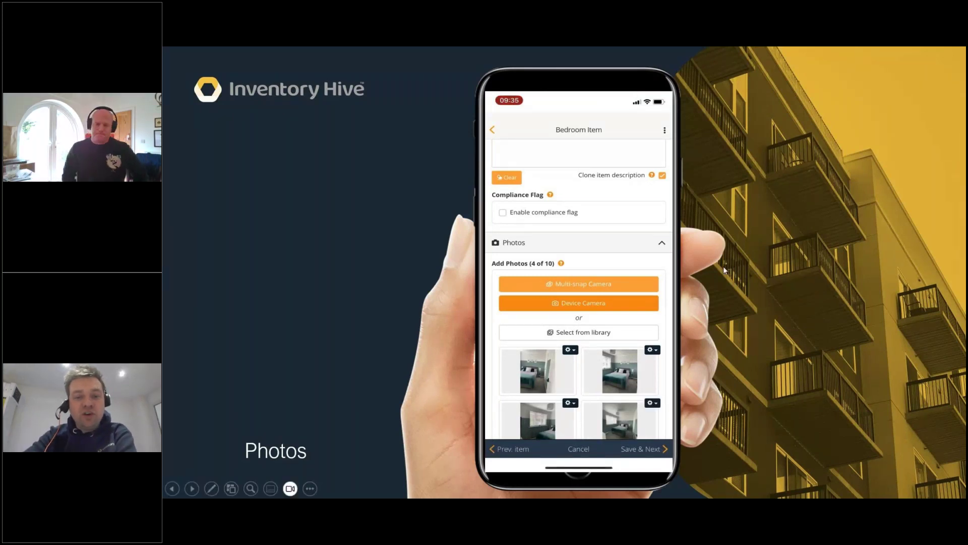
{"action": "mouse_move", "coordinate": [624, 459]}
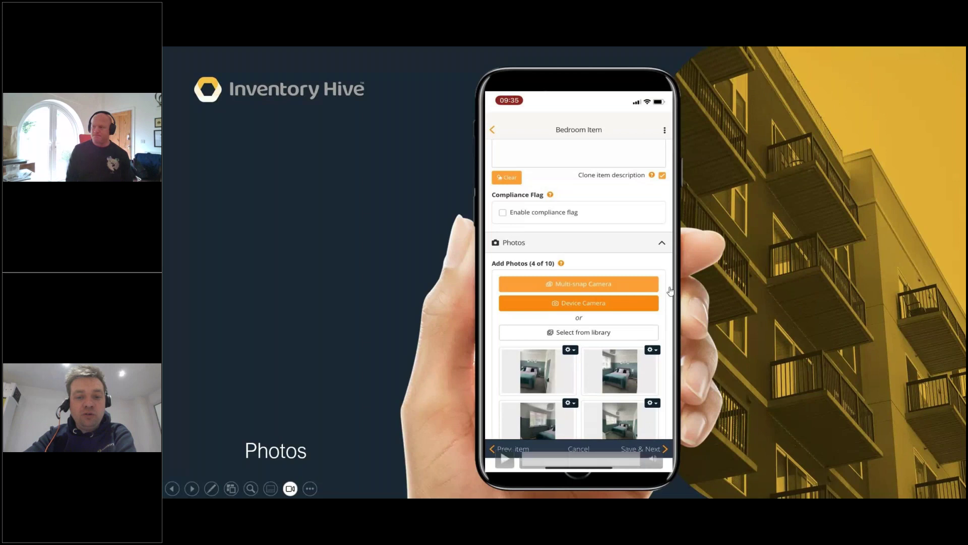
{"action": "left_click", "coordinate": [624, 459]}
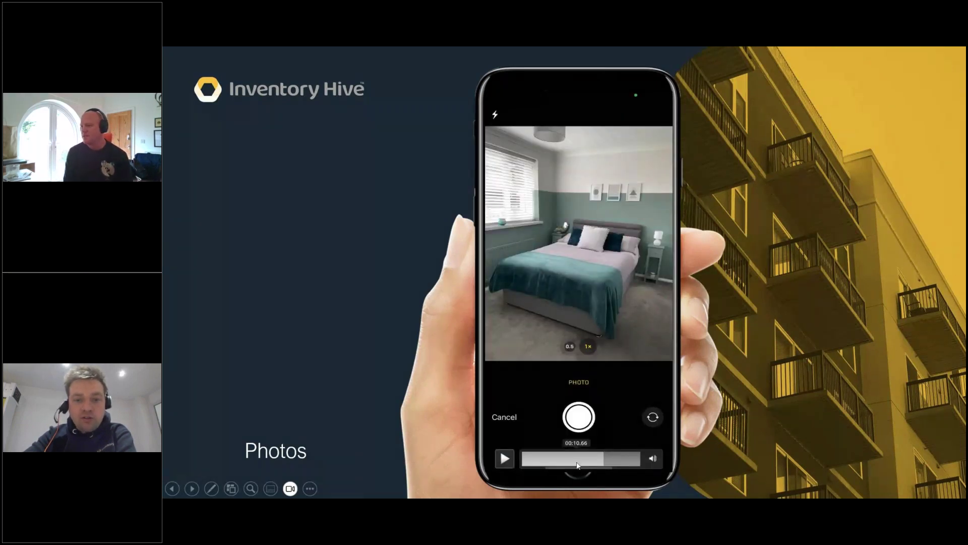
{"action": "left_click", "coordinate": [577, 464]}
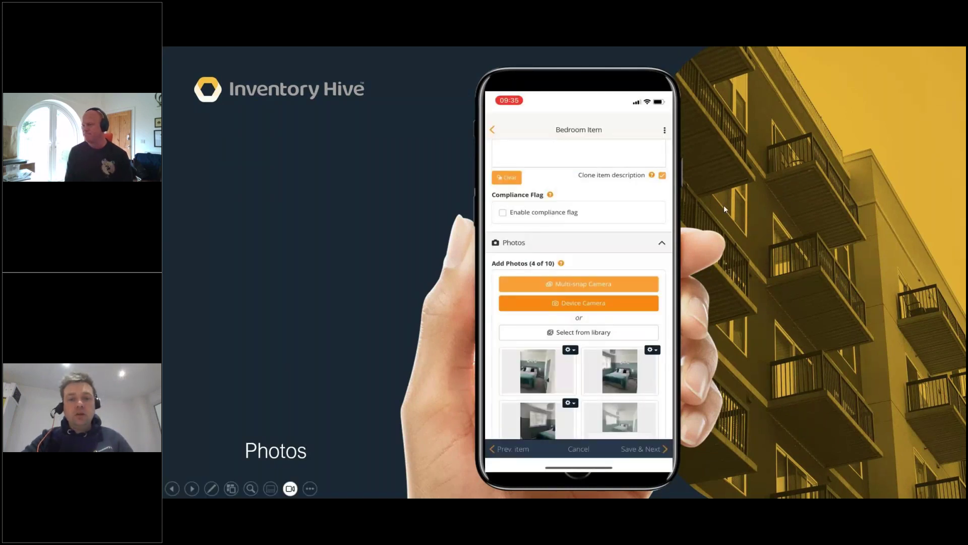
{"action": "key", "text": "Escape"}
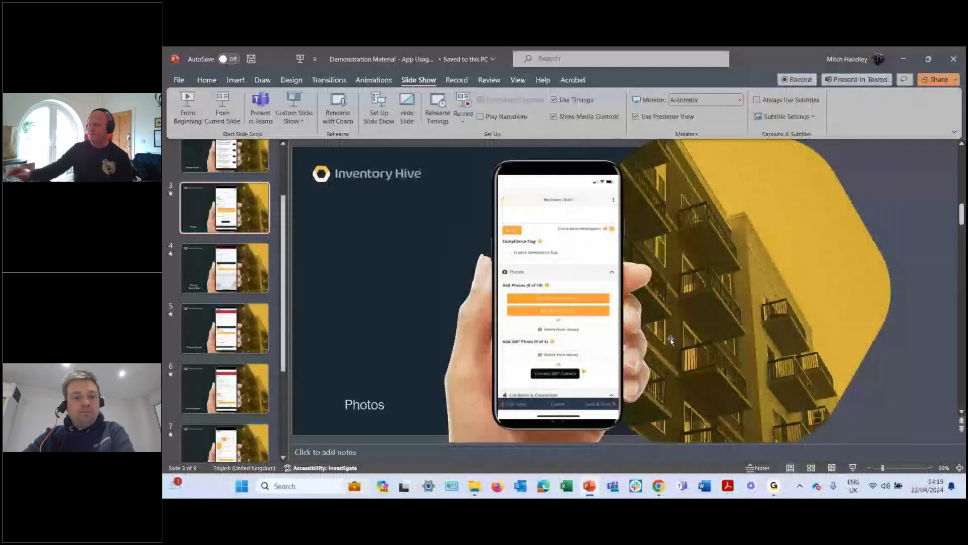
{"action": "left_click", "coordinate": [659, 486]}
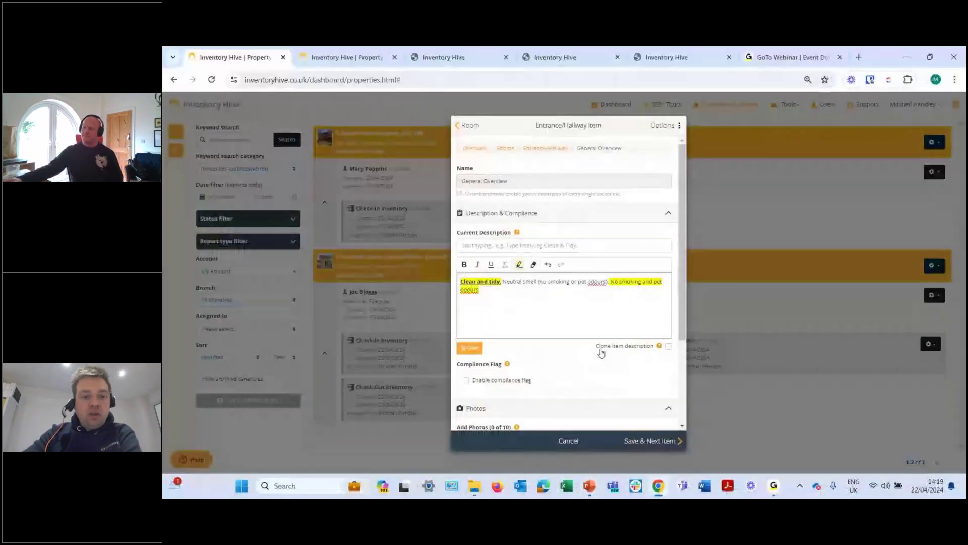
Rate the General Overview item's current condition and current cleanliness as Good and save the item
{"action": "left_click", "coordinate": [663, 398]}
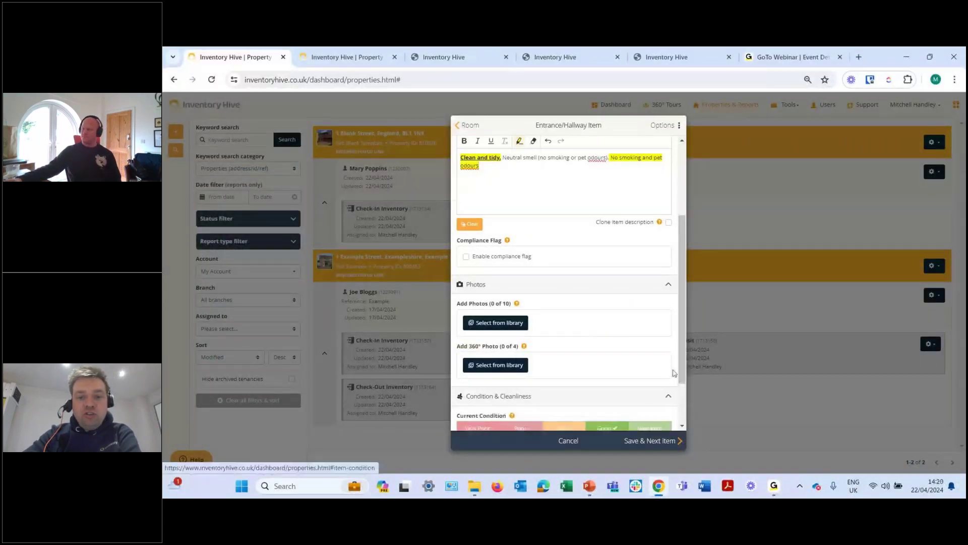
{"action": "left_click", "coordinate": [555, 362]}
{"action": "left_click", "coordinate": [562, 392]}
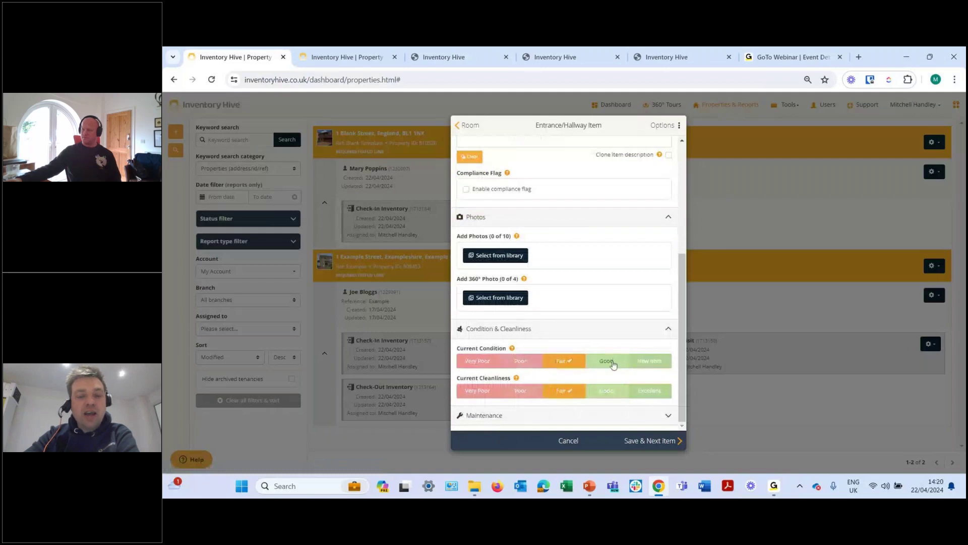
{"action": "left_click", "coordinate": [613, 363]}
{"action": "left_click", "coordinate": [610, 393]}
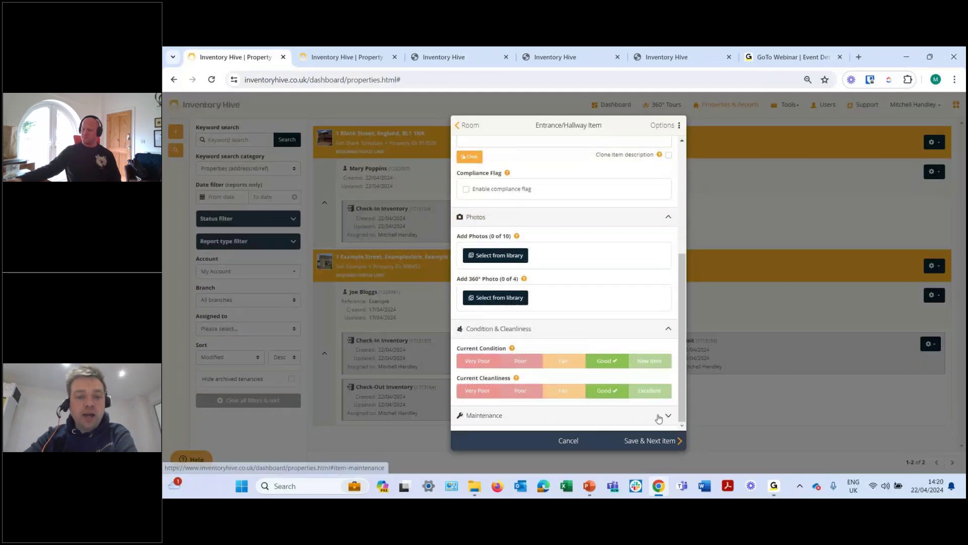
{"action": "left_click", "coordinate": [661, 416]}
{"action": "scroll", "coordinate": [569, 362], "scroll_direction": "up", "scroll_amount": 5}
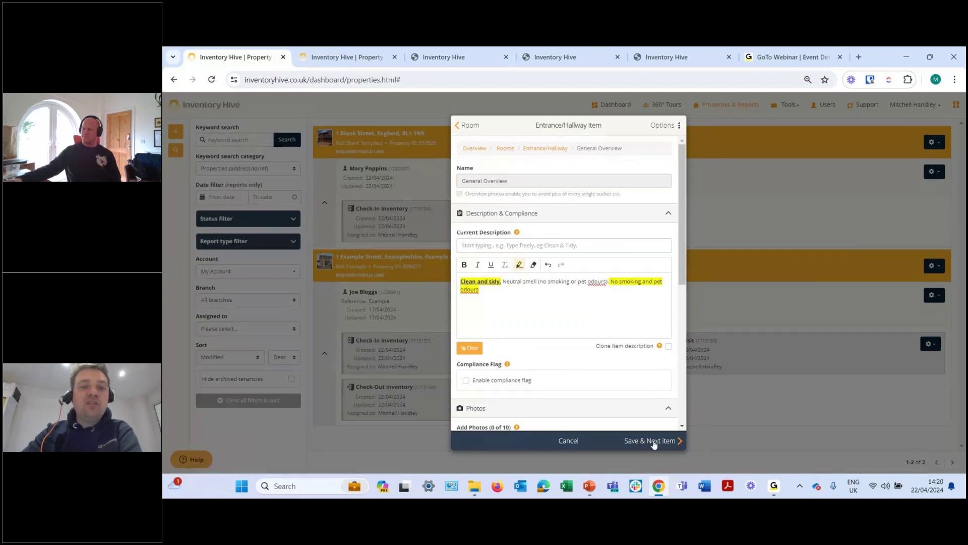
{"action": "left_click", "coordinate": [652, 440]}
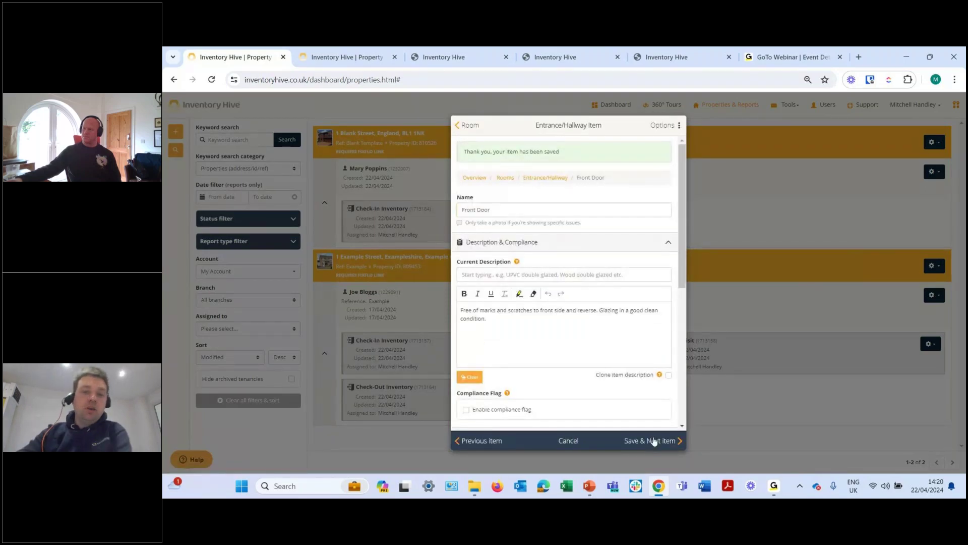
Open the Entrance/Hallway Ceiling item and add the library descriptions Plastered/Painted white and Discoloured paintwork
{"action": "left_click", "coordinate": [550, 177]}
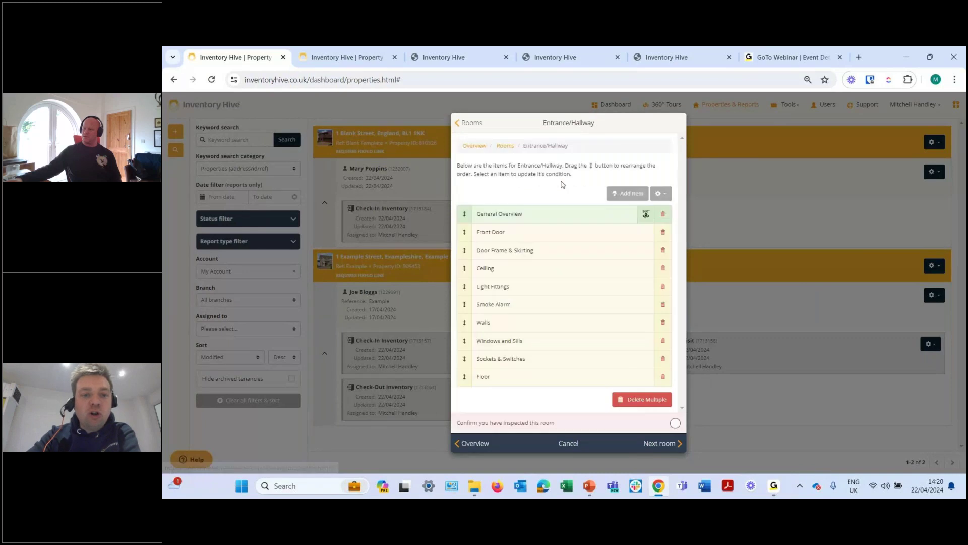
{"action": "left_click", "coordinate": [499, 274]}
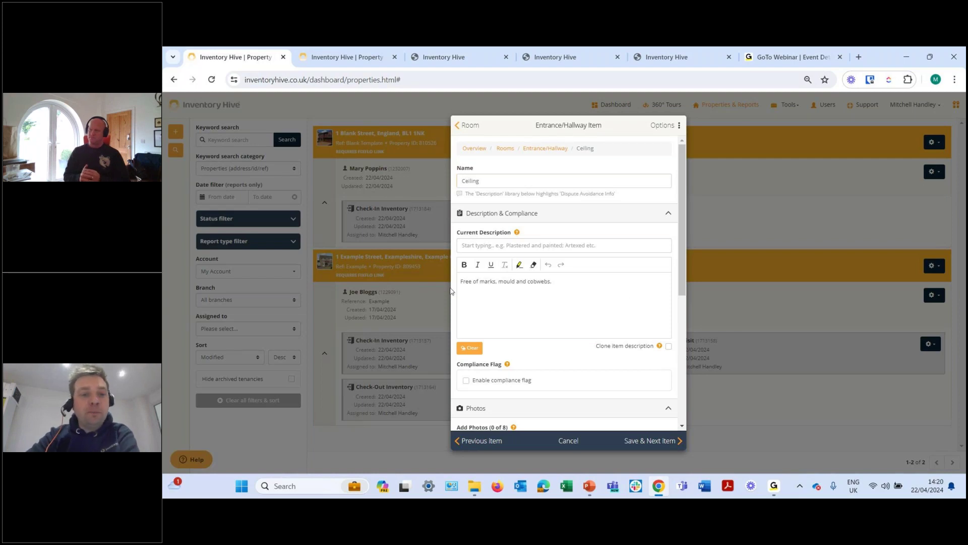
{"action": "left_click_drag", "start_coordinate": [460, 282], "coordinate": [549, 282]}
{"action": "left_click", "coordinate": [568, 283]}
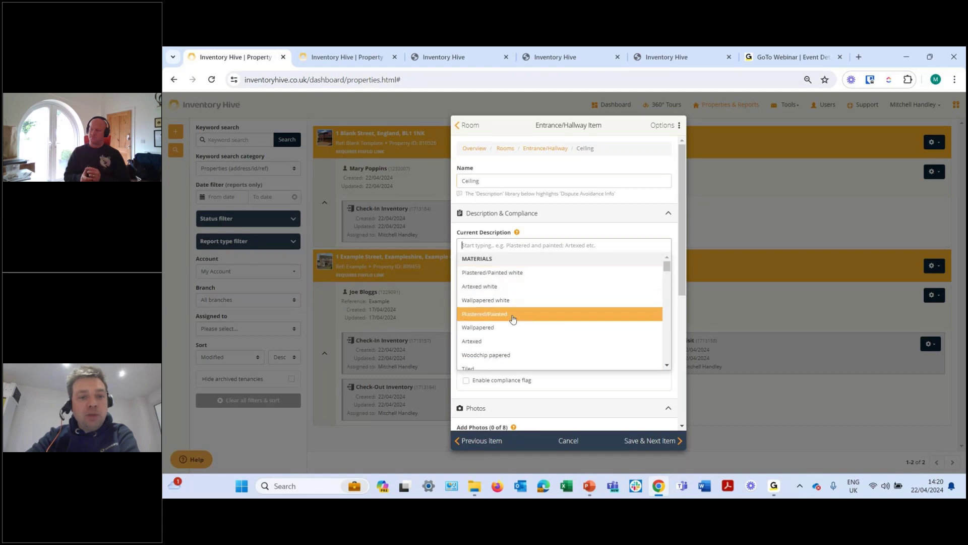
{"action": "left_click", "coordinate": [518, 279]}
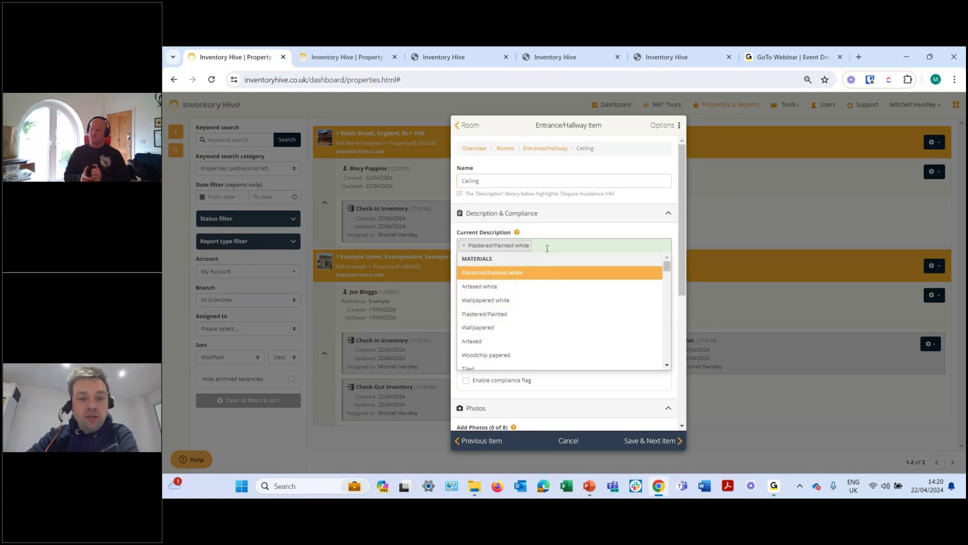
{"action": "scroll", "coordinate": [564, 306], "scroll_direction": "down", "scroll_amount": 2}
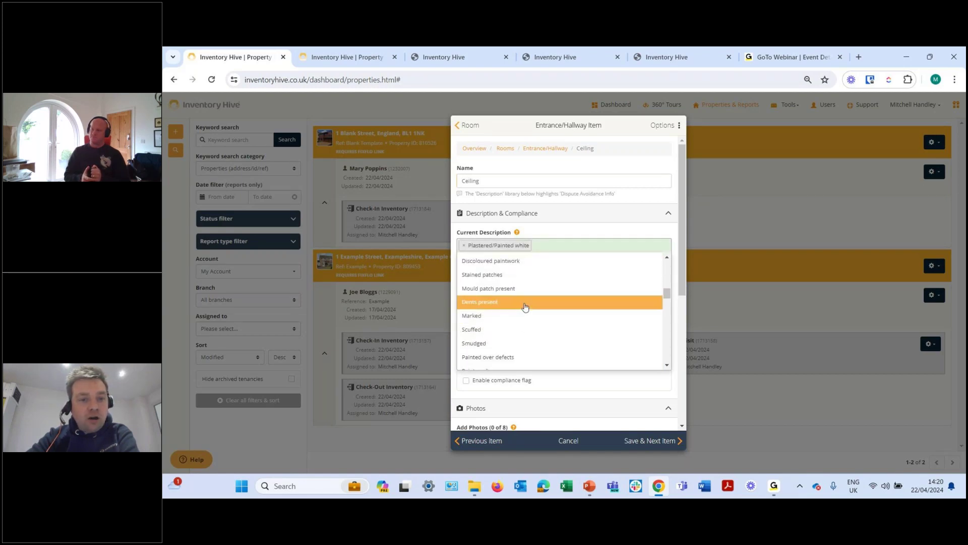
{"action": "left_click", "coordinate": [523, 260]}
{"action": "left_click", "coordinate": [627, 227]}
Add "Example text." to the end of the Ceiling description, enable cloning of the item description and save the item
{"action": "type", "text": "Example text."}
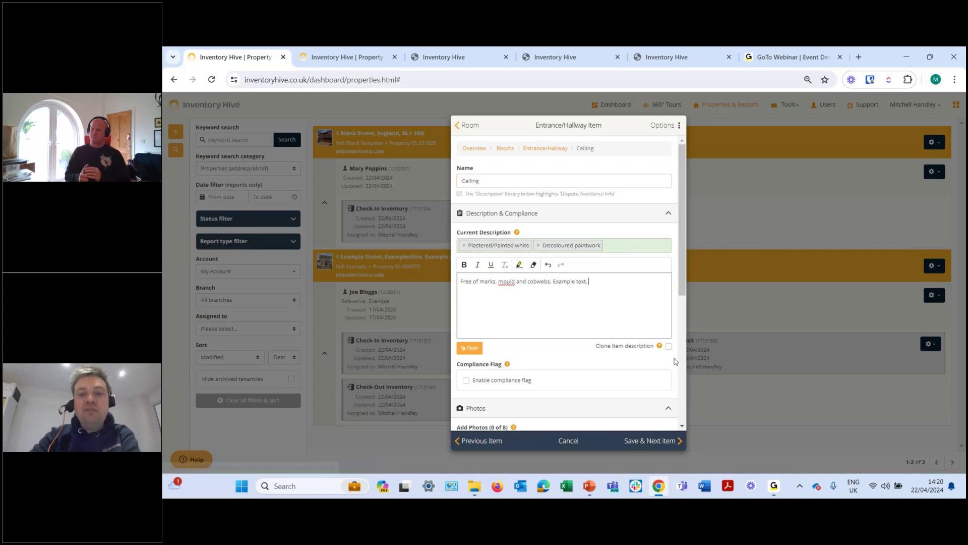
{"action": "left_click", "coordinate": [669, 347]}
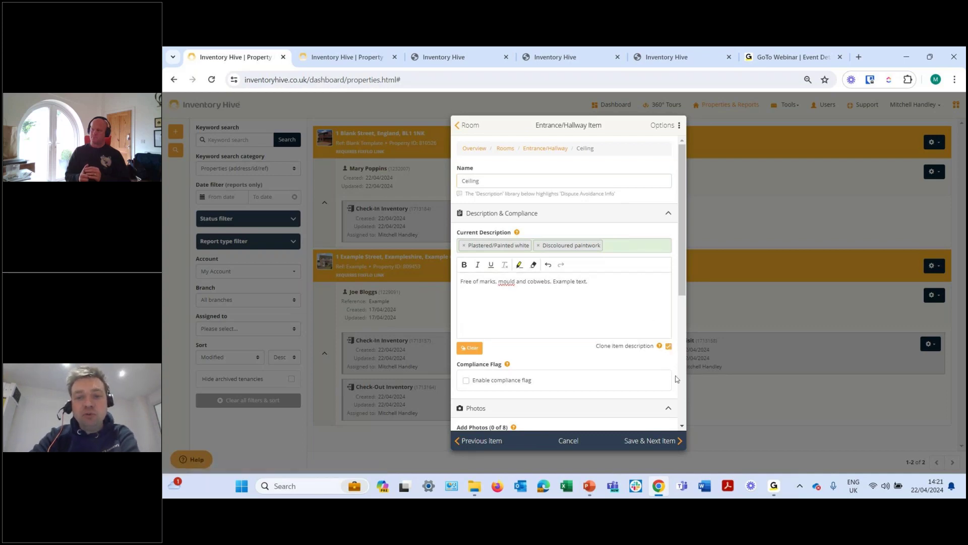
{"action": "left_click", "coordinate": [667, 442]}
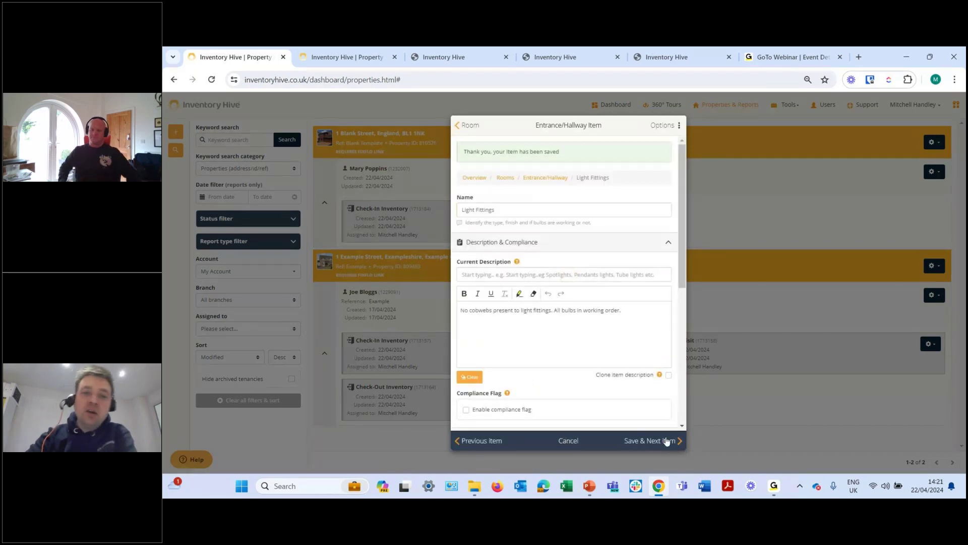
Check the cloned description in the Ensuite's Ceiling item and return to the Ensuite item list
{"action": "left_click", "coordinate": [667, 441]}
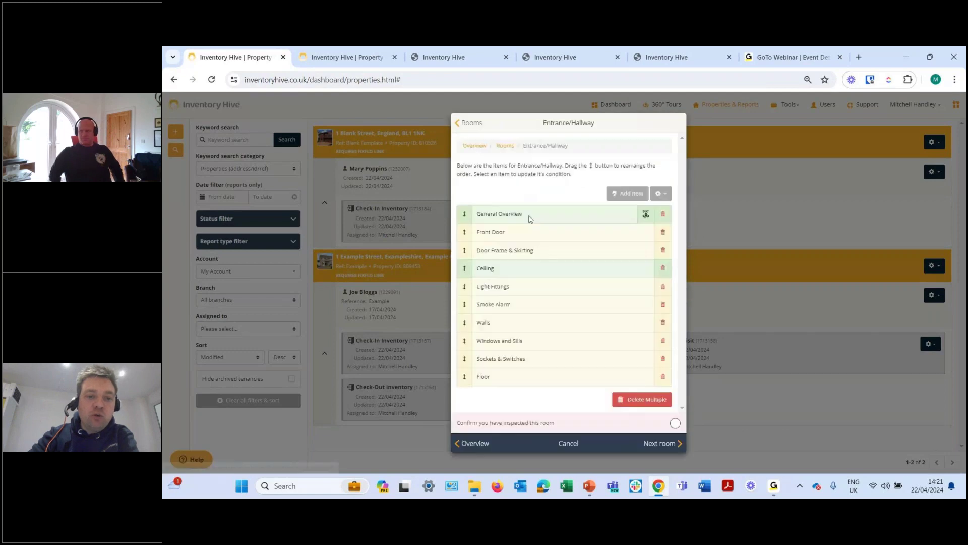
{"action": "left_click", "coordinate": [507, 146]}
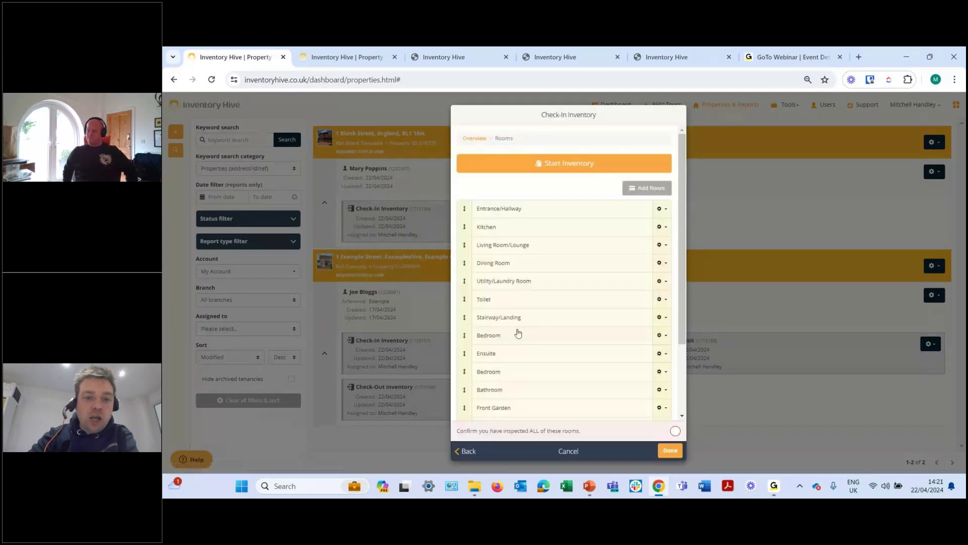
{"action": "left_click", "coordinate": [507, 355]}
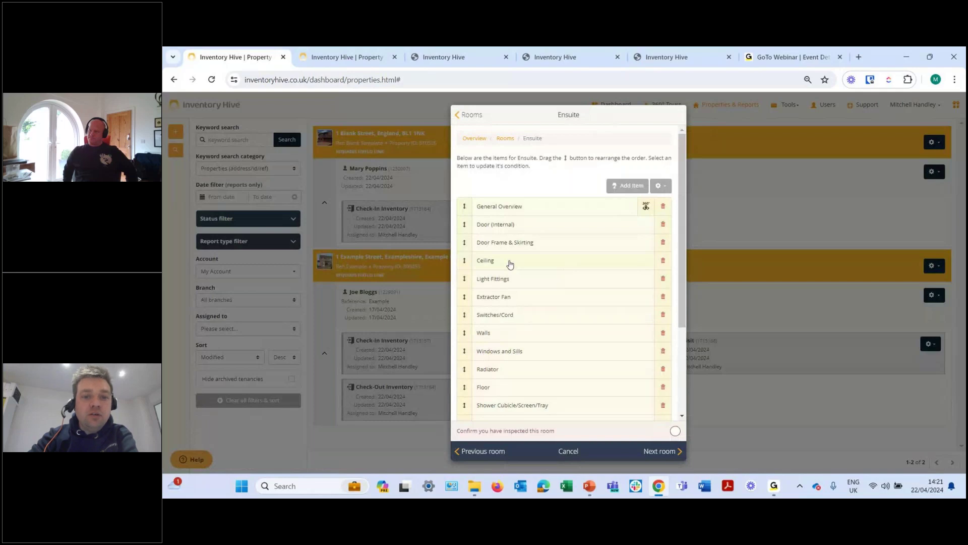
{"action": "left_click", "coordinate": [510, 262]}
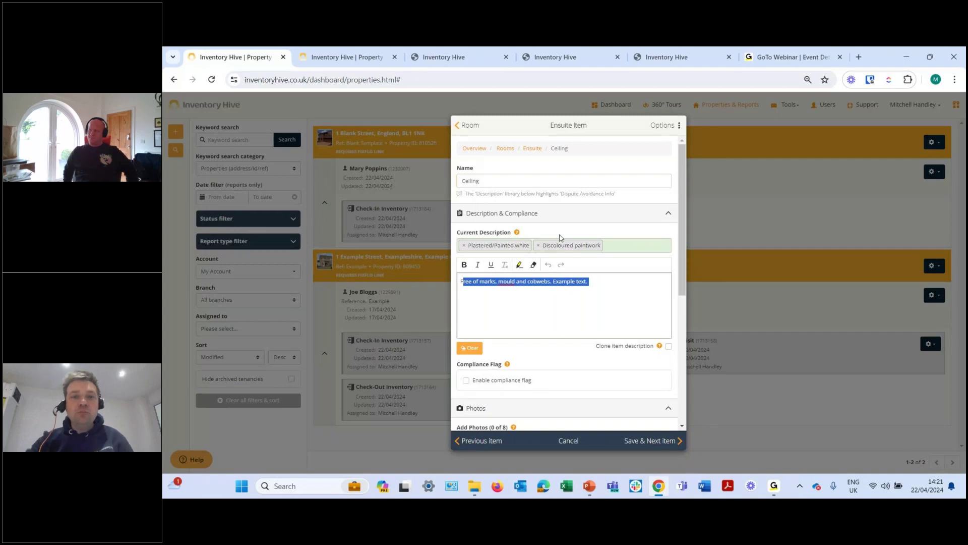
{"action": "left_click", "coordinate": [530, 150]}
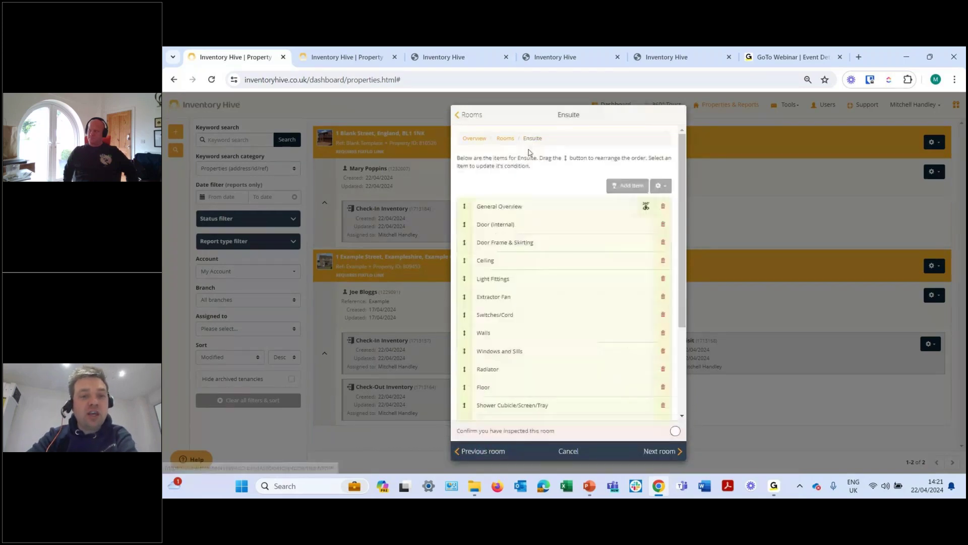
{"action": "scroll", "coordinate": [521, 329], "scroll_direction": "down", "scroll_amount": 3}
{"action": "scroll", "coordinate": [514, 222], "scroll_direction": "up", "scroll_amount": 3}
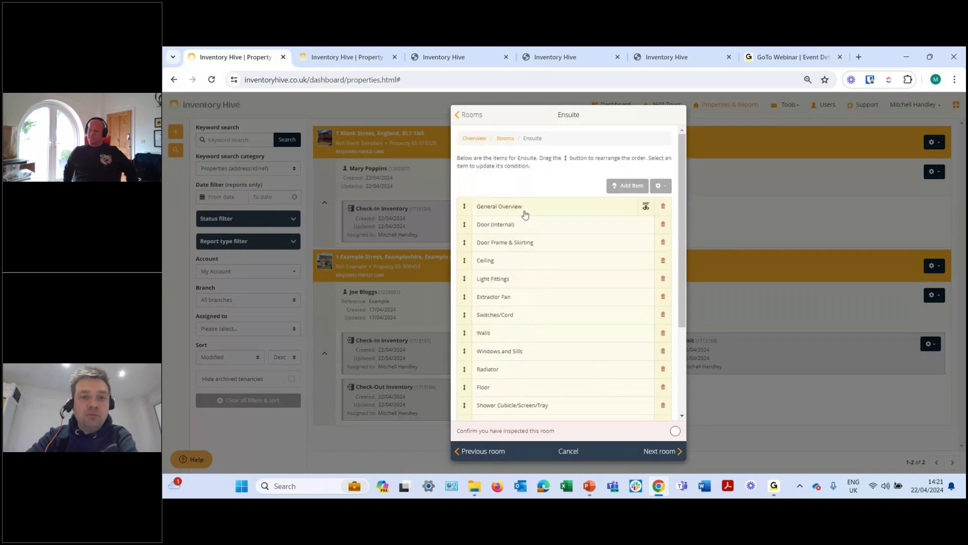
Replace Plastered/Painted white with Wallpapered and Woodchip papered in the second Bedroom's Ceiling description, and return to the rooms list without saving
{"action": "left_click", "coordinate": [506, 139]}
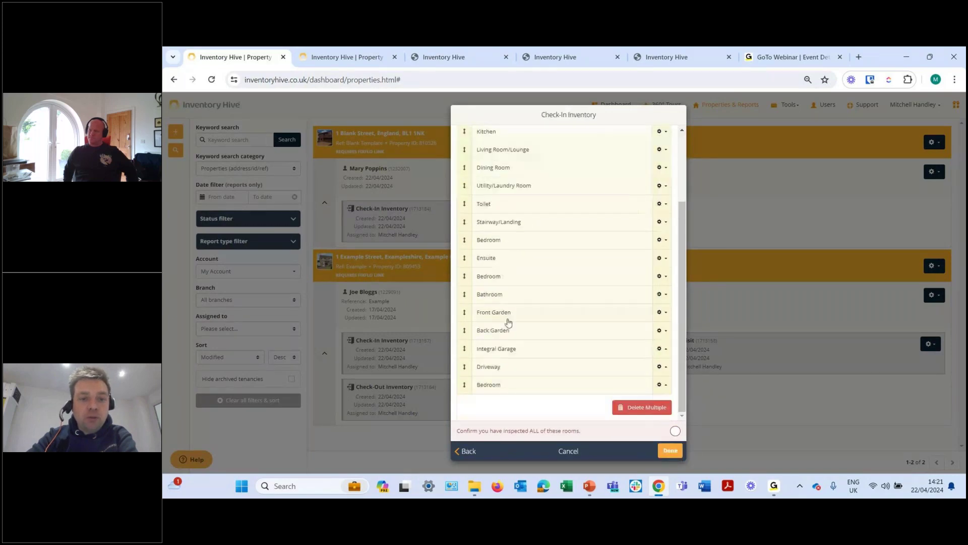
{"action": "left_click", "coordinate": [509, 283]}
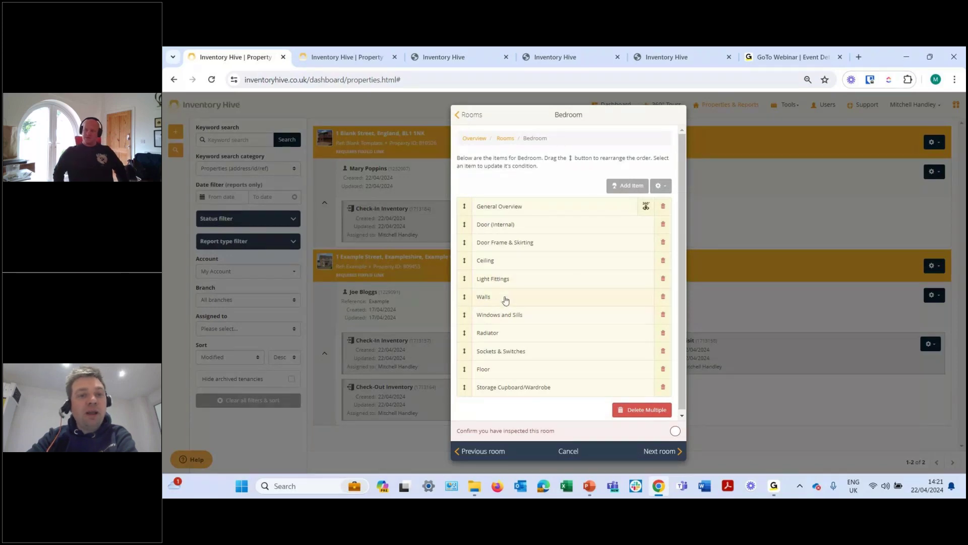
{"action": "left_click", "coordinate": [482, 260]}
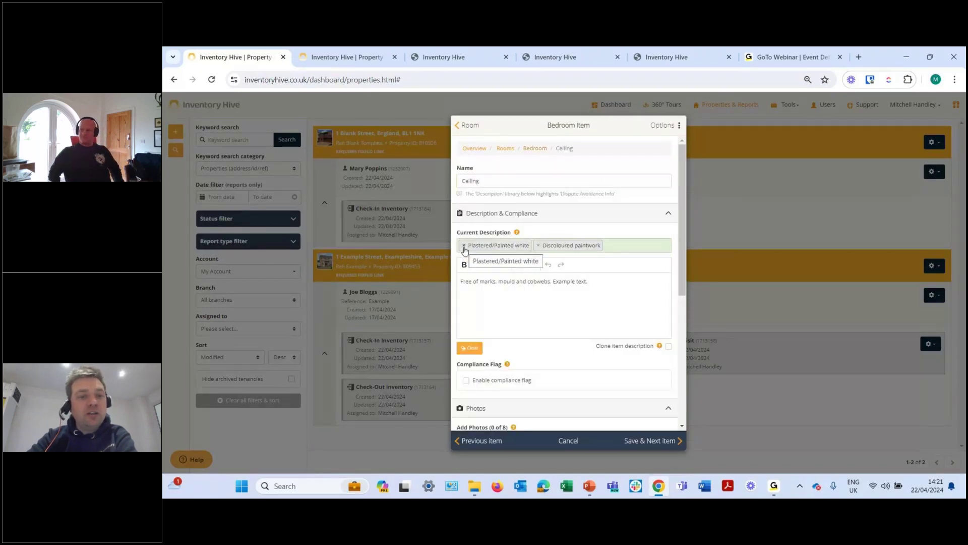
{"action": "left_click", "coordinate": [464, 247]}
{"action": "scroll", "coordinate": [555, 303], "scroll_direction": "up", "scroll_amount": 5}
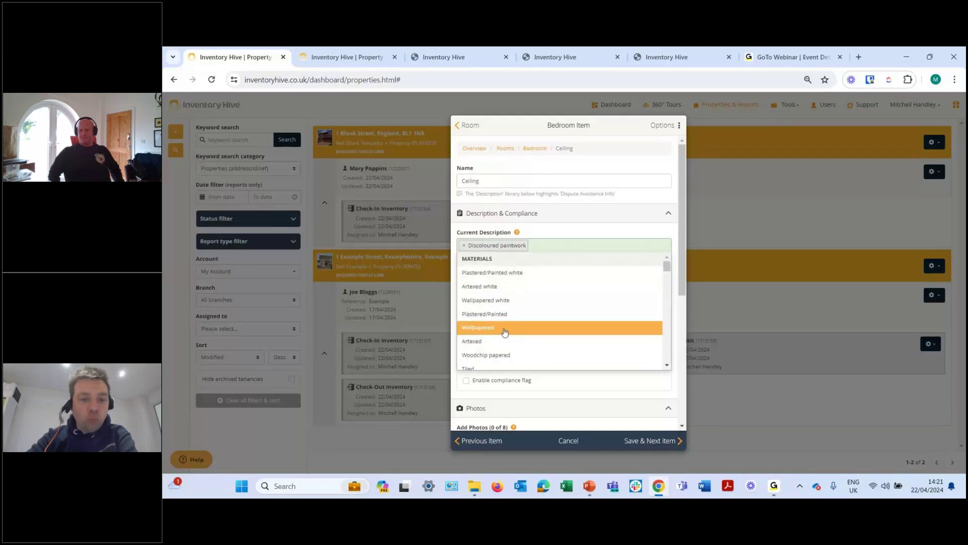
{"action": "left_click", "coordinate": [505, 332]}
{"action": "left_click", "coordinate": [523, 356]}
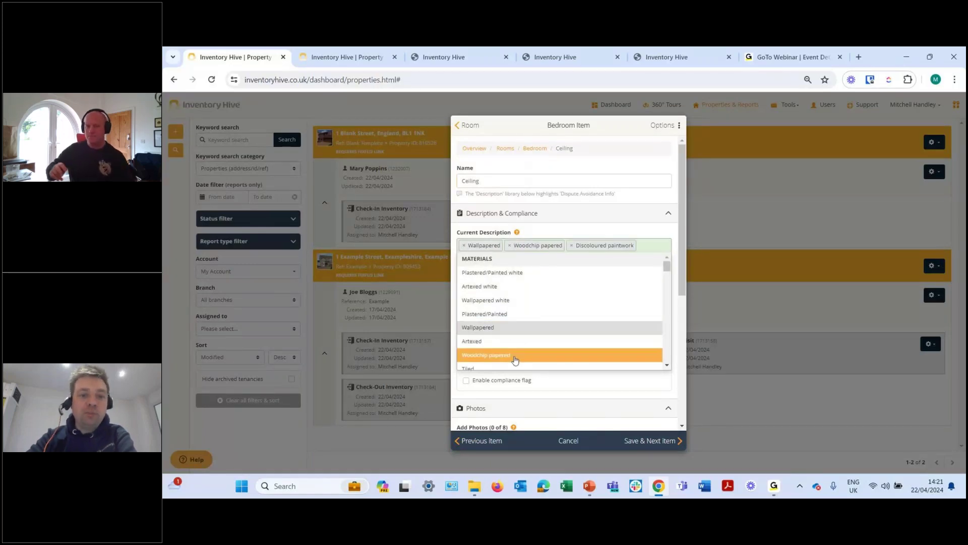
{"action": "left_click", "coordinate": [634, 225]}
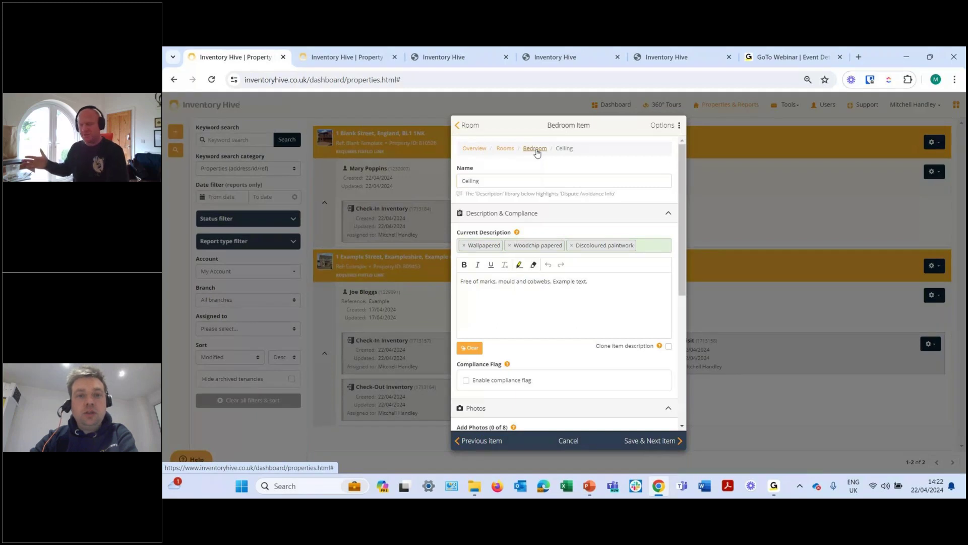
{"action": "left_click", "coordinate": [510, 147]}
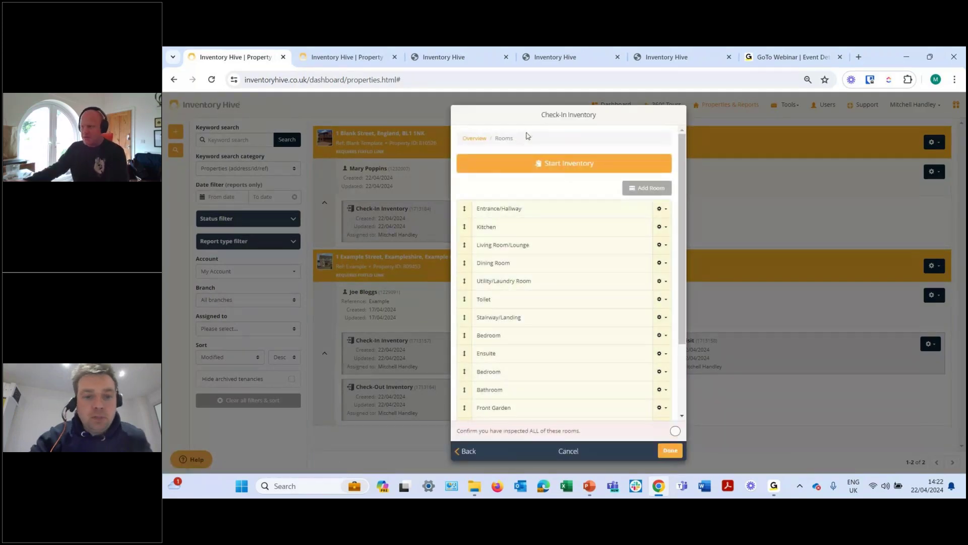
Review the Ceiling description in the Entrance/Hallway and return to that room's item list
{"action": "scroll", "coordinate": [544, 268], "scroll_direction": "down", "scroll_amount": 1}
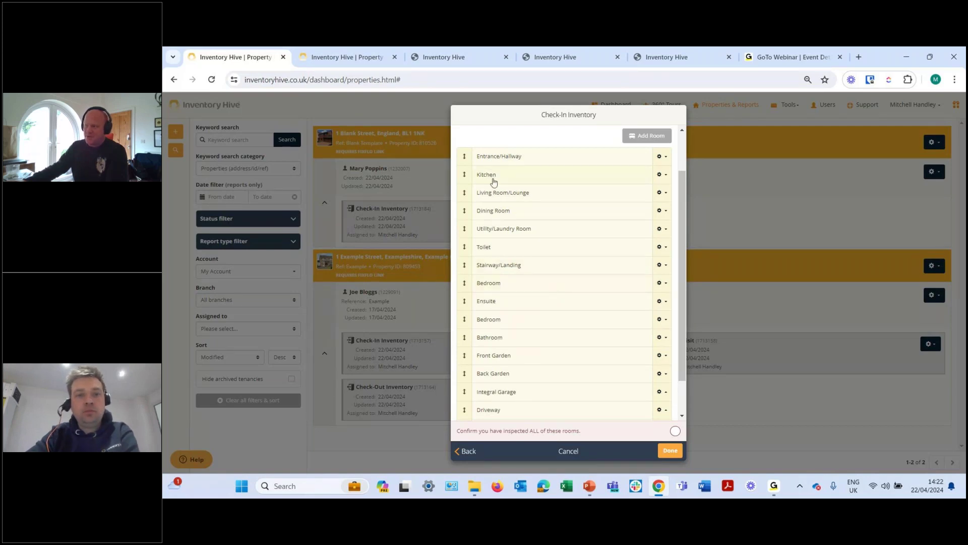
{"action": "left_click", "coordinate": [500, 156]}
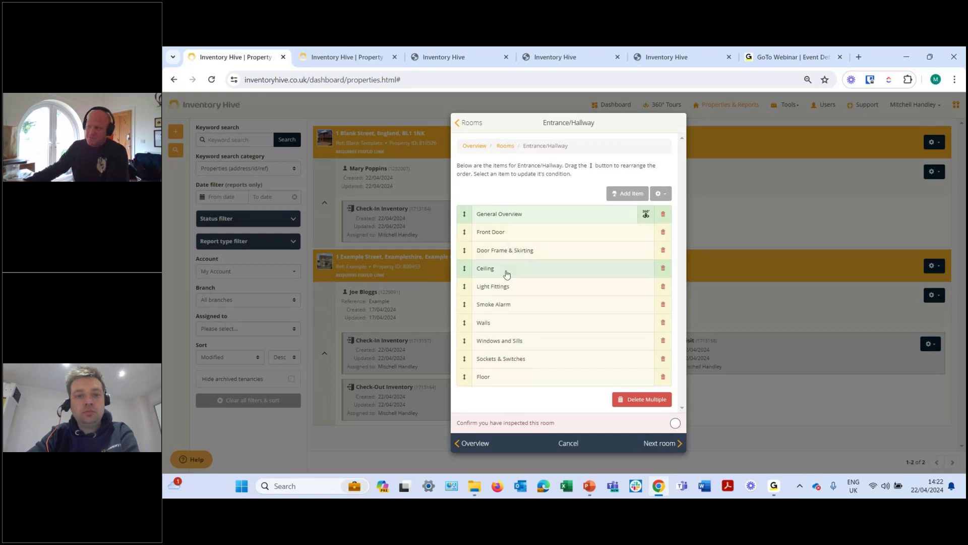
{"action": "left_click", "coordinate": [503, 267]}
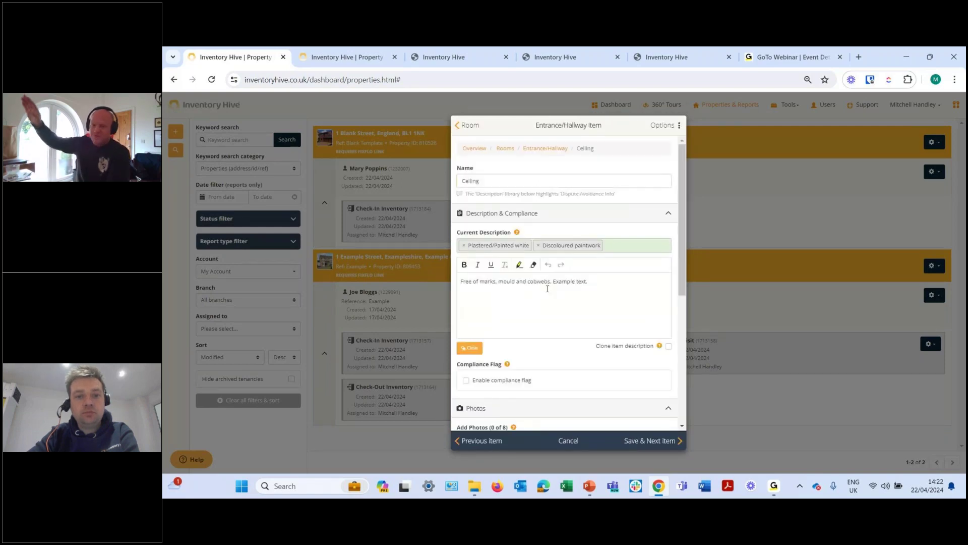
{"action": "left_click", "coordinate": [540, 149]}
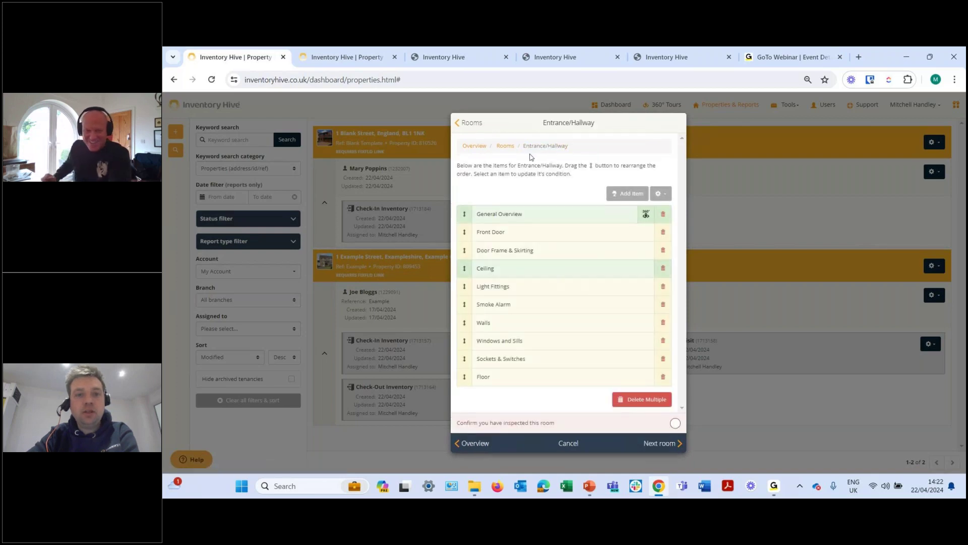
In the first Bedroom's Ceiling item, change the description's ending to "Example text - cloning again" and enable cloning of the item description
{"action": "left_click", "coordinate": [506, 149]}
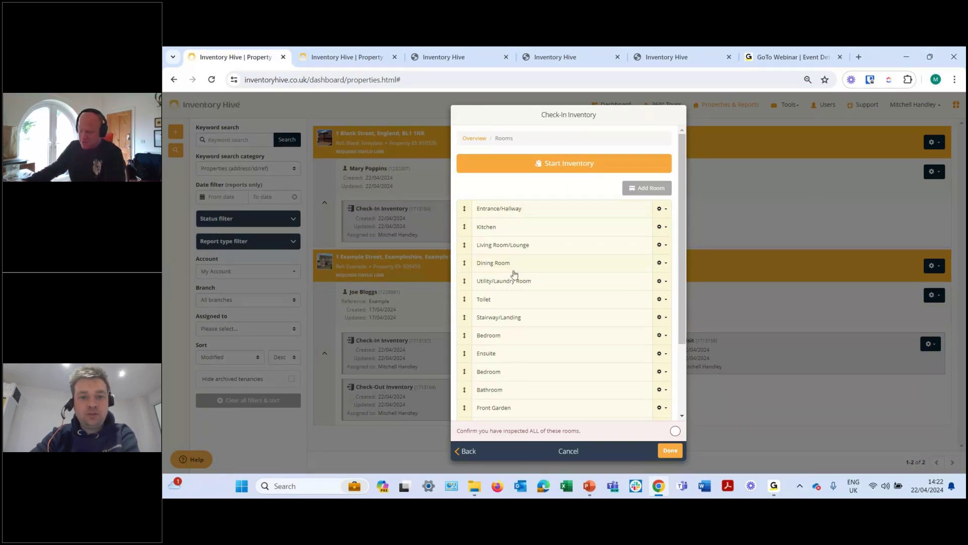
{"action": "left_click", "coordinate": [506, 334]}
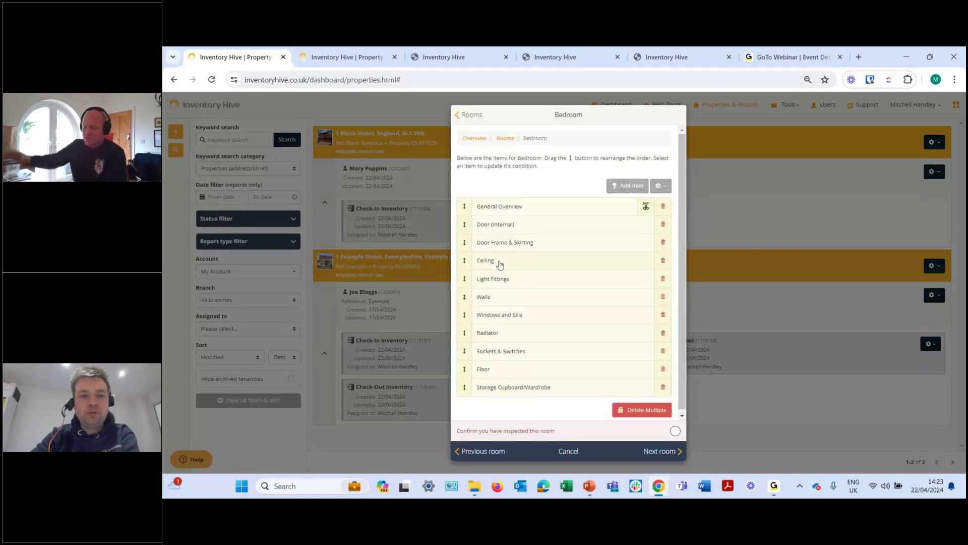
{"action": "left_click", "coordinate": [500, 264]}
{"action": "left_click", "coordinate": [590, 281]}
{"action": "key", "text": "BackSpace"}
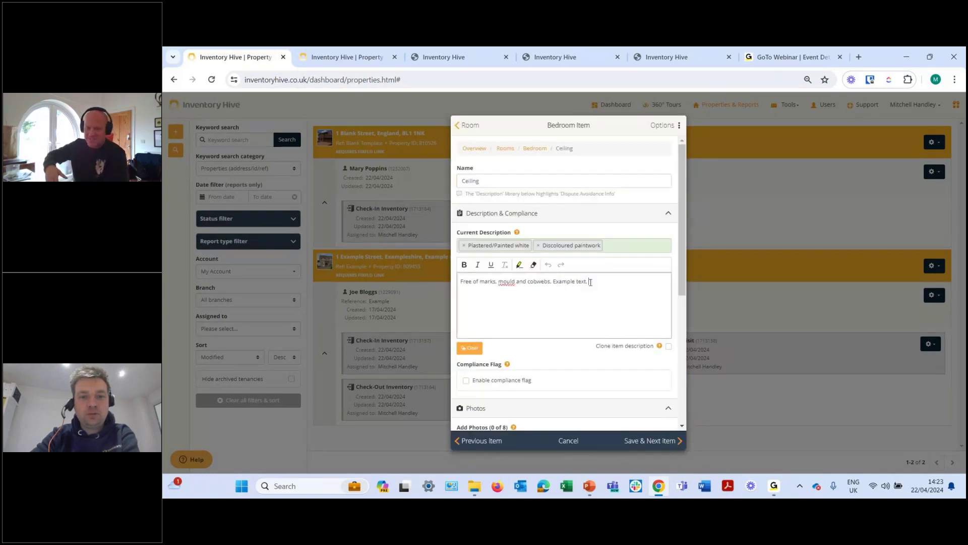
{"action": "type", "text": "- cloning again"}
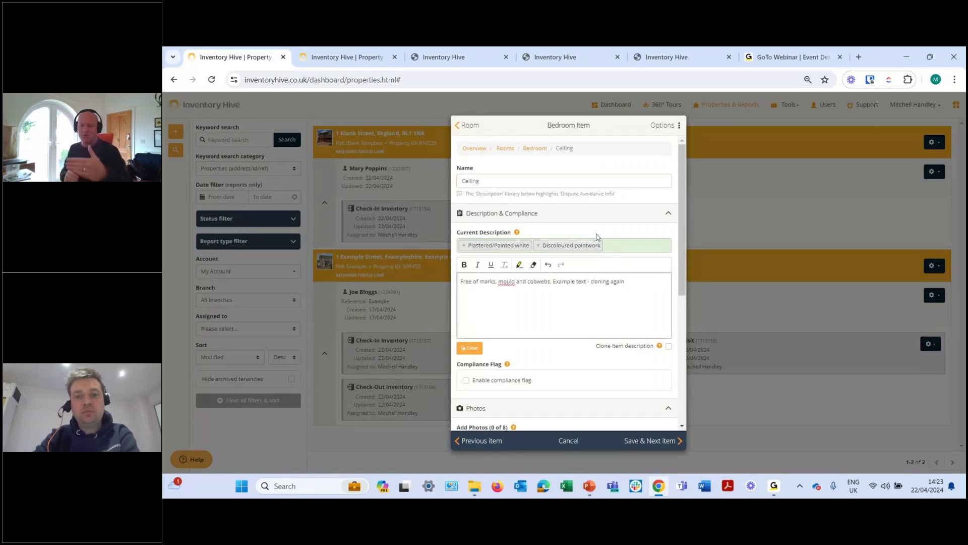
{"action": "left_click", "coordinate": [668, 345]}
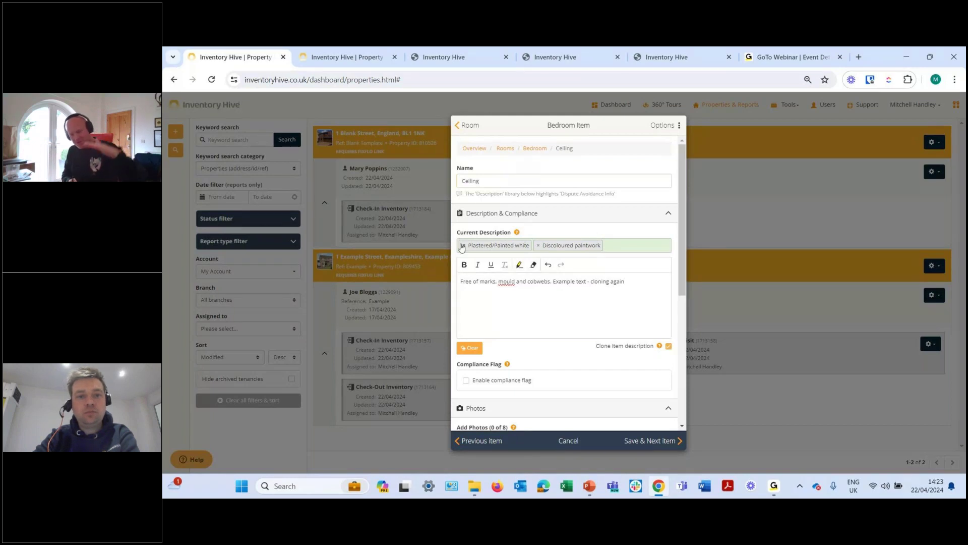
Remove Plastered/Painted white from the first Bedroom's Ceiling description, save the item and return to the rooms list
{"action": "left_click", "coordinate": [462, 246]}
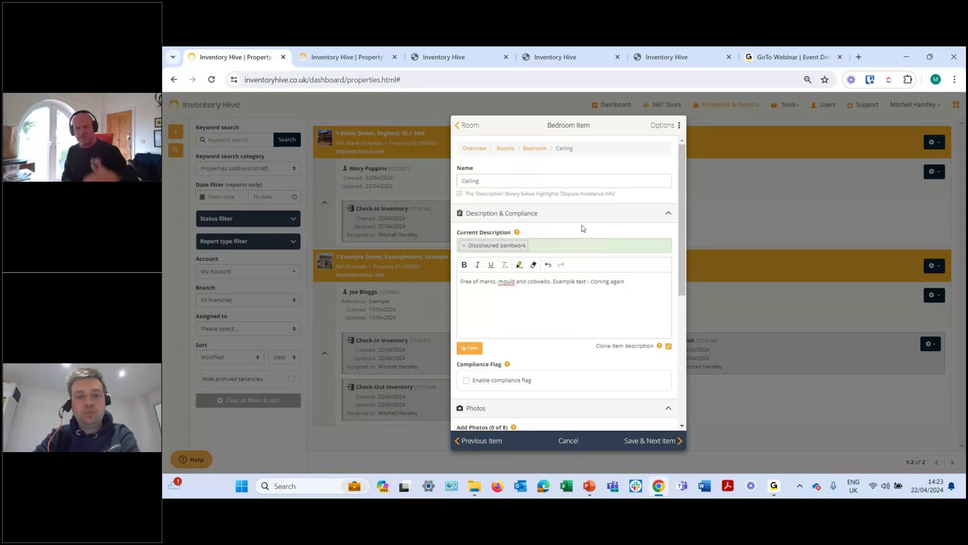
{"action": "left_click", "coordinate": [646, 438]}
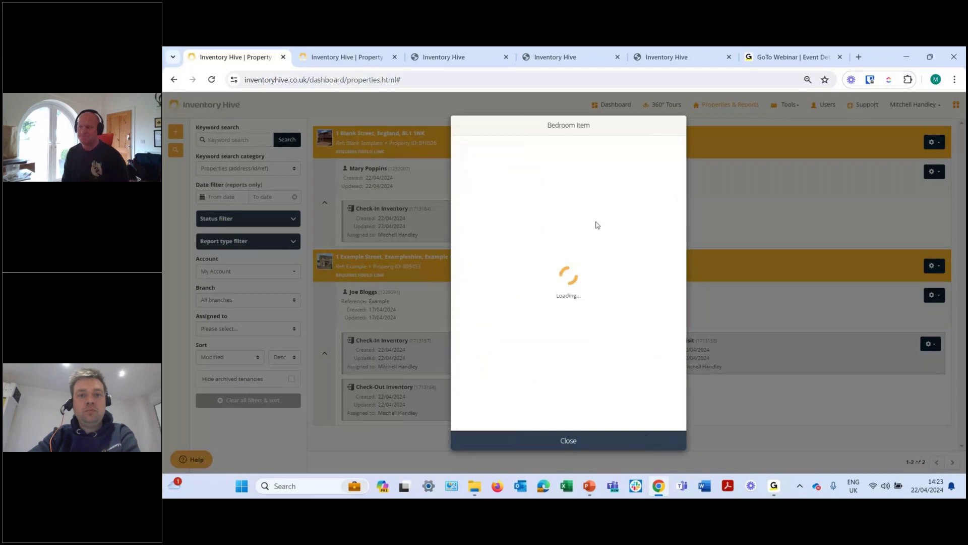
{"action": "left_click", "coordinate": [506, 178]}
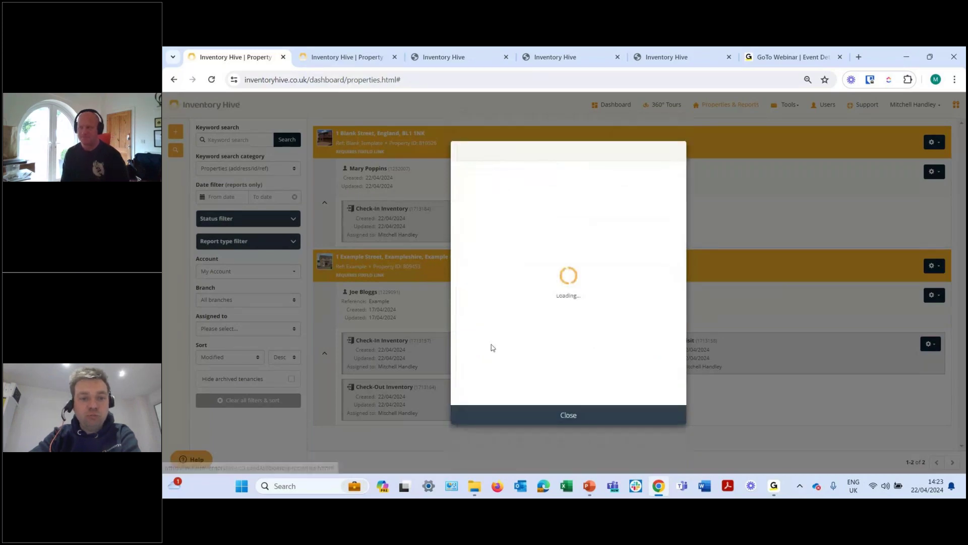
Check the cloned description in the Bathroom's Ceiling item and return to the rooms list
{"action": "scroll", "coordinate": [503, 364], "scroll_direction": "down", "scroll_amount": 3}
{"action": "left_click", "coordinate": [504, 296]}
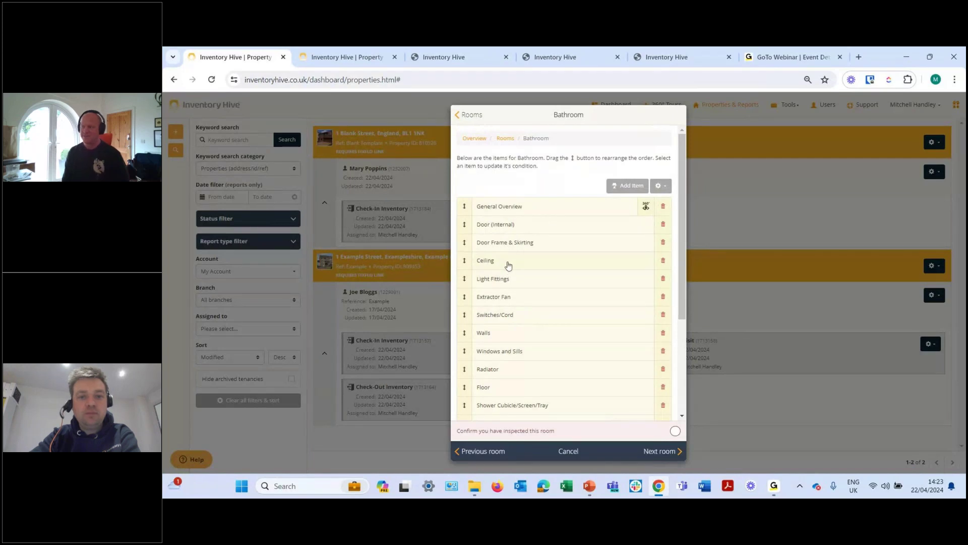
{"action": "left_click", "coordinate": [507, 262]}
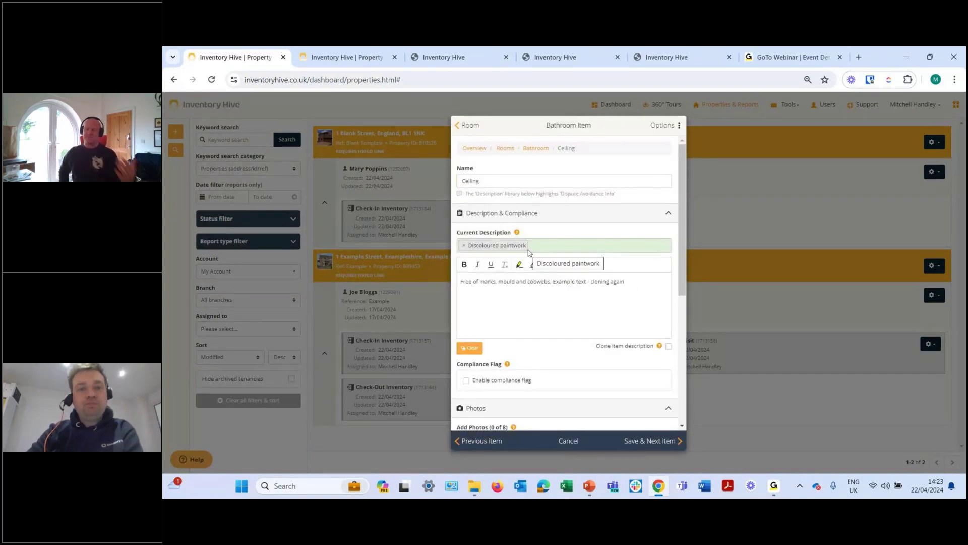
{"action": "left_click", "coordinate": [505, 148]}
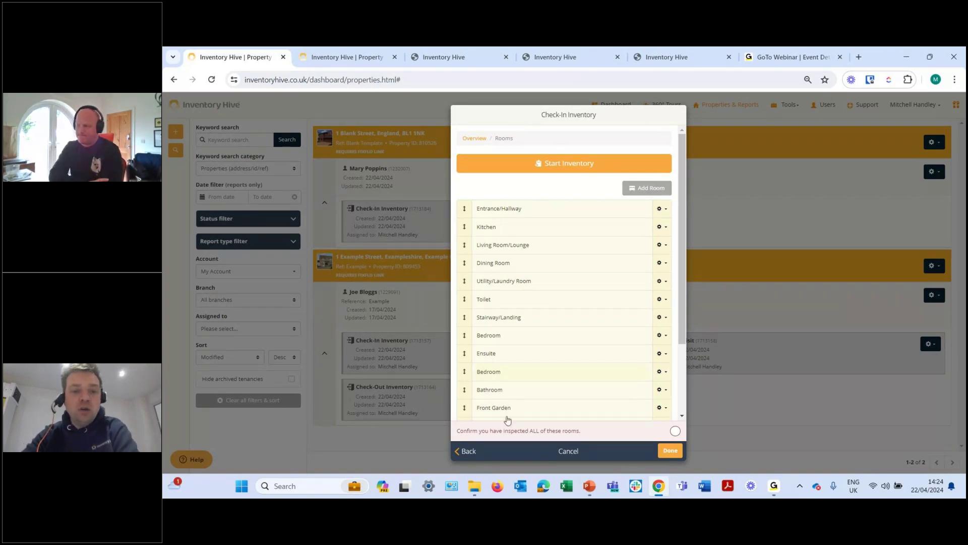
In the first Bedroom's Door (Internal) item, describe it as Hinged door and Wood panelled: chrome handle, save it and return to the rooms list
{"action": "left_click", "coordinate": [534, 341]}
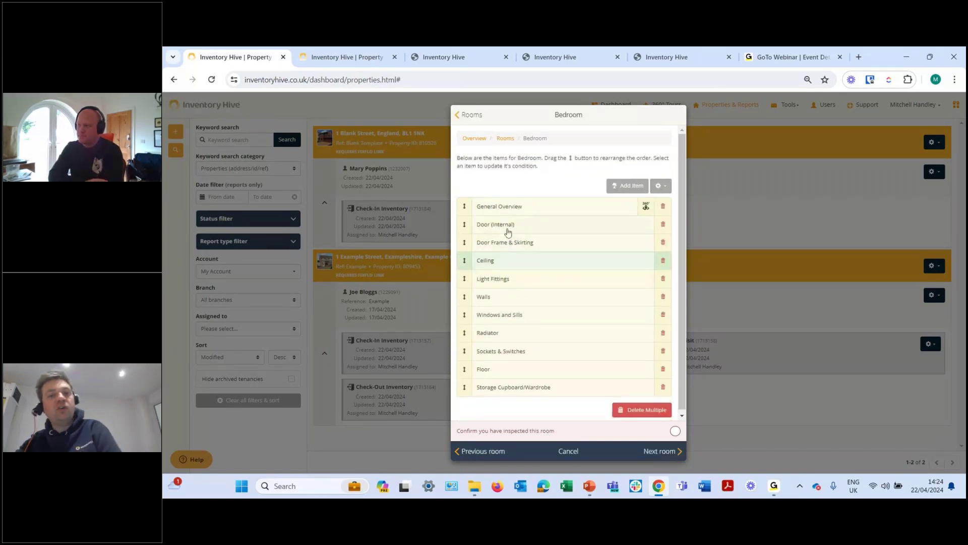
{"action": "left_click", "coordinate": [508, 232]}
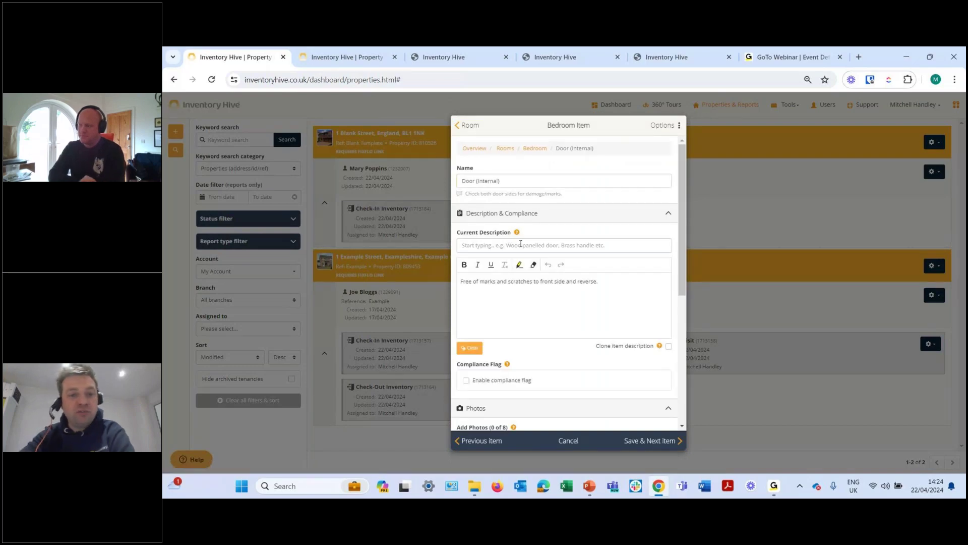
{"action": "left_click", "coordinate": [521, 244]}
{"action": "left_click", "coordinate": [503, 283]}
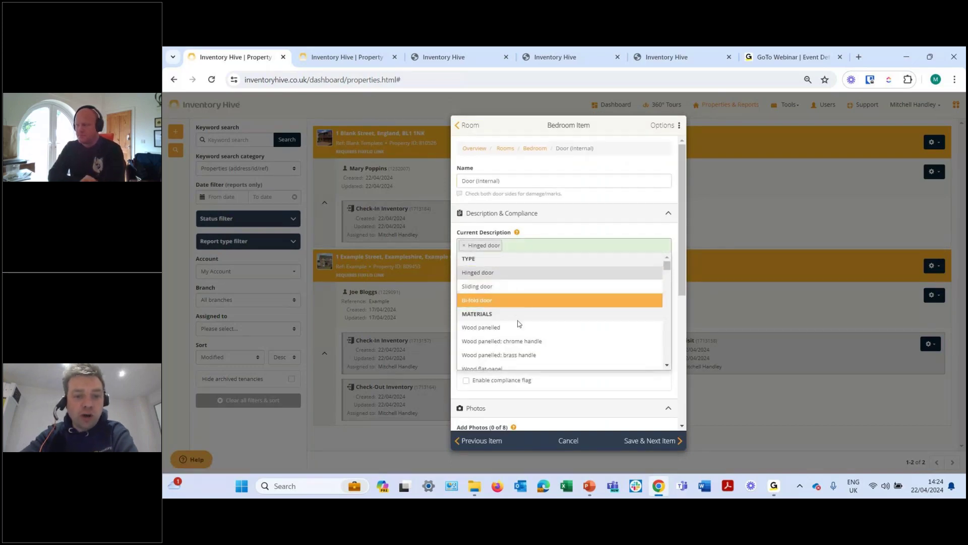
{"action": "left_click", "coordinate": [515, 331]}
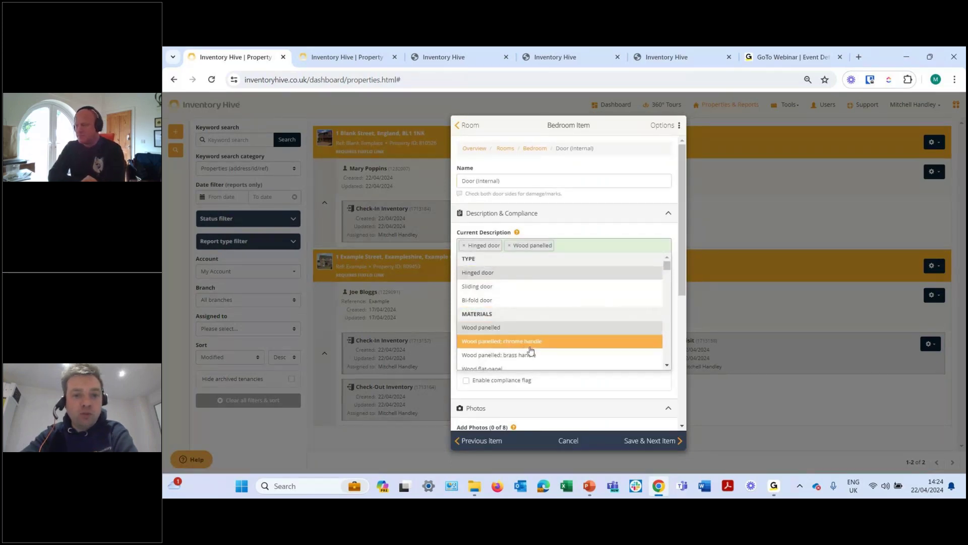
{"action": "left_click", "coordinate": [534, 343]}
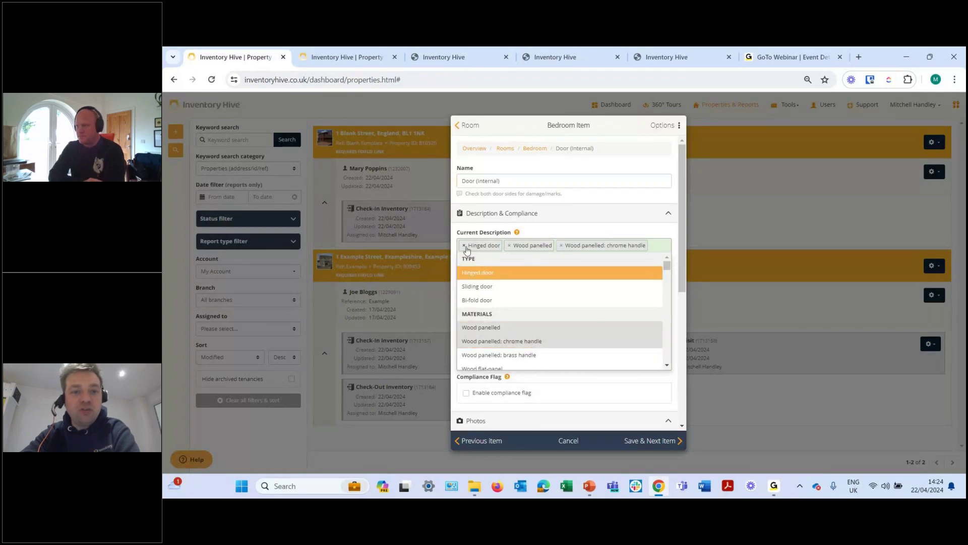
{"action": "left_click", "coordinate": [509, 245]}
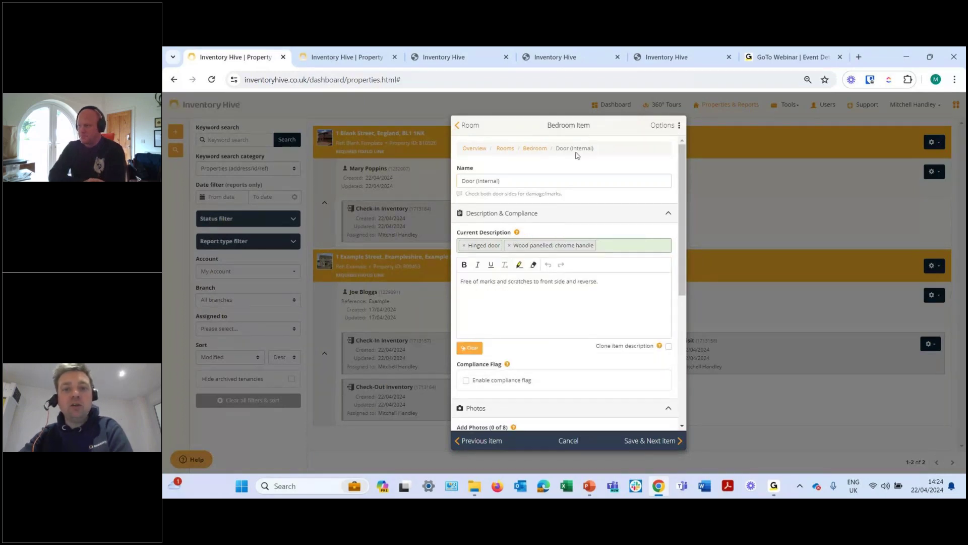
{"action": "left_click", "coordinate": [534, 151]}
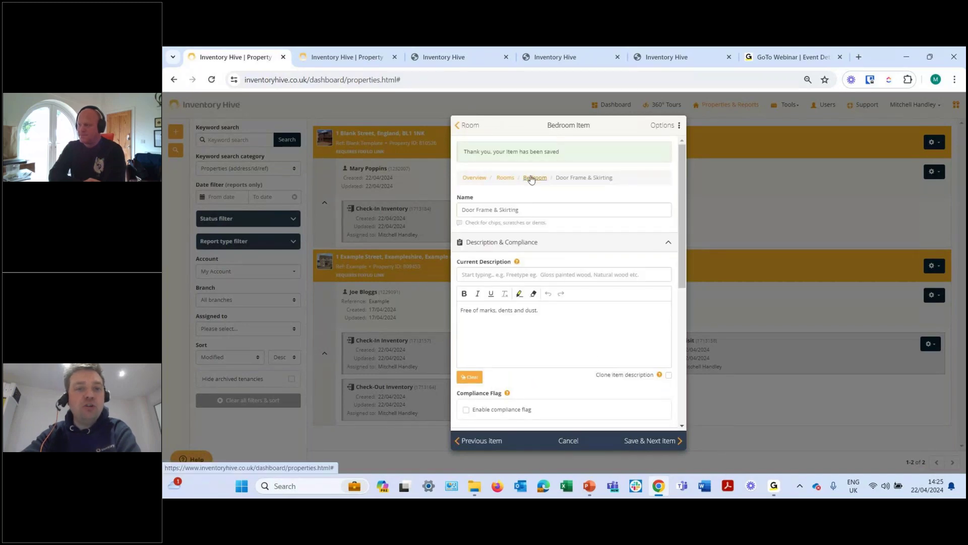
{"action": "left_click", "coordinate": [532, 178]}
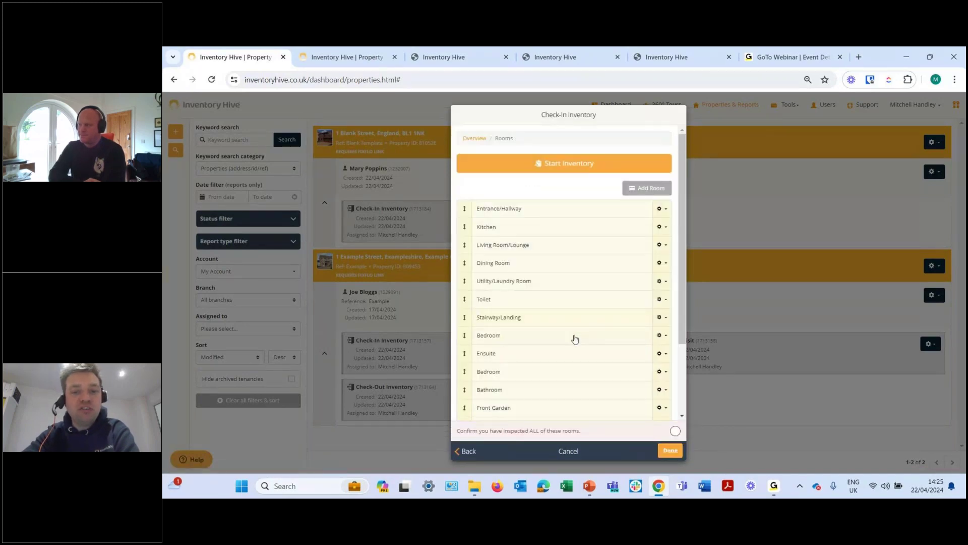
Clone the first Bedroom as a new room named Bedroom 2
{"action": "left_click", "coordinate": [662, 336]}
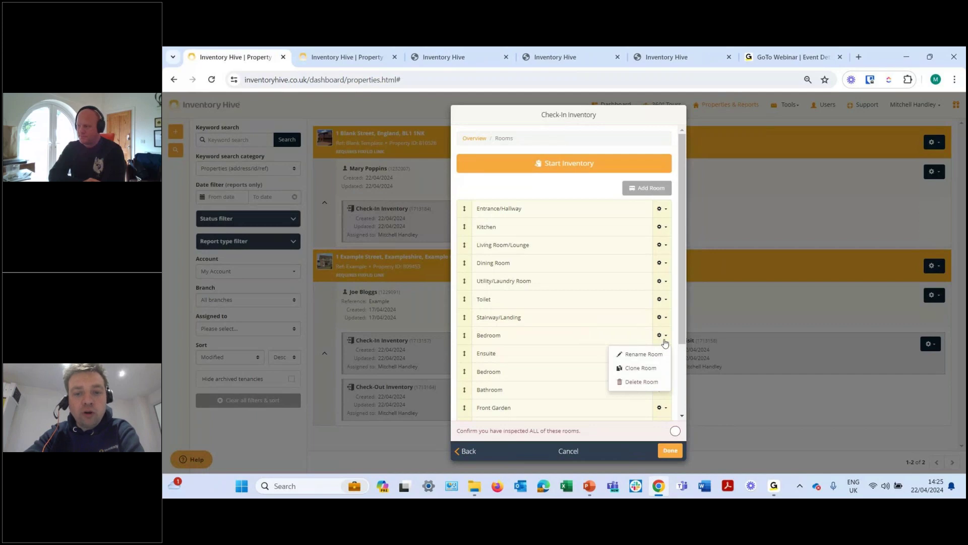
{"action": "left_click", "coordinate": [648, 354]}
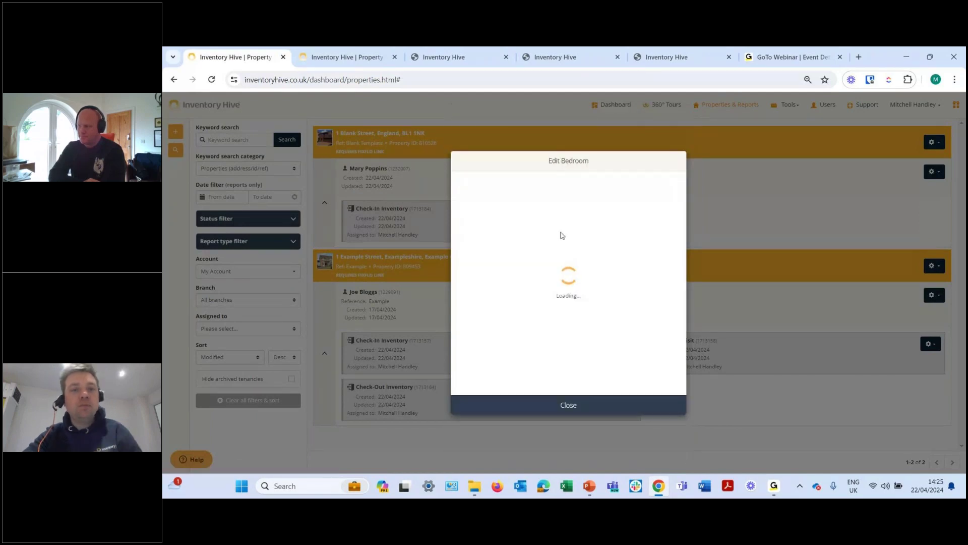
{"action": "left_click", "coordinate": [515, 194]}
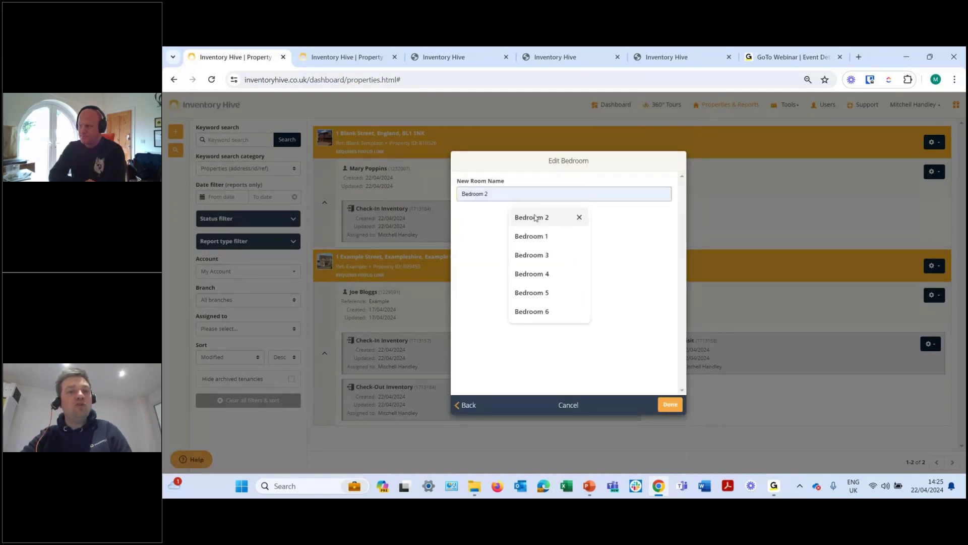
{"action": "left_click", "coordinate": [533, 218]}
{"action": "left_click", "coordinate": [670, 404]}
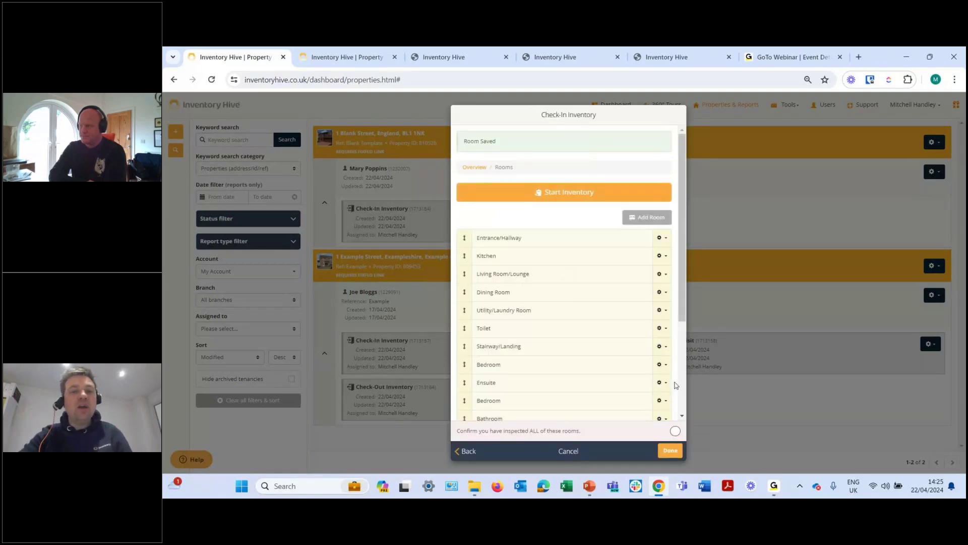
Review Bedroom 2's item list and its Door (Internal) details, and return to the rooms list
{"action": "scroll", "coordinate": [676, 385], "scroll_direction": "down", "scroll_amount": 3}
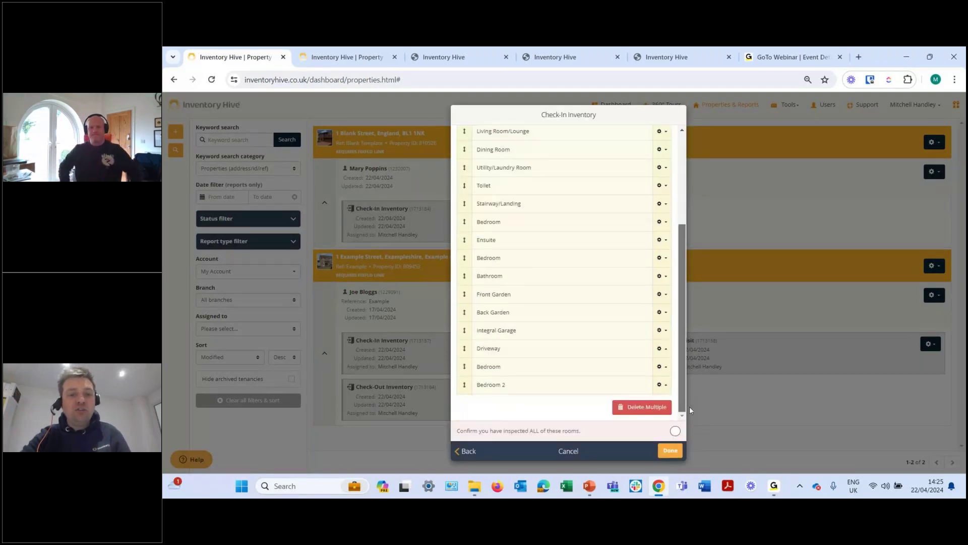
{"action": "left_click", "coordinate": [507, 391]}
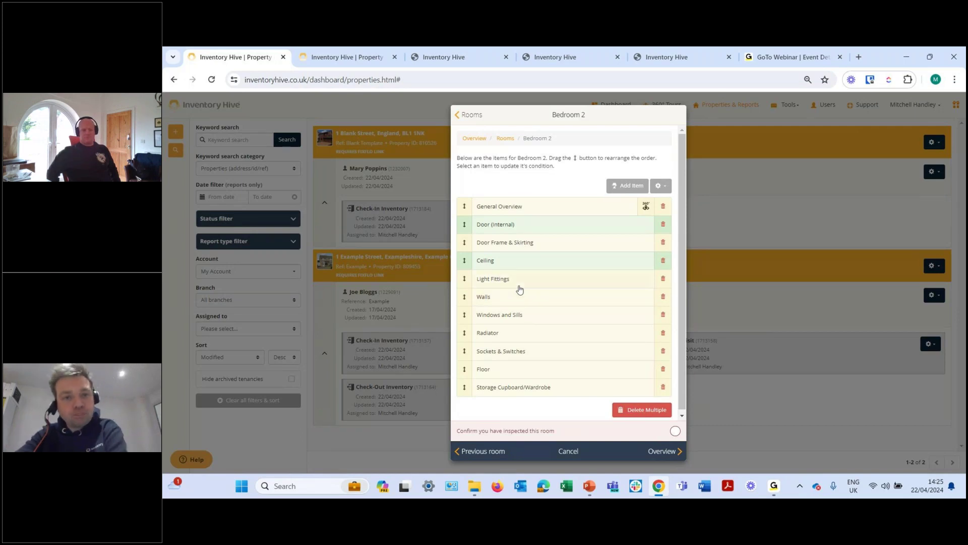
{"action": "left_click", "coordinate": [505, 138]}
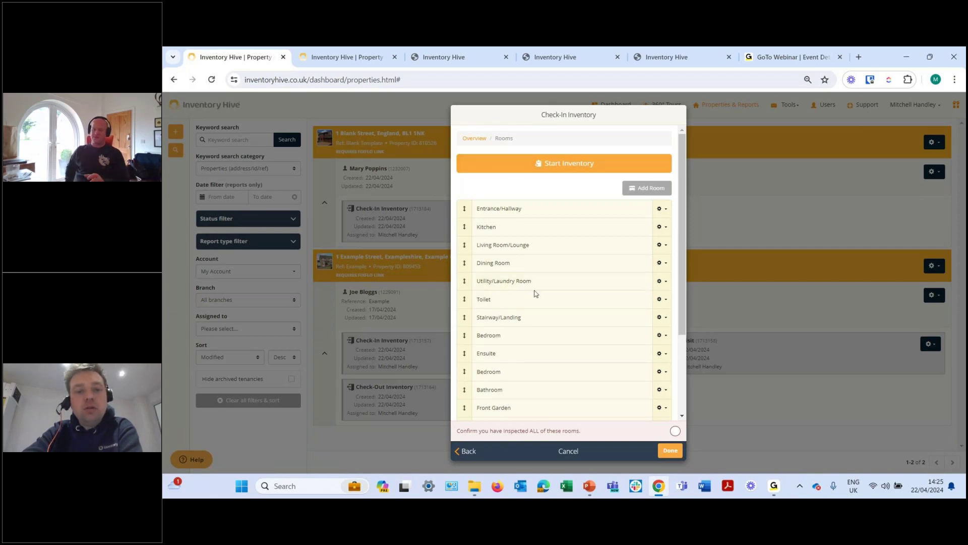
{"action": "scroll", "coordinate": [535, 295], "scroll_direction": "down", "scroll_amount": 3}
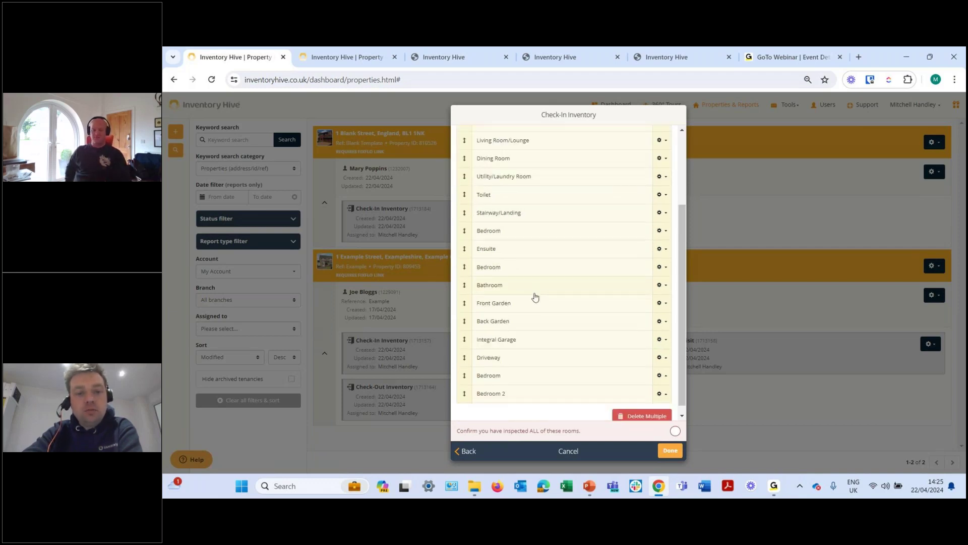
{"action": "left_click", "coordinate": [526, 392]}
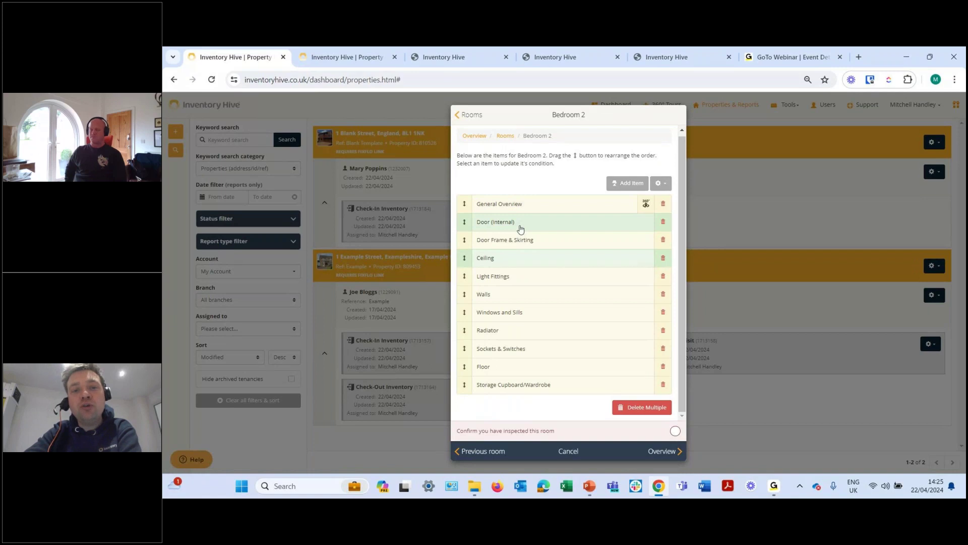
{"action": "left_click", "coordinate": [520, 228]}
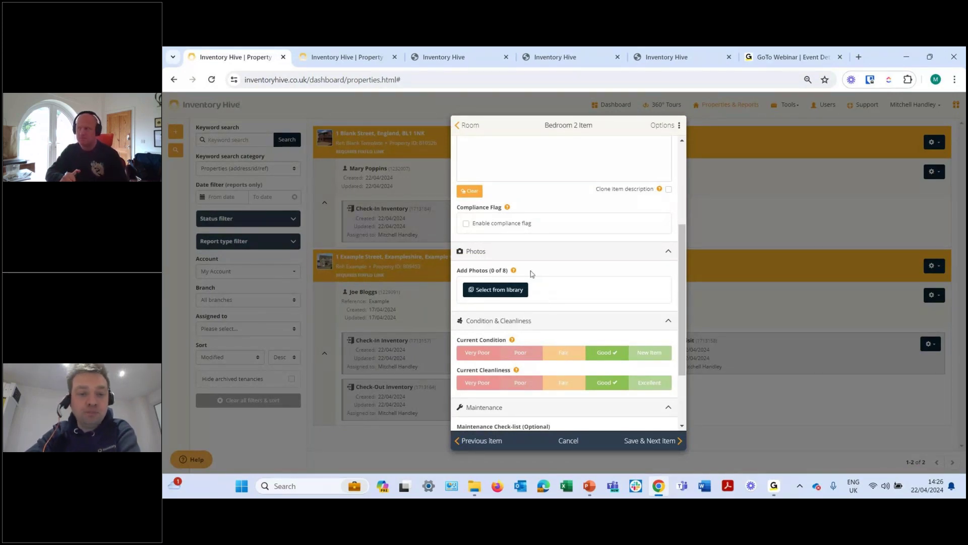
{"action": "scroll", "coordinate": [536, 272], "scroll_direction": "up", "scroll_amount": 10}
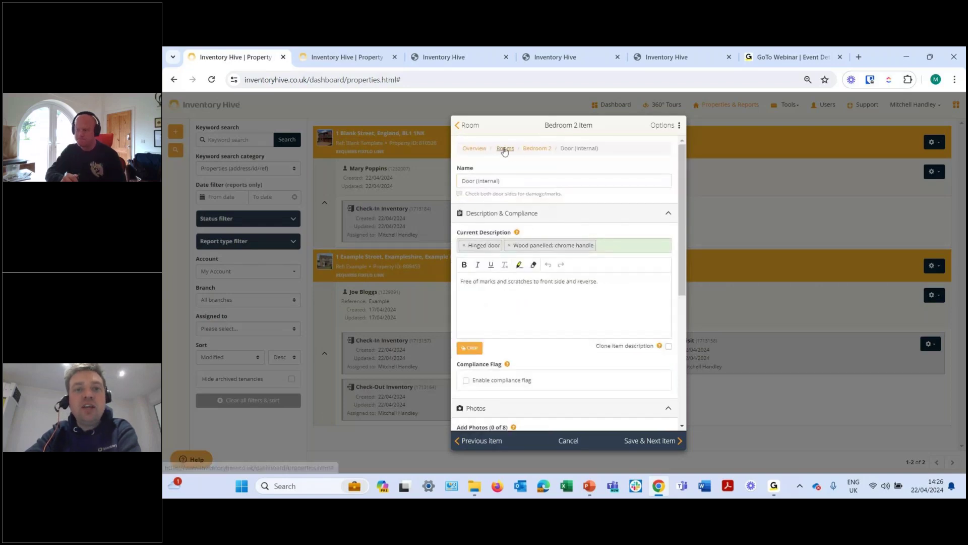
{"action": "left_click", "coordinate": [504, 149]}
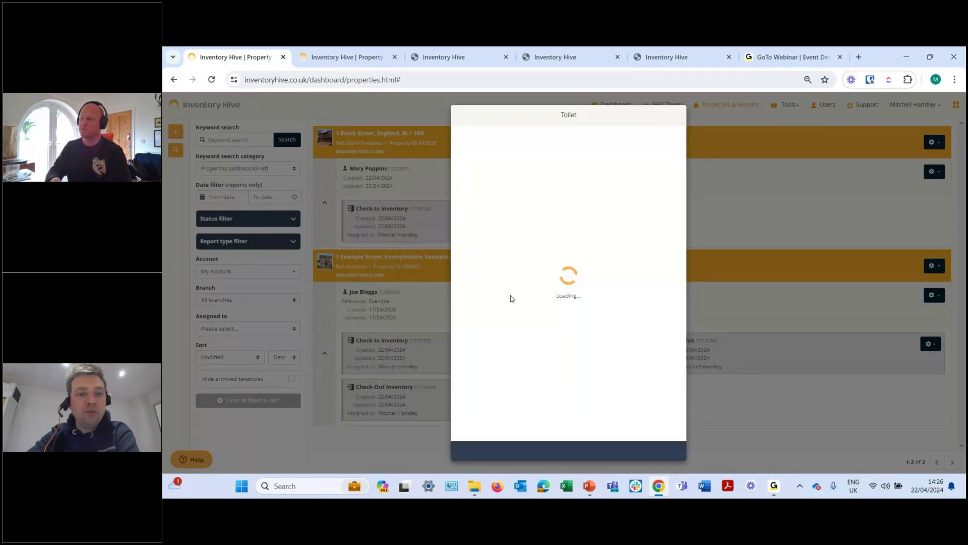
In the Toilet room's Toilet item, replace the description text after "Free of cracks/chips." with "Flush is broken."
{"action": "scroll", "coordinate": [522, 336], "scroll_direction": "down", "scroll_amount": 2}
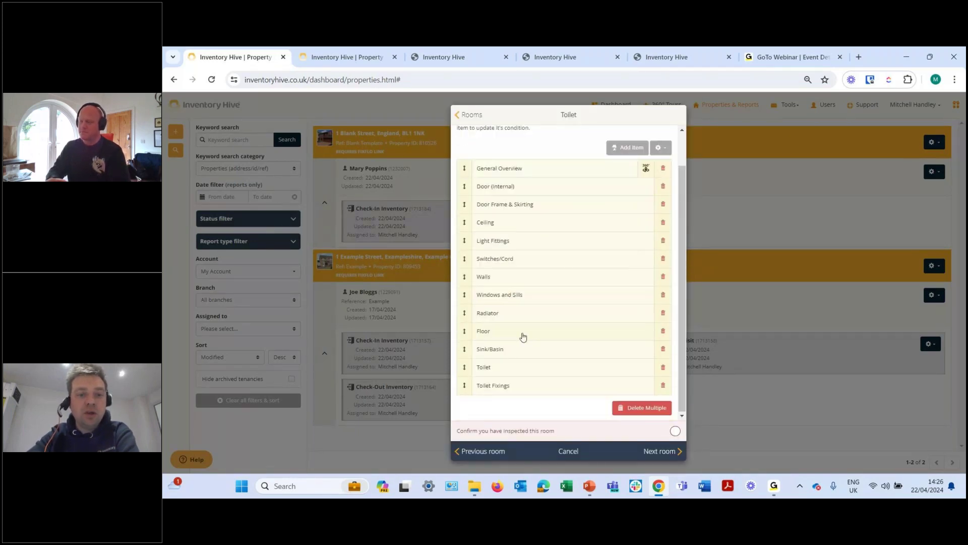
{"action": "left_click", "coordinate": [513, 366]}
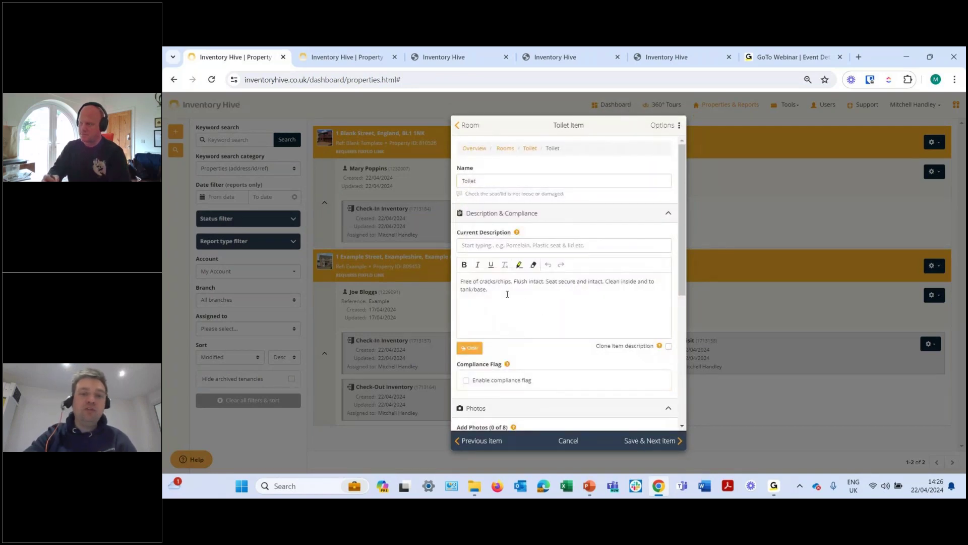
{"action": "left_click_drag", "start_coordinate": [515, 283], "coordinate": [529, 288]}
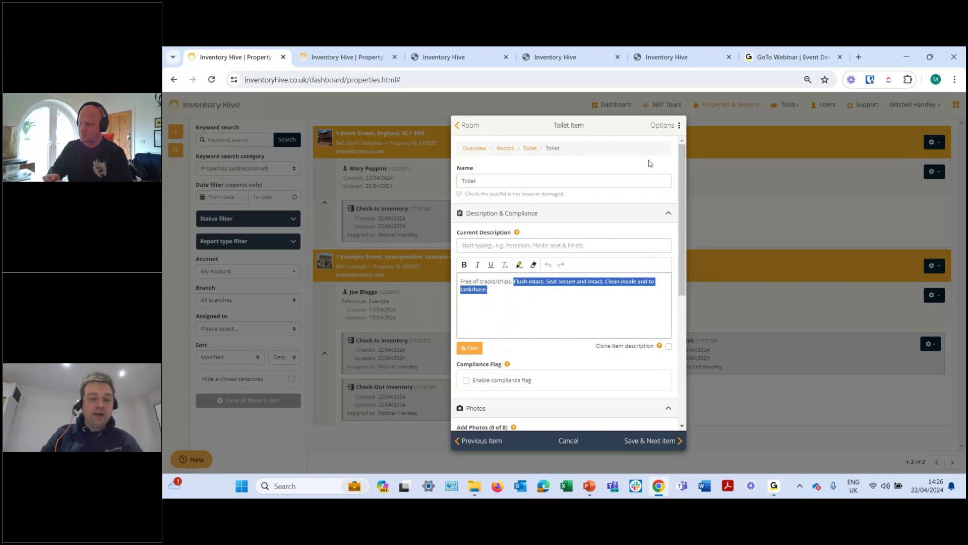
{"action": "key", "text": "BackSpace"}
{"action": "type", "text": "lu"}
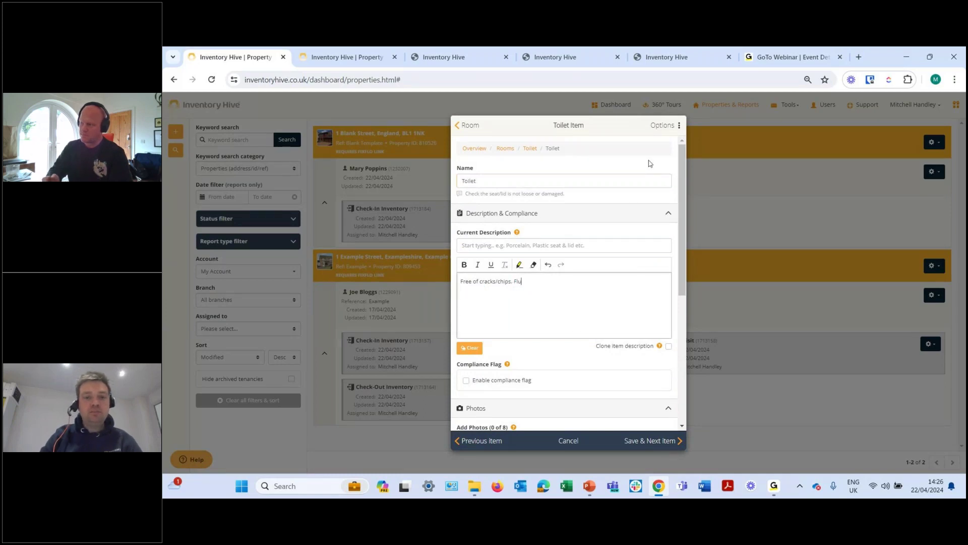
{"action": "type", "text": "sh is broken."}
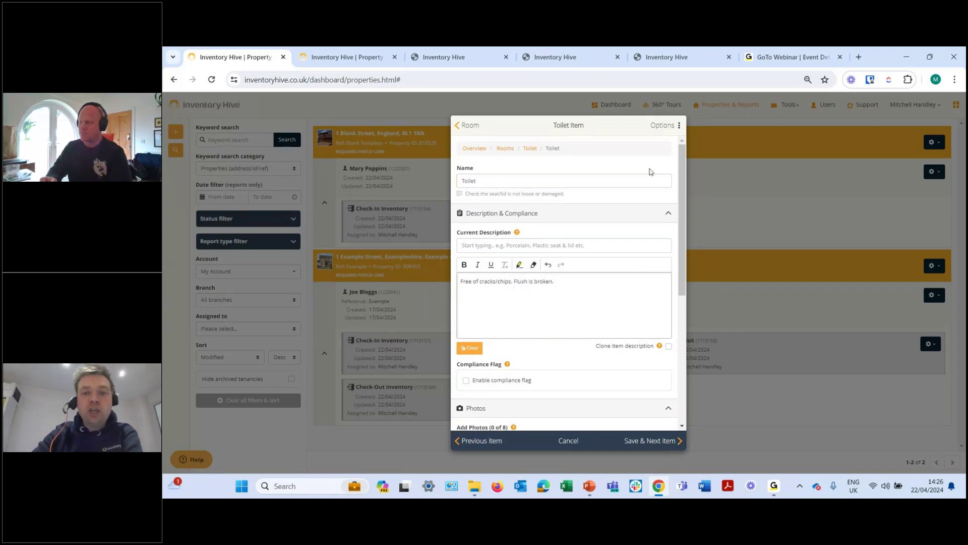
Set the Toilet item's current condition to Poor
{"action": "scroll", "coordinate": [684, 218], "scroll_direction": "down", "scroll_amount": 1}
{"action": "scroll", "coordinate": [688, 252], "scroll_direction": "down", "scroll_amount": 5}
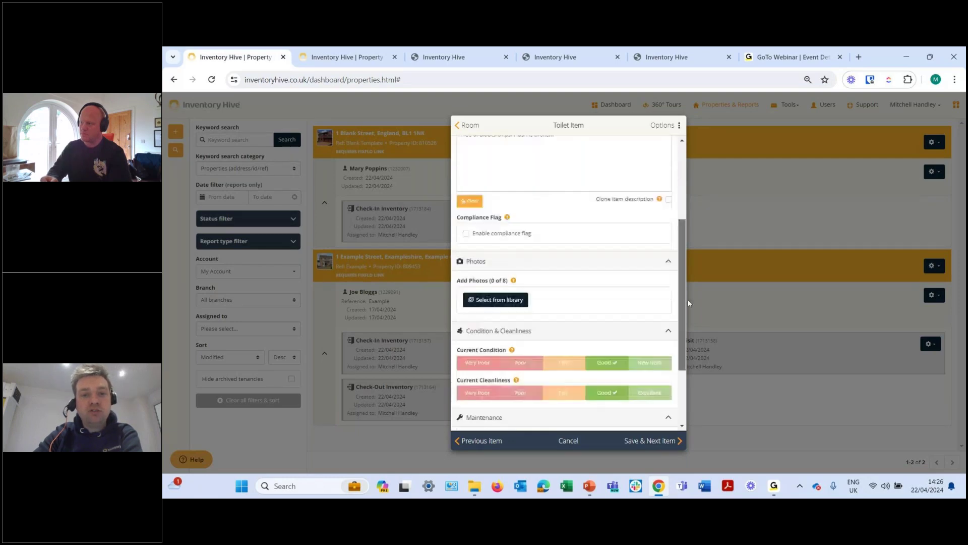
{"action": "left_click", "coordinate": [536, 283]}
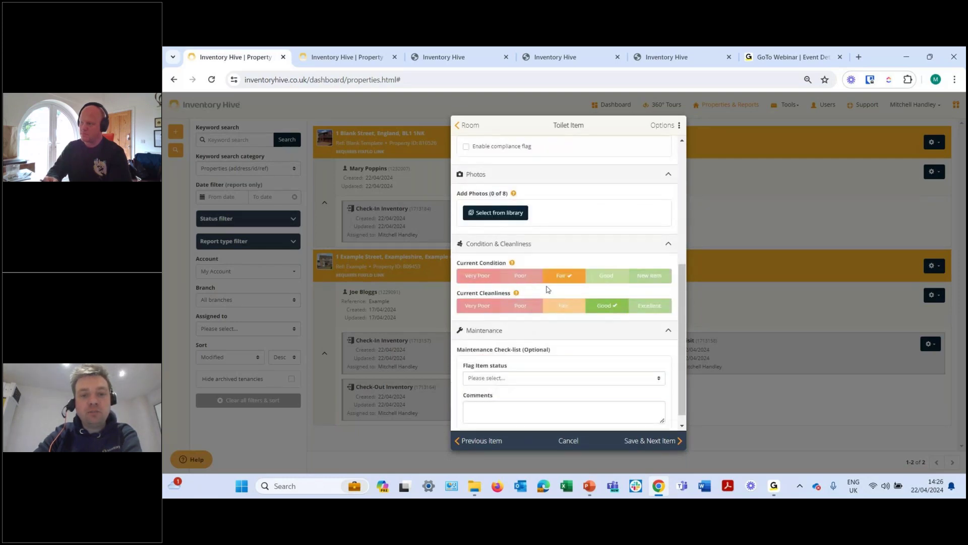
{"action": "scroll", "coordinate": [543, 361], "scroll_direction": "down", "scroll_amount": 1}
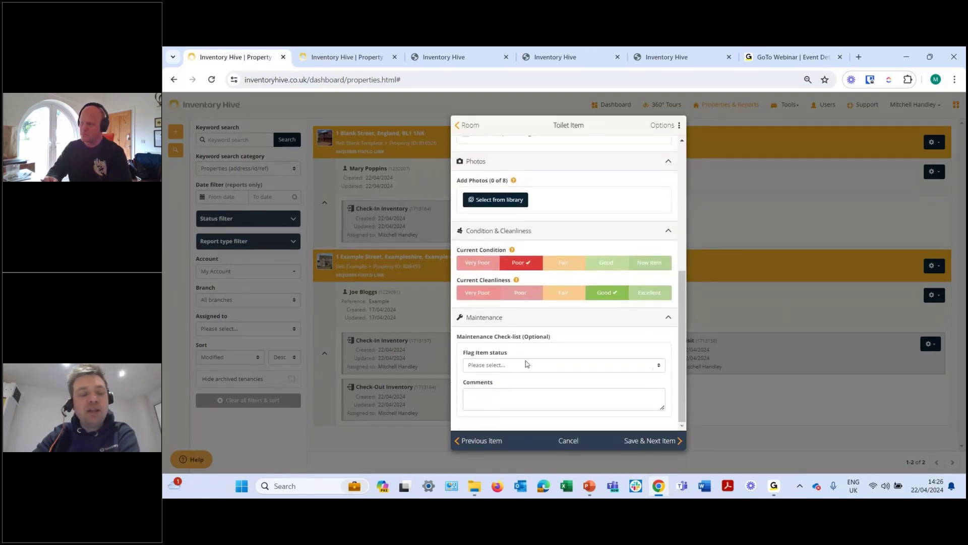
Flag the Toilet item for maintenance as Item needs repairing, with The landlord as the responsible party
{"action": "left_click", "coordinate": [530, 366]}
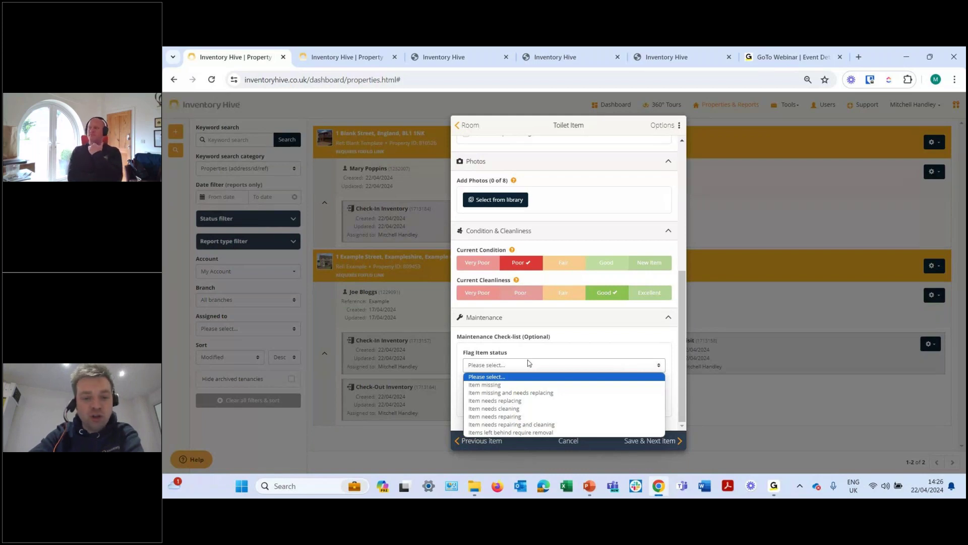
{"action": "left_click", "coordinate": [528, 418]}
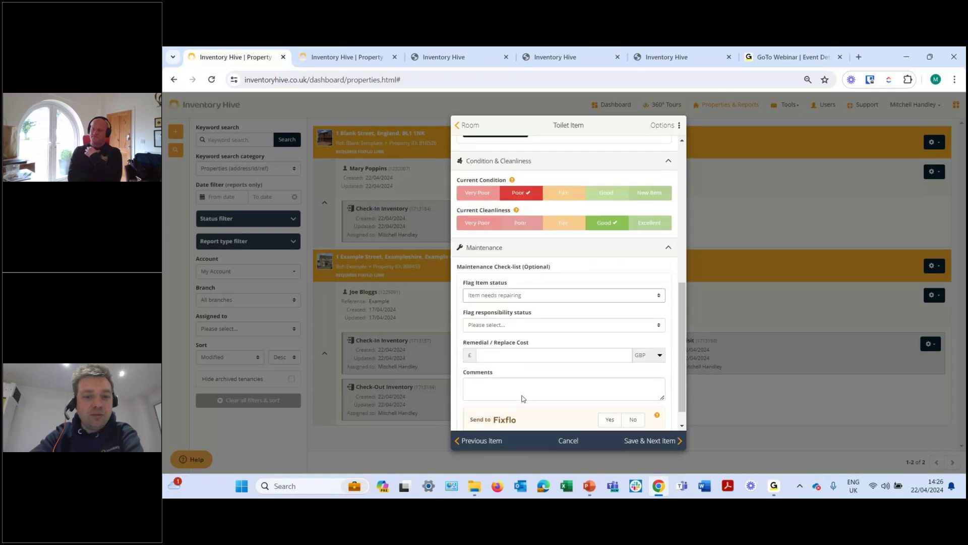
{"action": "scroll", "coordinate": [523, 397], "scroll_direction": "down", "scroll_amount": 2}
{"action": "left_click", "coordinate": [528, 304]}
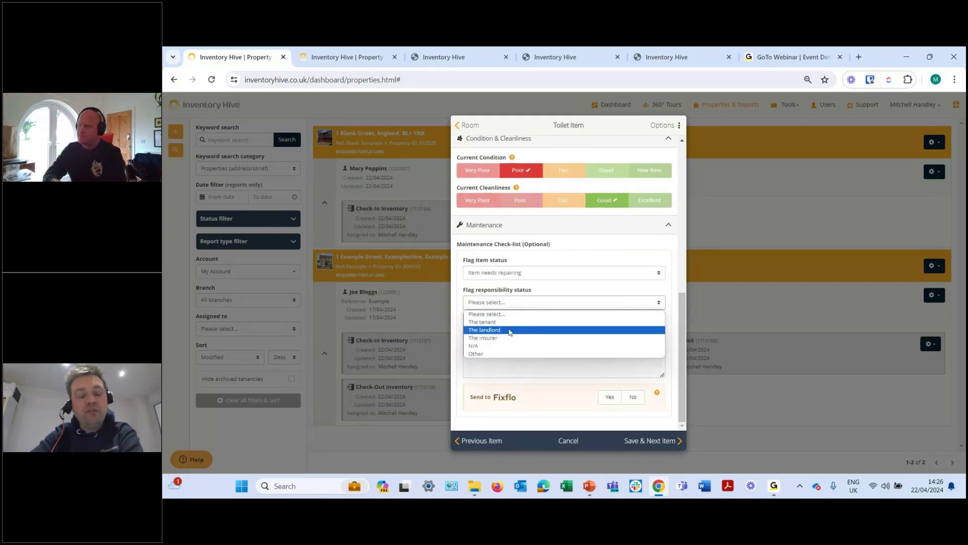
{"action": "left_click", "coordinate": [513, 331]}
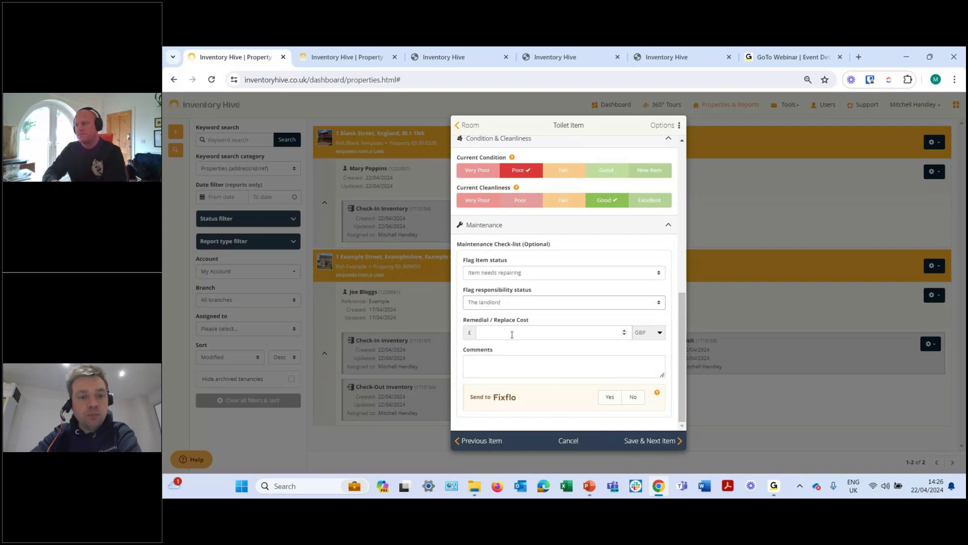
Complete the maintenance flag with a remedial cost of 25 GBP, the comment "Flush is broken." and No for Fixflo, and save the item
{"action": "left_click", "coordinate": [512, 335]}
{"action": "type", "text": "25"}
{"action": "left_click", "coordinate": [513, 362]}
{"action": "type", "text": "Flus"}
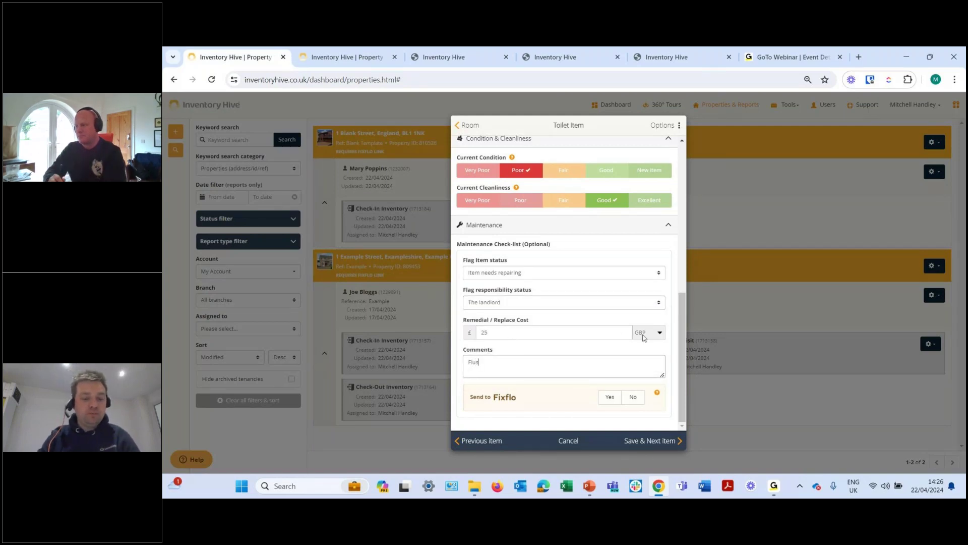
{"action": "type", "text": "h is broken."}
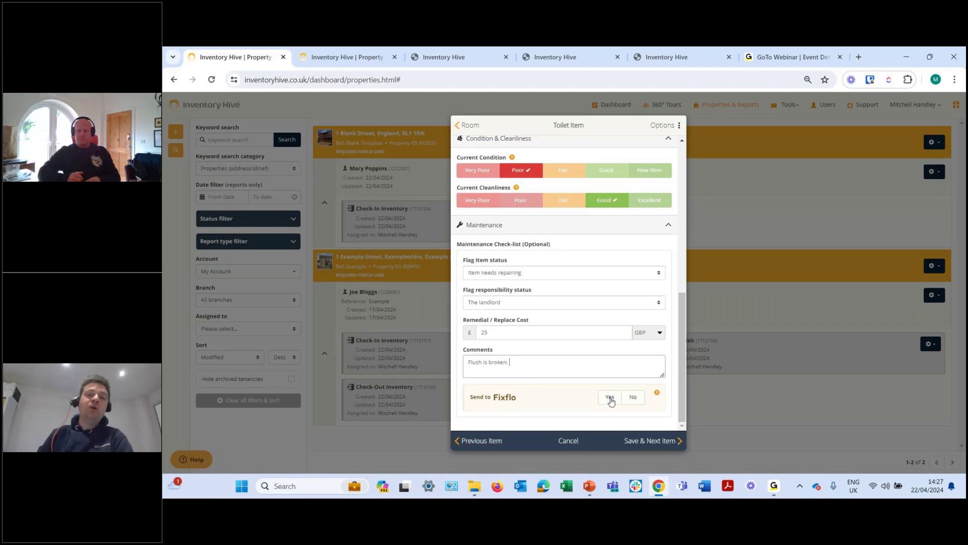
{"action": "left_click", "coordinate": [634, 402]}
{"action": "left_click", "coordinate": [650, 440]}
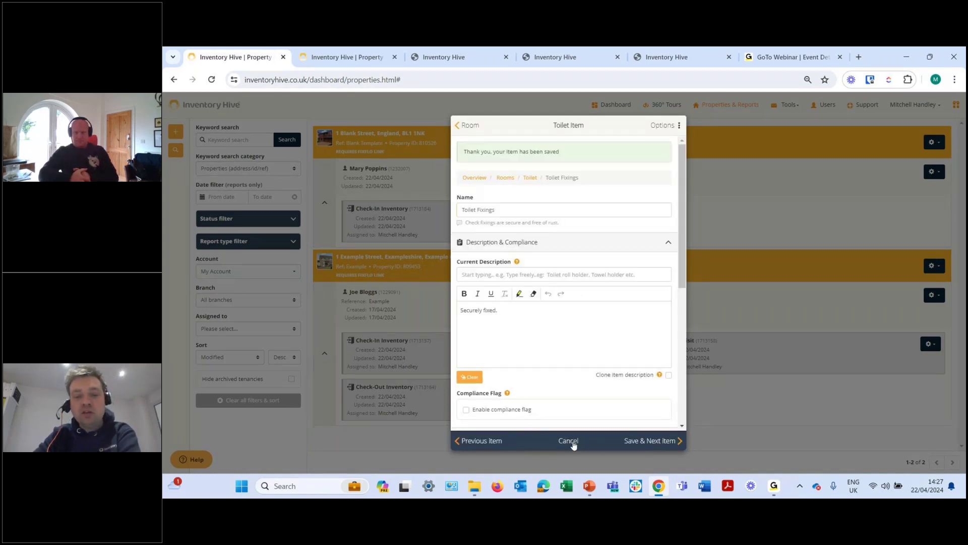
Leave the Toilet Fixings item without editing it and close the check-in inventory to return to the properties list
{"action": "left_click", "coordinate": [569, 441]}
{"action": "left_click", "coordinate": [569, 450]}
{"action": "left_click", "coordinate": [573, 451]}
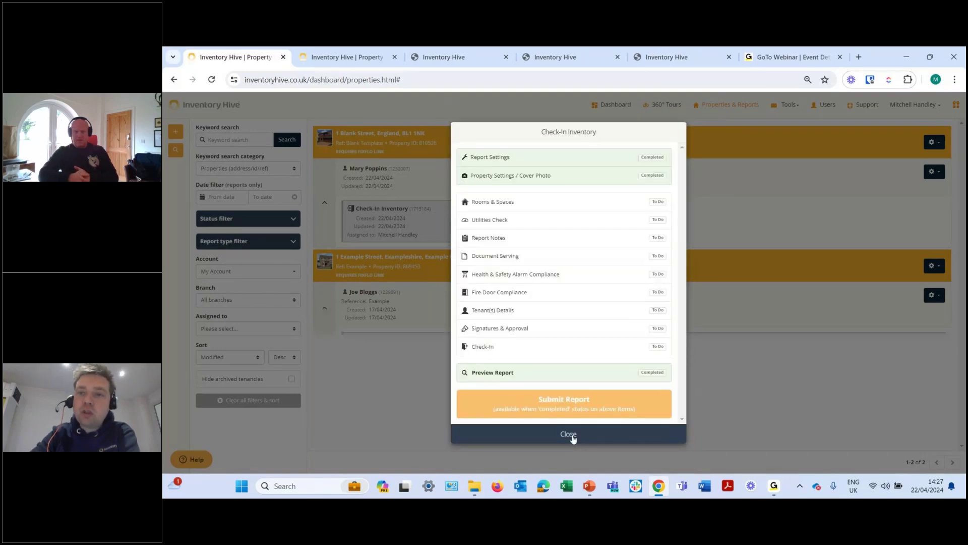
{"action": "left_click", "coordinate": [568, 435]}
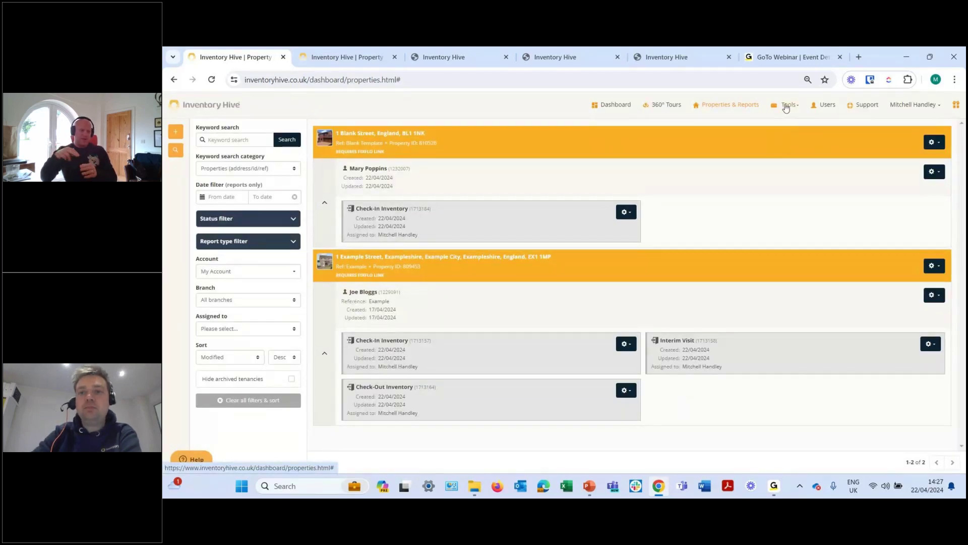
Look at the account settings where Fixflo is listed, and view the Maintenance Management list
{"action": "left_click", "coordinate": [786, 107]}
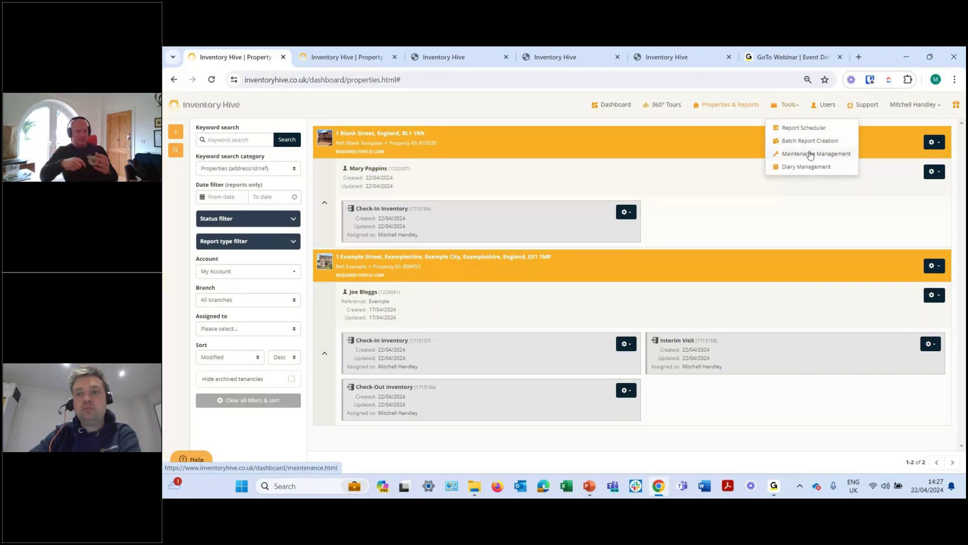
{"action": "left_click", "coordinate": [914, 105]}
{"action": "left_click", "coordinate": [900, 127]}
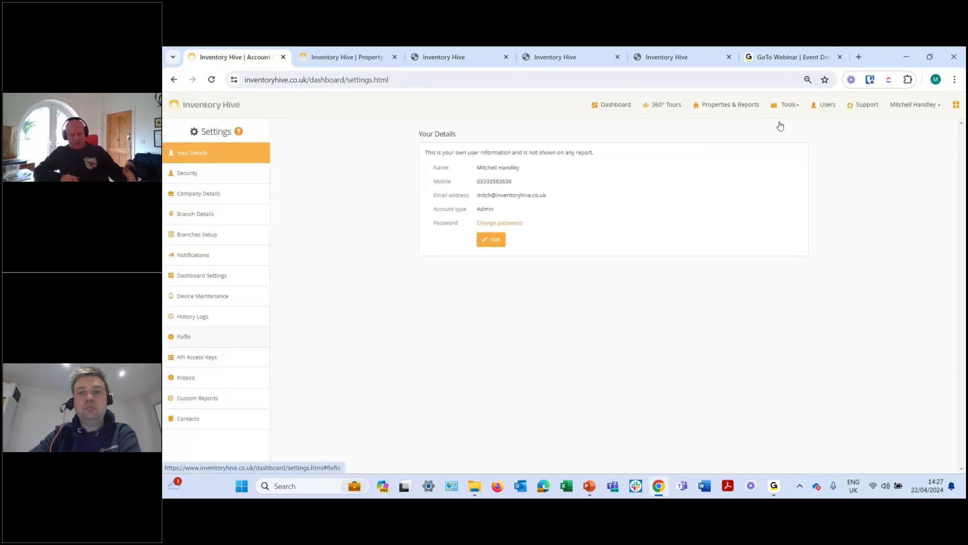
{"action": "left_click", "coordinate": [786, 106]}
{"action": "left_click", "coordinate": [797, 154]}
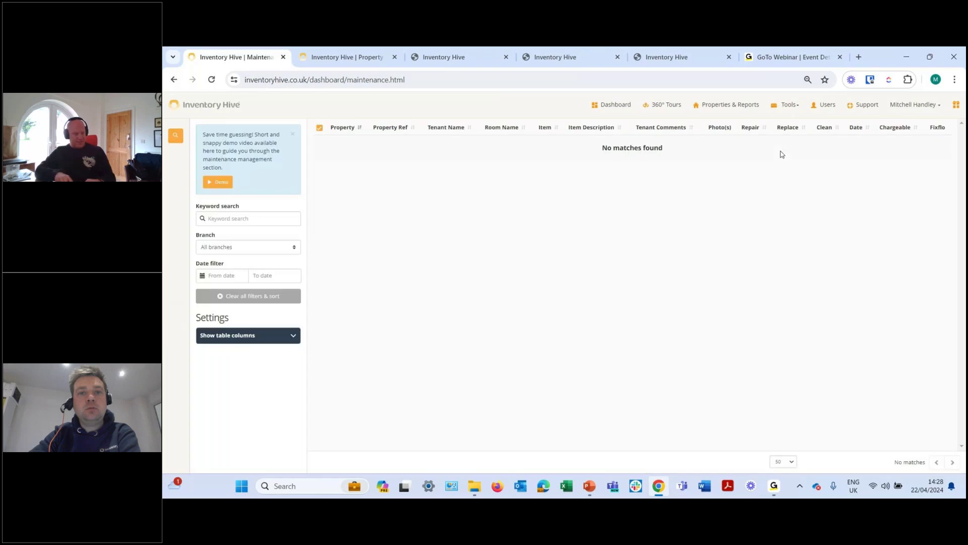
Open the check-in inventory of the property referenced Example and look through its Rooms & Spaces list
{"action": "left_click", "coordinate": [716, 105]}
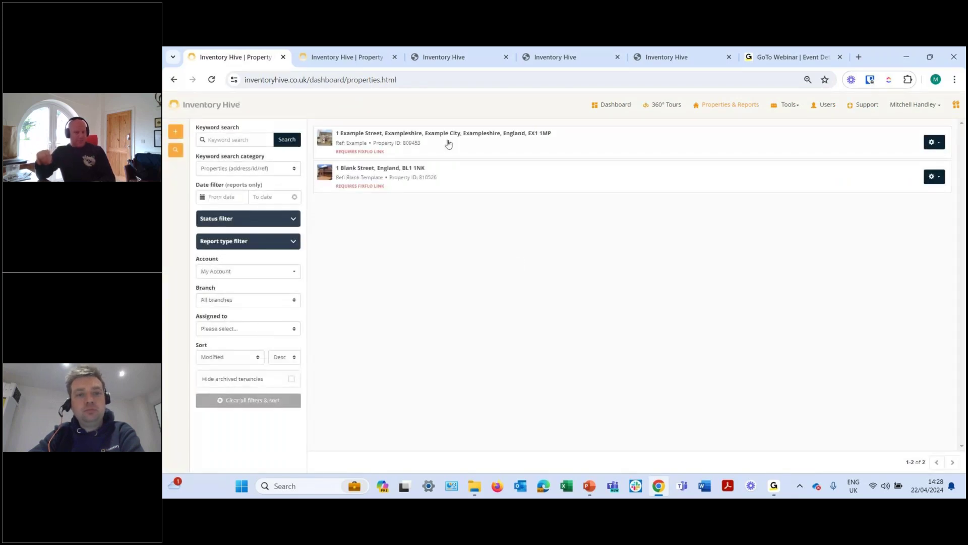
{"action": "left_click", "coordinate": [449, 144]}
{"action": "left_click", "coordinate": [624, 218]}
{"action": "left_click", "coordinate": [622, 253]}
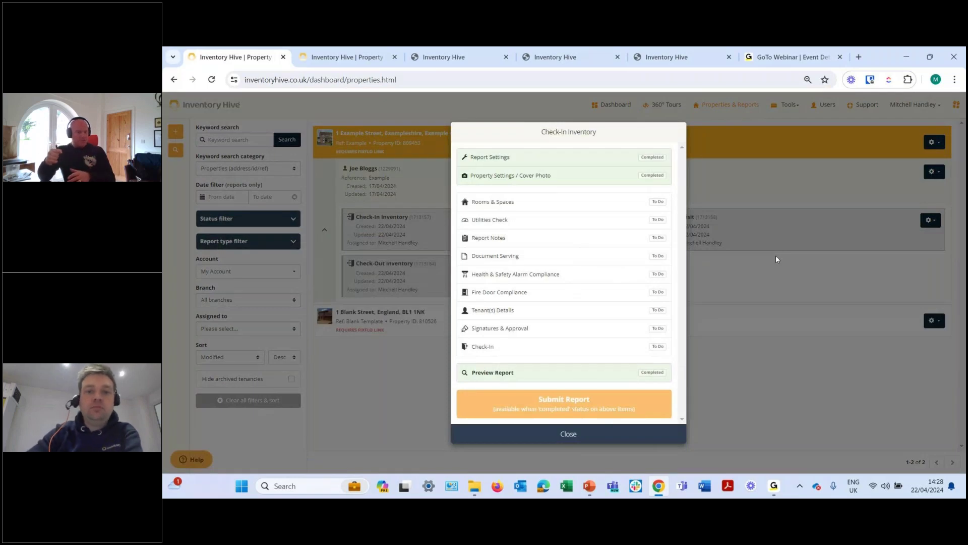
{"action": "left_click", "coordinate": [572, 201]}
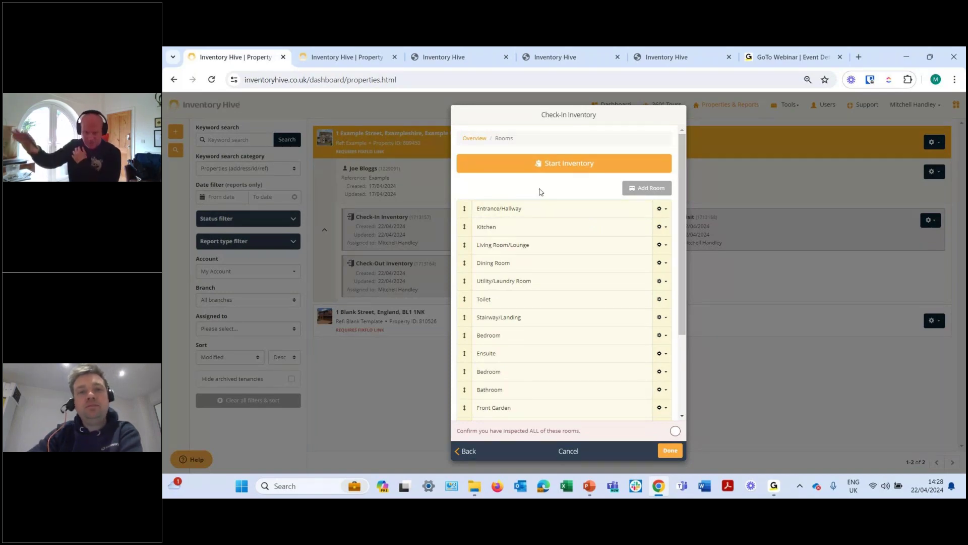
{"action": "scroll", "coordinate": [590, 348], "scroll_direction": "down", "scroll_amount": 3}
{"action": "scroll", "coordinate": [596, 356], "scroll_direction": "up", "scroll_amount": 5}
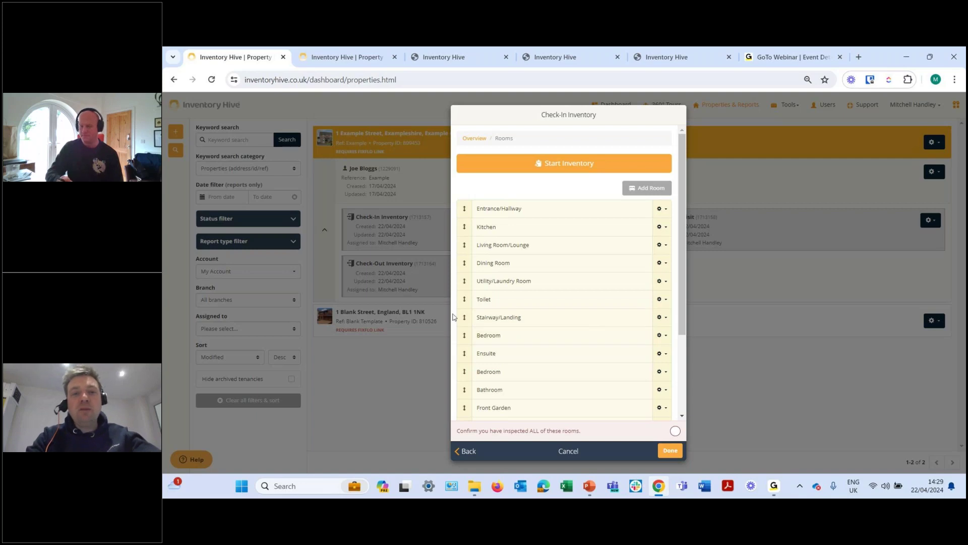
In the Living Room/Lounge's General Overview item, add a 360° room photo from the General House Pictures folder in Documents
{"action": "left_click", "coordinate": [528, 247]}
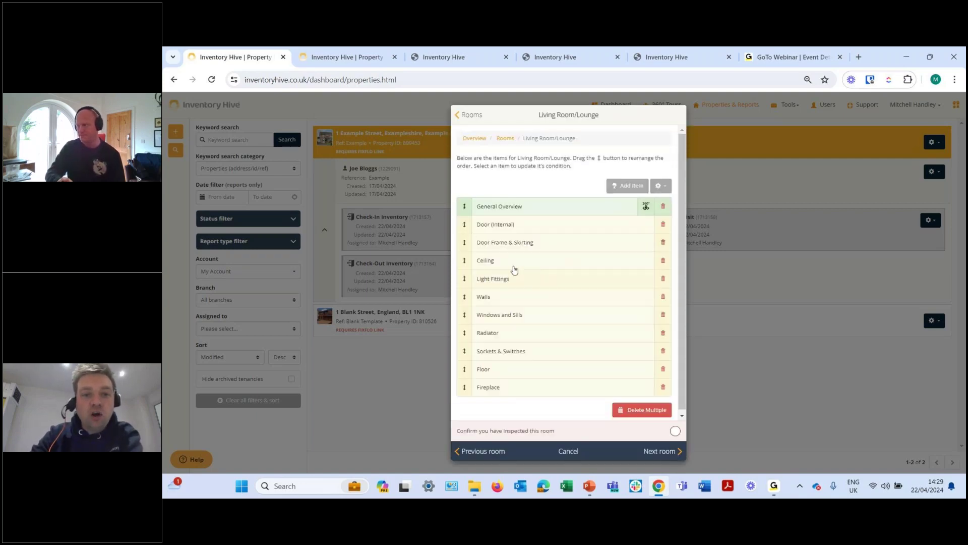
{"action": "left_click", "coordinate": [512, 268]}
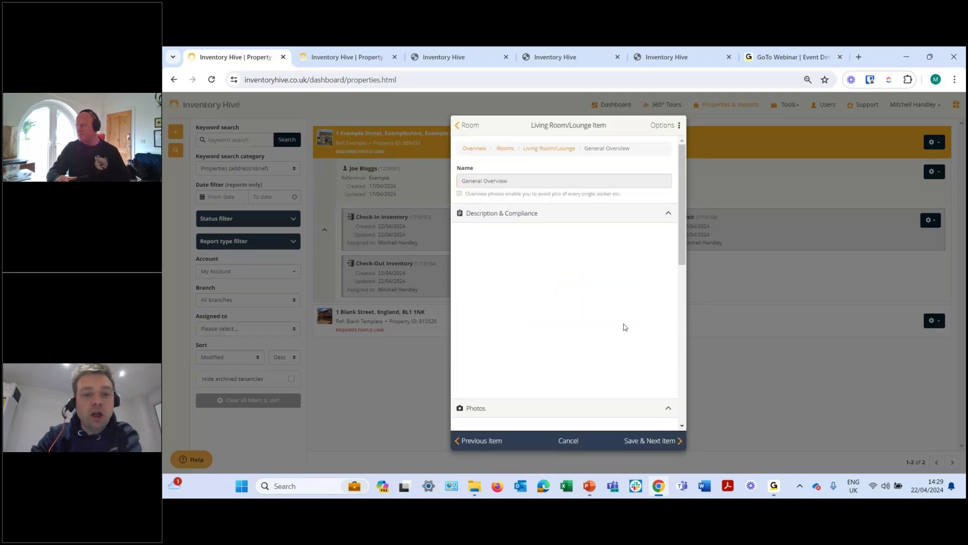
{"action": "scroll", "coordinate": [555, 327], "scroll_direction": "down", "scroll_amount": 1}
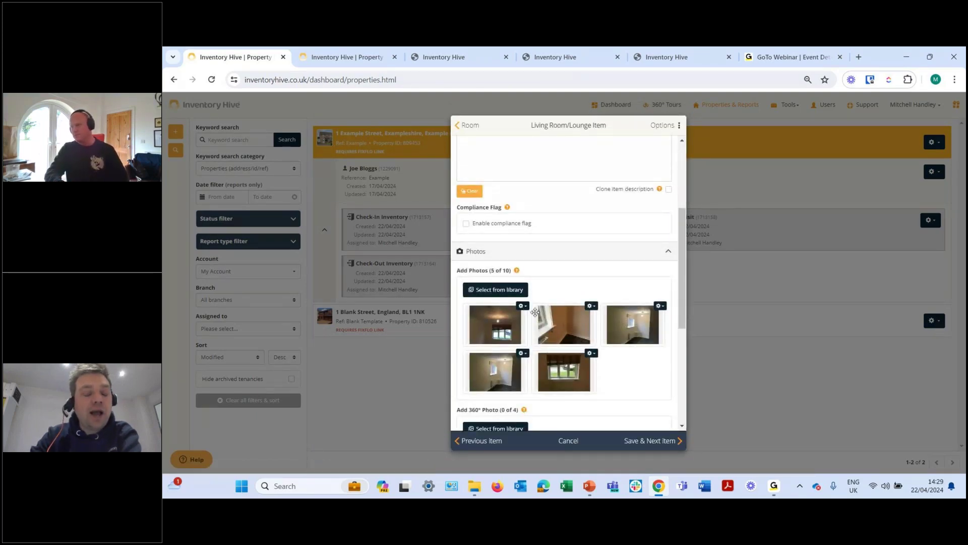
{"action": "scroll", "coordinate": [525, 303], "scroll_direction": "down", "scroll_amount": 3}
{"action": "left_click", "coordinate": [500, 272]}
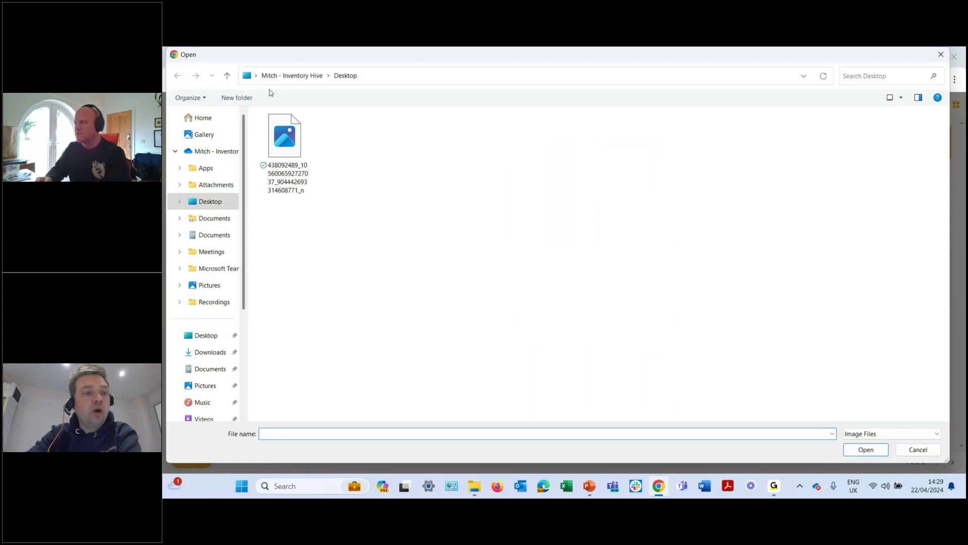
{"action": "left_click", "coordinate": [214, 218]}
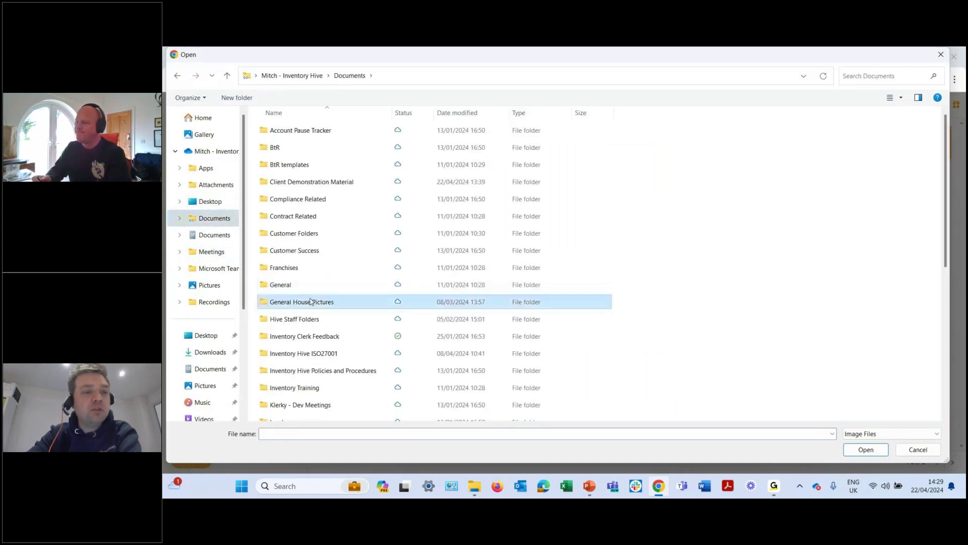
{"action": "double_click", "coordinate": [312, 302]}
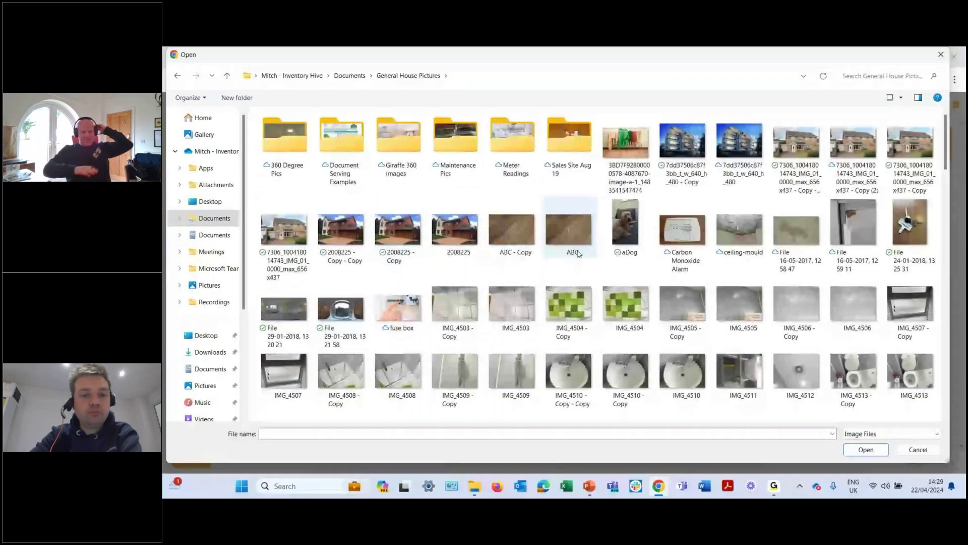
{"action": "double_click", "coordinate": [288, 310]}
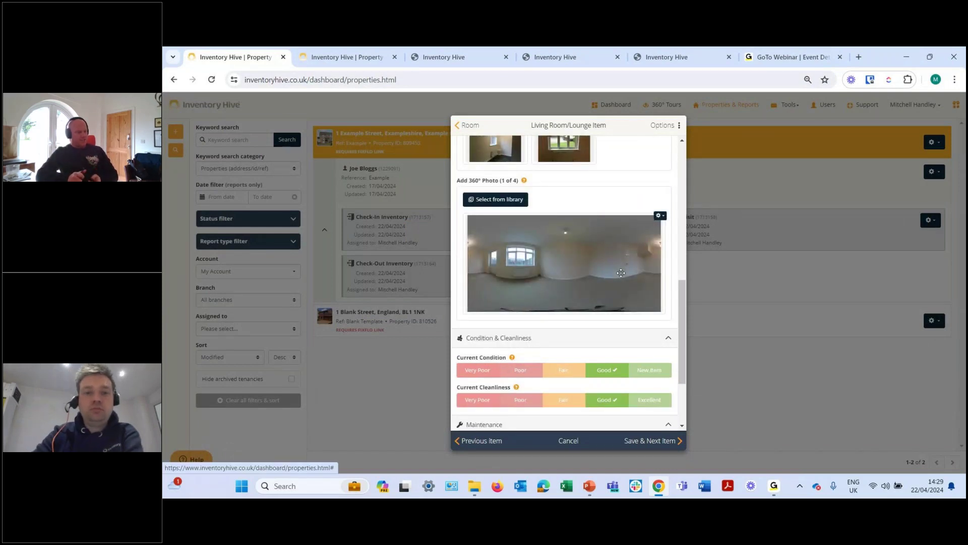
View the uploaded 360° photo full screen, look around the room in it, and close the viewer
{"action": "left_click", "coordinate": [584, 273]}
{"action": "left_click_drag", "start_coordinate": [719, 287], "coordinate": [588, 283]}
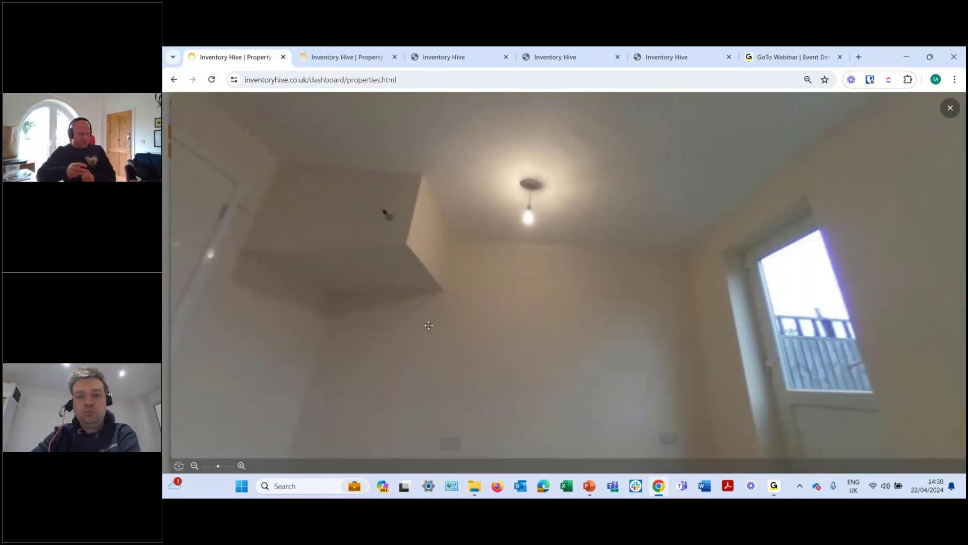
{"action": "left_click_drag", "start_coordinate": [734, 279], "coordinate": [527, 302]}
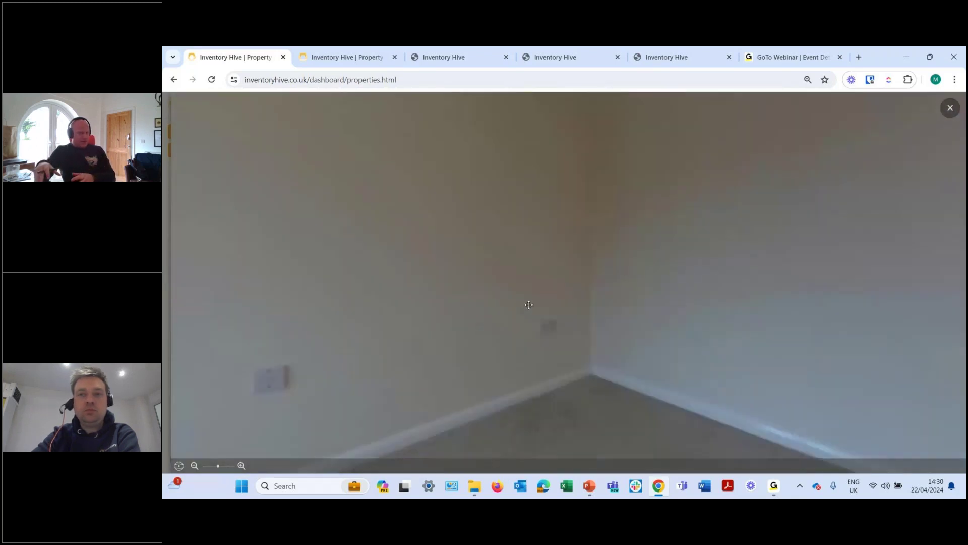
{"action": "left_click_drag", "start_coordinate": [420, 345], "coordinate": [706, 431]}
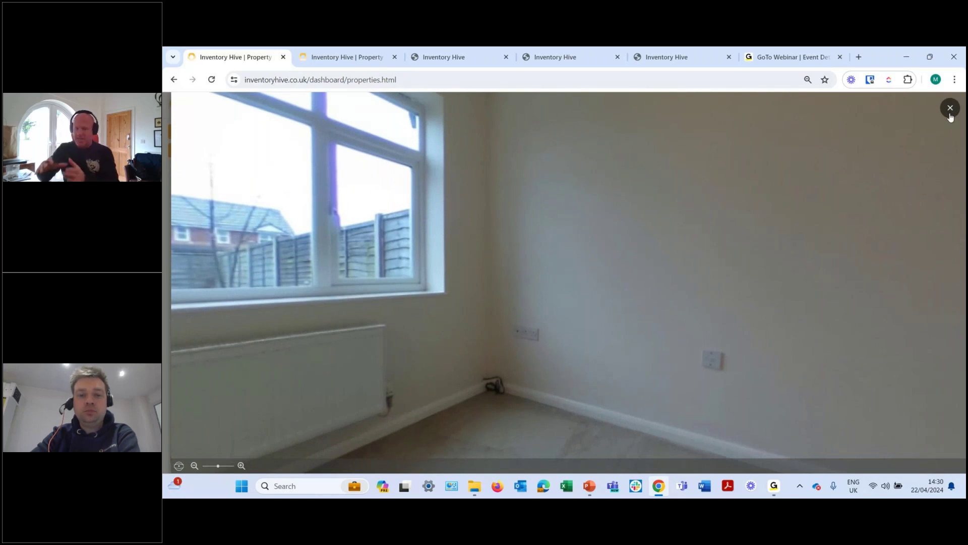
{"action": "left_click", "coordinate": [950, 108]}
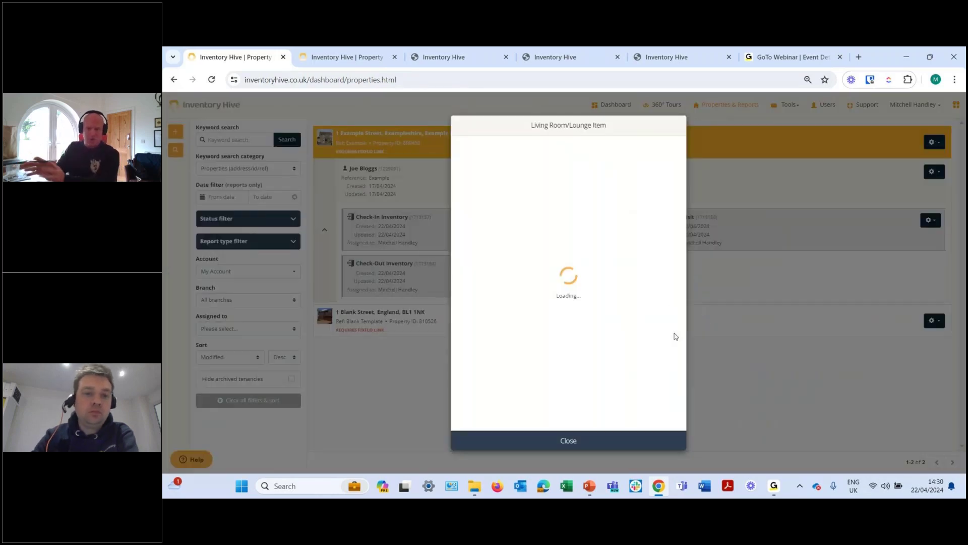
Review the General Overview item's photos and condition ratings, and reopen the 360° photo full screen
{"action": "scroll", "coordinate": [674, 336], "scroll_direction": "down", "scroll_amount": 5}
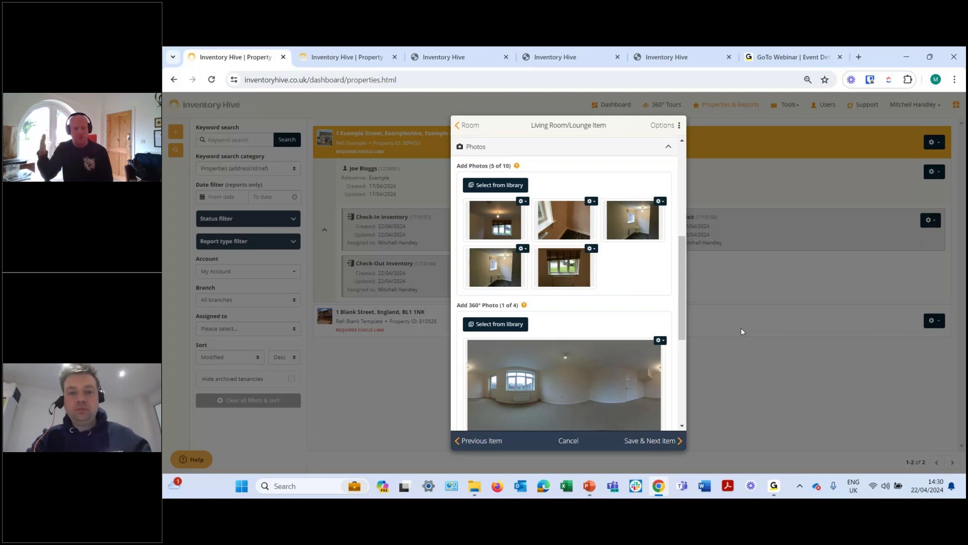
{"action": "scroll", "coordinate": [670, 321], "scroll_direction": "down", "scroll_amount": 5}
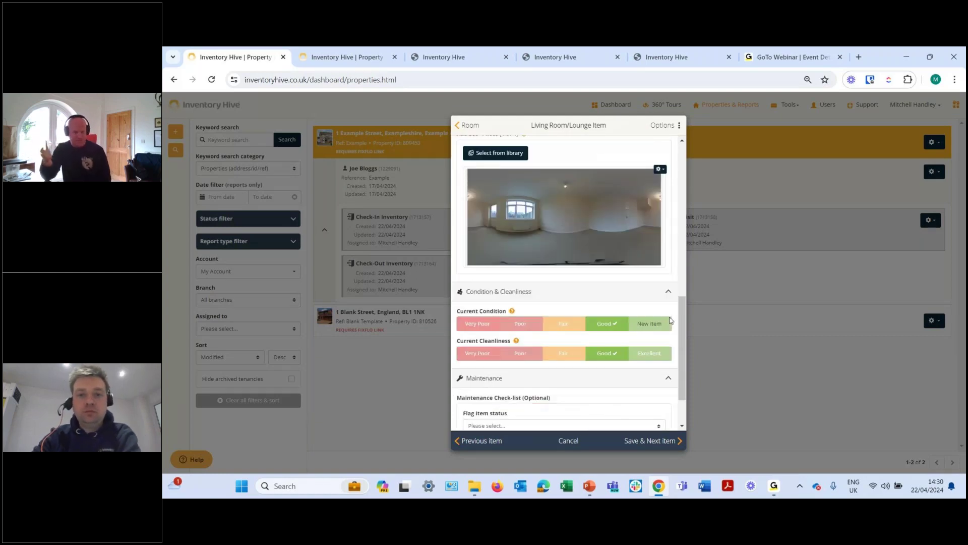
{"action": "scroll", "coordinate": [671, 321], "scroll_direction": "up", "scroll_amount": 1}
{"action": "mouse_move", "coordinate": [776, 492]}
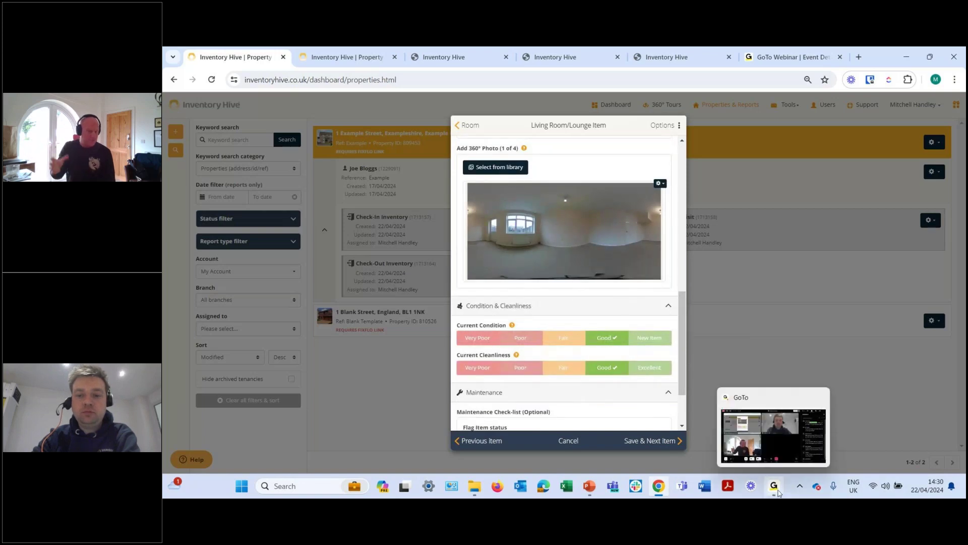
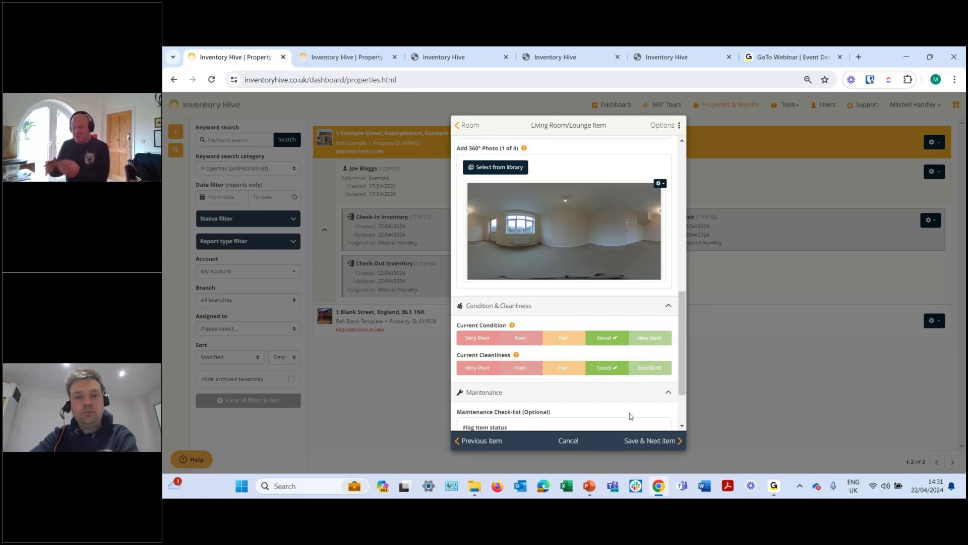
{"action": "left_click", "coordinate": [579, 244]}
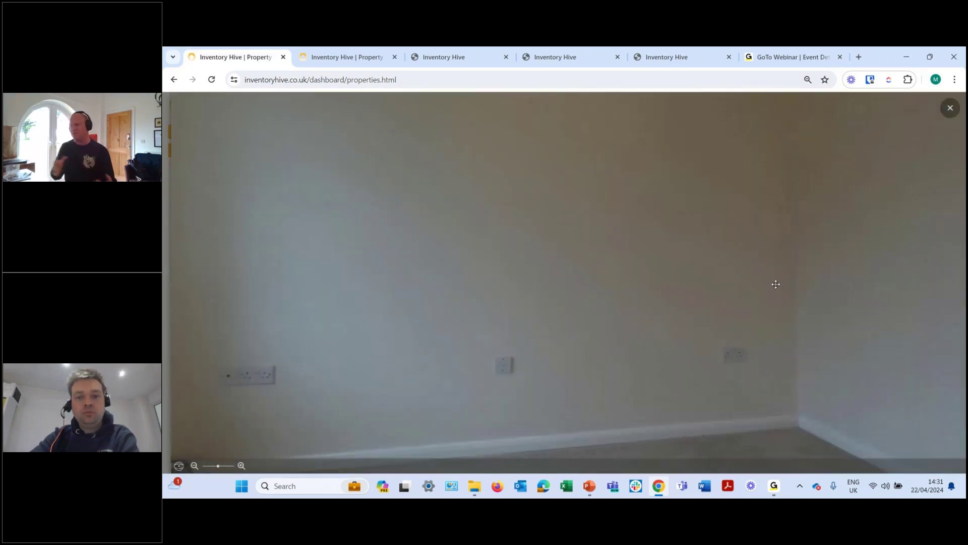
Look around the living room in the full-screen 360° photo, including the door, walls, ceiling and floor, and close the viewer
{"action": "left_click_drag", "start_coordinate": [775, 284], "coordinate": [478, 237]}
{"action": "left_click_drag", "start_coordinate": [857, 201], "coordinate": [469, 302]}
{"action": "left_click_drag", "start_coordinate": [842, 290], "coordinate": [629, 216]}
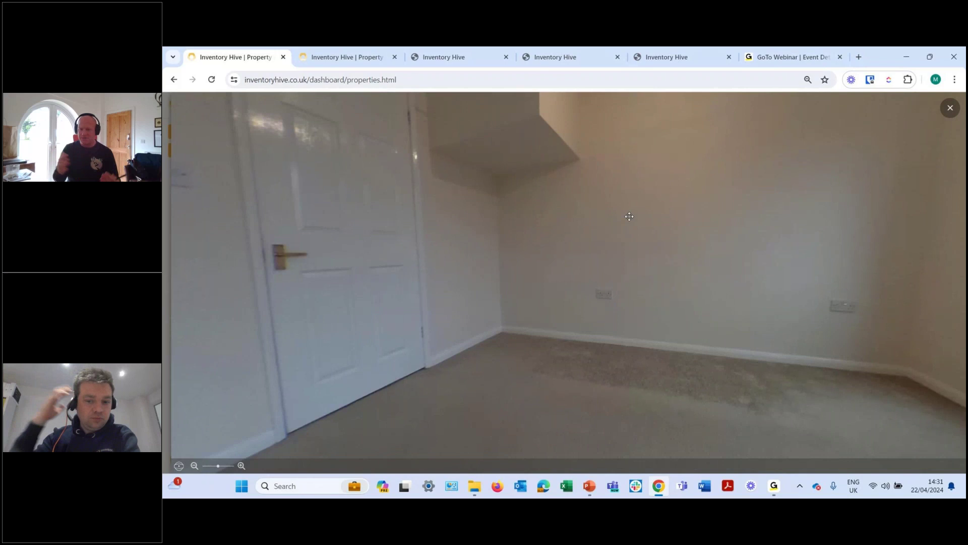
{"action": "left_click_drag", "start_coordinate": [718, 213], "coordinate": [754, 264]}
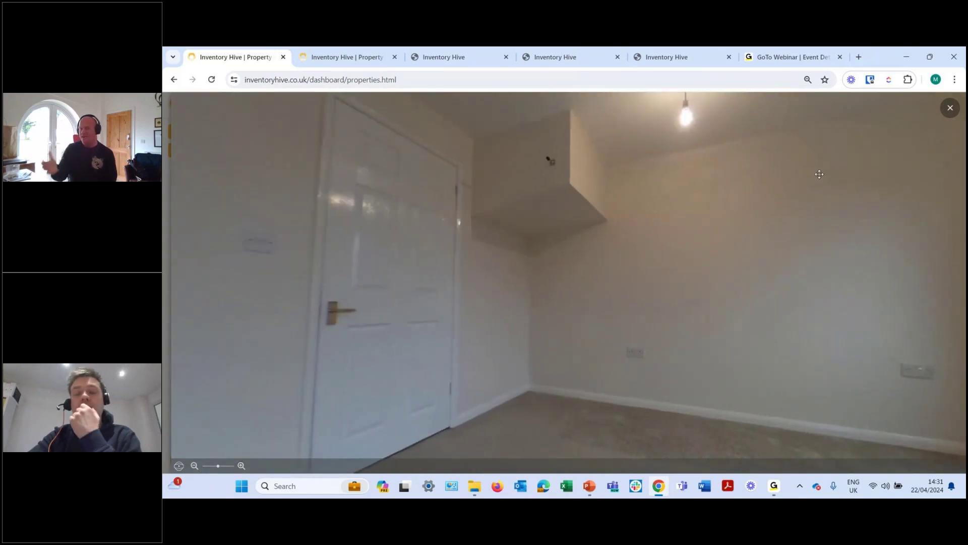
{"action": "left_click_drag", "start_coordinate": [808, 253], "coordinate": [655, 240]}
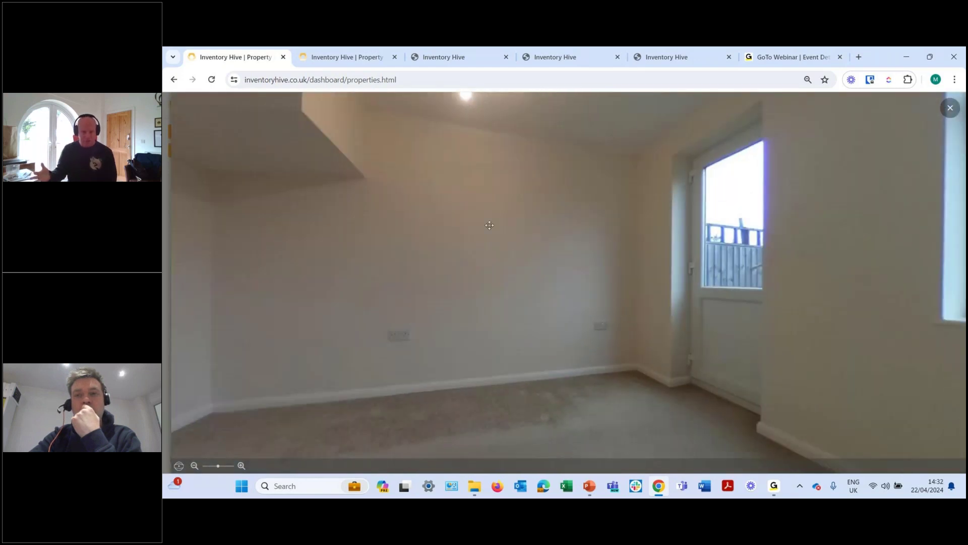
{"action": "left_click", "coordinate": [950, 108]}
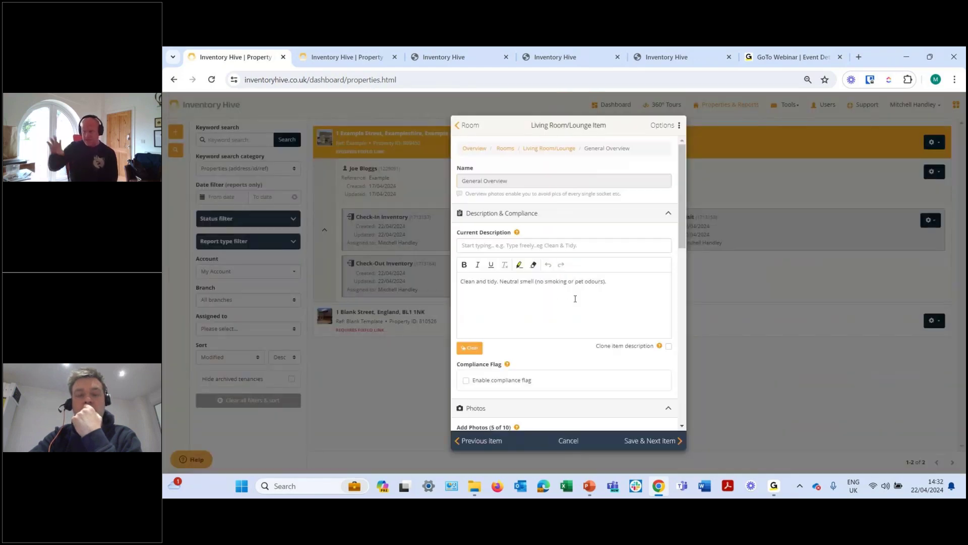
Check the General Overview item's description and photos, and save the item, moving on to the next Living Room/Lounge item
{"action": "scroll", "coordinate": [575, 300], "scroll_direction": "down", "scroll_amount": 2}
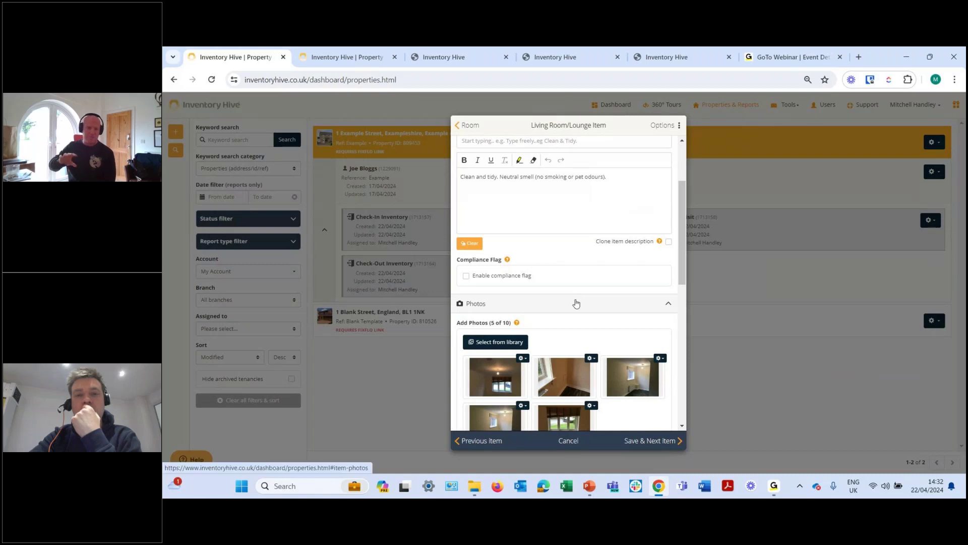
{"action": "scroll", "coordinate": [577, 302], "scroll_direction": "up", "scroll_amount": 2}
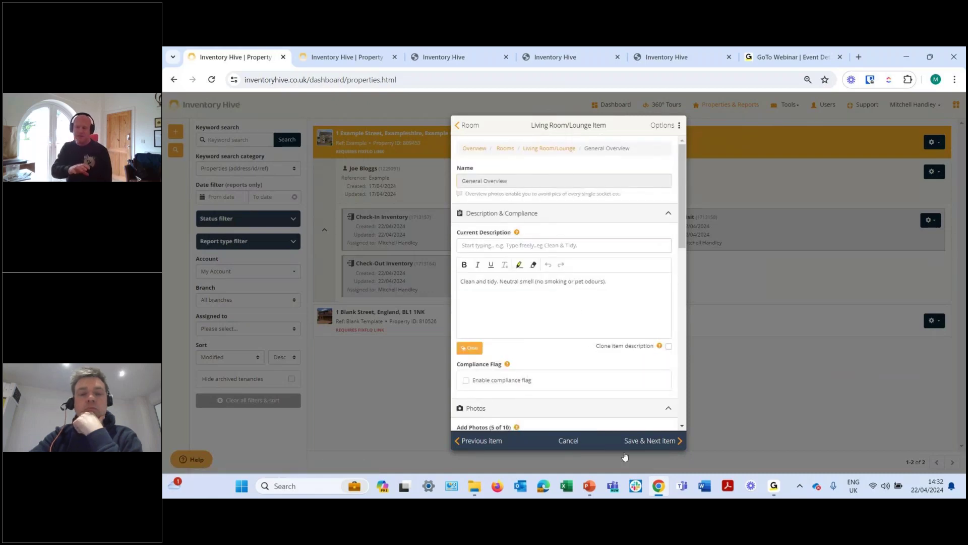
{"action": "left_click", "coordinate": [649, 446]}
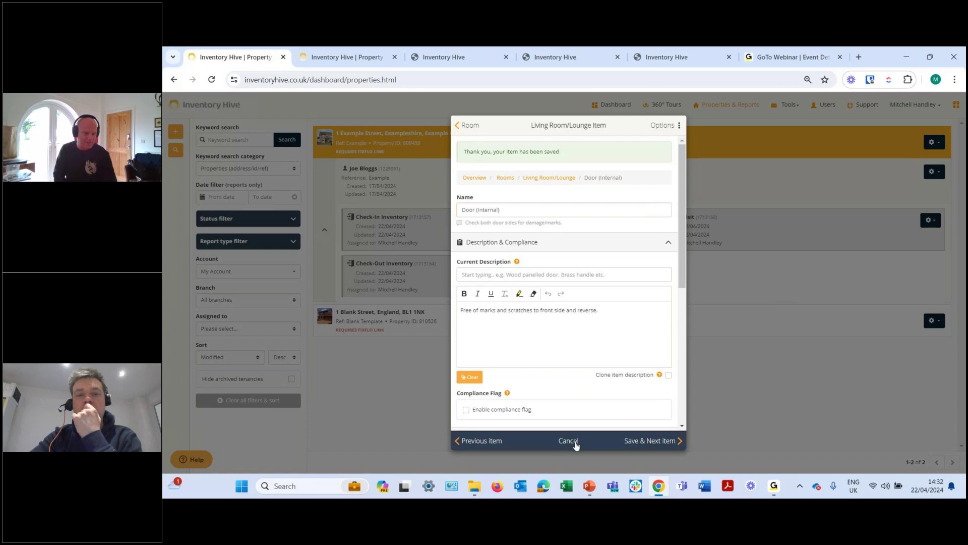
{"action": "left_click", "coordinate": [777, 489]}
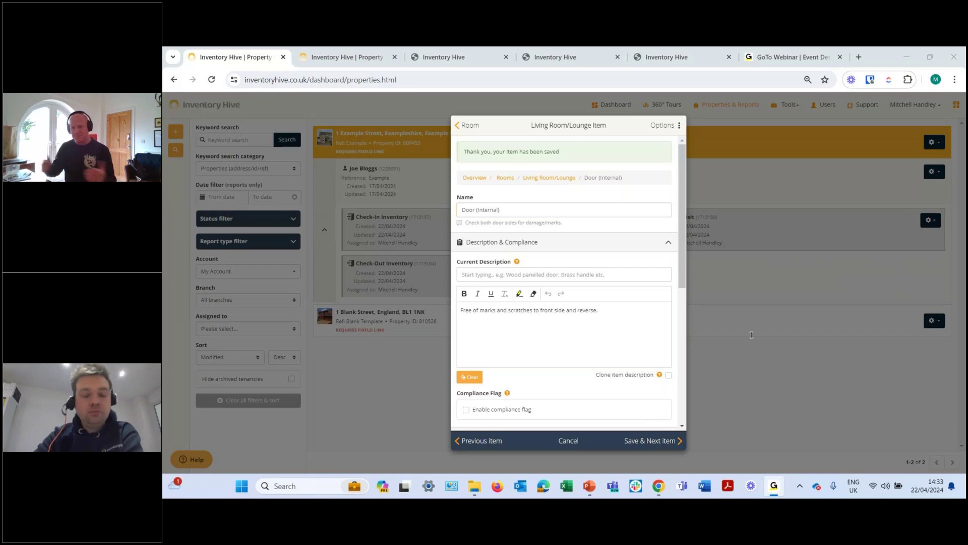
{"action": "left_click", "coordinate": [659, 486]}
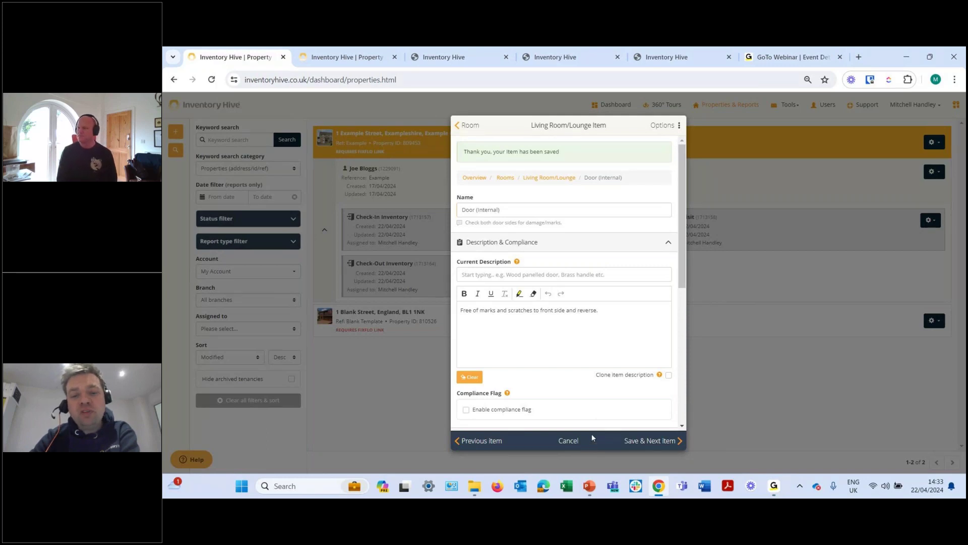
Leave the Door (Internal) item without saving, return to the check-in inventory's overview, and open its Document Serving section
{"action": "left_click", "coordinate": [592, 434]}
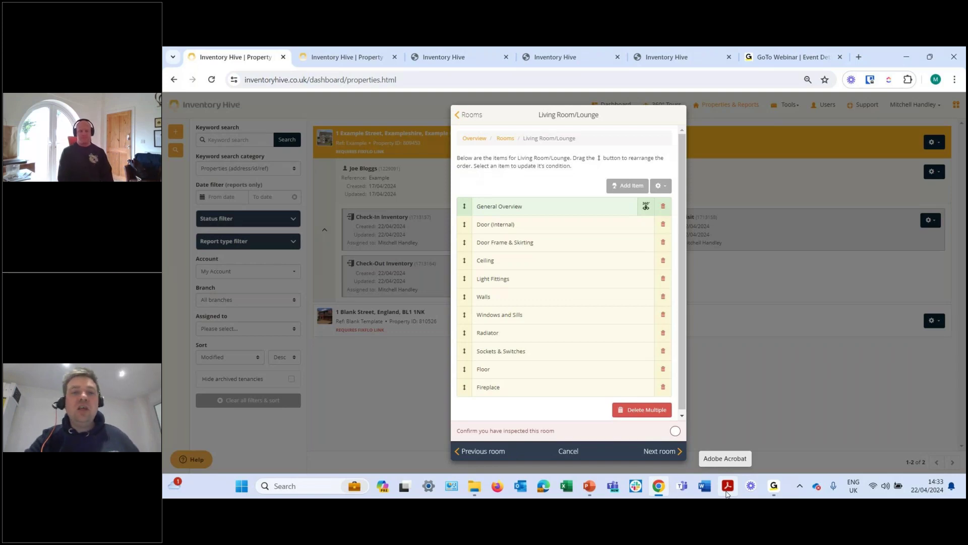
{"action": "left_click", "coordinate": [475, 139]}
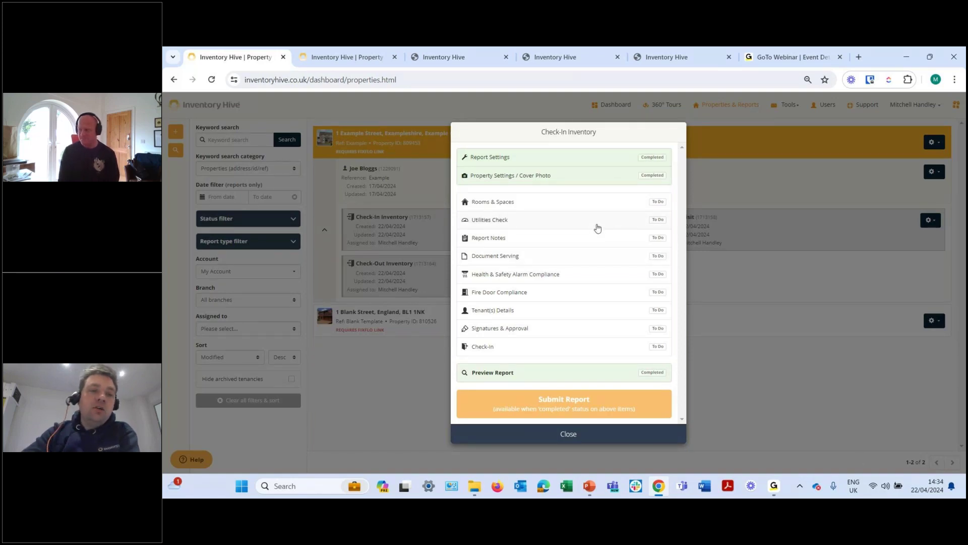
{"action": "left_click", "coordinate": [531, 262]}
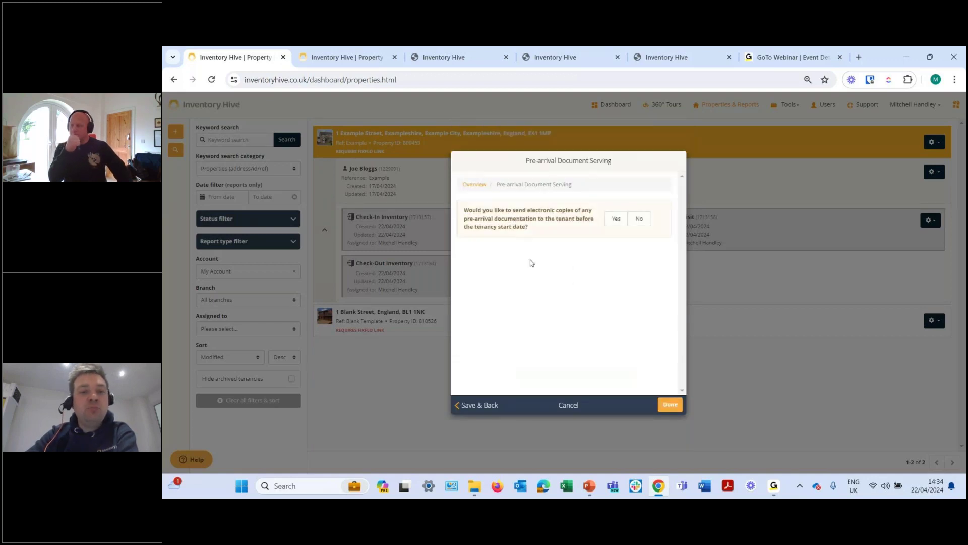
Choose Yes for sending electronic pre-arrival documents to the tenant and upload the file for the Gas Safety Certificate
{"action": "left_click", "coordinate": [613, 222]}
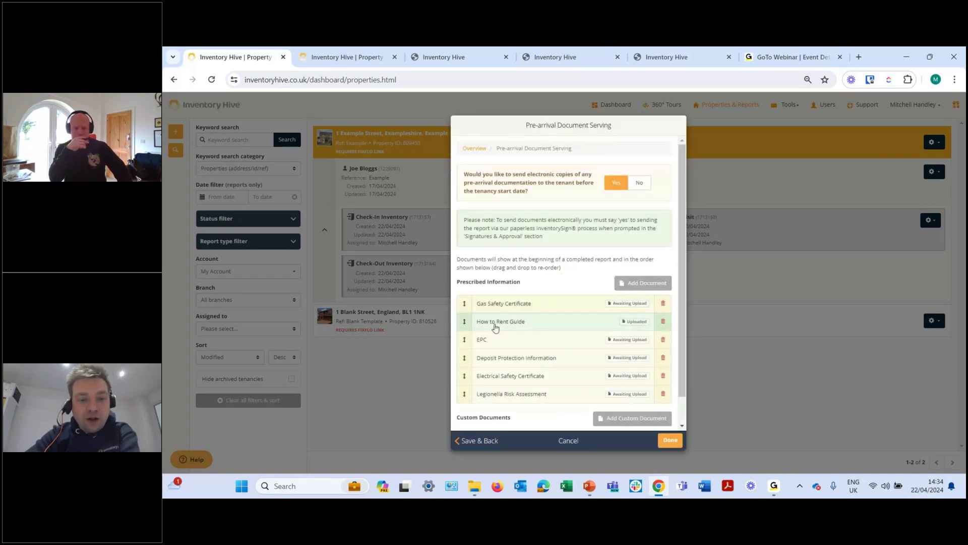
{"action": "left_click", "coordinate": [508, 306]}
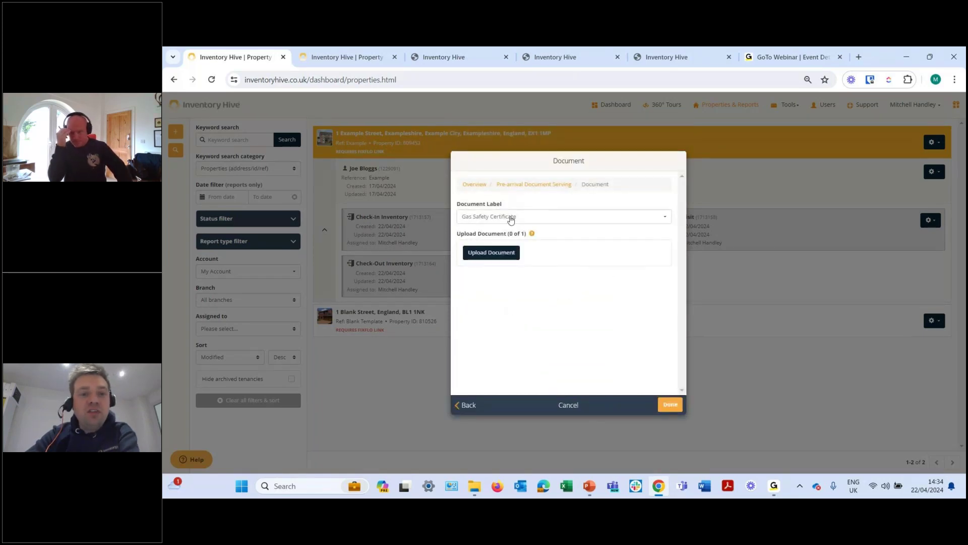
{"action": "left_click", "coordinate": [507, 252]}
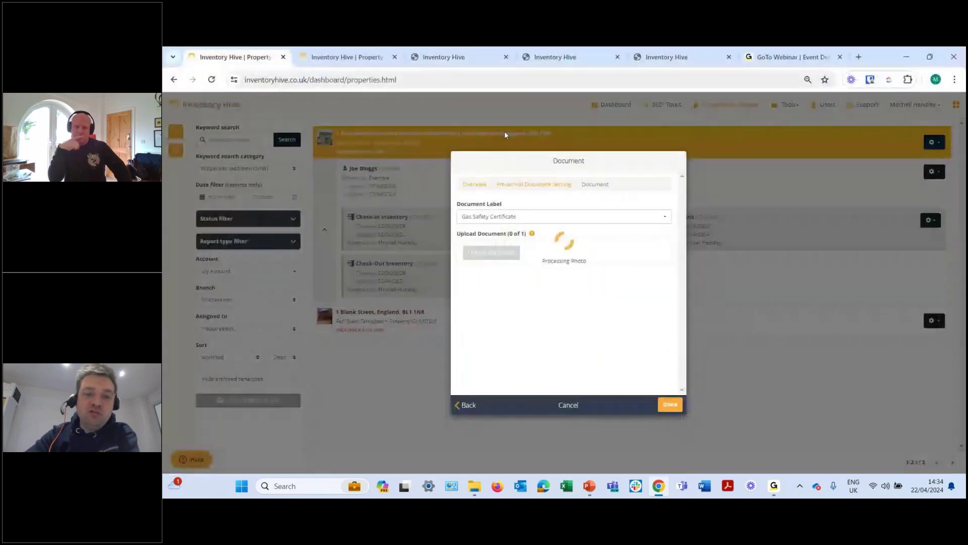
{"action": "left_click", "coordinate": [673, 407]}
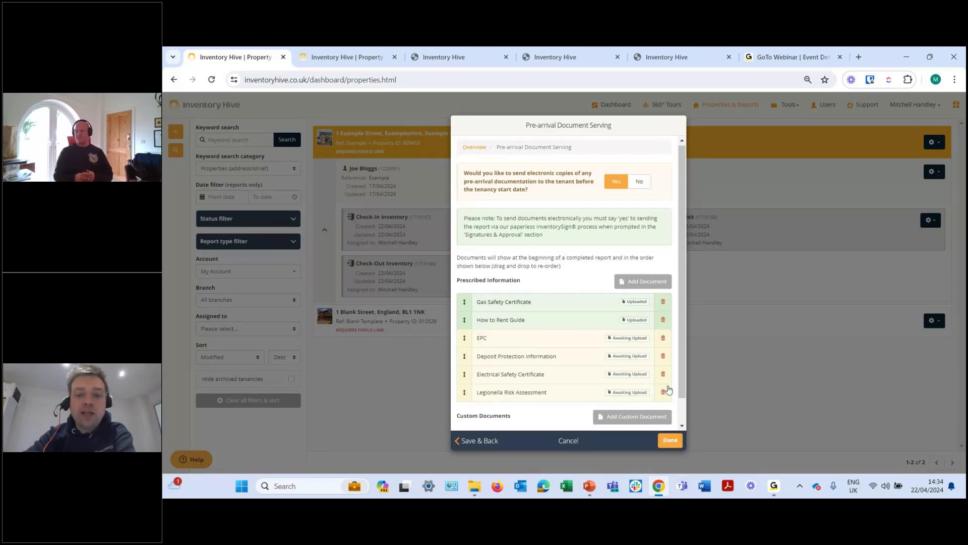
Delete the prescribed information documents still awaiting upload and complete the Document Serving section
{"action": "scroll", "coordinate": [667, 392], "scroll_direction": "down", "scroll_amount": 1}
{"action": "left_click", "coordinate": [660, 420]}
{"action": "left_click", "coordinate": [663, 310]}
{"action": "left_click", "coordinate": [664, 328]}
{"action": "left_click", "coordinate": [663, 364]}
{"action": "left_click", "coordinate": [640, 417]}
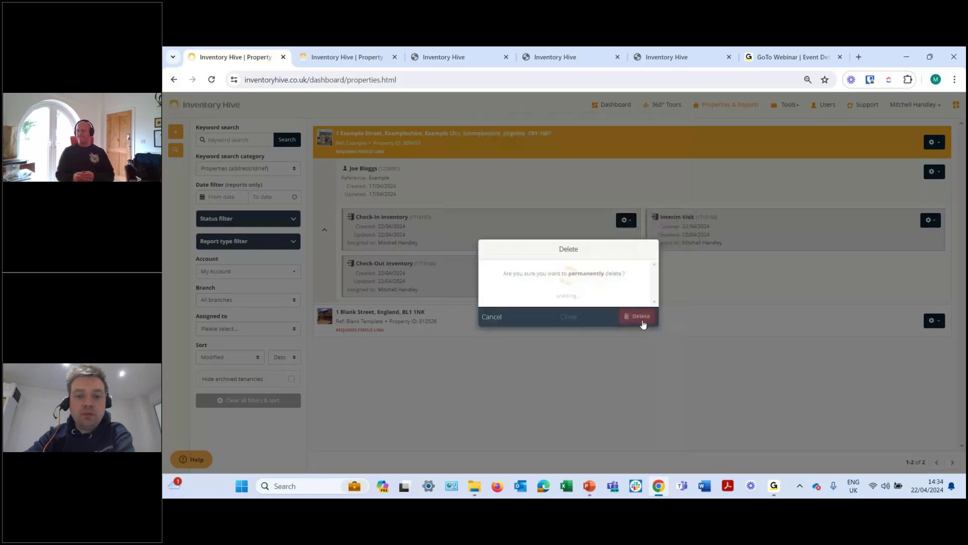
{"action": "left_click", "coordinate": [671, 416]}
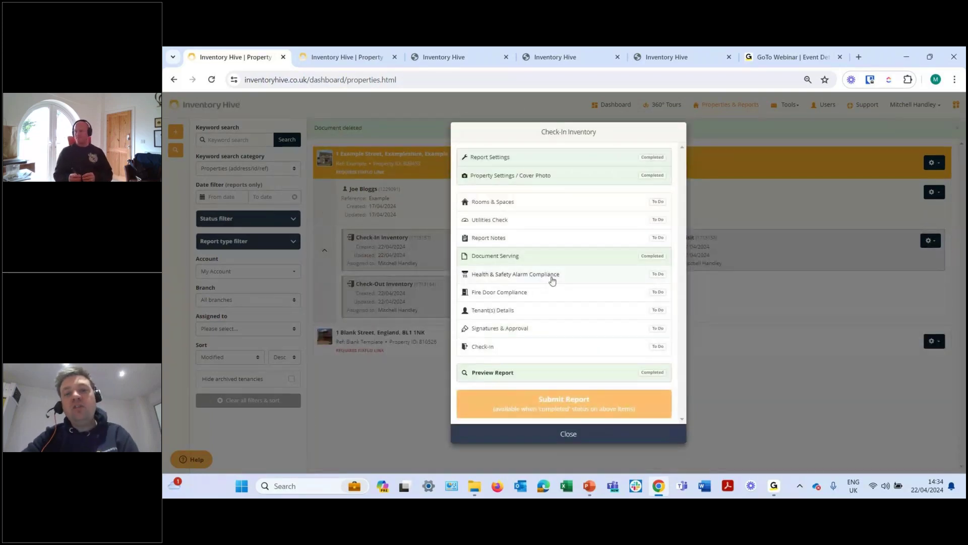
Open the Smoke Alarm item of the Stairway/Landing room in the Check-In Inventory's Rooms & Spaces section
{"action": "left_click", "coordinate": [532, 200]}
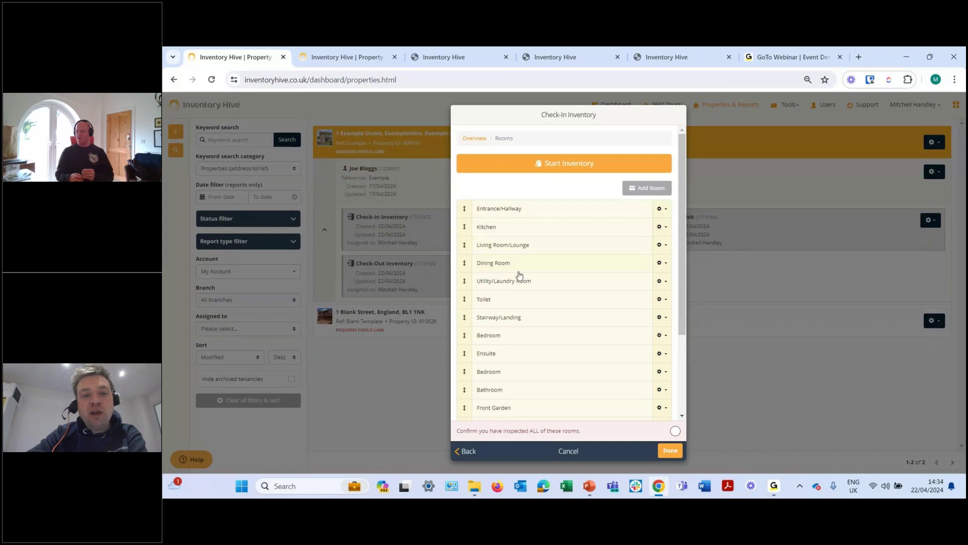
{"action": "left_click", "coordinate": [525, 326]}
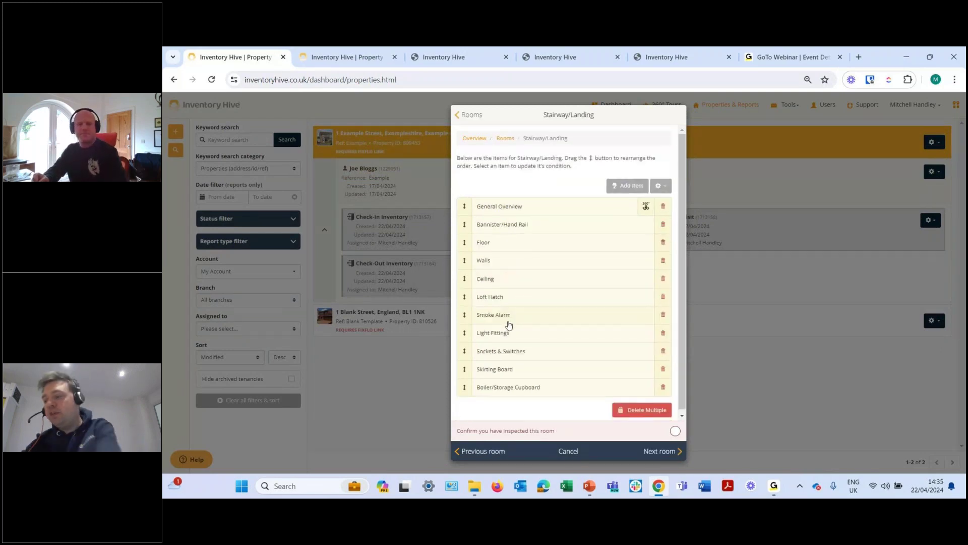
{"action": "left_click", "coordinate": [508, 322]}
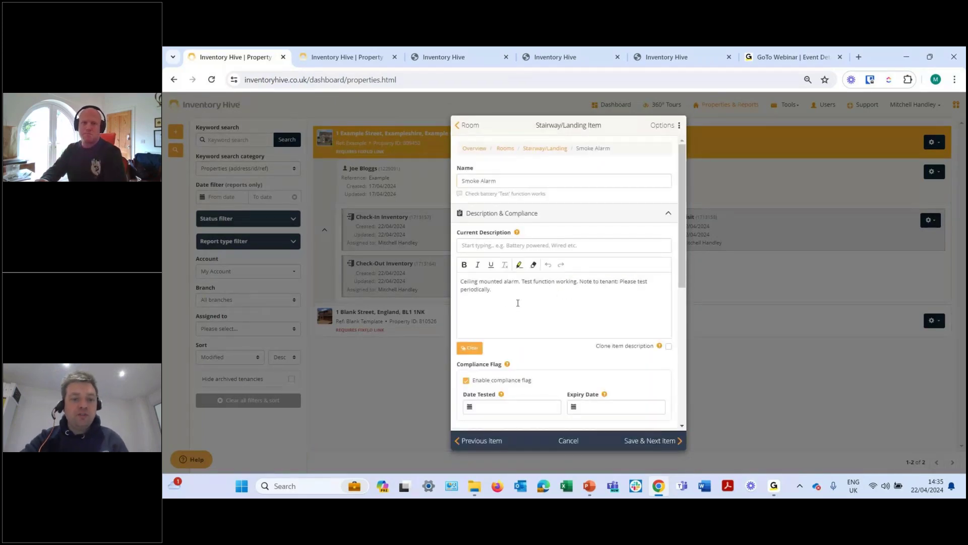
Add the Smoke Alarm picture from the General House Pictures folder to the item's photos
{"action": "scroll", "coordinate": [522, 309], "scroll_direction": "down", "scroll_amount": 2}
{"action": "scroll", "coordinate": [521, 308], "scroll_direction": "down", "scroll_amount": 2}
{"action": "left_click", "coordinate": [495, 268]}
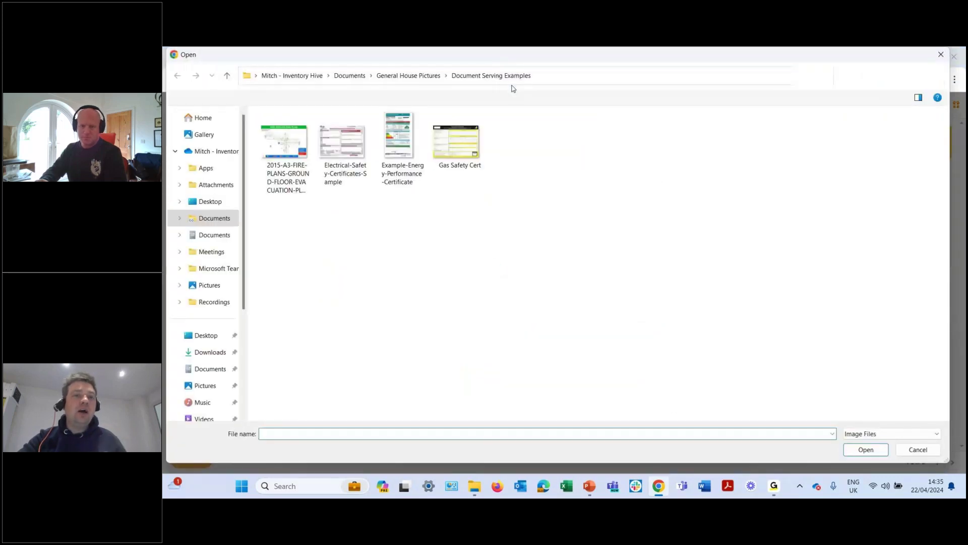
{"action": "left_click", "coordinate": [427, 77]}
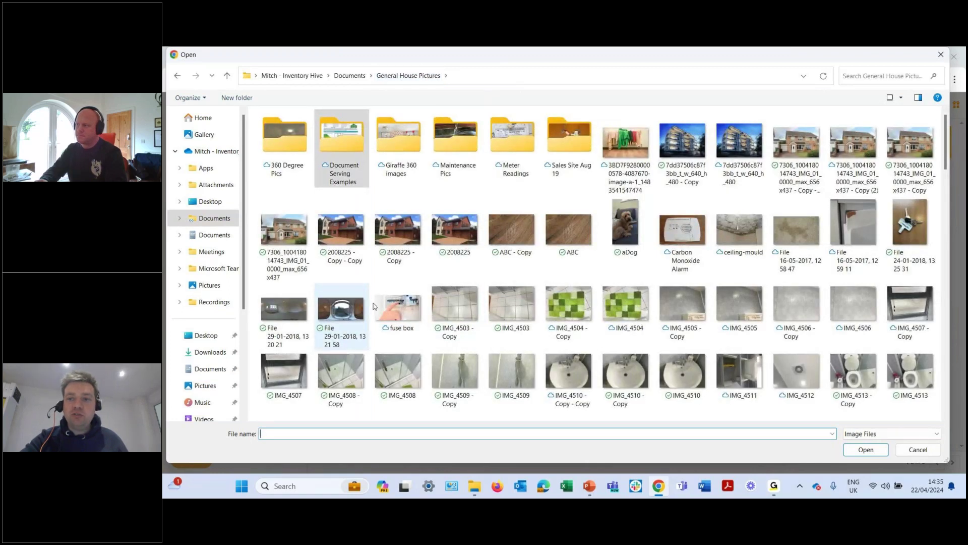
{"action": "scroll", "coordinate": [947, 268], "scroll_direction": "down", "scroll_amount": 3}
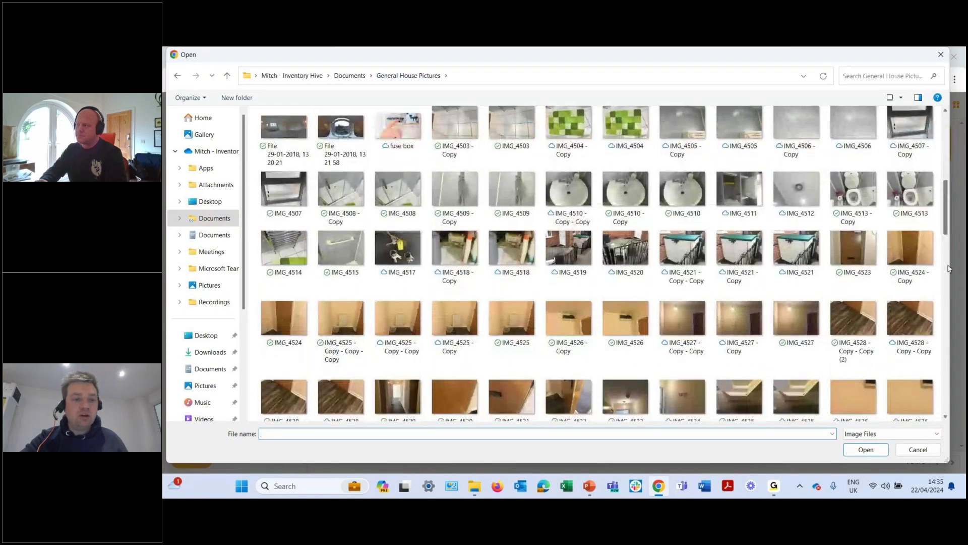
{"action": "scroll", "coordinate": [947, 268], "scroll_direction": "down", "scroll_amount": 15}
{"action": "left_click", "coordinate": [285, 383]}
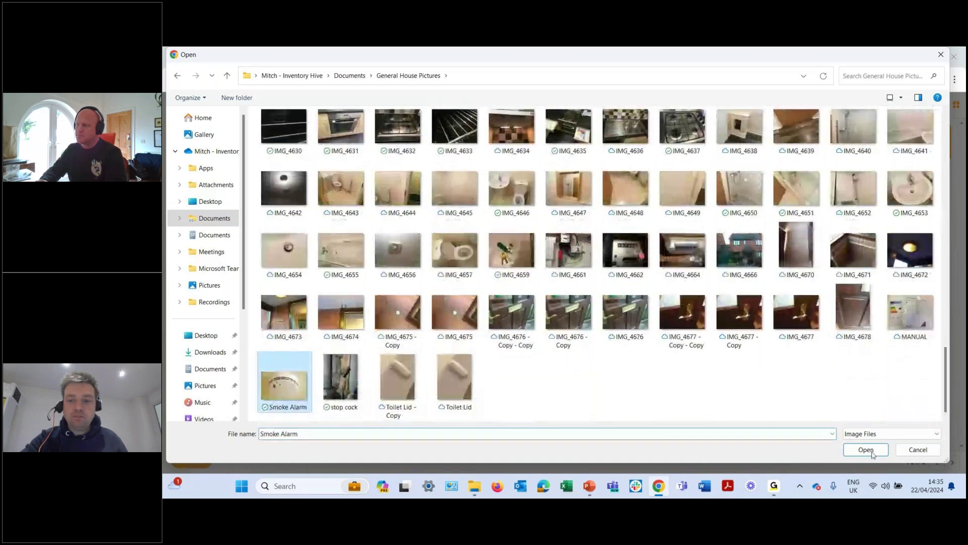
{"action": "left_click", "coordinate": [866, 449]}
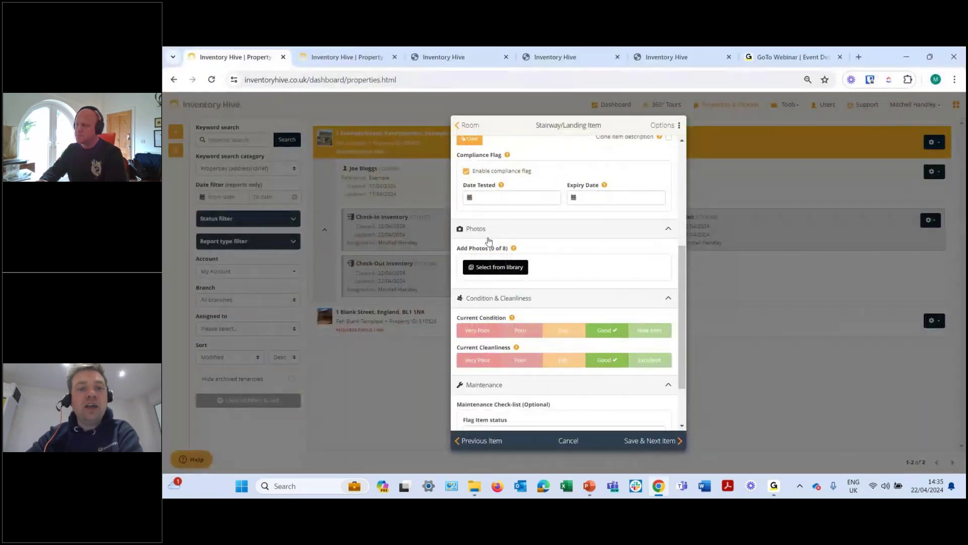
Set the smoke alarm's compliance dates to 22/04/2024 for Date Tested and 22/11/2024 for Expiry Date
{"action": "scroll", "coordinate": [604, 255], "scroll_direction": "down", "scroll_amount": 3}
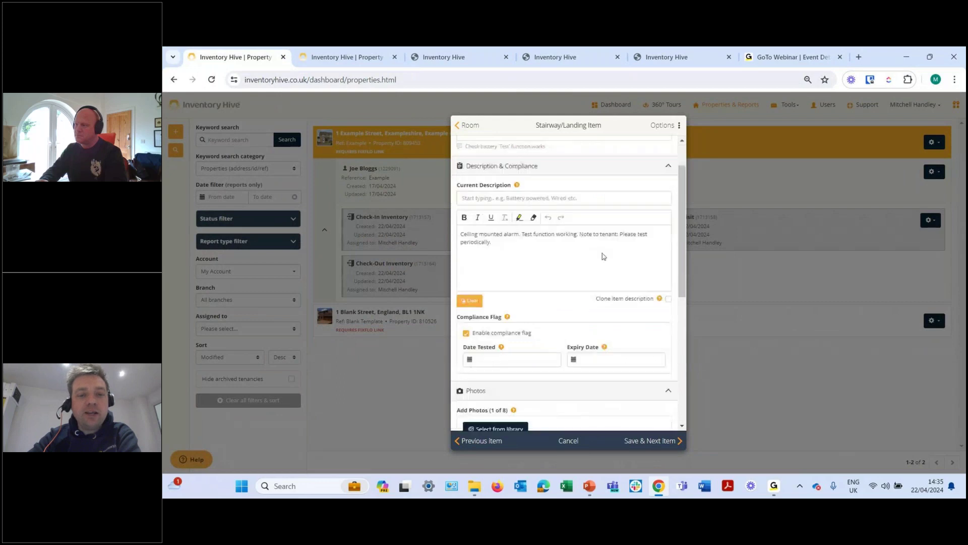
{"action": "left_click", "coordinate": [496, 310]}
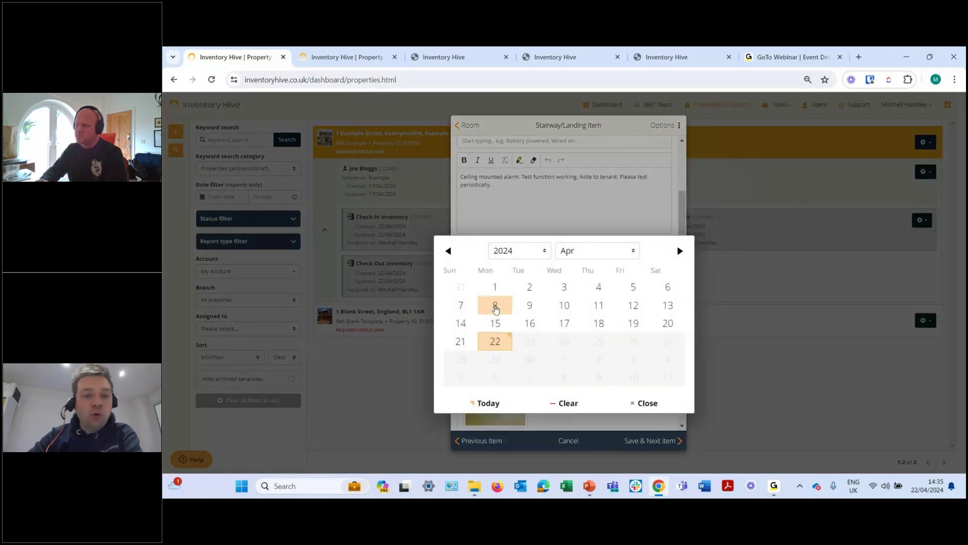
{"action": "left_click", "coordinate": [496, 341]}
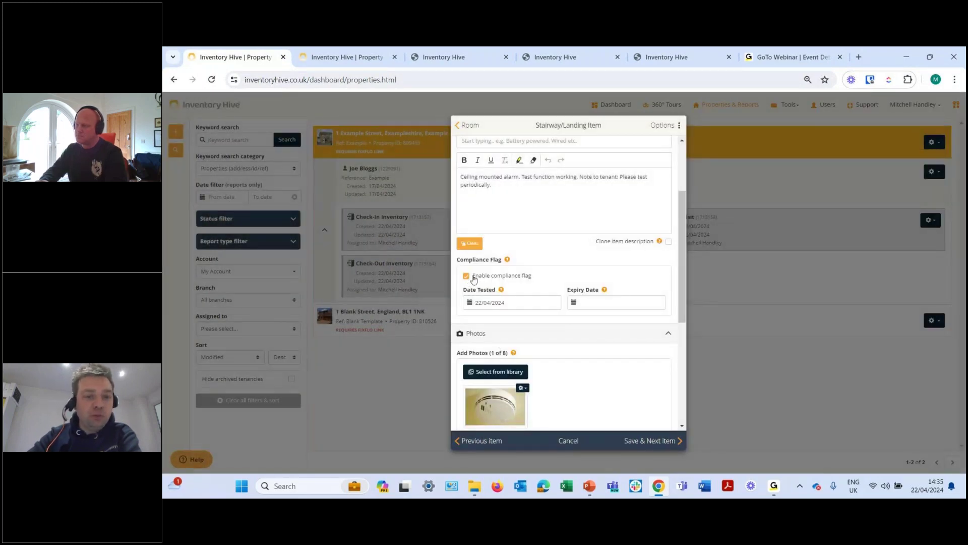
{"action": "left_click", "coordinate": [596, 303]}
{"action": "left_click", "coordinate": [679, 251]}
{"action": "left_click", "coordinate": [680, 251]}
{"action": "left_click", "coordinate": [679, 251]}
{"action": "left_click", "coordinate": [679, 251]}
{"action": "left_click", "coordinate": [680, 252]}
{"action": "left_click", "coordinate": [680, 251]}
{"action": "left_click", "coordinate": [679, 252]}
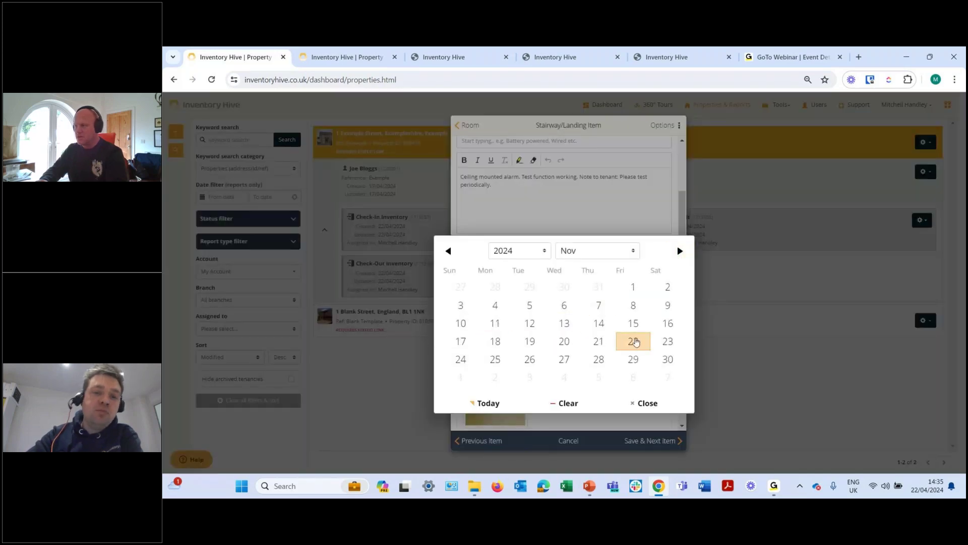
{"action": "left_click", "coordinate": [634, 341]}
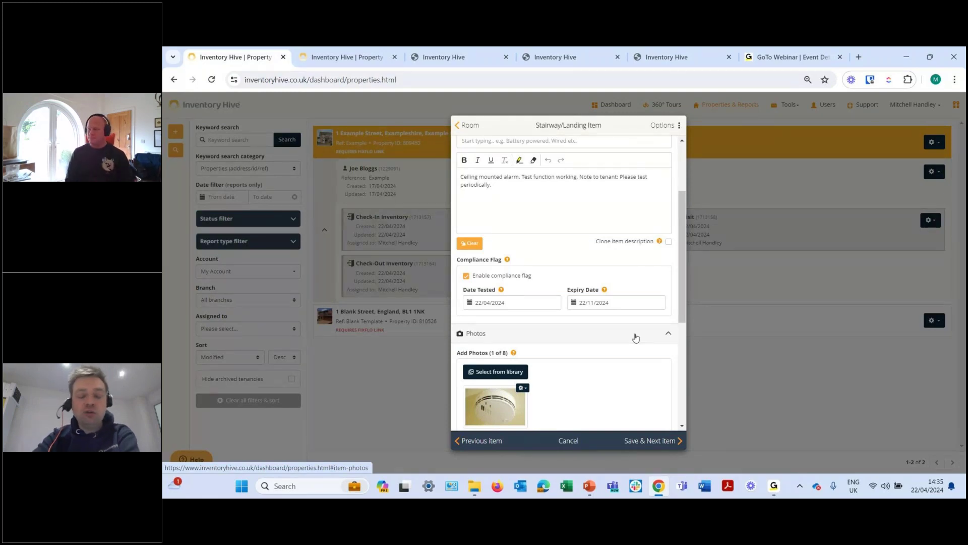
Save the Smoke Alarm item and return to the Check-In Inventory overview
{"action": "scroll", "coordinate": [621, 367], "scroll_direction": "down", "scroll_amount": 4}
{"action": "left_click", "coordinate": [661, 441]}
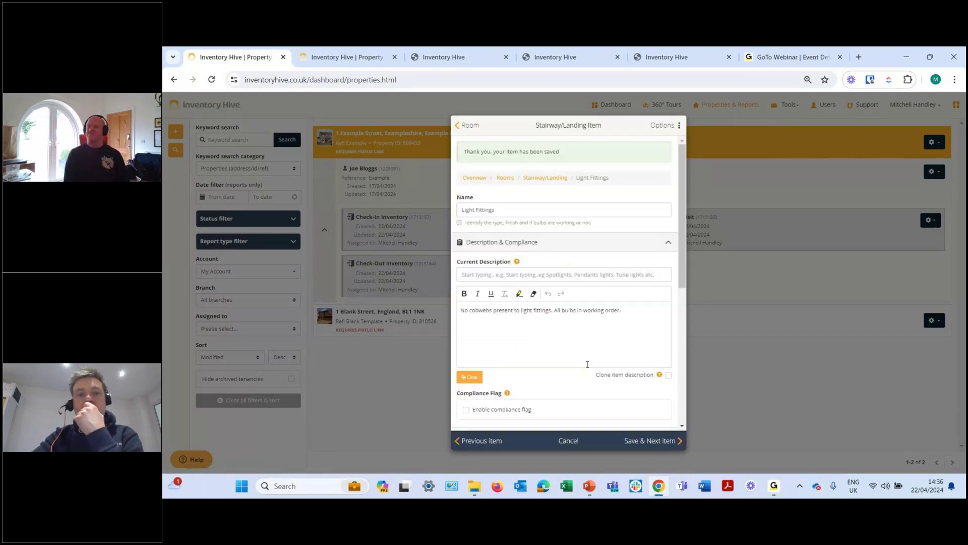
{"action": "left_click", "coordinate": [568, 441]}
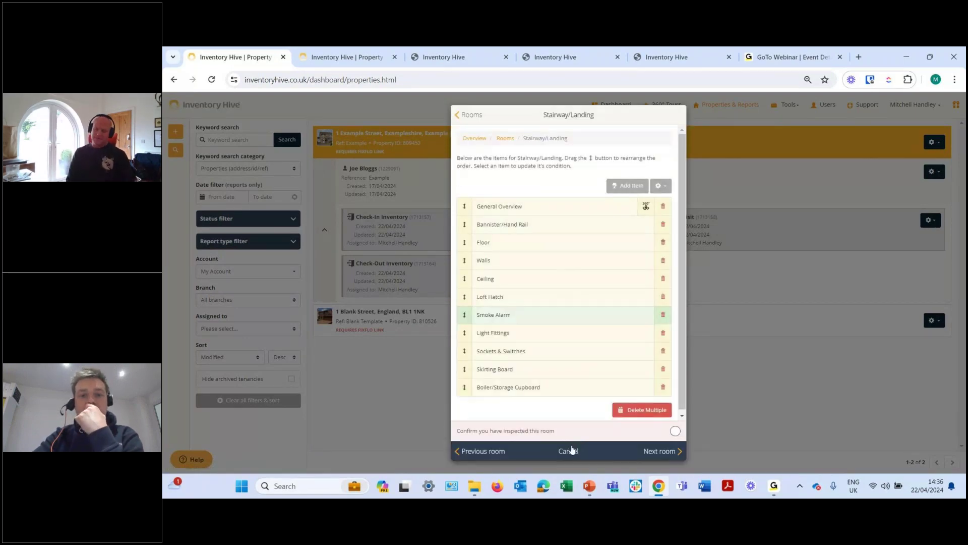
{"action": "left_click", "coordinate": [571, 450]}
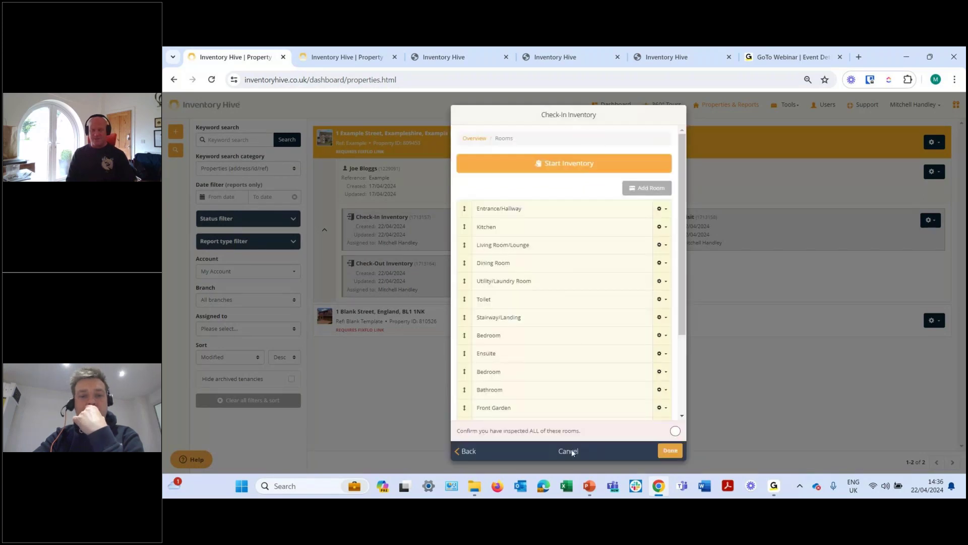
{"action": "left_click", "coordinate": [572, 450]}
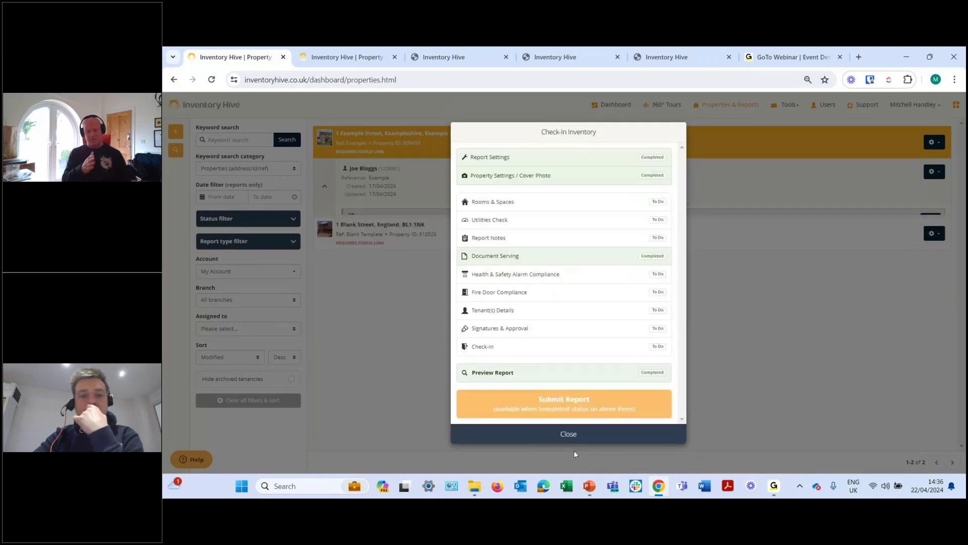
Preview the report, examine its Health & Safety Alarm Compliance Checks page, and return to the overview
{"action": "left_click", "coordinate": [555, 373]}
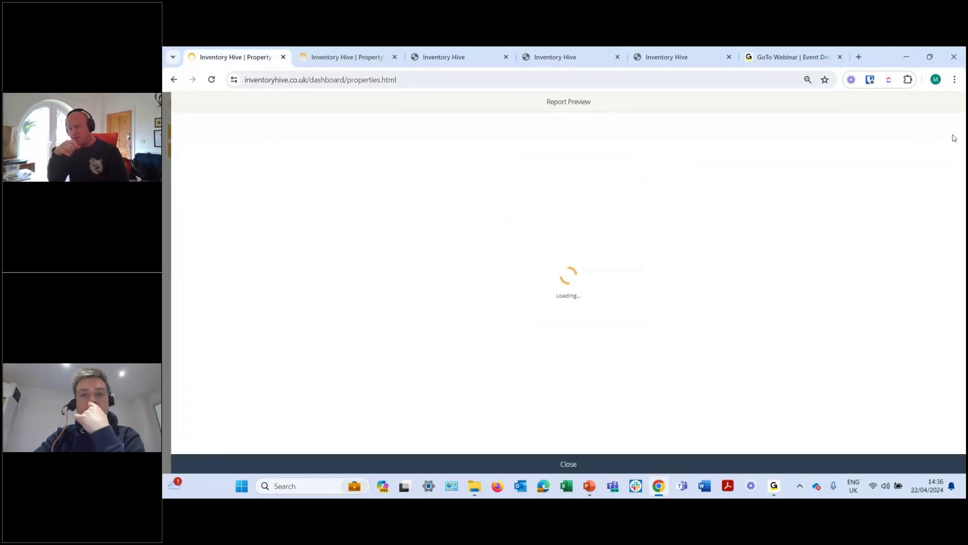
{"action": "left_click_drag", "start_coordinate": [962, 132], "coordinate": [963, 162]}
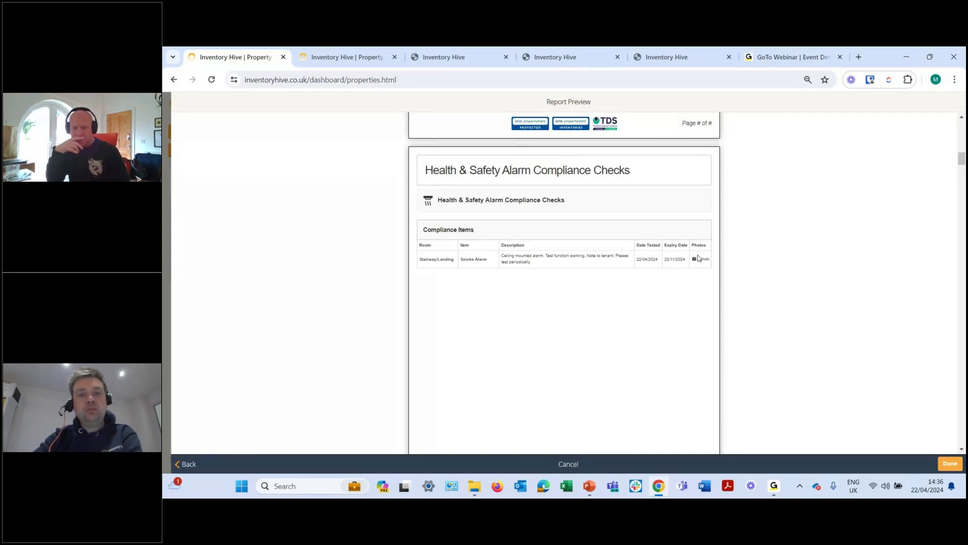
{"action": "left_click", "coordinate": [950, 463]}
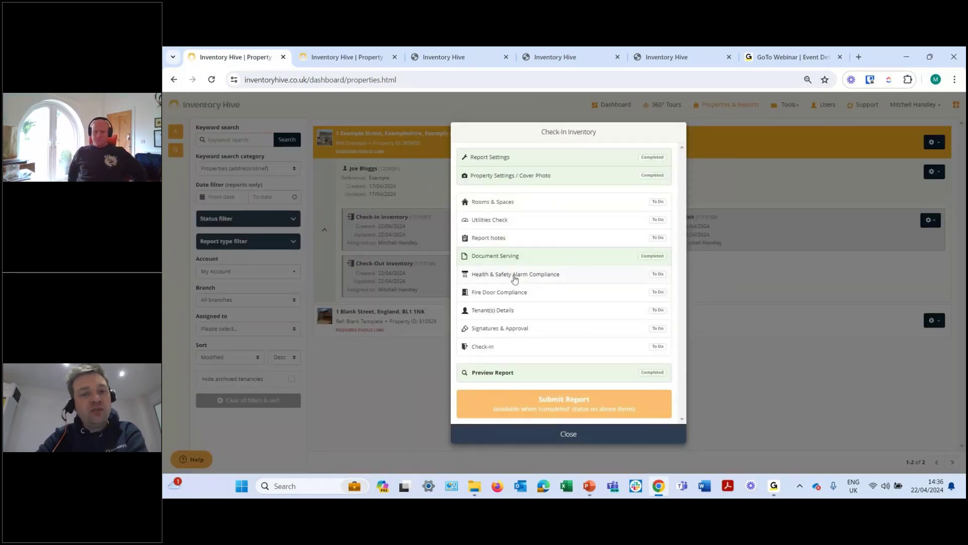
In Health & Safety Alarm Compliance, answer Yes for smoke/heat alarms on all floors, working test buttons and missing units, and No for approaching end of life
{"action": "left_click", "coordinate": [538, 281]}
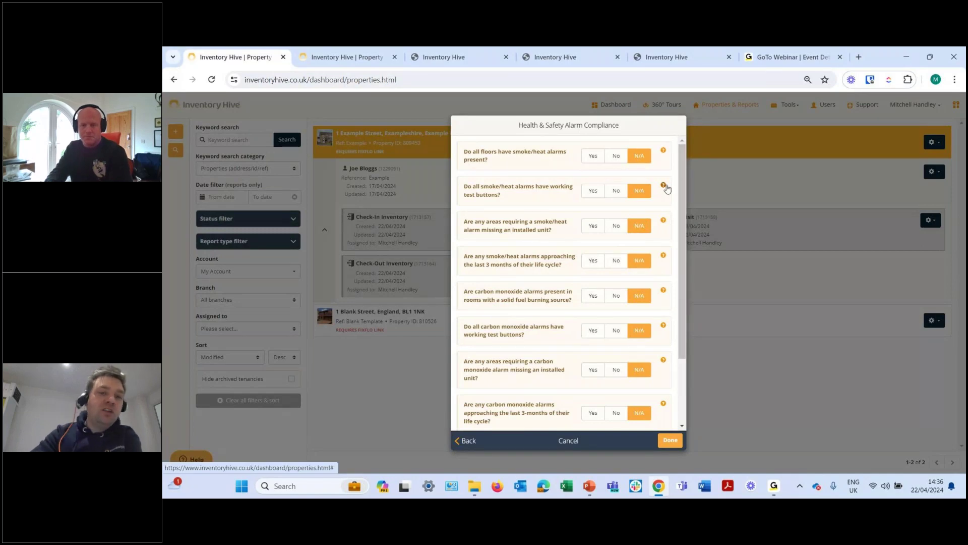
{"action": "left_click", "coordinate": [663, 152]}
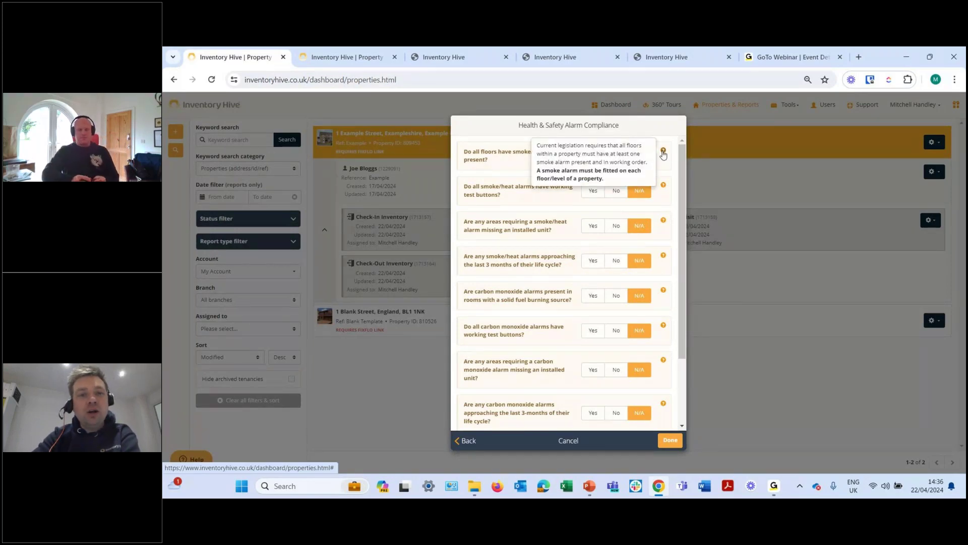
{"action": "left_click", "coordinate": [594, 156]}
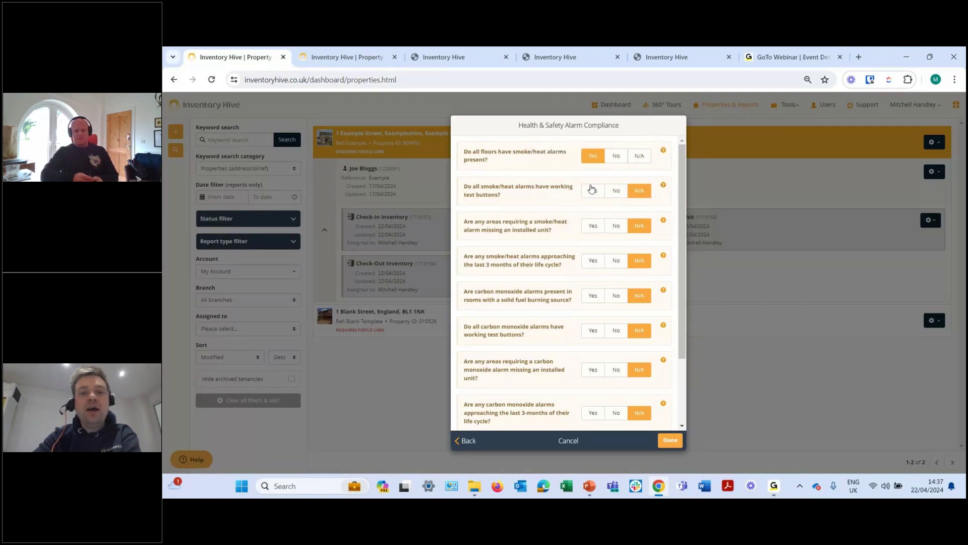
{"action": "left_click", "coordinate": [593, 190]}
{"action": "left_click", "coordinate": [593, 225]}
{"action": "left_click", "coordinate": [616, 260]}
Answer No for carbon monoxide alarms present and working test buttons, Yes for missing units and approaching end of life, and complete the section
{"action": "left_click", "coordinate": [618, 299]}
{"action": "left_click", "coordinate": [616, 330]}
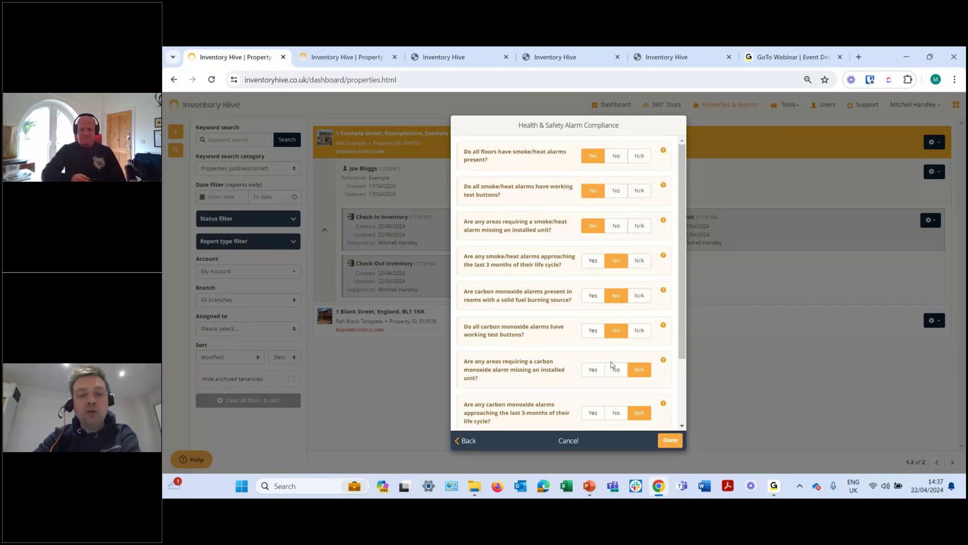
{"action": "left_click", "coordinate": [598, 372]}
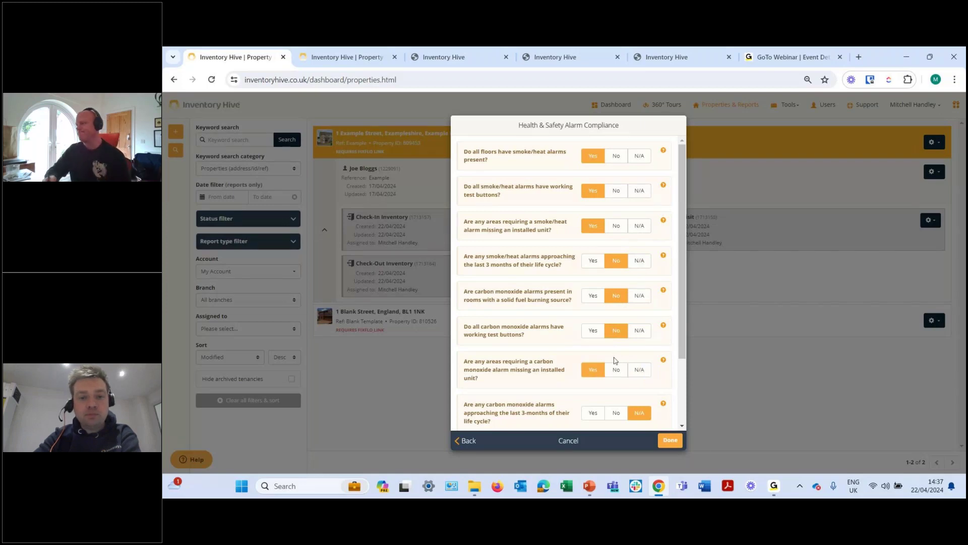
{"action": "left_click", "coordinate": [593, 412]}
{"action": "scroll", "coordinate": [593, 412], "scroll_direction": "down", "scroll_amount": 2}
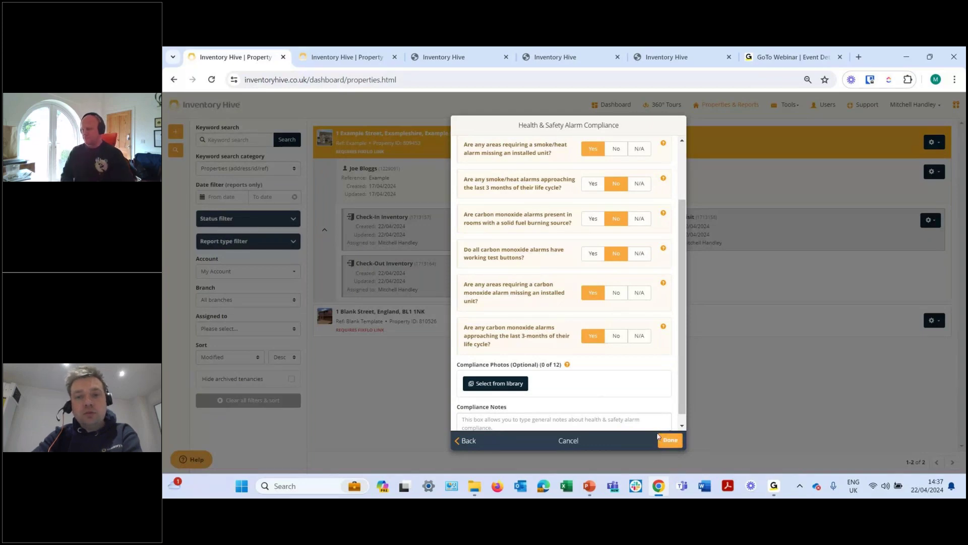
{"action": "left_click", "coordinate": [661, 439]}
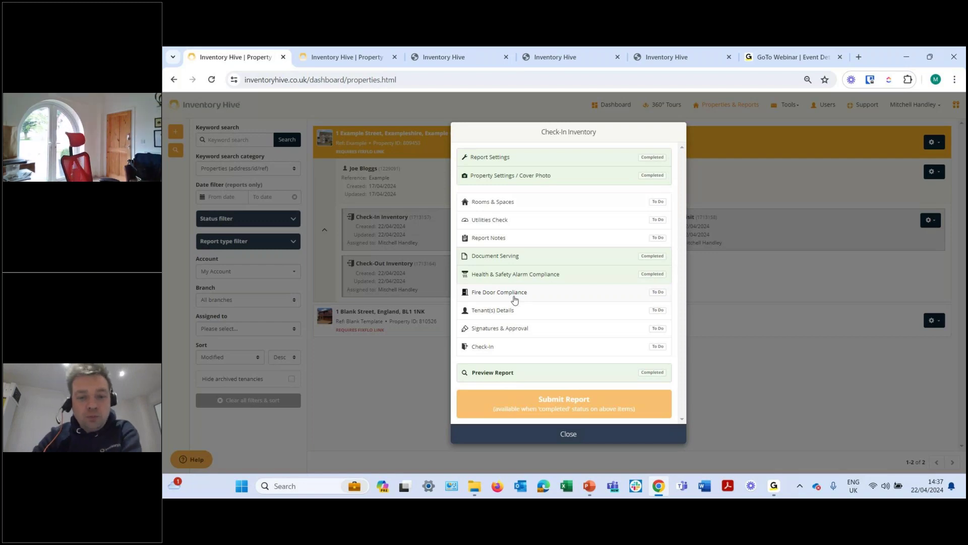
{"action": "left_click", "coordinate": [770, 492]}
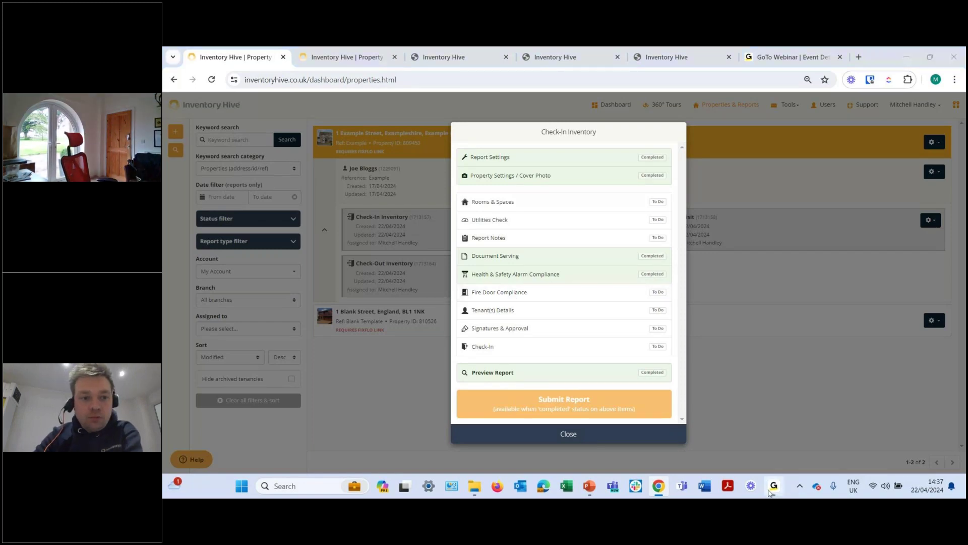
{"action": "left_click", "coordinate": [773, 487]}
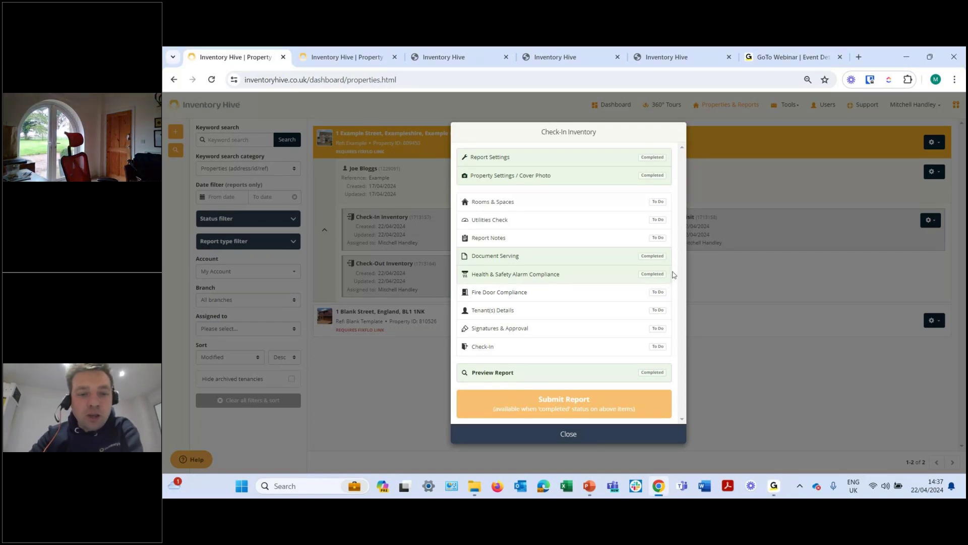
In Fire Door Compliance, review the fire door questions, answer No to including them in the report, and complete the section
{"action": "left_click", "coordinate": [516, 297]}
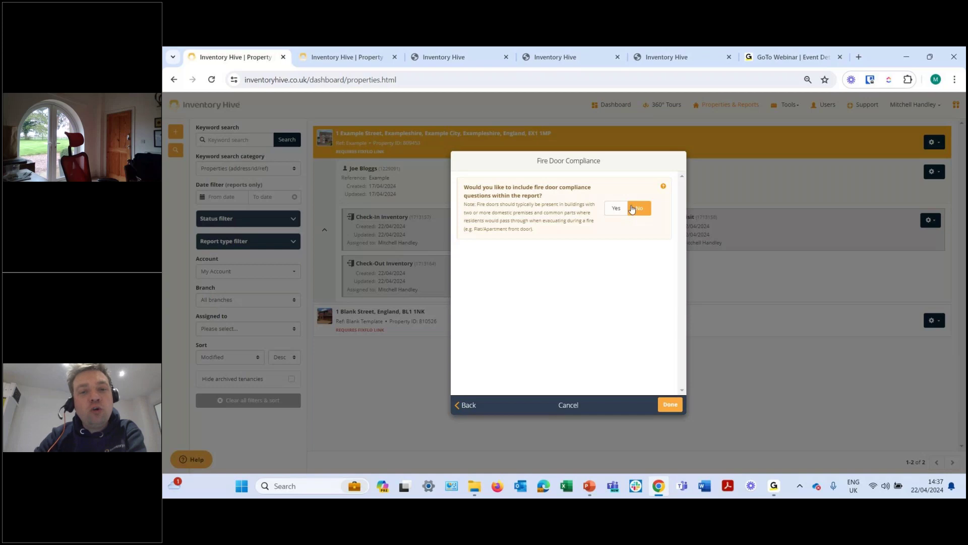
{"action": "left_click", "coordinate": [621, 214]}
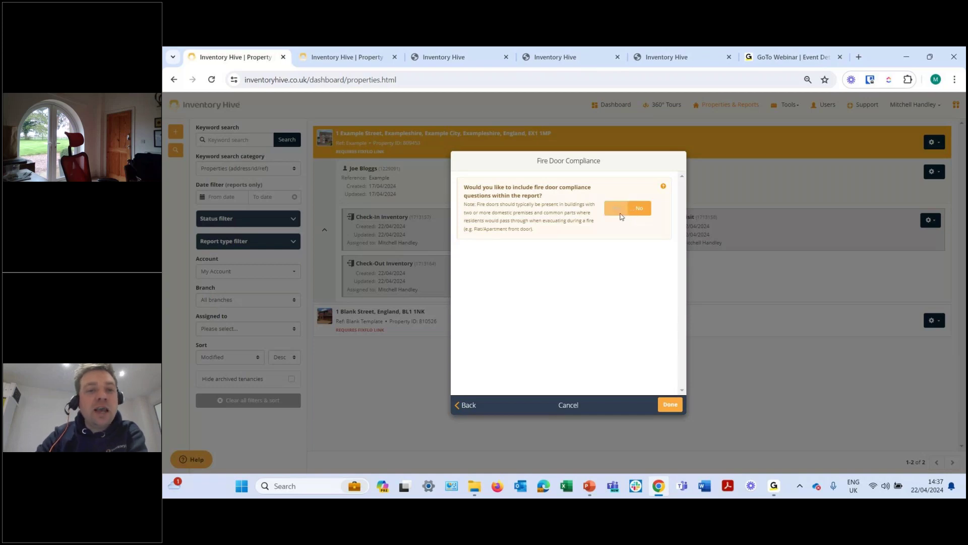
{"action": "scroll", "coordinate": [598, 264], "scroll_direction": "down", "scroll_amount": 3}
{"action": "scroll", "coordinate": [599, 265], "scroll_direction": "up", "scroll_amount": 3}
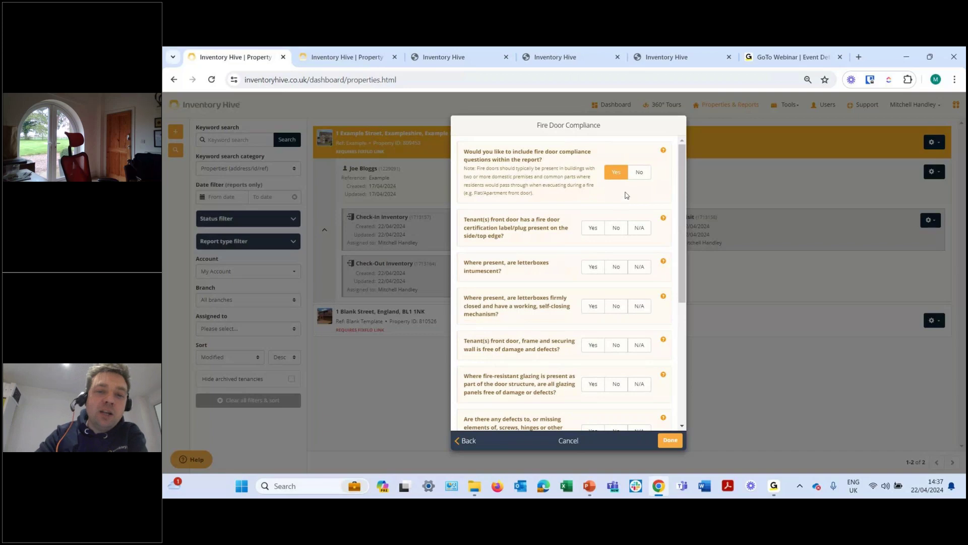
{"action": "left_click", "coordinate": [639, 173]}
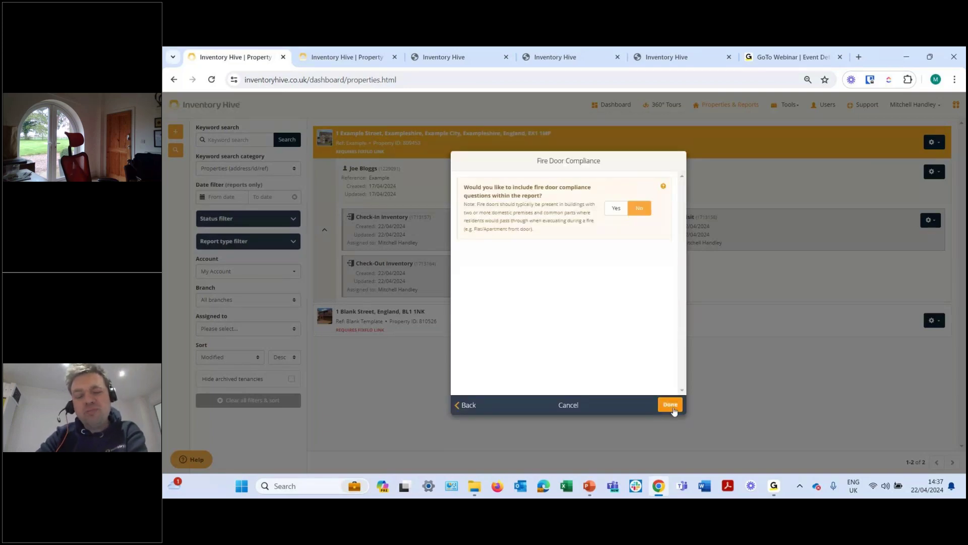
{"action": "left_click", "coordinate": [671, 405]}
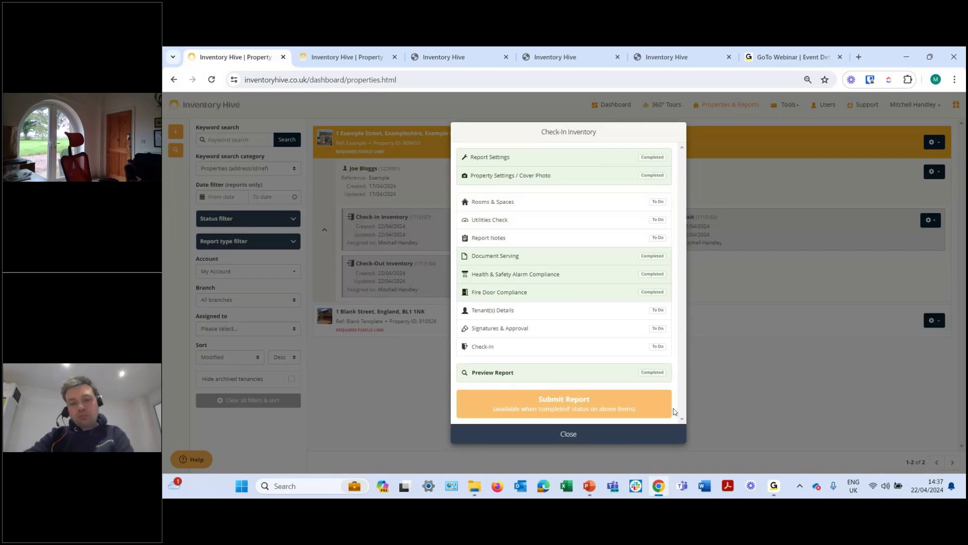
In the Check-In section, answer Yes for keys photographed and tested, appliance manuals handed over, and performing Fitness for Human Habitation Act compliance steps
{"action": "left_click", "coordinate": [495, 354]}
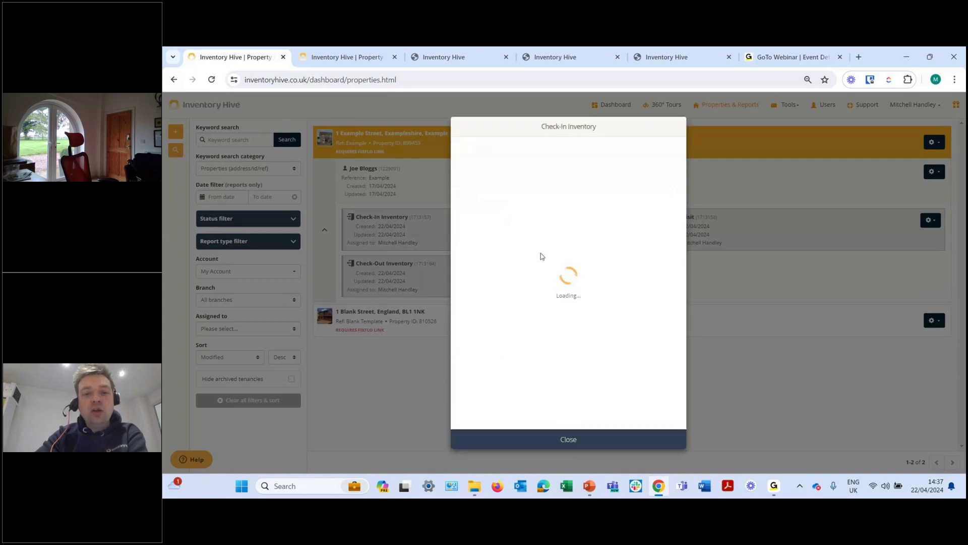
{"action": "left_click", "coordinate": [484, 216]}
{"action": "left_click", "coordinate": [481, 303]}
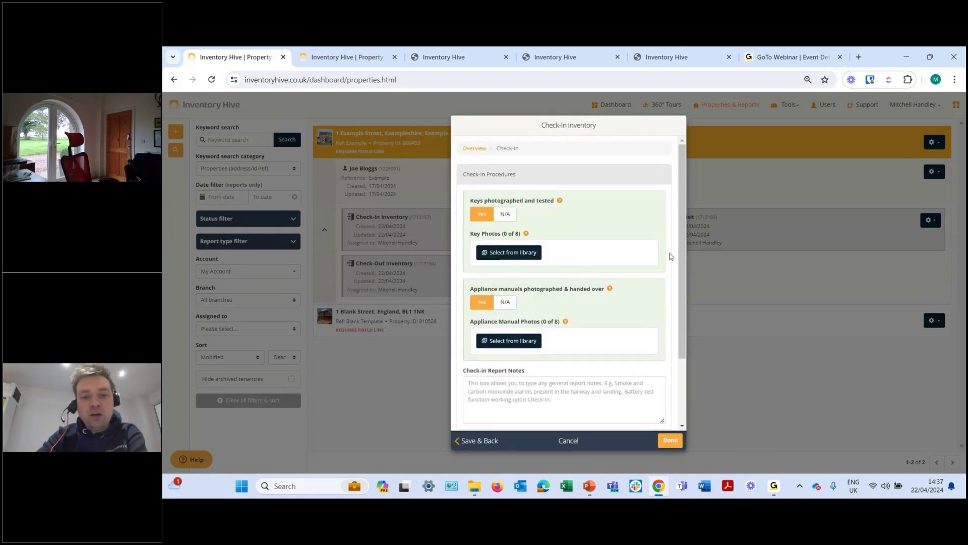
{"action": "scroll", "coordinate": [605, 373], "scroll_direction": "down", "scroll_amount": 2}
{"action": "left_click", "coordinate": [616, 368]}
Examine the Habitation Compliance Checklist questions and leave the Check-In section without saving
{"action": "scroll", "coordinate": [614, 353], "scroll_direction": "down", "scroll_amount": 3}
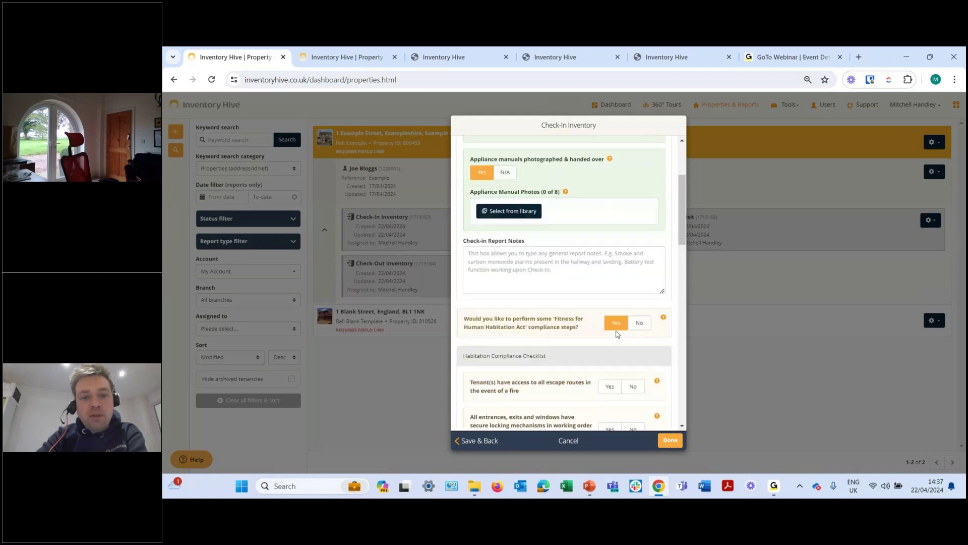
{"action": "scroll", "coordinate": [613, 331], "scroll_direction": "down", "scroll_amount": 4}
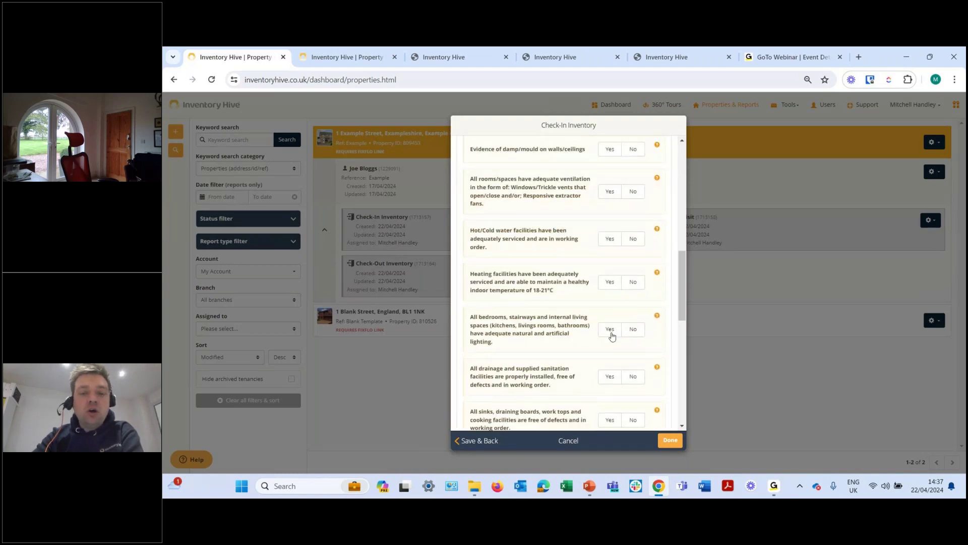
{"action": "scroll", "coordinate": [611, 331], "scroll_direction": "up", "scroll_amount": 6}
{"action": "scroll", "coordinate": [612, 332], "scroll_direction": "down", "scroll_amount": 8}
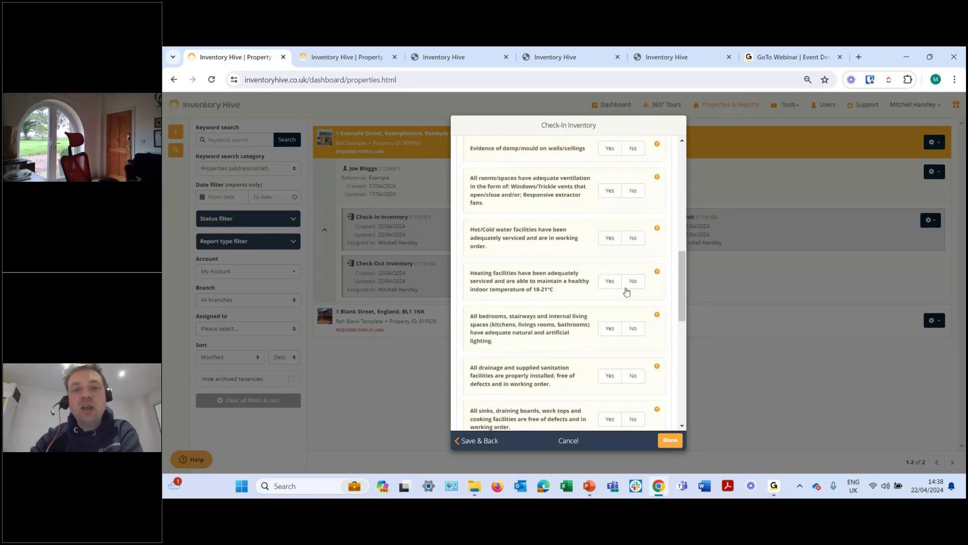
{"action": "scroll", "coordinate": [626, 291], "scroll_direction": "up", "scroll_amount": 4}
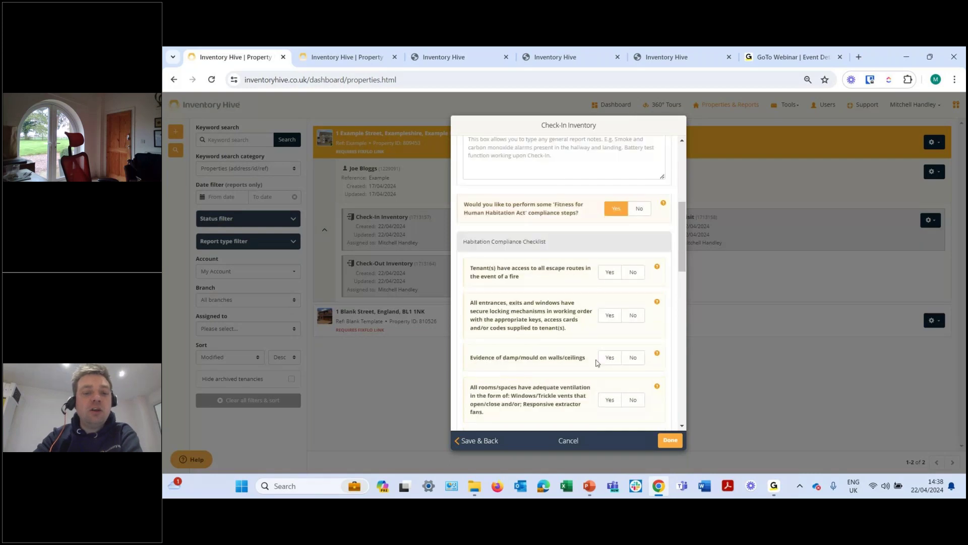
{"action": "left_click", "coordinate": [569, 441]}
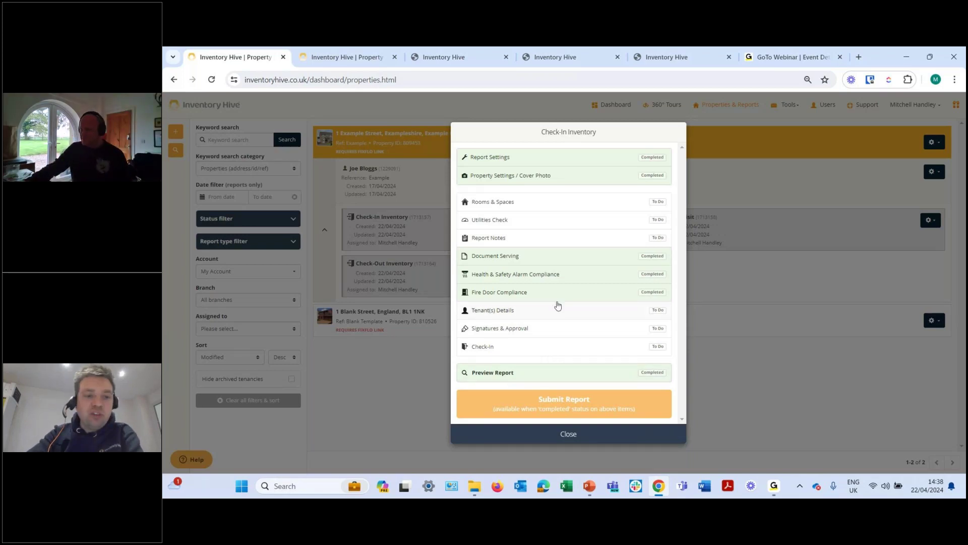
Leave the Check-In Inventory, continue the Interim Visit report and open its Rooms & Spaces list
{"action": "left_click", "coordinate": [932, 223]}
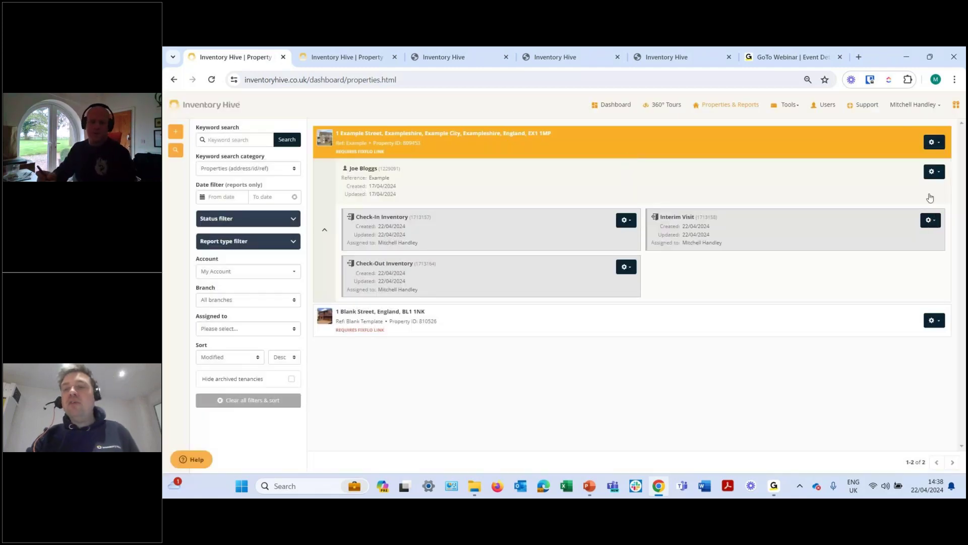
{"action": "left_click", "coordinate": [774, 486]}
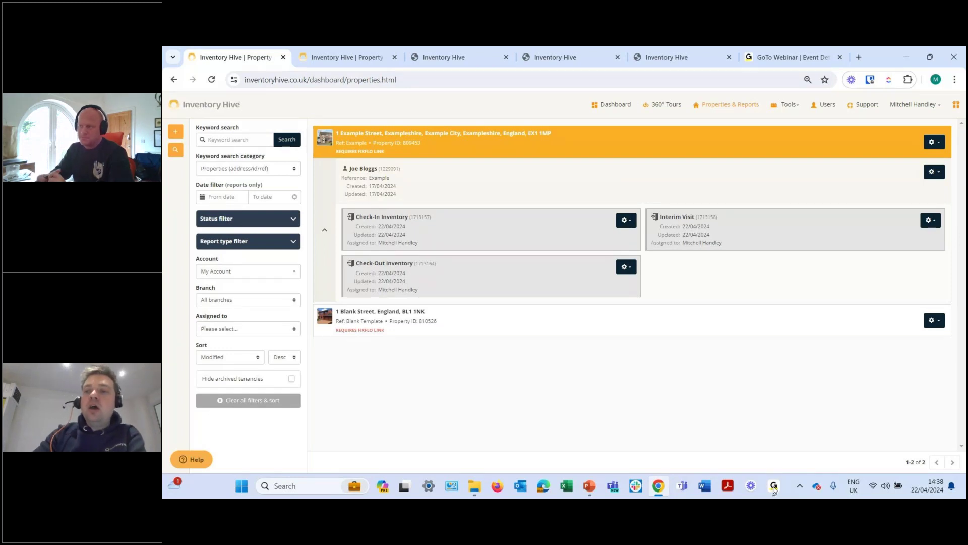
{"action": "left_click", "coordinate": [931, 220]}
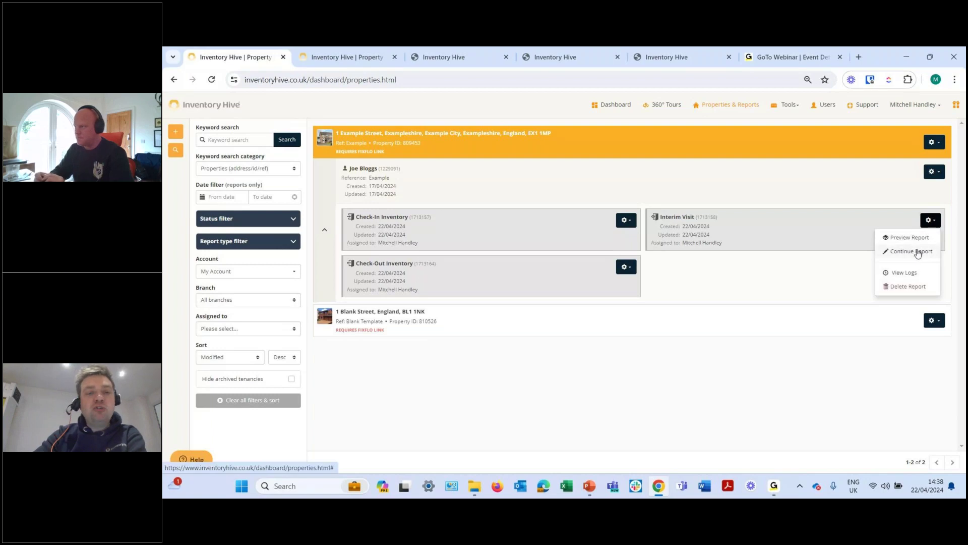
{"action": "left_click", "coordinate": [918, 251]}
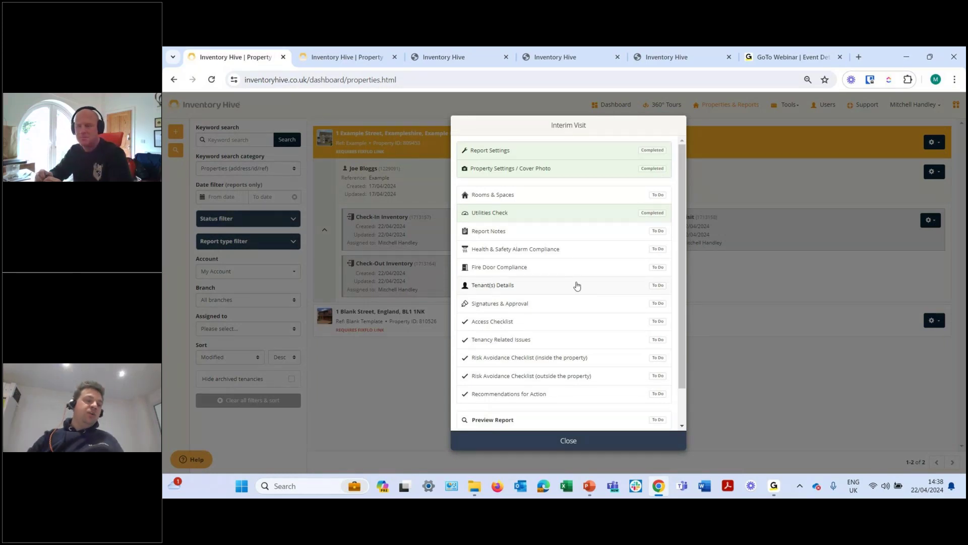
{"action": "left_click", "coordinate": [606, 290]}
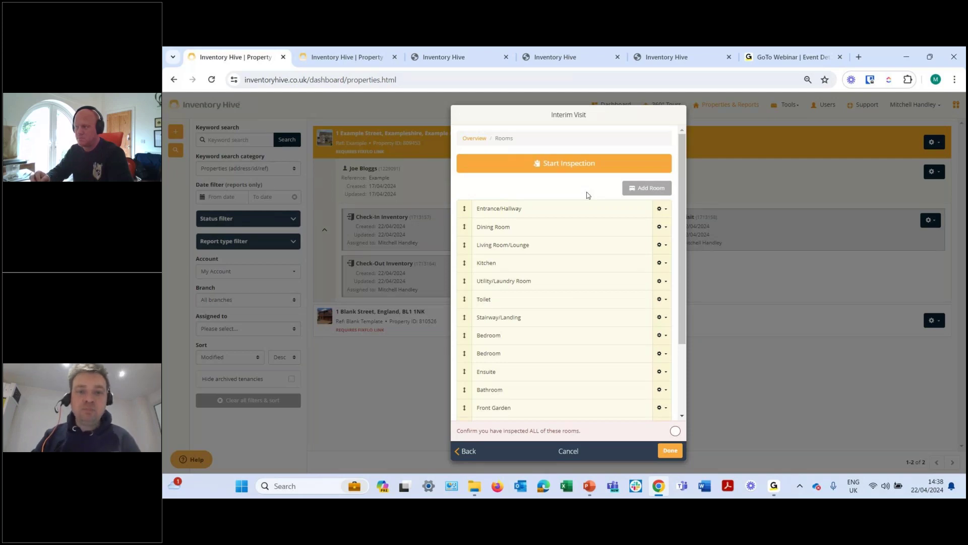
Describe the Entrance/Hallway's General Overview with the library comments "No tenancy agreement breaches evident" and "No maintenance issues raised"
{"action": "left_click", "coordinate": [541, 208]}
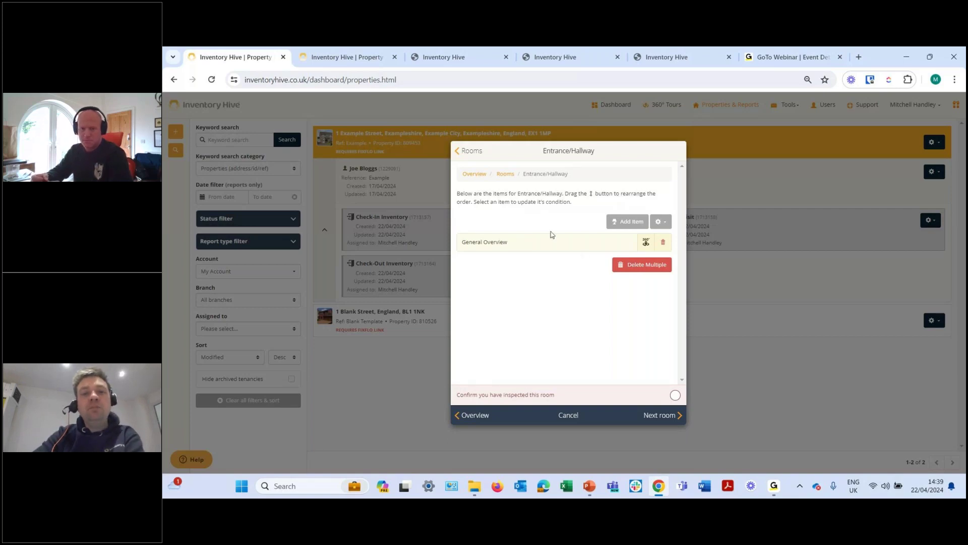
{"action": "left_click", "coordinate": [536, 245]}
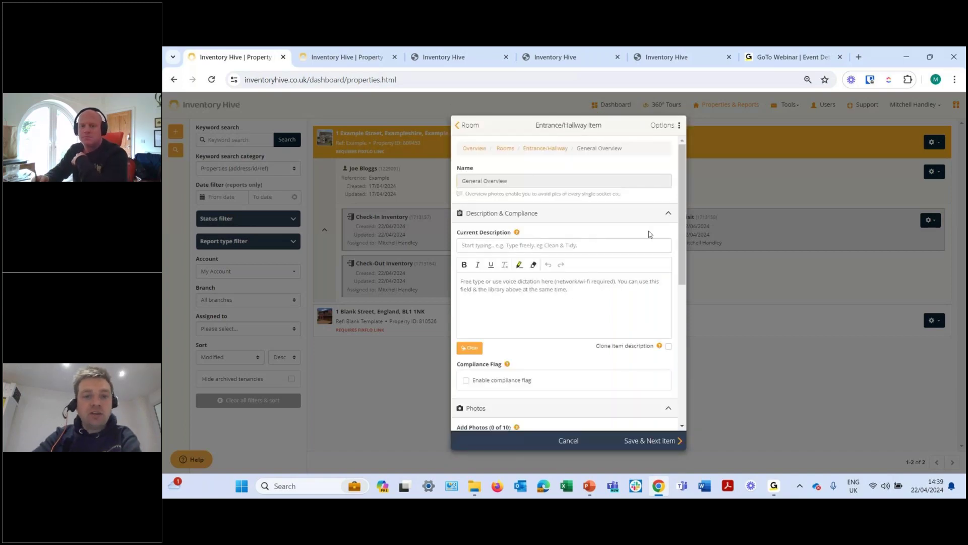
{"action": "left_click", "coordinate": [651, 245]}
{"action": "left_click_drag", "start_coordinate": [667, 271], "coordinate": [666, 340]}
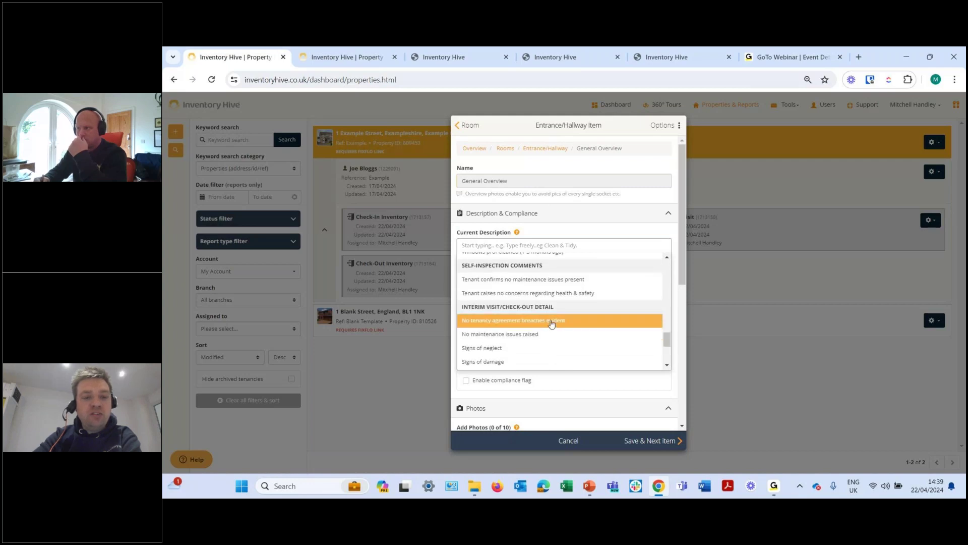
{"action": "left_click", "coordinate": [552, 324]}
{"action": "left_click", "coordinate": [541, 336]}
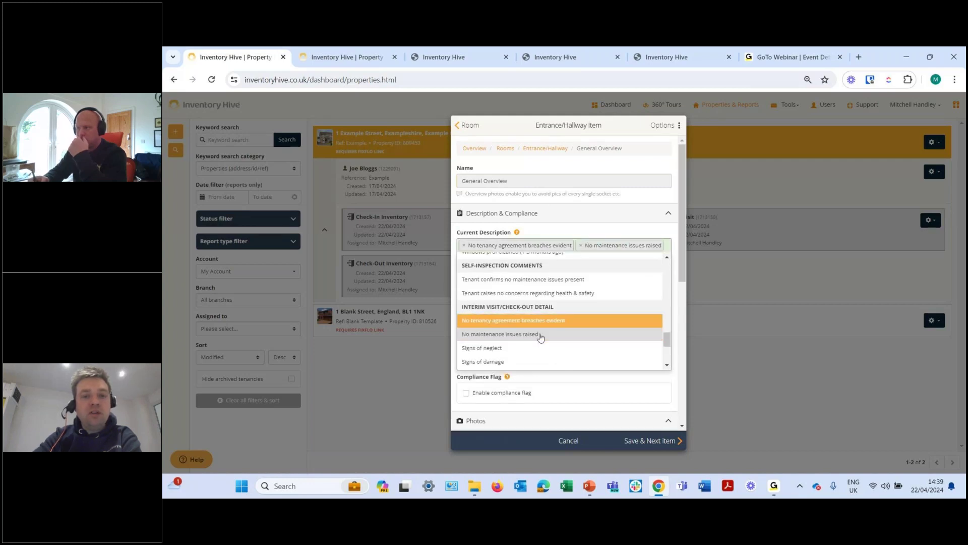
{"action": "left_click", "coordinate": [582, 228]}
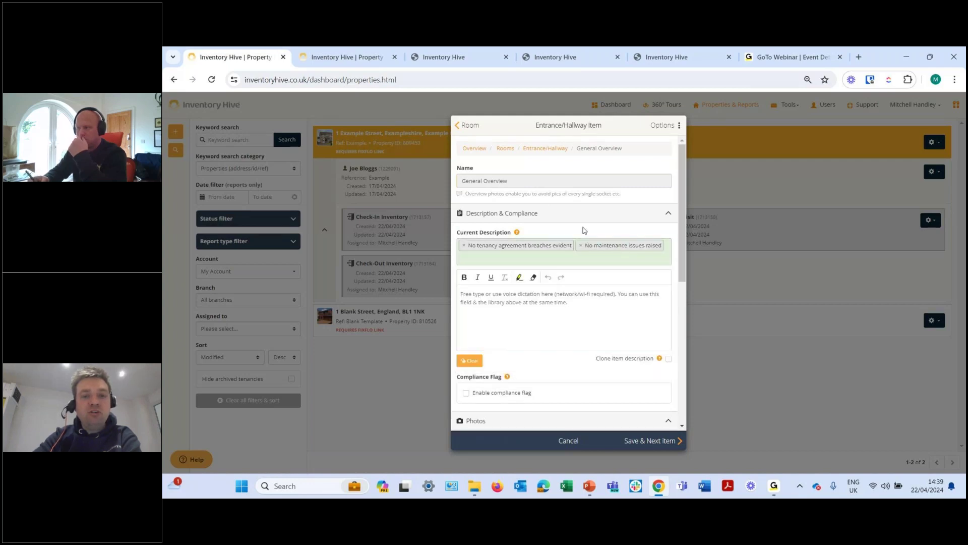
Clone the General Overview description to the other rooms, save the item and return to the rooms list
{"action": "left_click", "coordinate": [669, 359]}
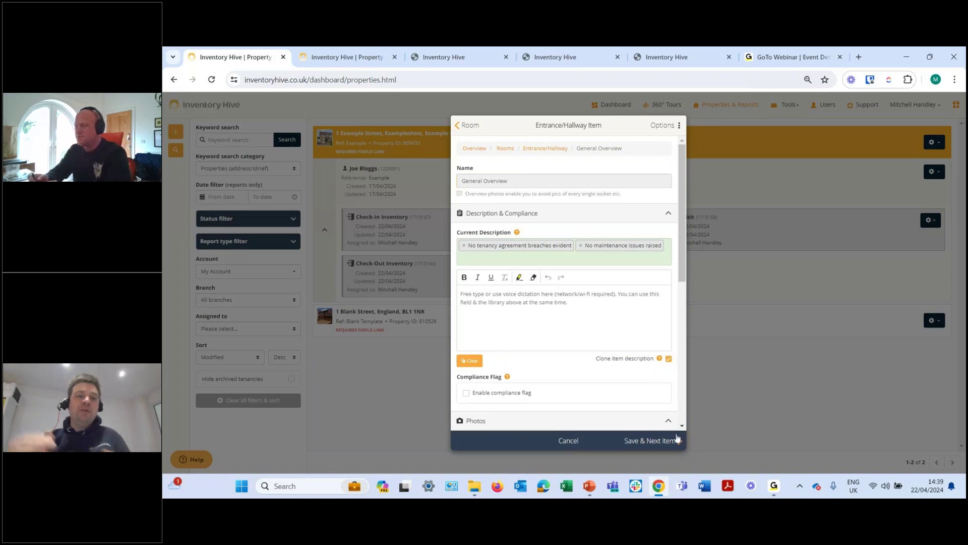
{"action": "left_click", "coordinate": [650, 440]}
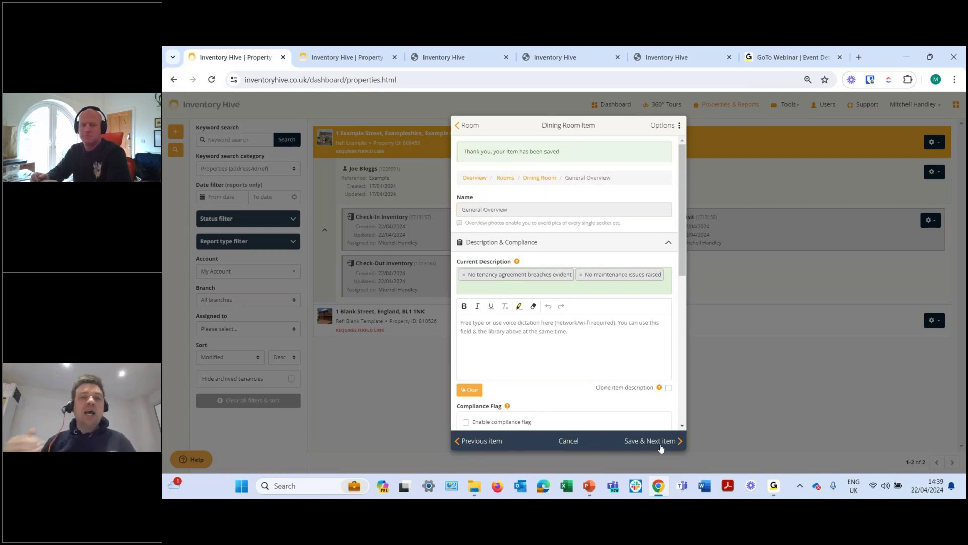
{"action": "left_click", "coordinate": [553, 181]}
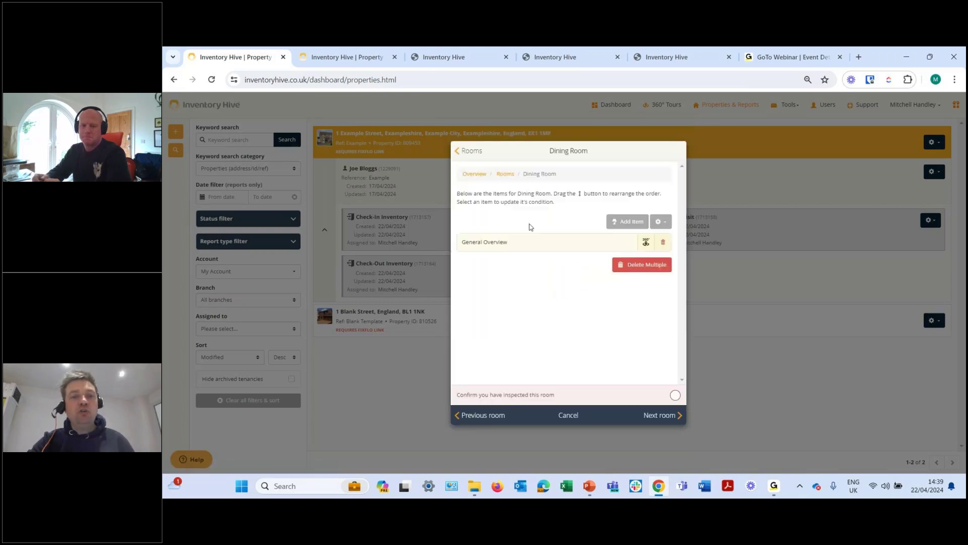
{"action": "left_click", "coordinate": [509, 179]}
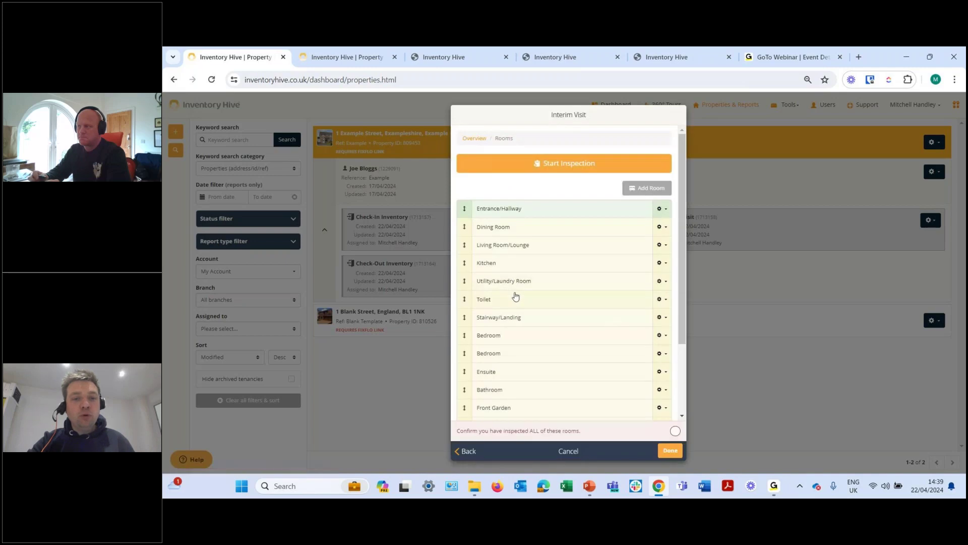
In the Kitchen's General Overview, remove the "No maintenance issues raised" comment, save the item and add a new one
{"action": "left_click", "coordinate": [506, 269]}
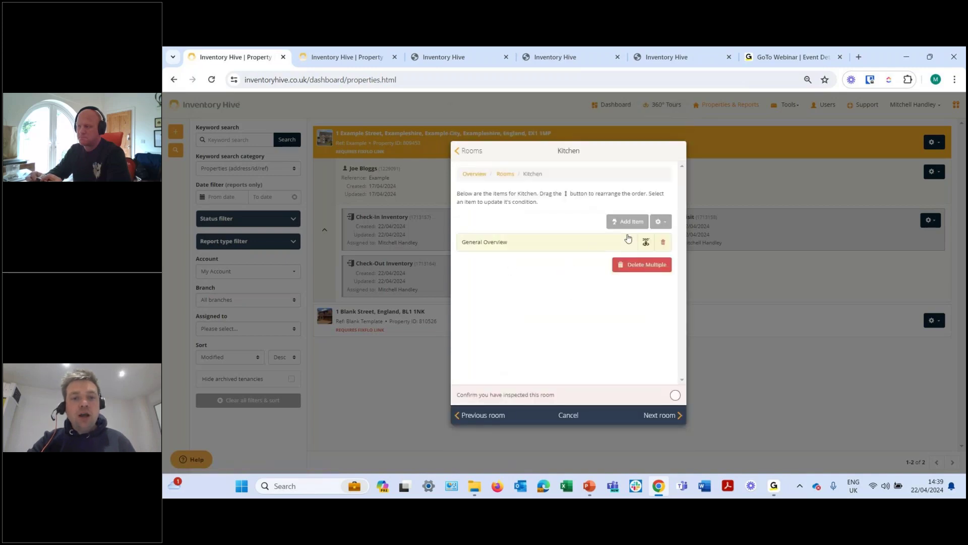
{"action": "left_click", "coordinate": [594, 250]}
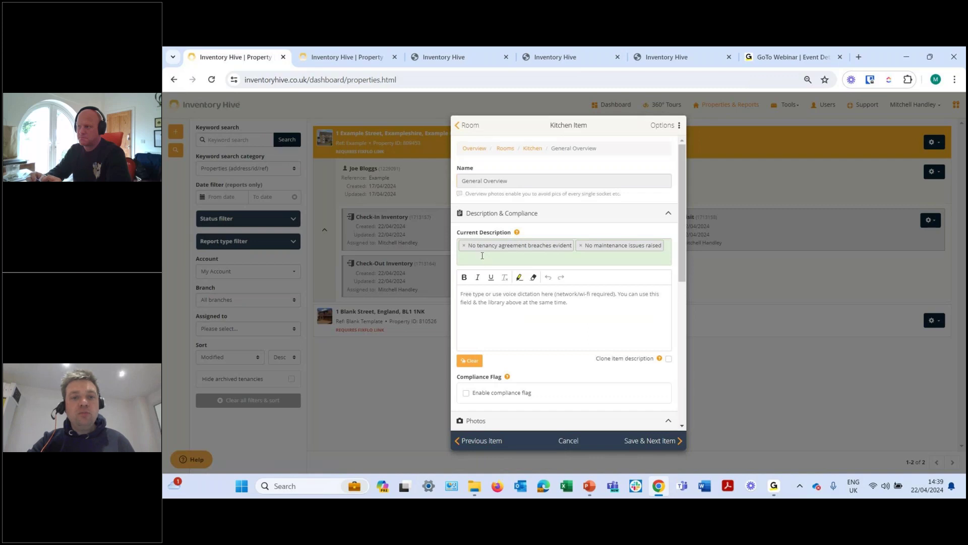
{"action": "left_click", "coordinate": [581, 247]}
{"action": "left_click", "coordinate": [599, 228]}
{"action": "left_click", "coordinate": [658, 129]}
{"action": "left_click", "coordinate": [652, 159]}
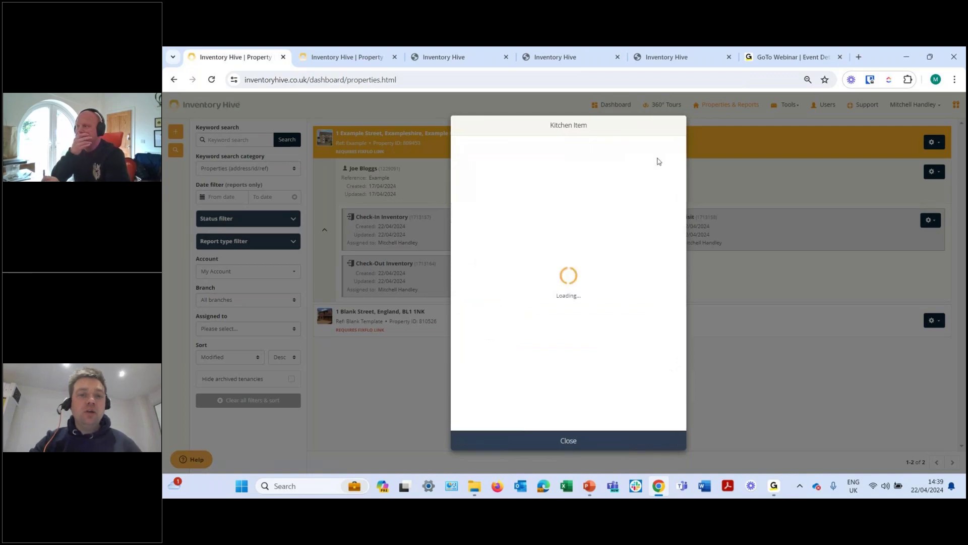
Name the new Kitchen item Oven and describe it as "The oven does not work and it need professionally cleaned."
{"action": "left_click", "coordinate": [498, 203]}
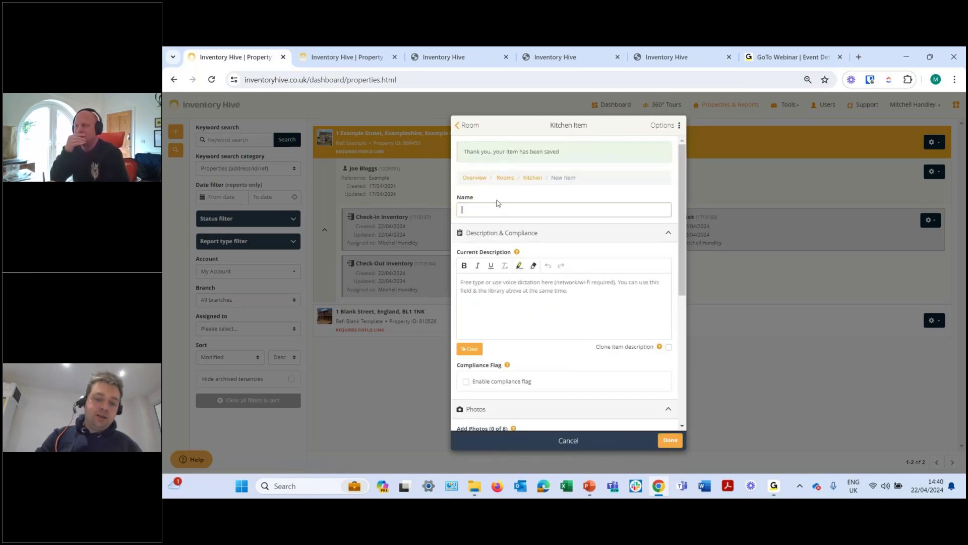
{"action": "type", "text": "Oven"}
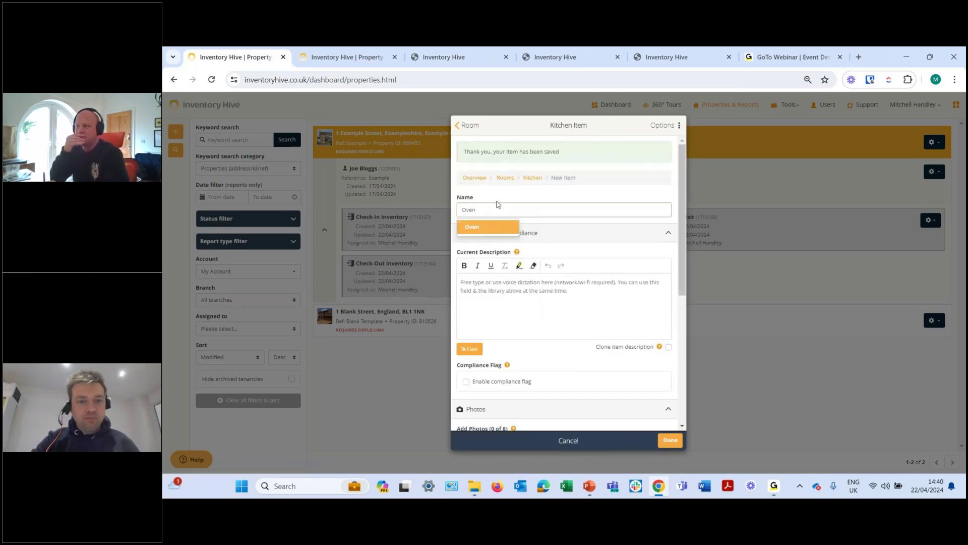
{"action": "left_click", "coordinate": [496, 228]}
{"action": "left_click", "coordinate": [522, 323]}
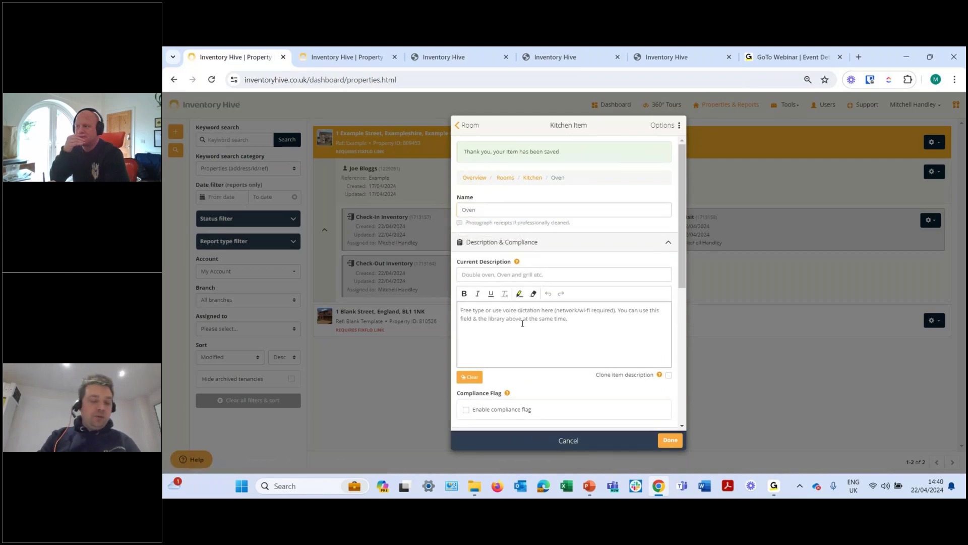
{"action": "type", "text": "The oven "}
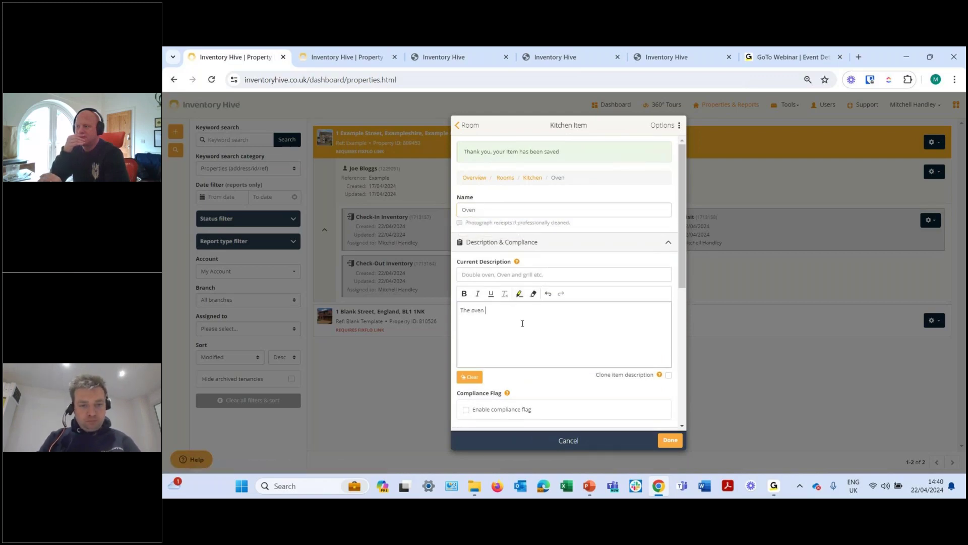
{"action": "type", "text": "does not work"}
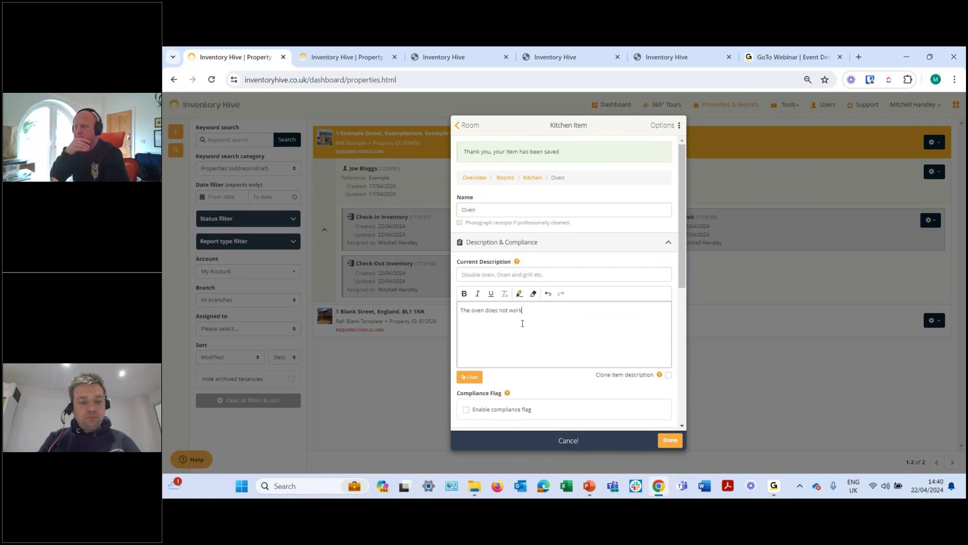
{"action": "type", "text": " and it need p"}
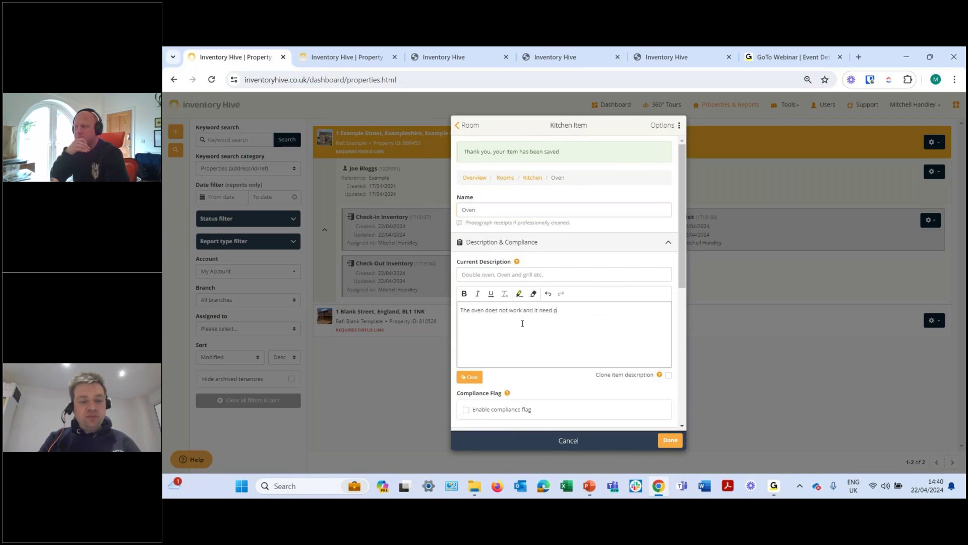
{"action": "type", "text": "rofessionally cle"}
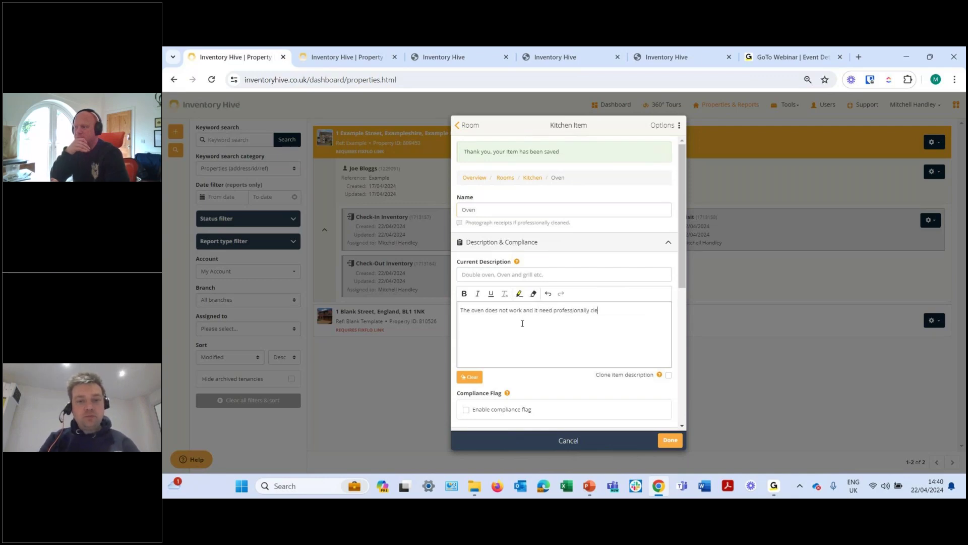
{"action": "type", "text": "aned."}
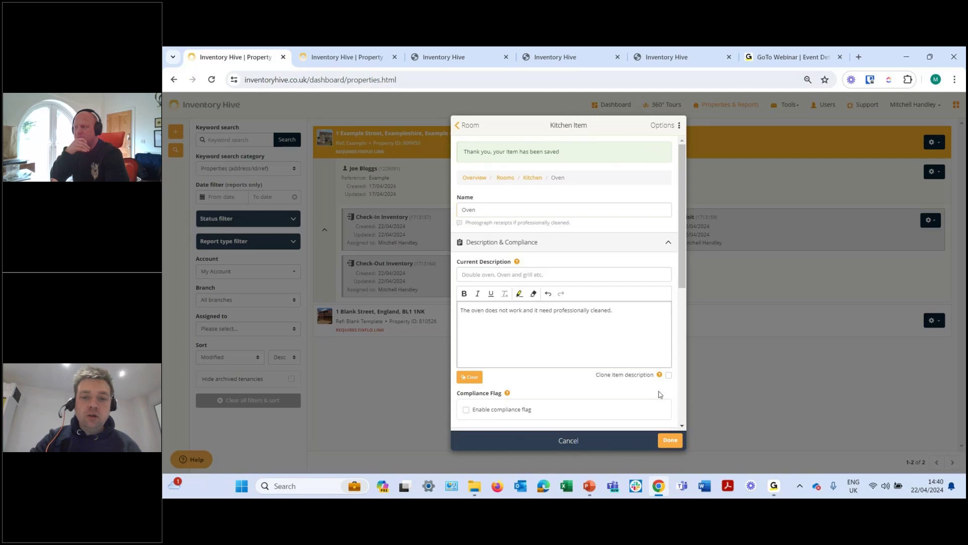
Rate the Oven's current condition as Poor and its current cleanliness as Fair
{"action": "left_click_drag", "start_coordinate": [685, 252], "coordinate": [685, 340]}
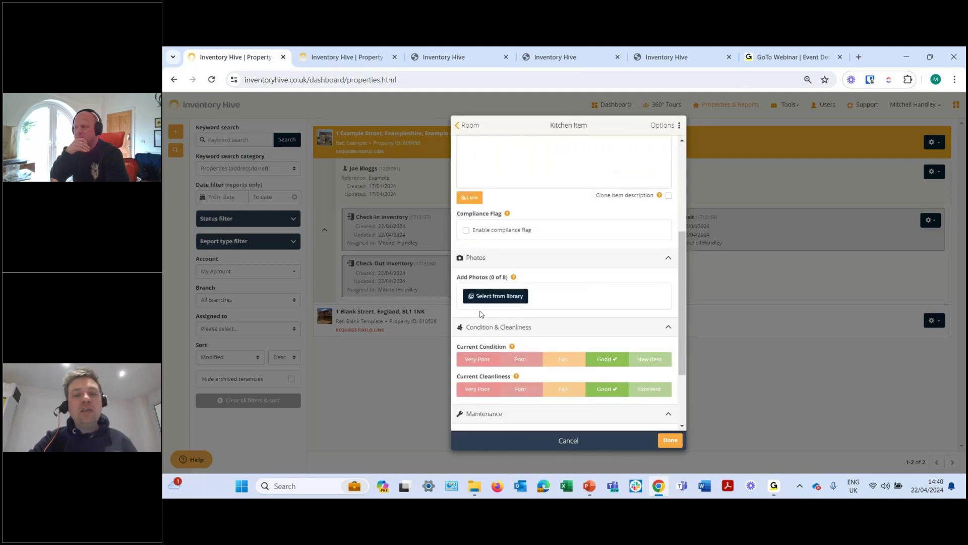
{"action": "left_click", "coordinate": [523, 359]}
{"action": "left_click", "coordinate": [564, 389]}
Flag the Oven as "Item needs repairing and cleaning" with the tenant responsible, and save the item
{"action": "scroll", "coordinate": [563, 373], "scroll_direction": "down", "scroll_amount": 2}
{"action": "left_click", "coordinate": [511, 365]}
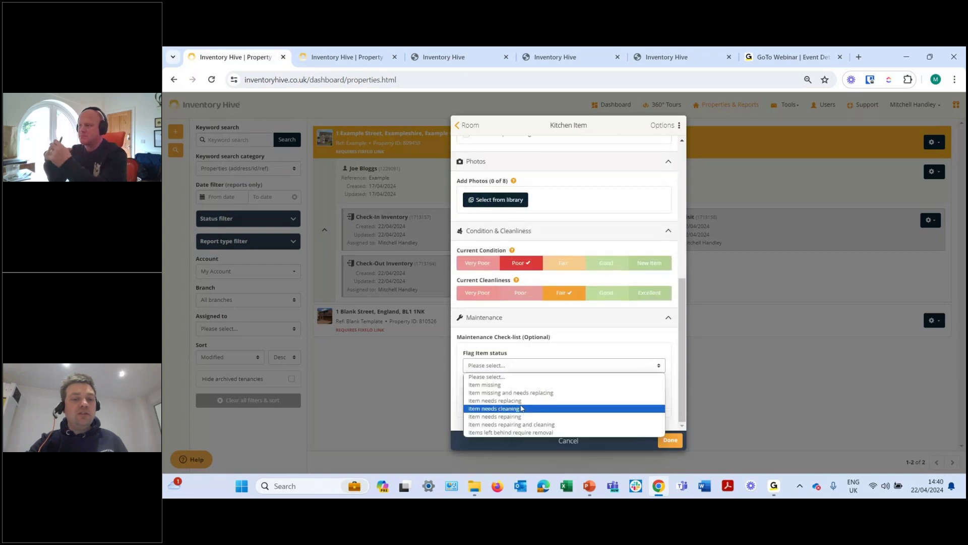
{"action": "left_click", "coordinate": [531, 424]}
{"action": "left_click", "coordinate": [522, 396]}
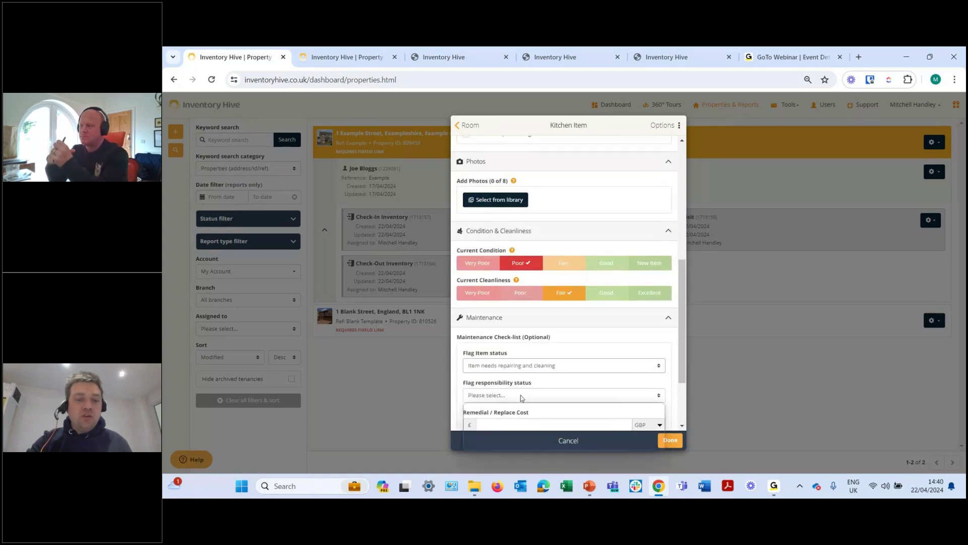
{"action": "left_click", "coordinate": [516, 410]}
{"action": "scroll", "coordinate": [519, 392], "scroll_direction": "down", "scroll_amount": 1}
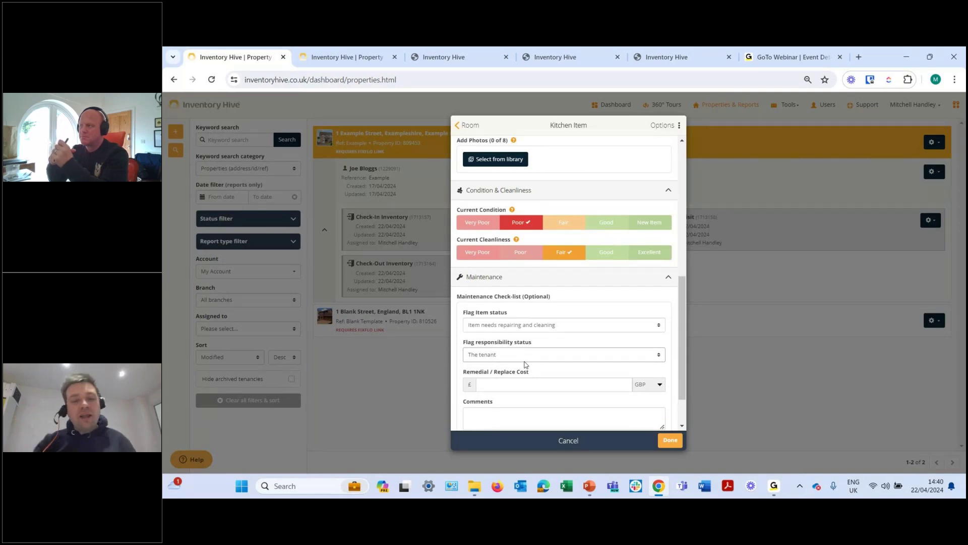
{"action": "scroll", "coordinate": [577, 341], "scroll_direction": "down", "scroll_amount": 1}
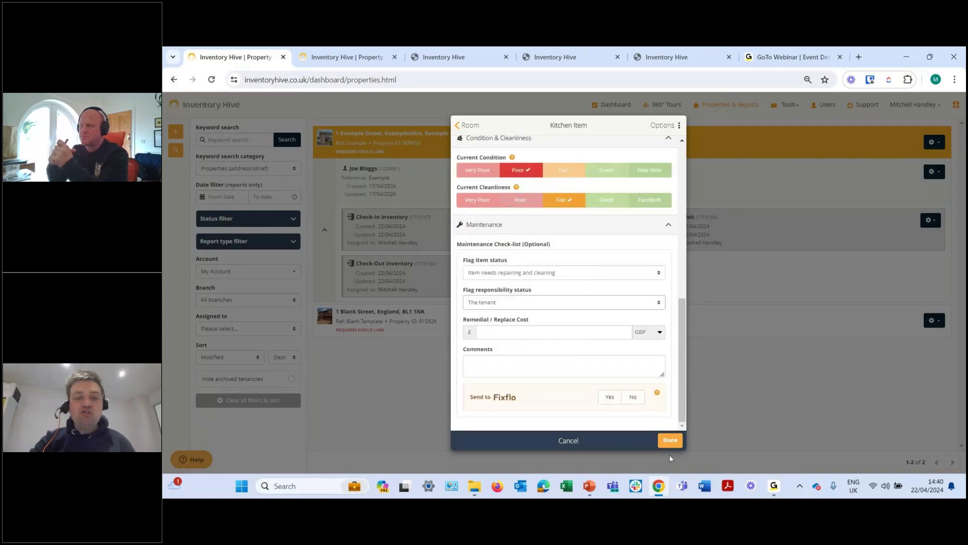
{"action": "left_click", "coordinate": [670, 439]}
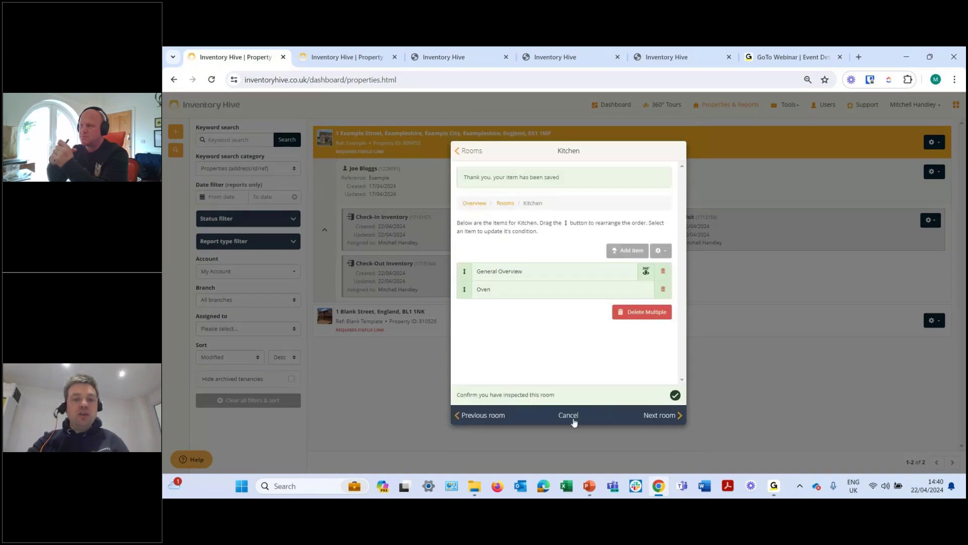
Leave the Kitchen and the rooms list, and open the preview of the Interim Visit report
{"action": "left_click", "coordinate": [574, 422]}
{"action": "left_click", "coordinate": [574, 455]}
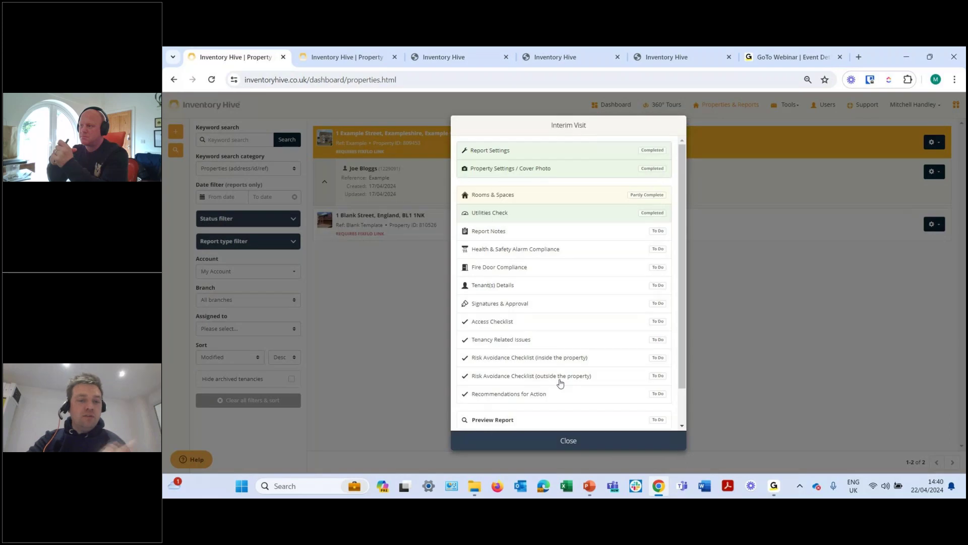
{"action": "scroll", "coordinate": [555, 382], "scroll_direction": "down", "scroll_amount": 1}
{"action": "left_click", "coordinate": [536, 379]}
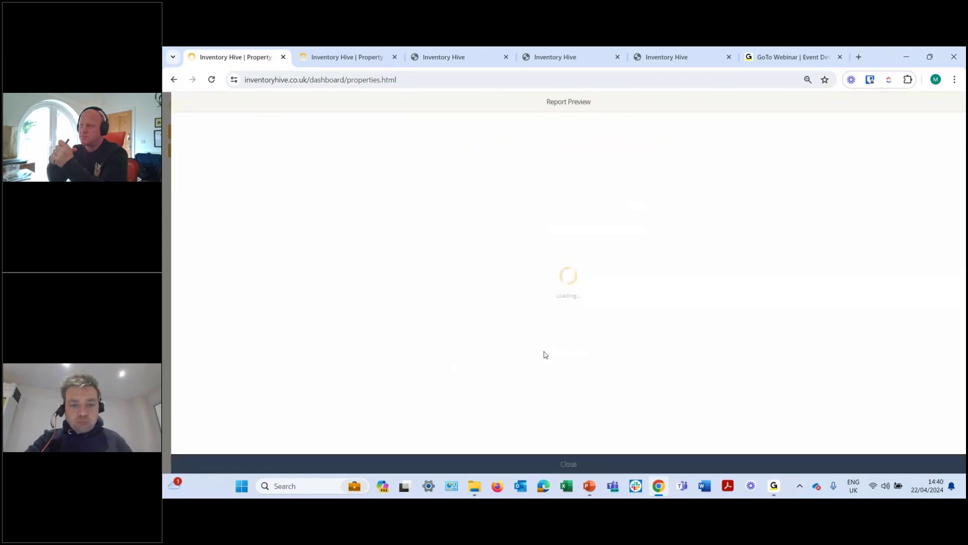
Examine the Maintenance Action Required summary and the Kitchen entries under Room Details, and finish the report preview
{"action": "left_click_drag", "start_coordinate": [423, 313], "coordinate": [520, 324]}
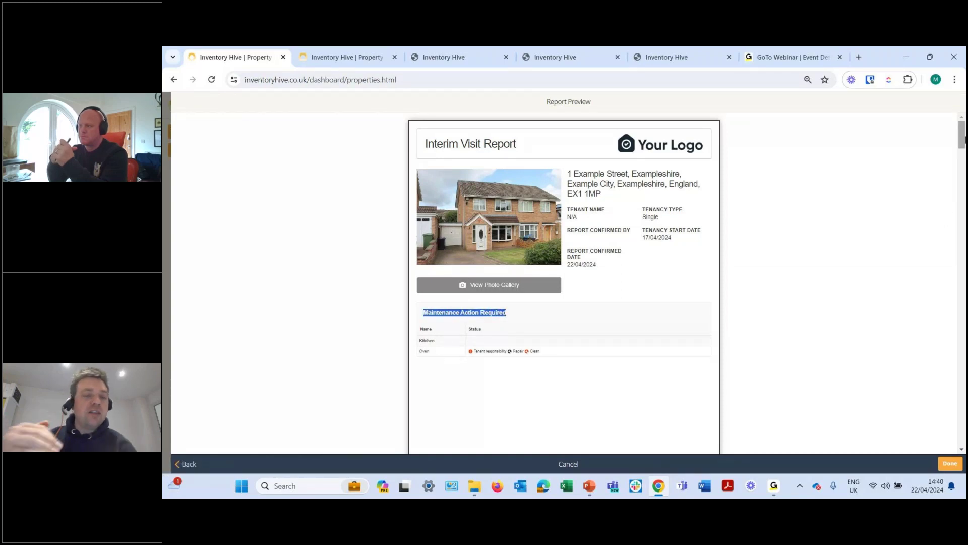
{"action": "left_click_drag", "start_coordinate": [961, 135], "coordinate": [964, 242]}
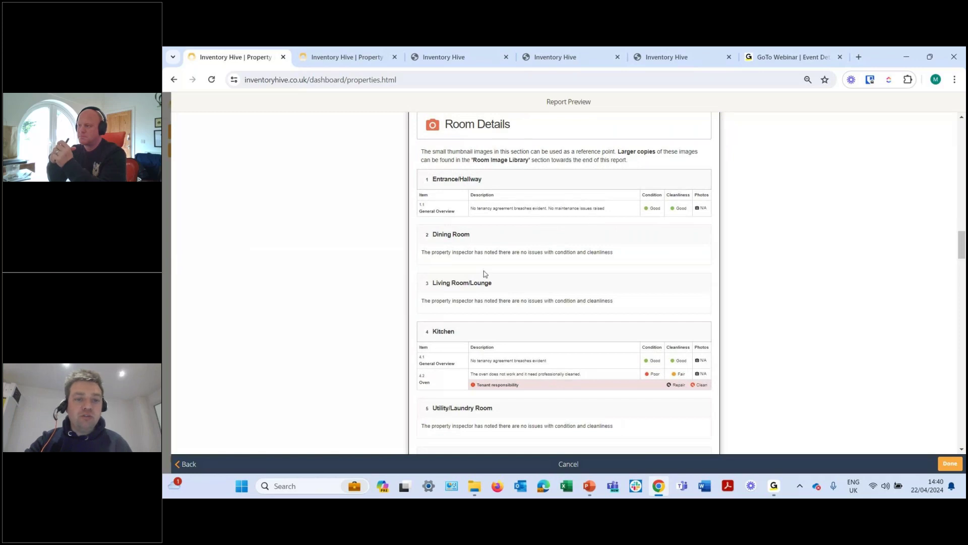
{"action": "scroll", "coordinate": [485, 274], "scroll_direction": "down", "scroll_amount": 4}
{"action": "scroll", "coordinate": [498, 267], "scroll_direction": "up", "scroll_amount": 5}
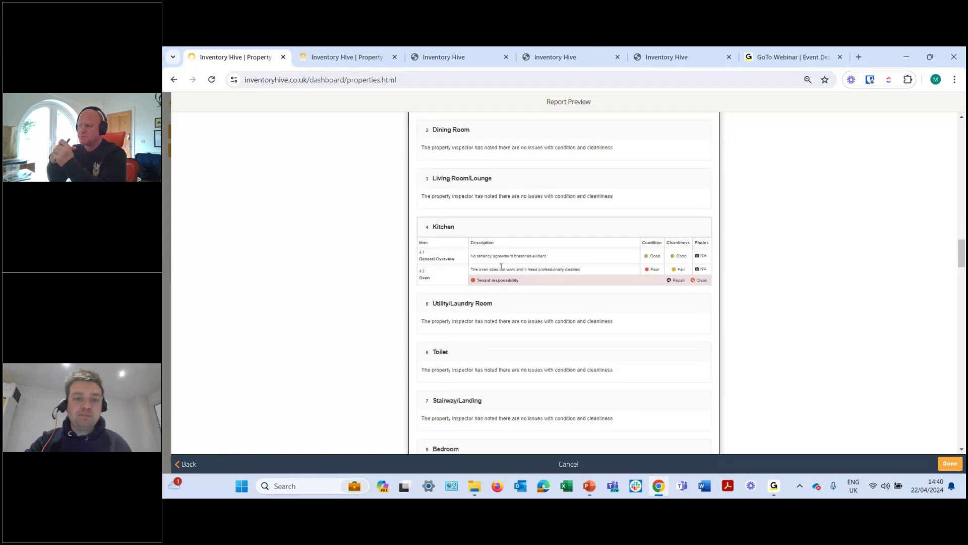
{"action": "scroll", "coordinate": [504, 269], "scroll_direction": "up", "scroll_amount": 1}
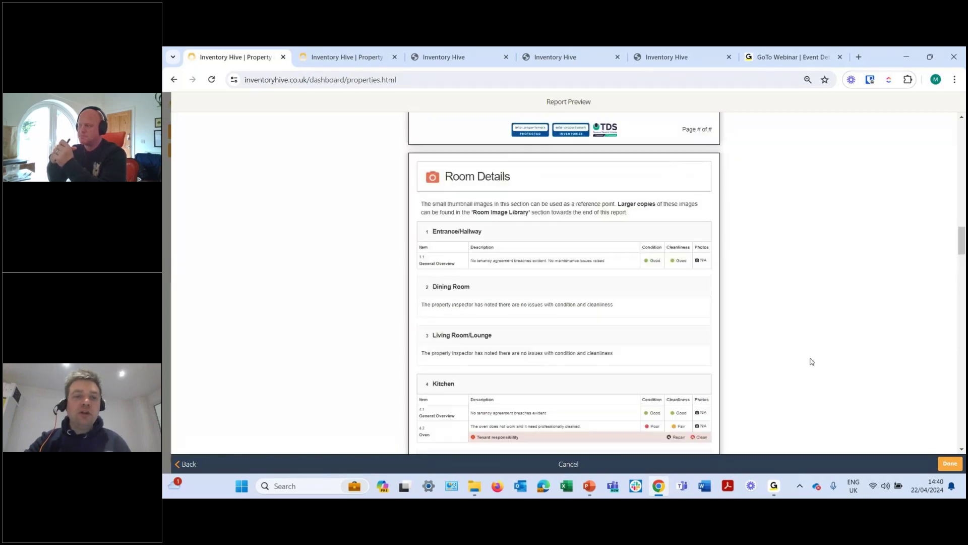
{"action": "left_click", "coordinate": [950, 463]}
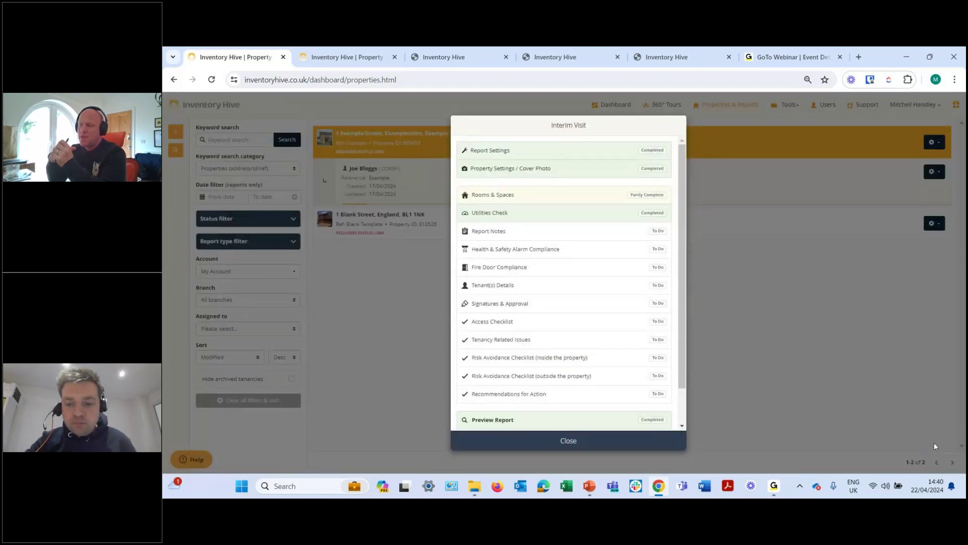
{"action": "left_click", "coordinate": [779, 494]}
{"action": "left_click", "coordinate": [777, 494]}
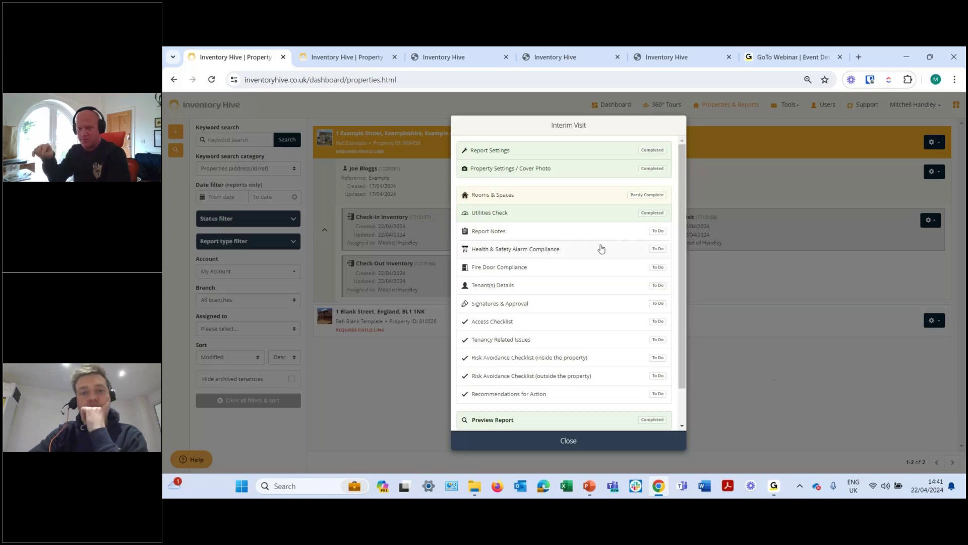
Open the Rooms & Spaces list and confirm that all rooms have been inspected
{"action": "left_click", "coordinate": [566, 205]}
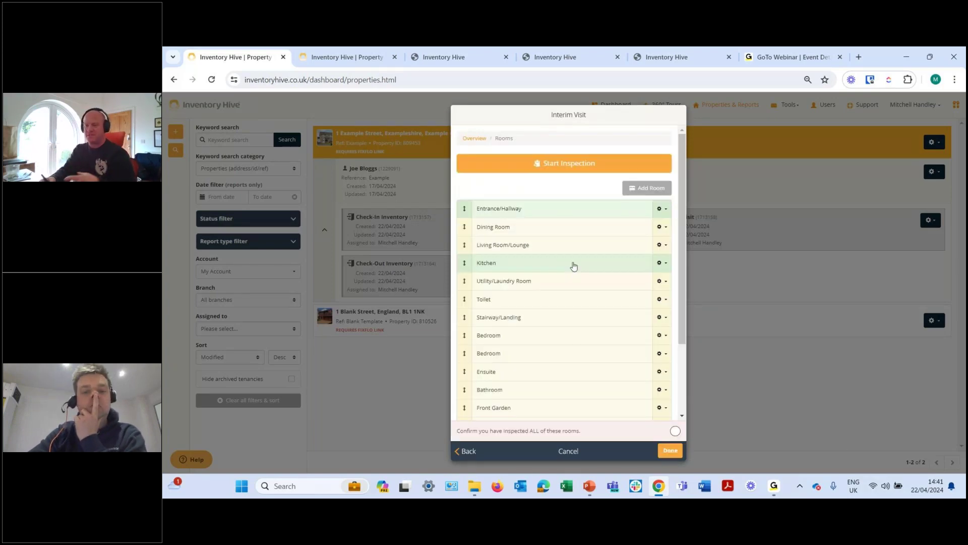
{"action": "left_click", "coordinate": [578, 432]}
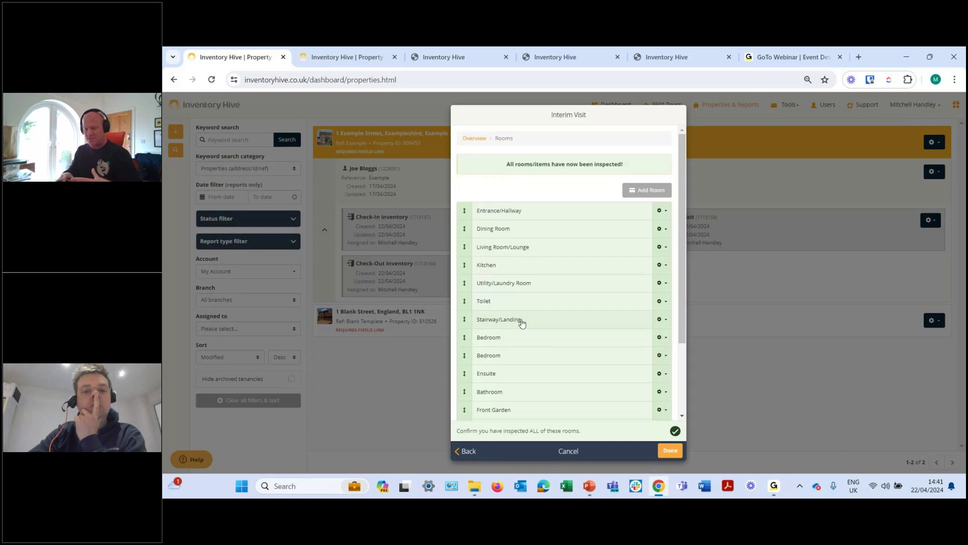
Add a Shower item to the Ensuite with the description "The shower is leaking."
{"action": "left_click", "coordinate": [513, 374]}
{"action": "left_click", "coordinate": [625, 222]}
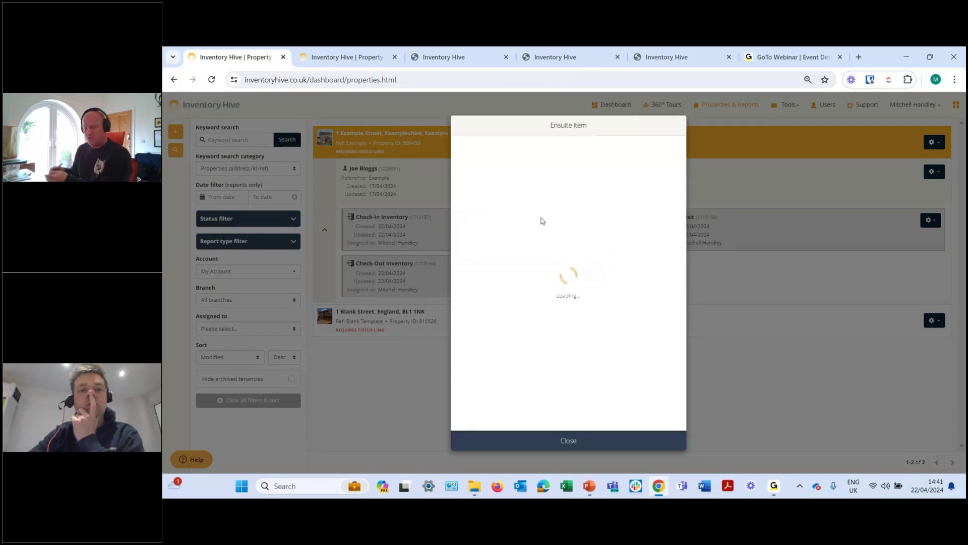
{"action": "type", "text": "Shower"}
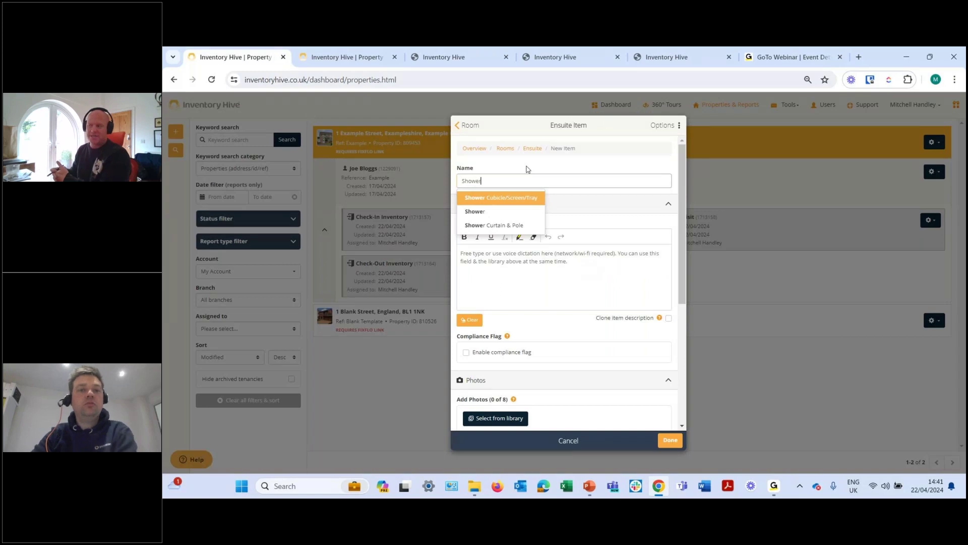
{"action": "left_click", "coordinate": [501, 211]}
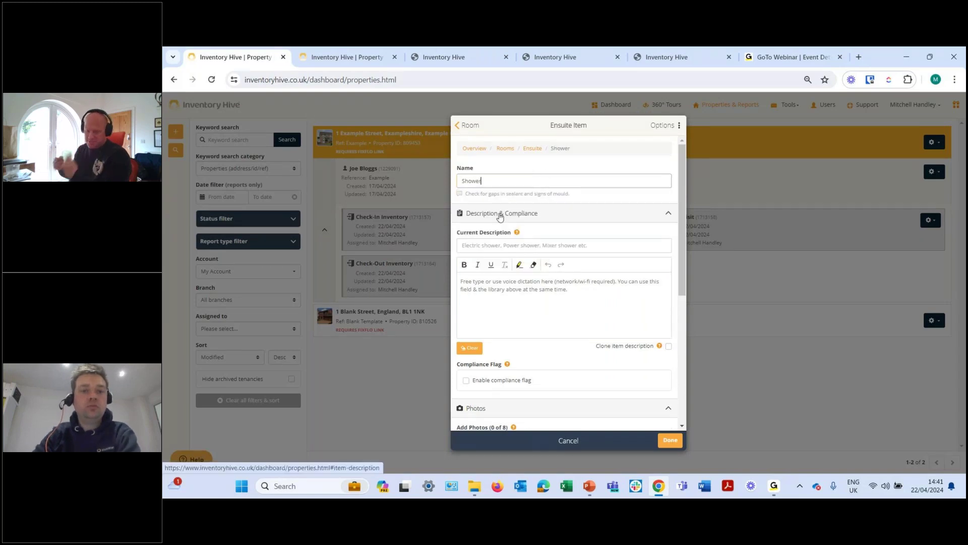
{"action": "type", "text": "The sho"}
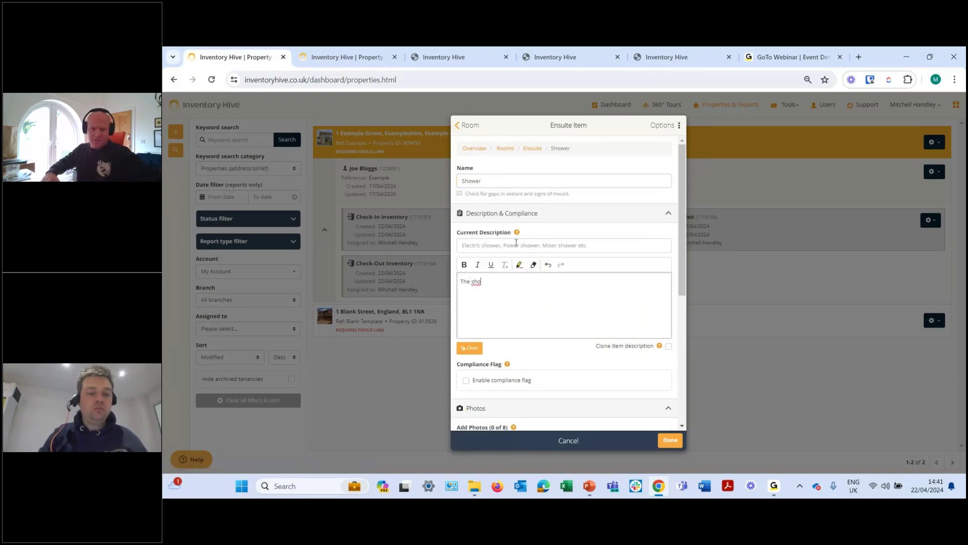
{"action": "type", "text": "wer is leaking."}
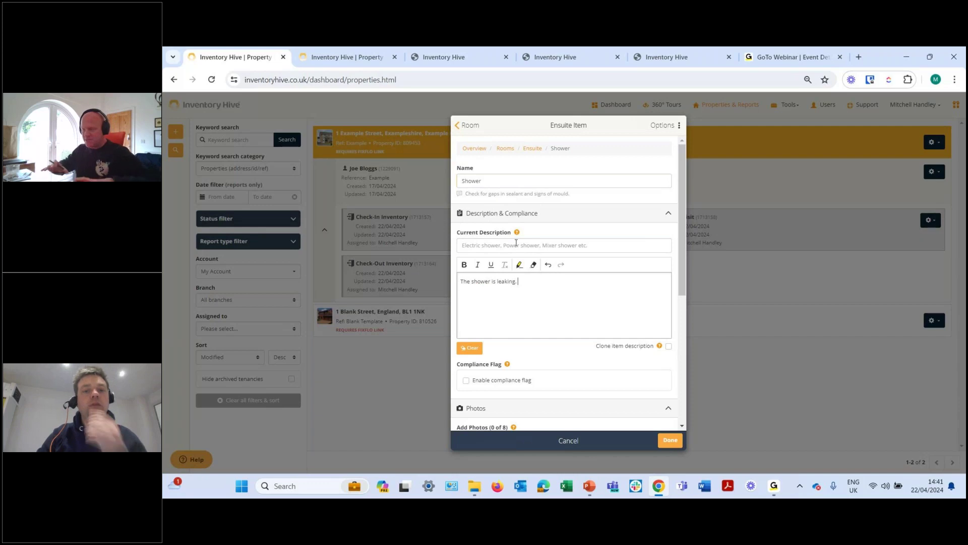
Flag the Shower as "Item needs repairing" with the landlord responsible, and save the item
{"action": "scroll", "coordinate": [671, 243], "scroll_direction": "down", "scroll_amount": 5}
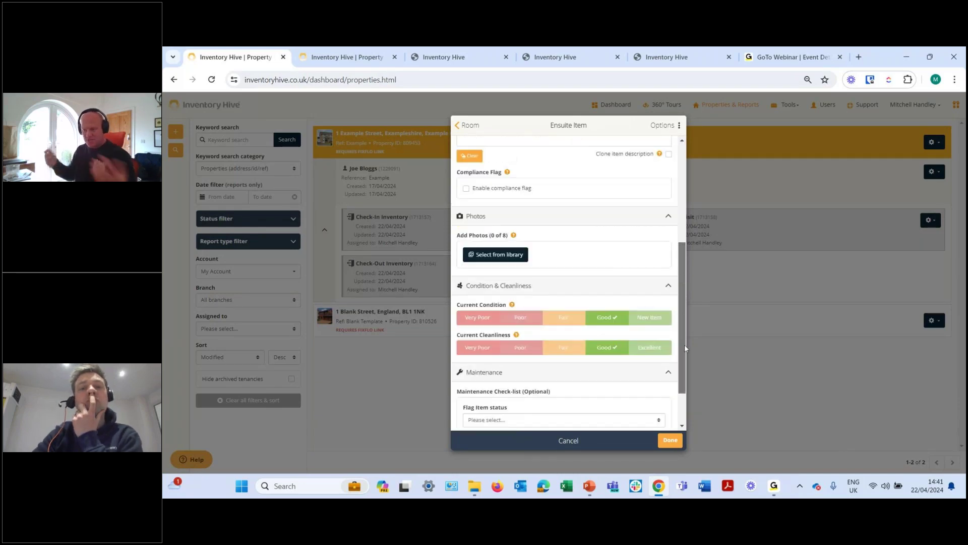
{"action": "left_click", "coordinate": [519, 369]}
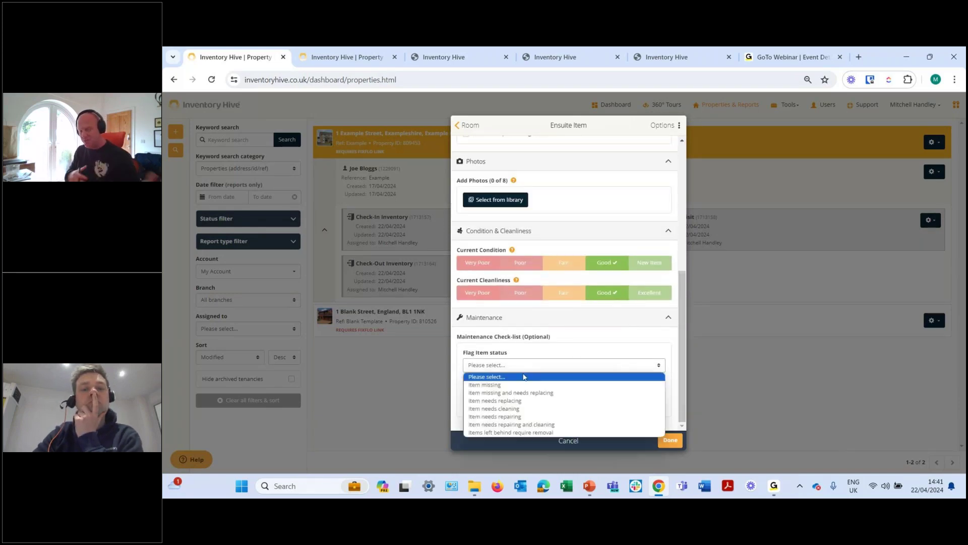
{"action": "left_click", "coordinate": [520, 417]}
{"action": "left_click", "coordinate": [515, 397]}
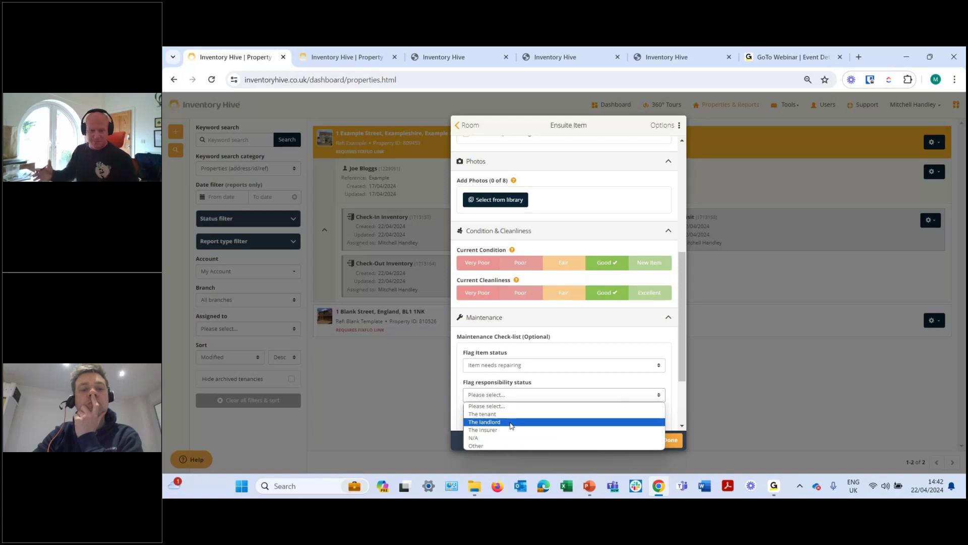
{"action": "left_click", "coordinate": [513, 422]}
{"action": "scroll", "coordinate": [516, 404], "scroll_direction": "down", "scroll_amount": 2}
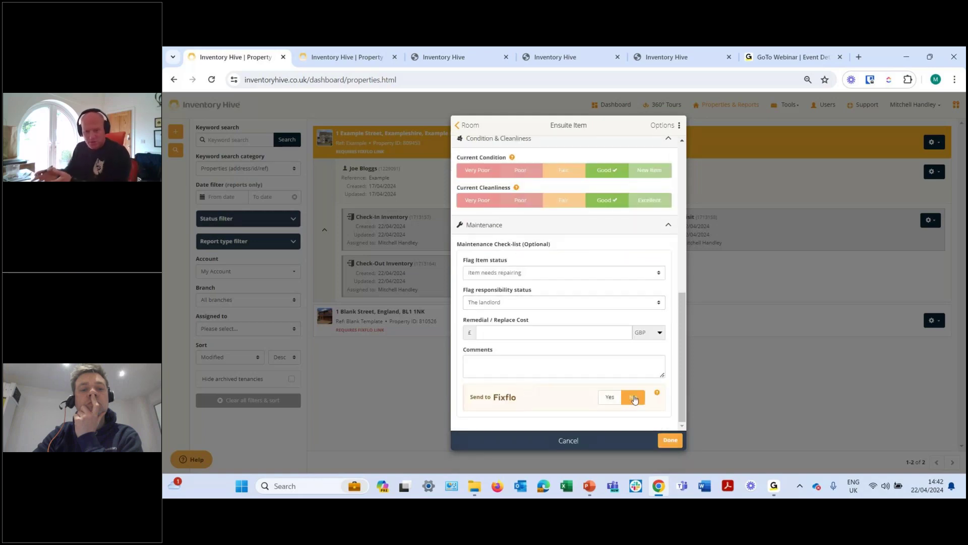
{"action": "left_click", "coordinate": [671, 440]}
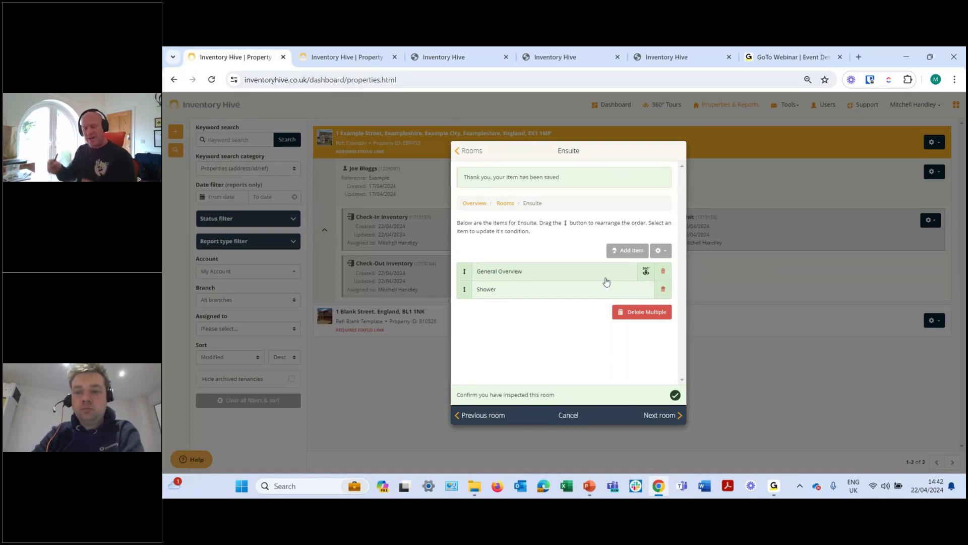
{"action": "left_click", "coordinate": [774, 485]}
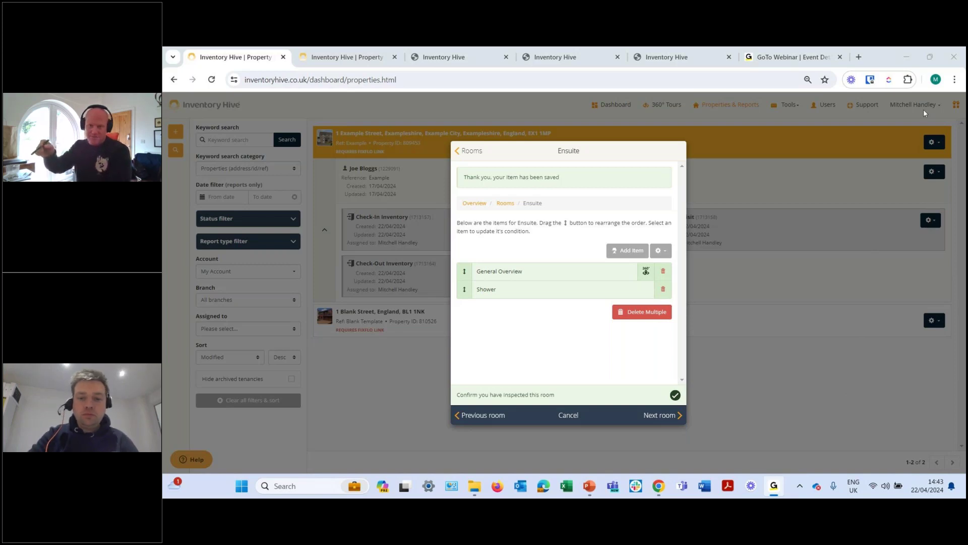
Open the Entrance/Hallway's General Overview item in the Interim Visit and clear its description fields
{"action": "left_click", "coordinate": [659, 485]}
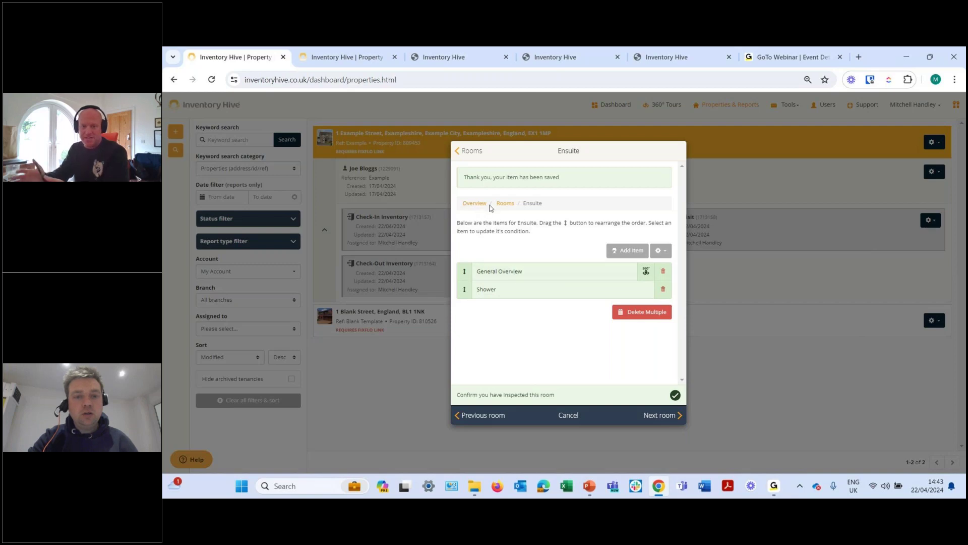
{"action": "left_click", "coordinate": [507, 204]}
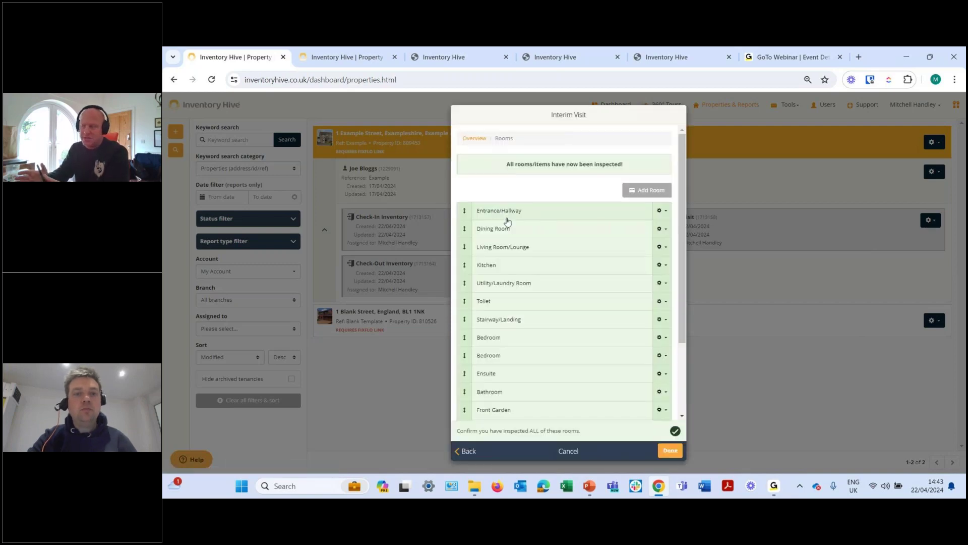
{"action": "left_click", "coordinate": [508, 216]}
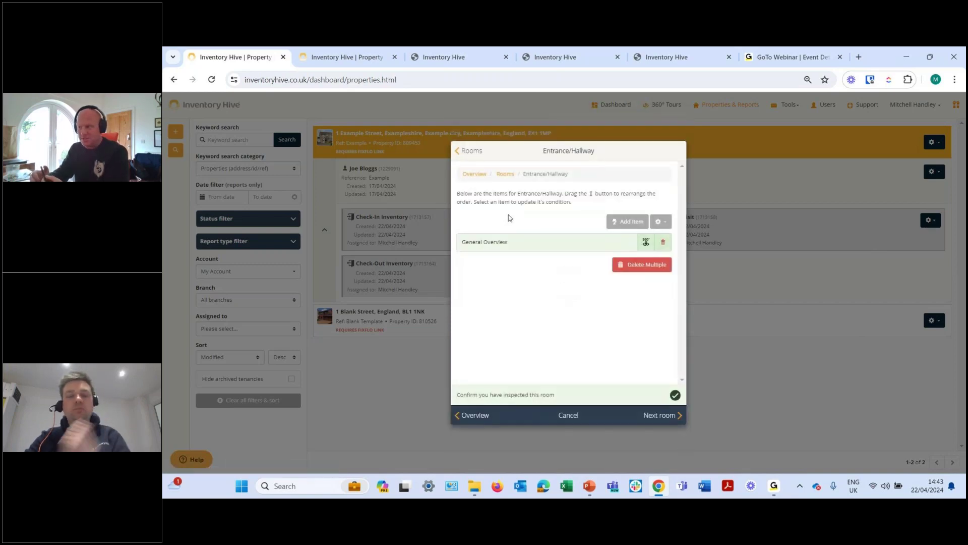
{"action": "left_click", "coordinate": [523, 252]}
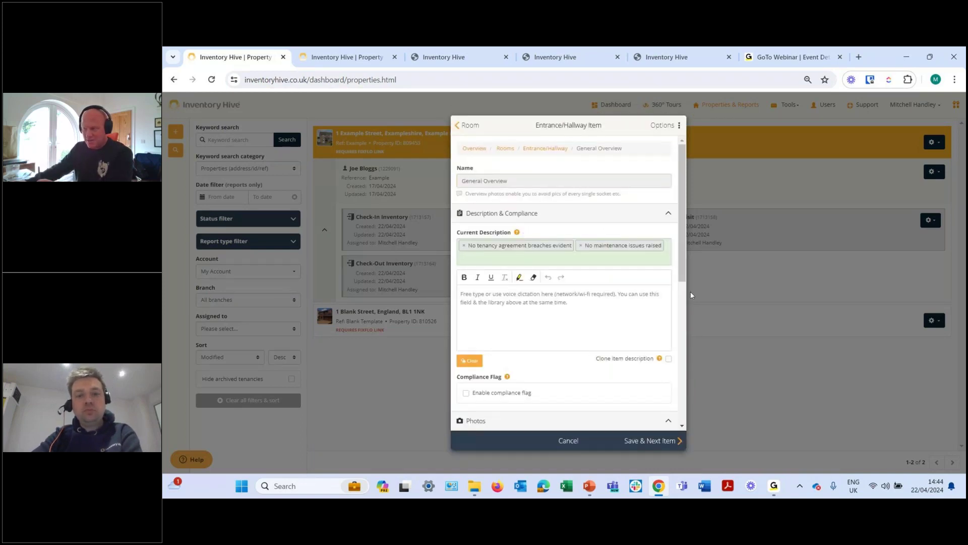
{"action": "left_click", "coordinate": [471, 361]}
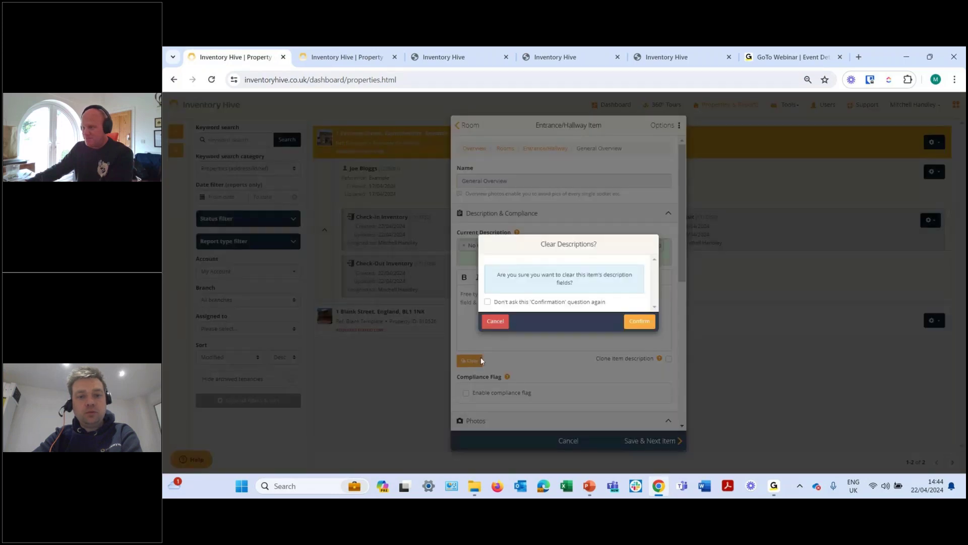
{"action": "left_click", "coordinate": [639, 322]}
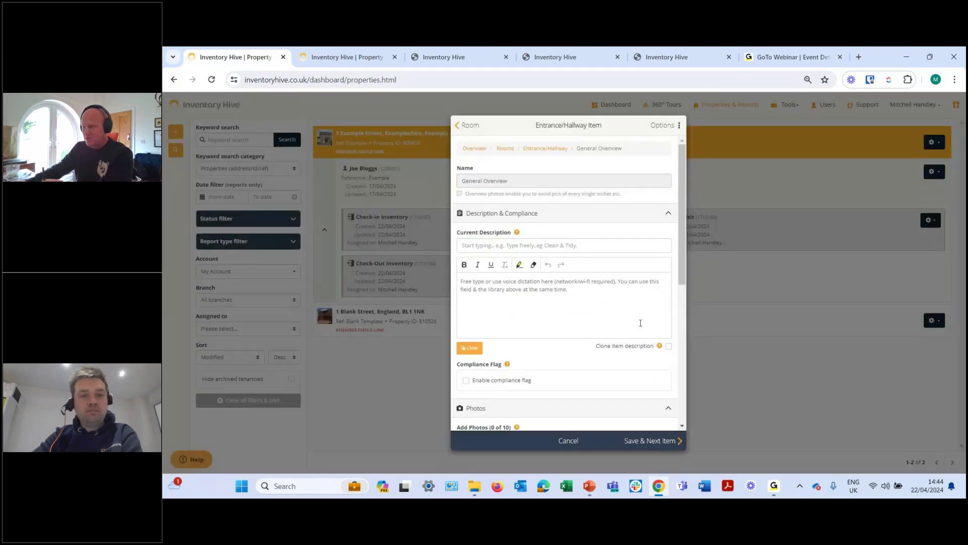
Add the Interim Visit library descriptions "No tenancy agreement breaches evident" and "No maintenance issues raised" to the General Overview
{"action": "left_click", "coordinate": [508, 244]}
{"action": "left_click_drag", "start_coordinate": [667, 270], "coordinate": [668, 342]}
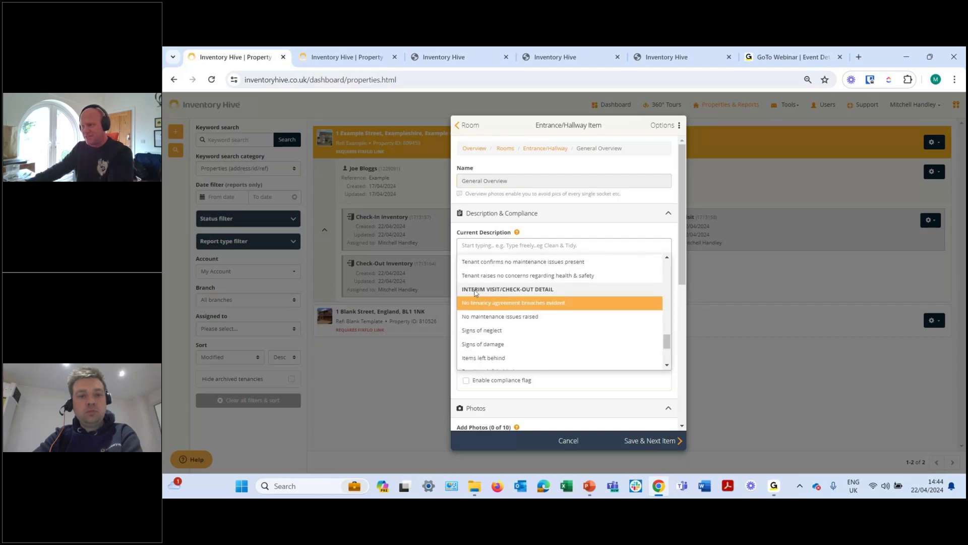
{"action": "left_click", "coordinate": [536, 309]}
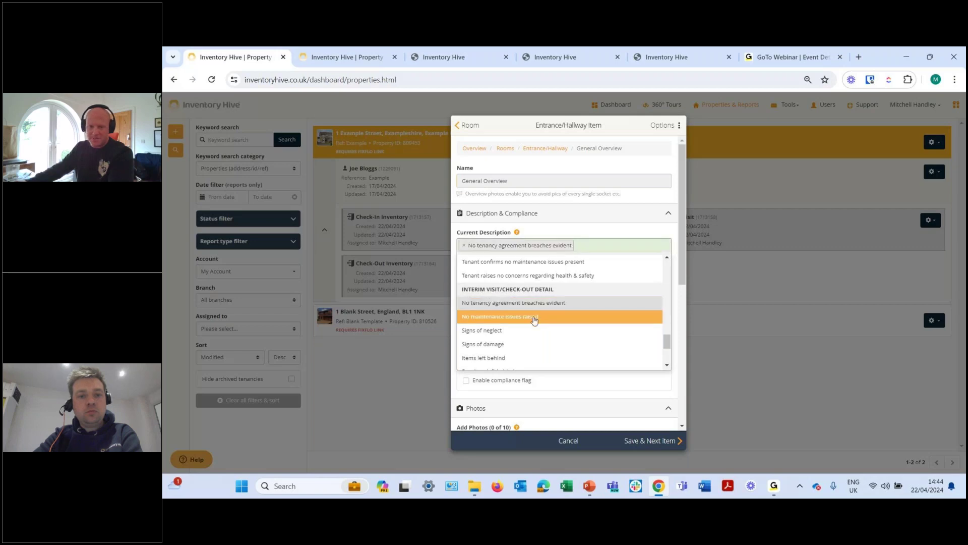
{"action": "left_click", "coordinate": [535, 321]}
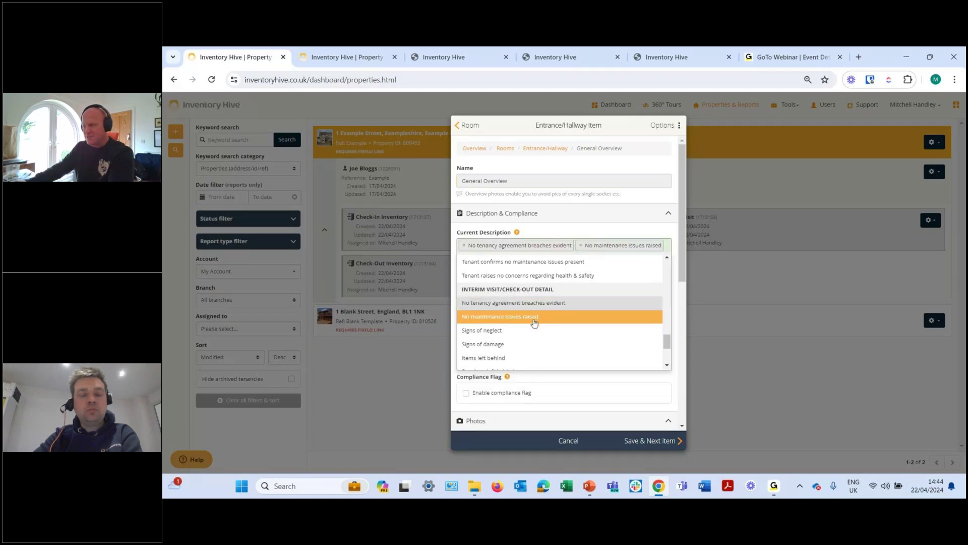
{"action": "left_click", "coordinate": [634, 233]}
Enable cloning of the Entrance/Hallway item description and save the item, continuing to the next one
{"action": "left_click", "coordinate": [668, 359]}
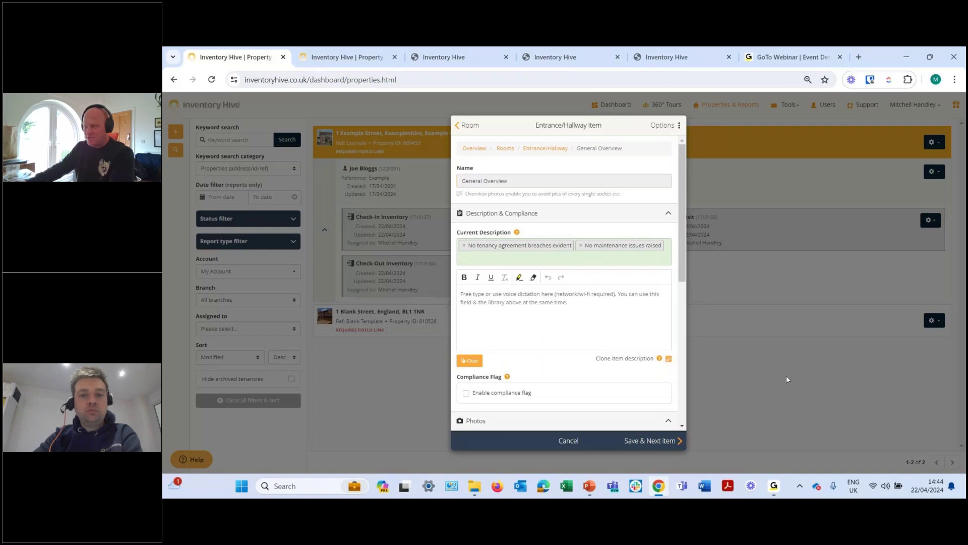
{"action": "left_click", "coordinate": [783, 495]}
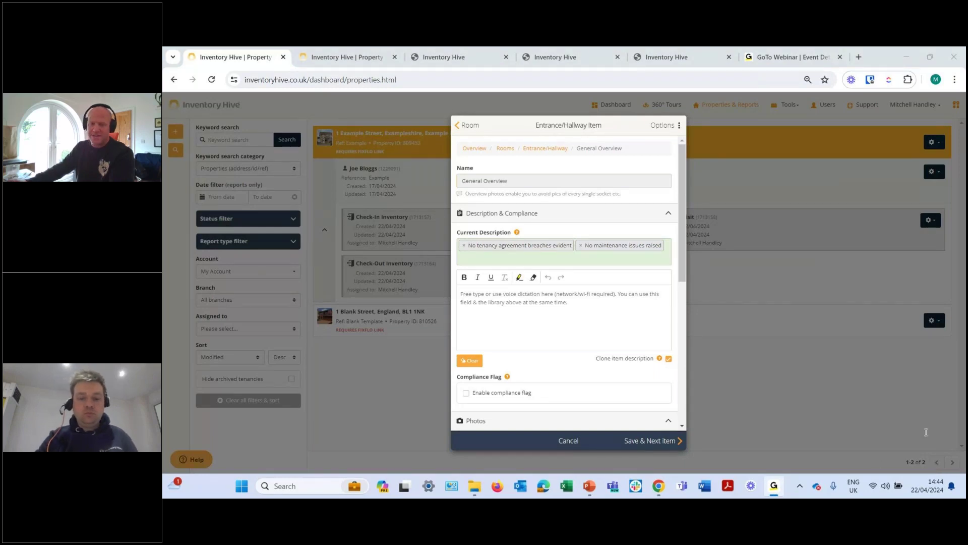
{"action": "left_click", "coordinate": [931, 457]}
{"action": "left_click", "coordinate": [667, 442]}
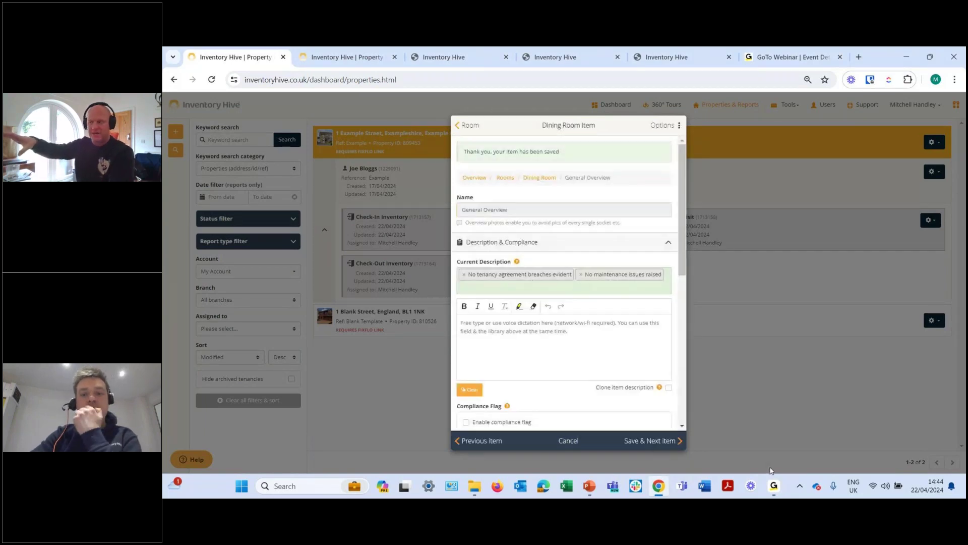
Leave the Dining Room's General Overview without editing it and return to the Interim Visit rooms list
{"action": "mouse_move", "coordinate": [774, 485]}
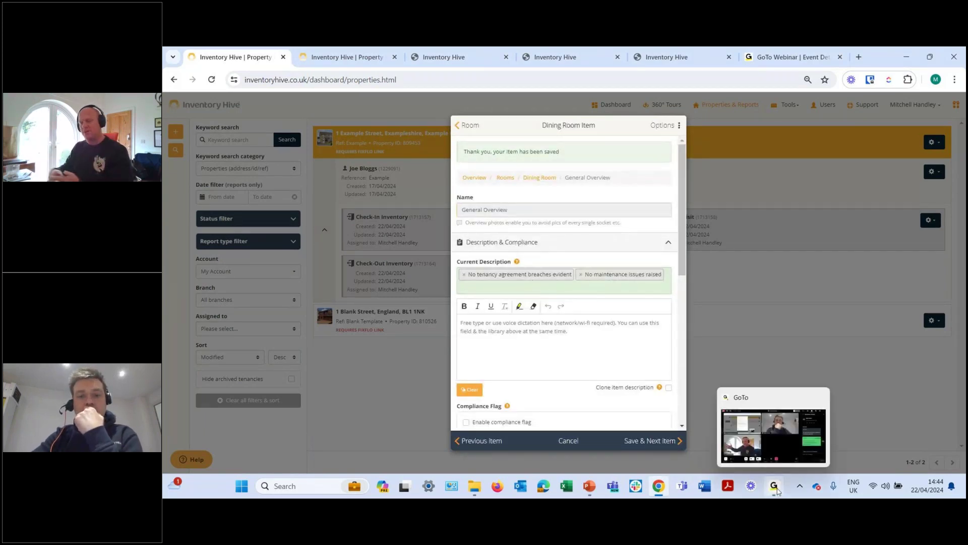
{"action": "left_click", "coordinate": [775, 488]}
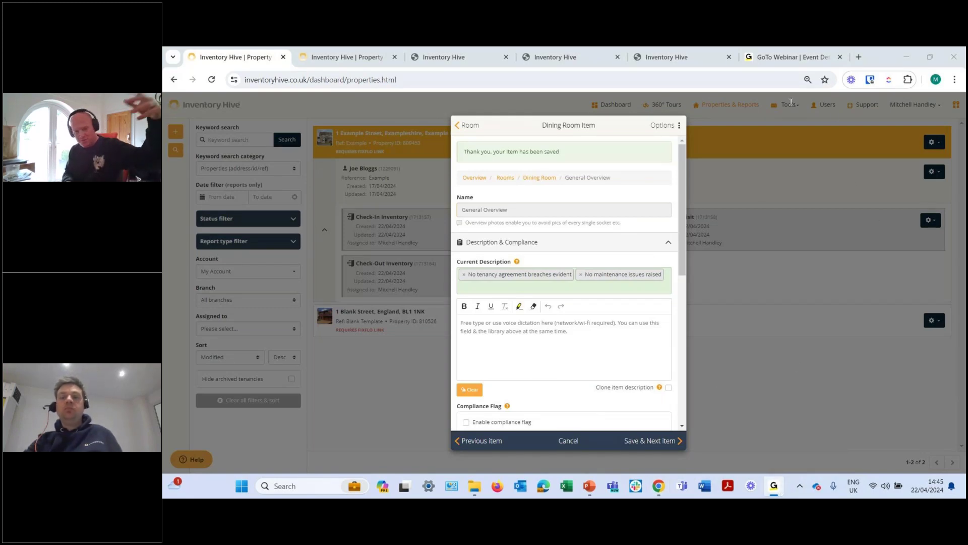
{"action": "mouse_move", "coordinate": [663, 492]}
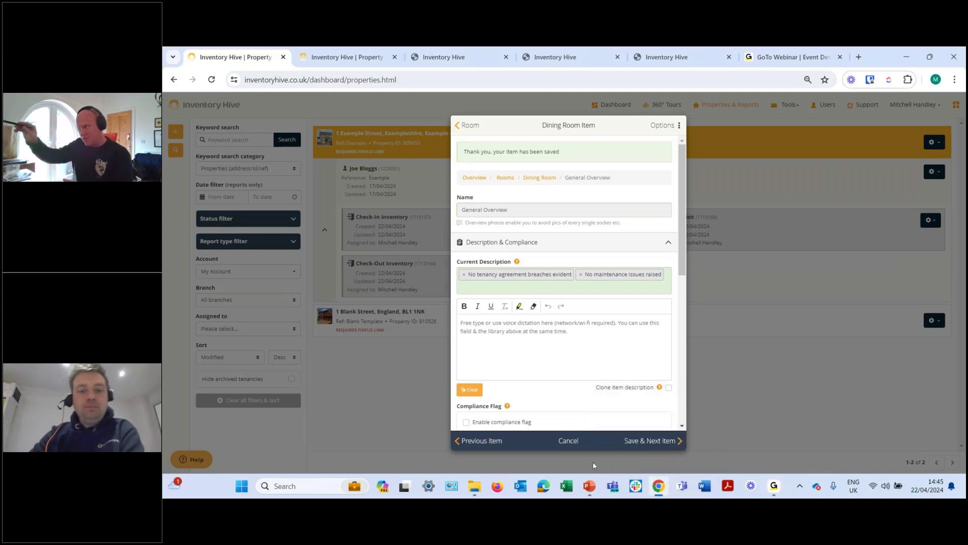
{"action": "left_click", "coordinate": [572, 442]}
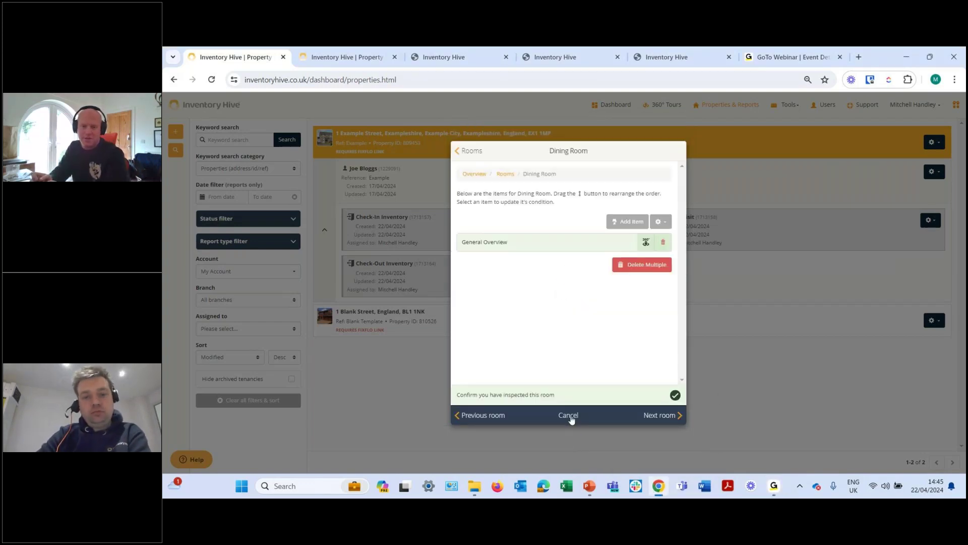
{"action": "left_click", "coordinate": [571, 417]}
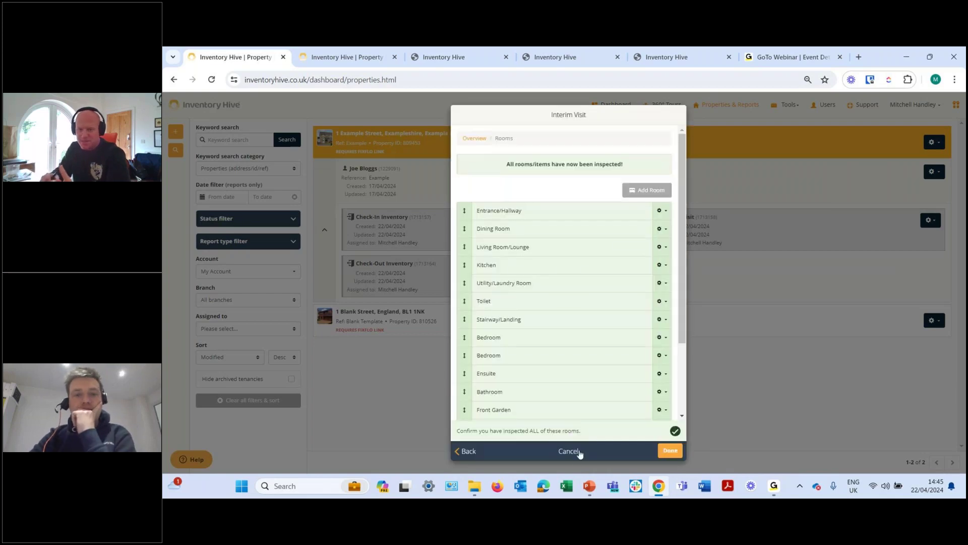
{"action": "left_click", "coordinate": [522, 233]}
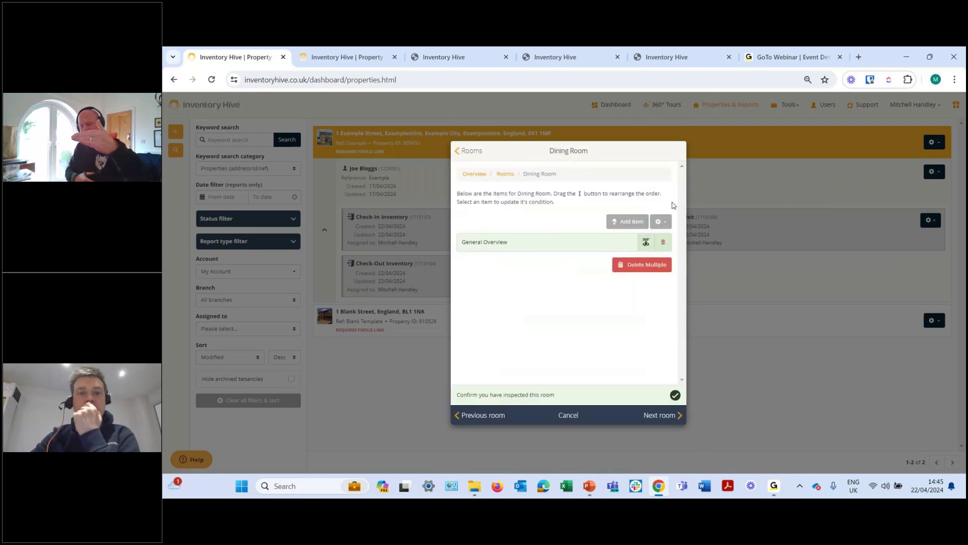
{"action": "left_click", "coordinate": [629, 222]}
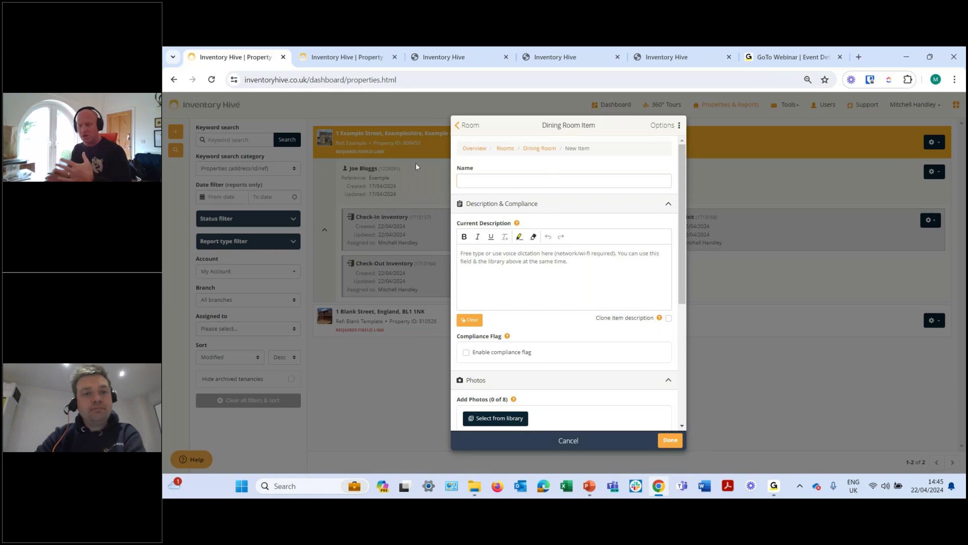
{"action": "left_click", "coordinate": [472, 149]}
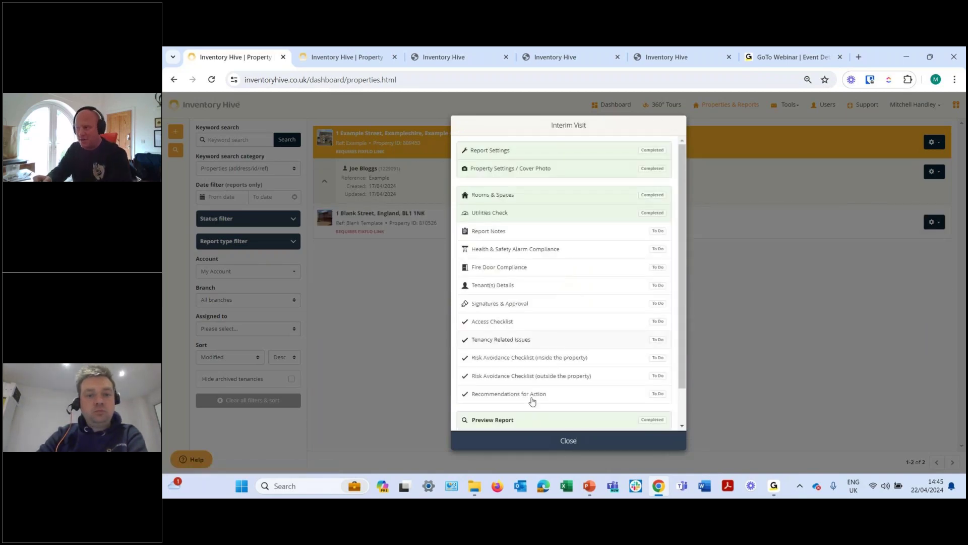
Preview the Interim Visit report, finish the preview, and close the report overview
{"action": "left_click", "coordinate": [533, 416]}
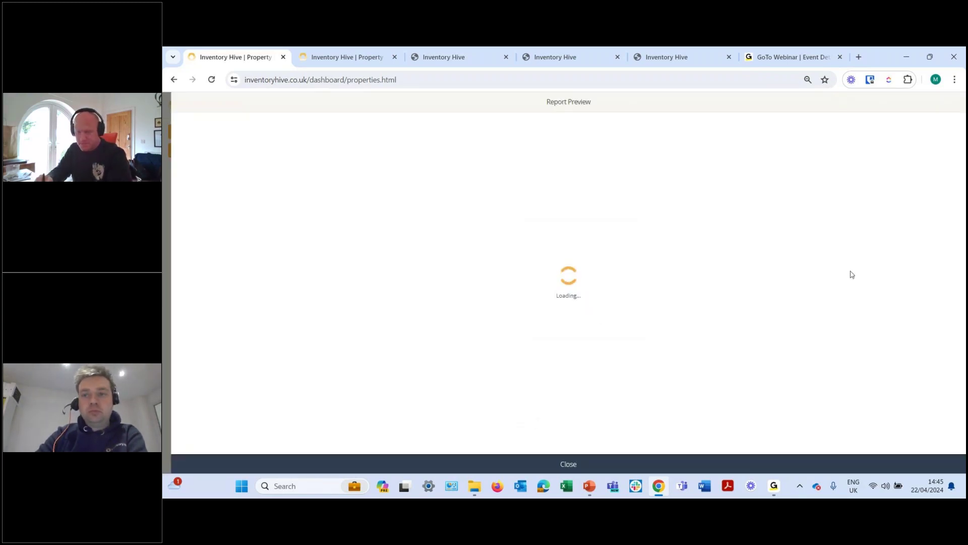
{"action": "left_click_drag", "start_coordinate": [963, 141], "coordinate": [966, 163]}
{"action": "scroll", "coordinate": [868, 417], "scroll_direction": "down", "scroll_amount": 2}
{"action": "left_click", "coordinate": [950, 463]}
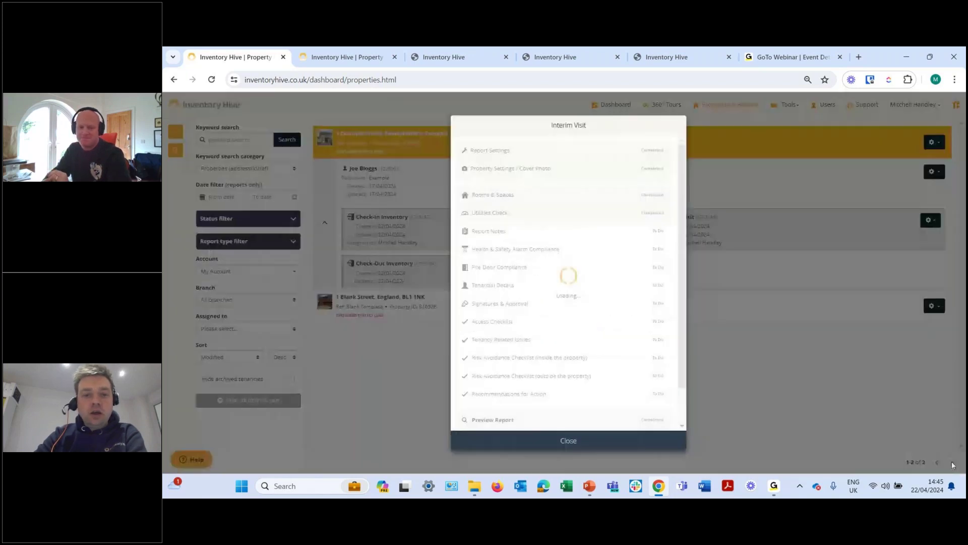
{"action": "left_click", "coordinate": [568, 440]}
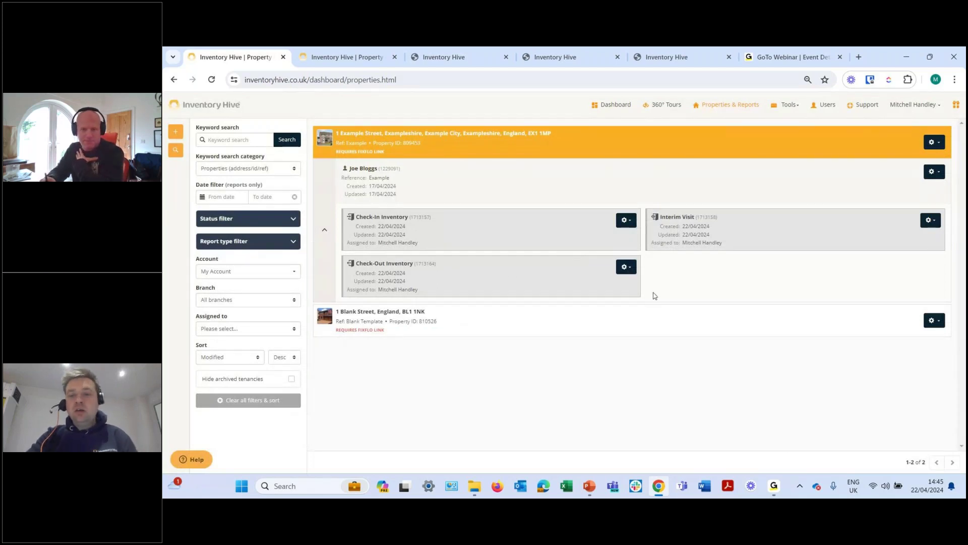
Open the Check-Out Inventory to look over its report sections, and close it
{"action": "left_click", "coordinate": [777, 490]}
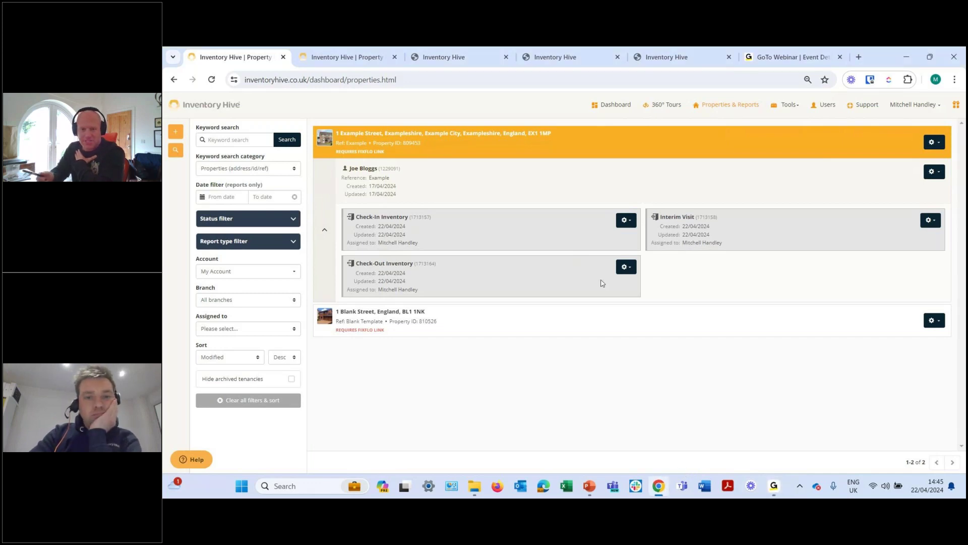
{"action": "left_click", "coordinate": [622, 267]}
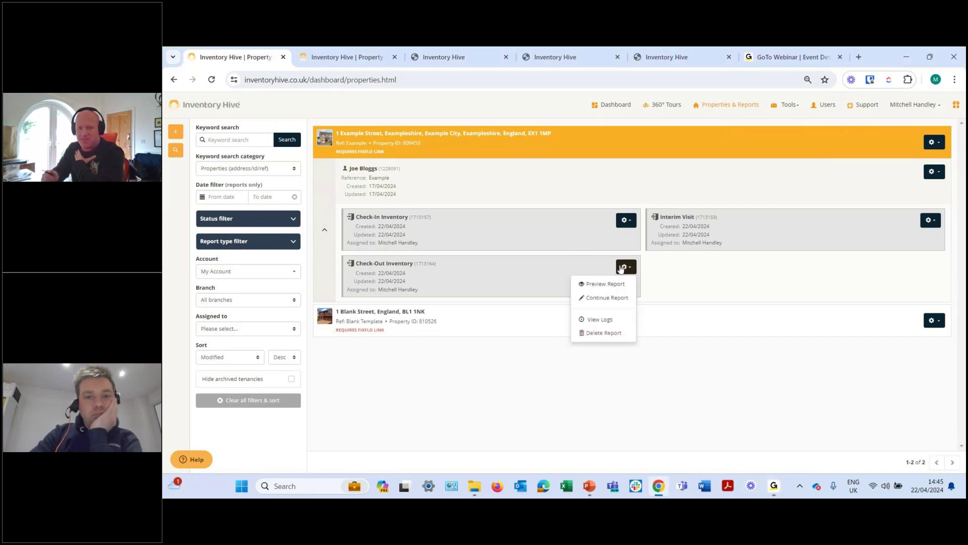
{"action": "left_click", "coordinate": [616, 299]}
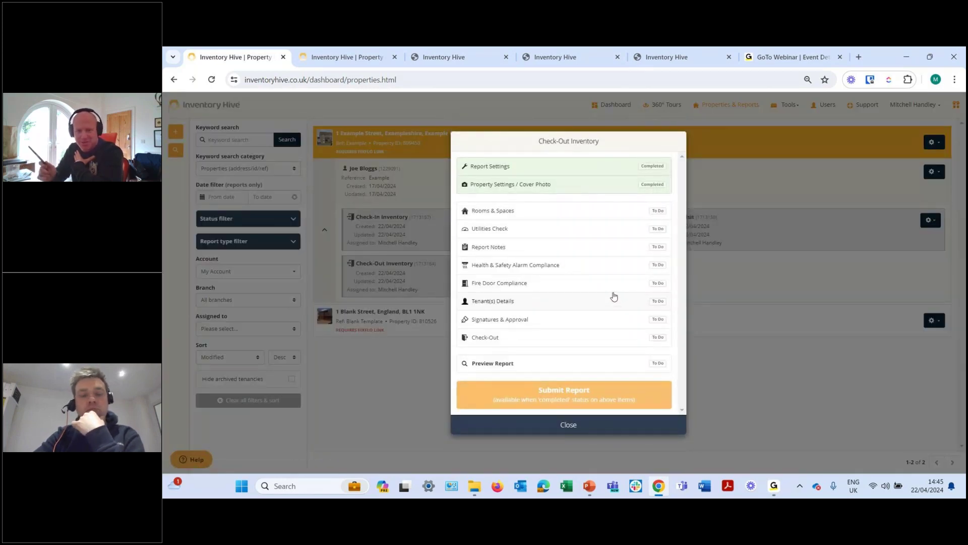
{"action": "left_click", "coordinate": [568, 425]}
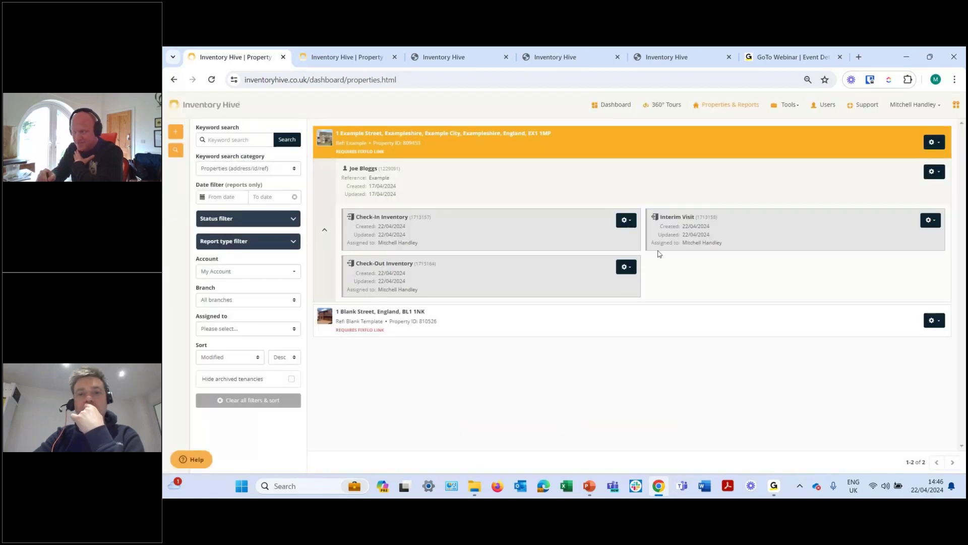
Reopen the Check-Out Inventory and compare the previous and current descriptions of the Entrance/Hallway's General Overview
{"action": "left_click", "coordinate": [625, 267]}
{"action": "left_click", "coordinate": [618, 301]}
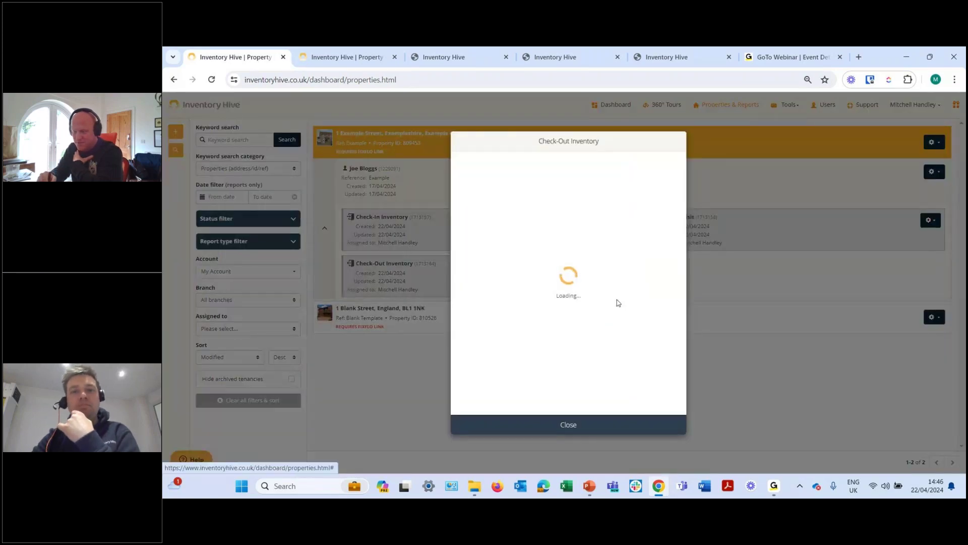
{"action": "left_click", "coordinate": [518, 216]}
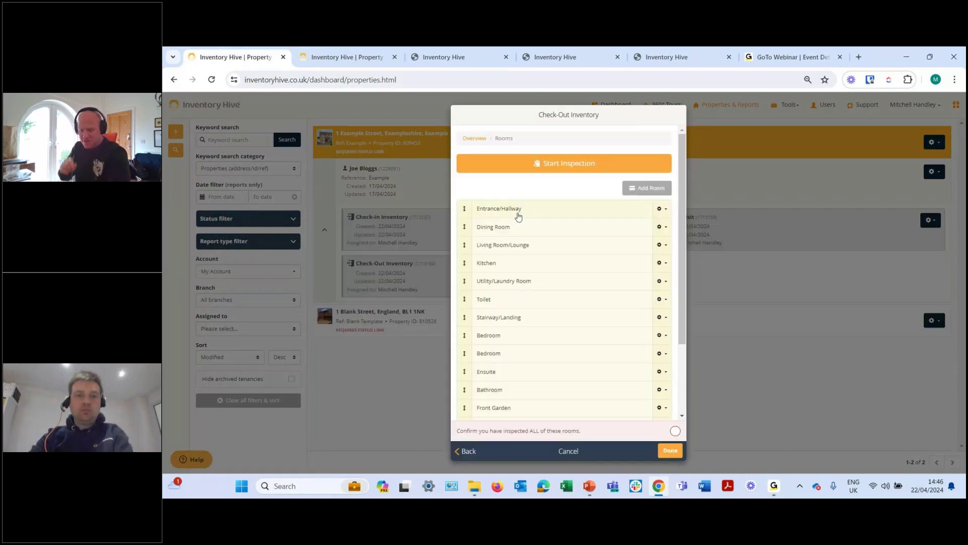
{"action": "left_click", "coordinate": [518, 216]}
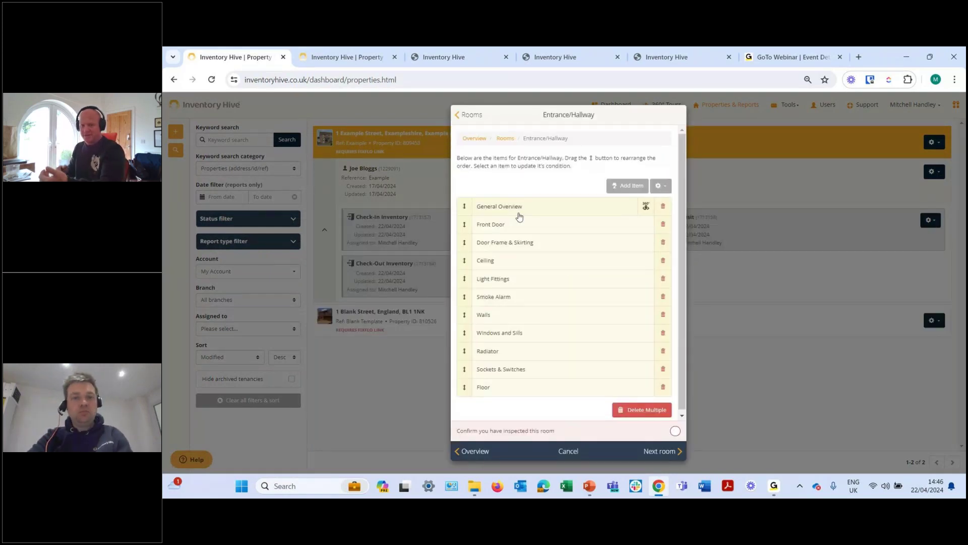
{"action": "left_click", "coordinate": [518, 216]}
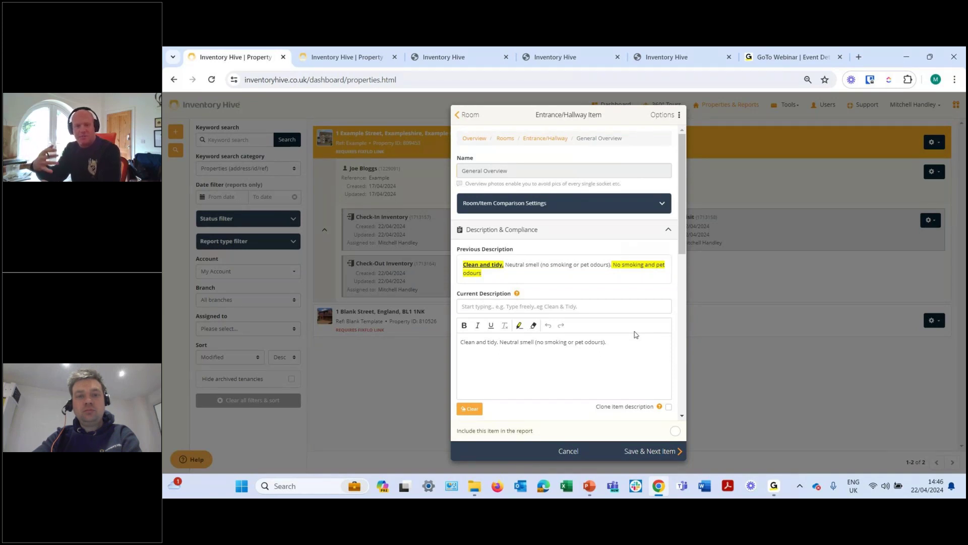
{"action": "scroll", "coordinate": [522, 286], "scroll_direction": "down", "scroll_amount": 1}
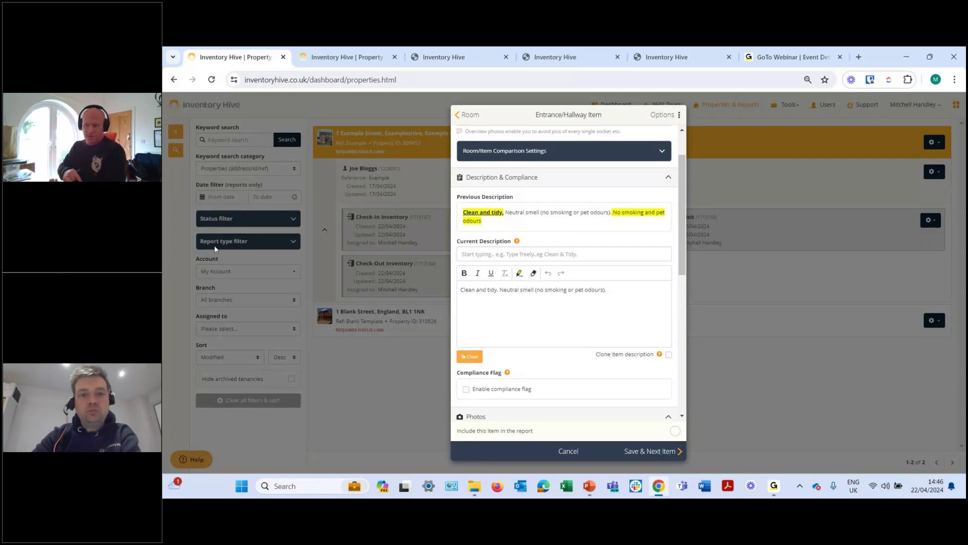
{"action": "left_click", "coordinate": [775, 486]}
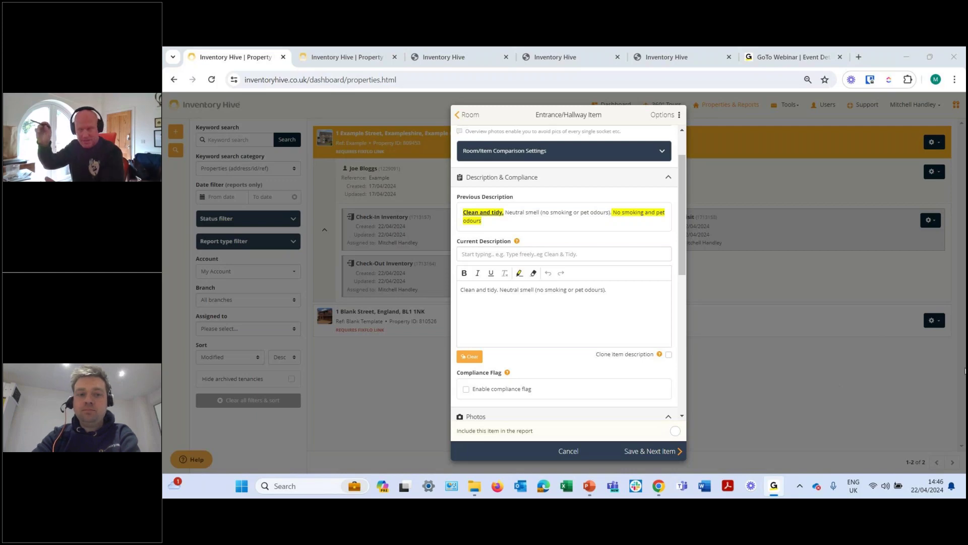
{"action": "mouse_move", "coordinate": [662, 491]}
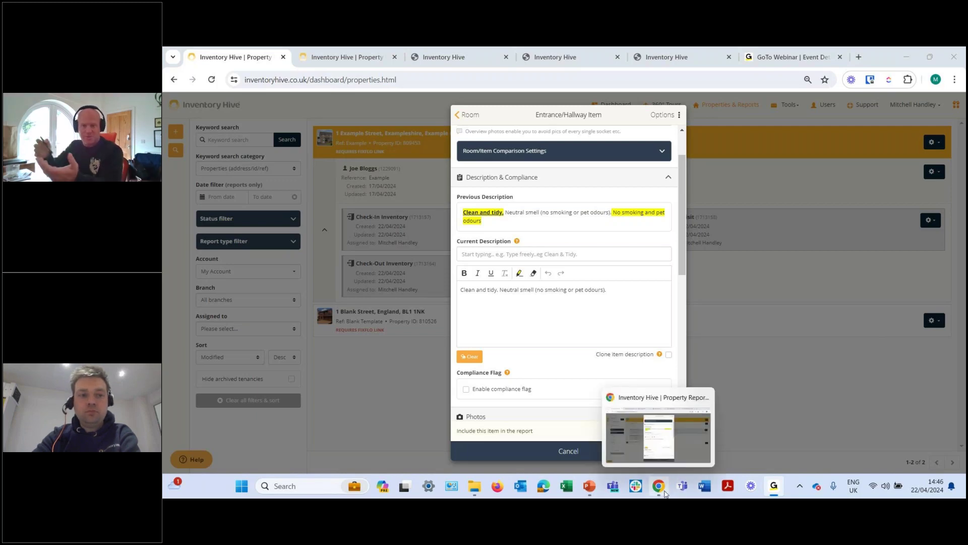
{"action": "left_click", "coordinate": [665, 448]}
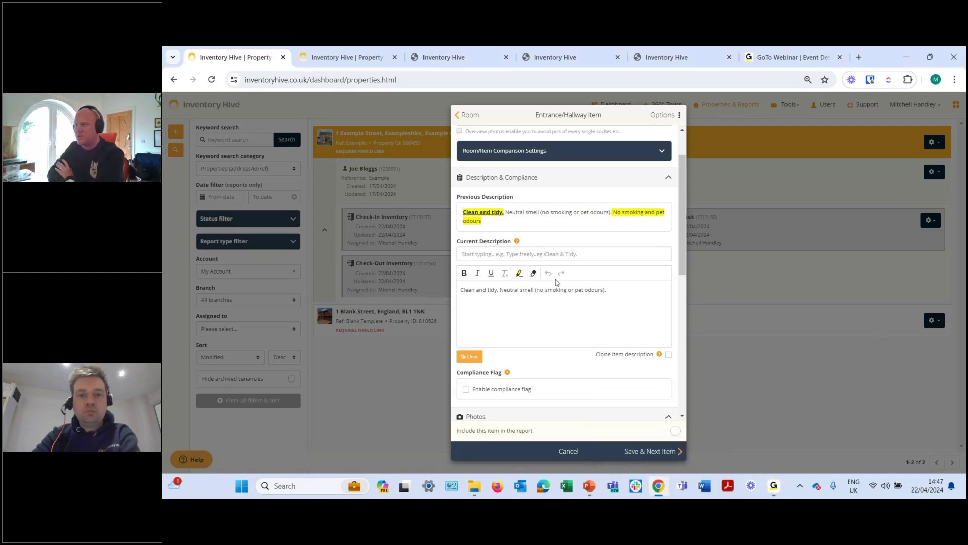
Return to the Entrance/Hallway items, recheck the General Overview's previous and current descriptions, and leave it without editing
{"action": "scroll", "coordinate": [557, 281], "scroll_direction": "up", "scroll_amount": 2}
{"action": "left_click", "coordinate": [554, 138]}
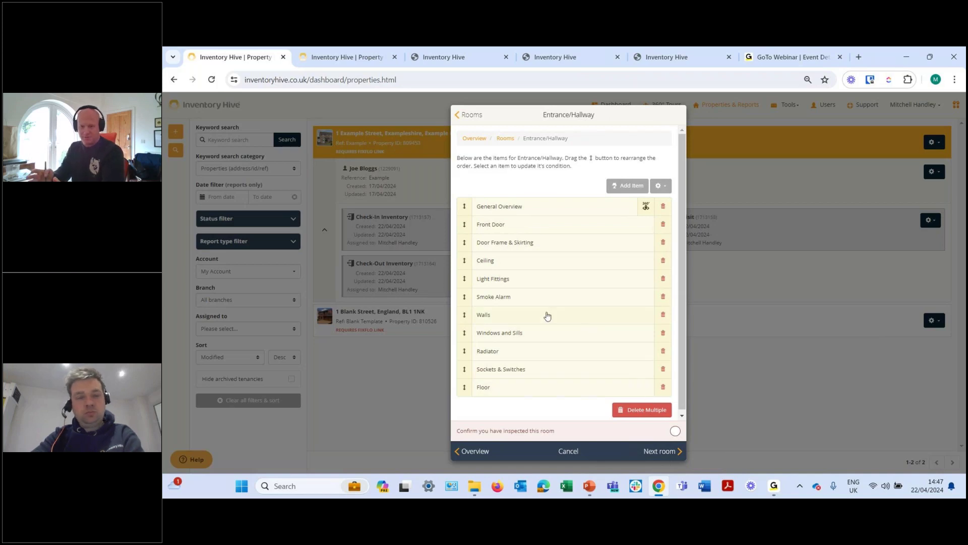
{"action": "left_click", "coordinate": [522, 208]}
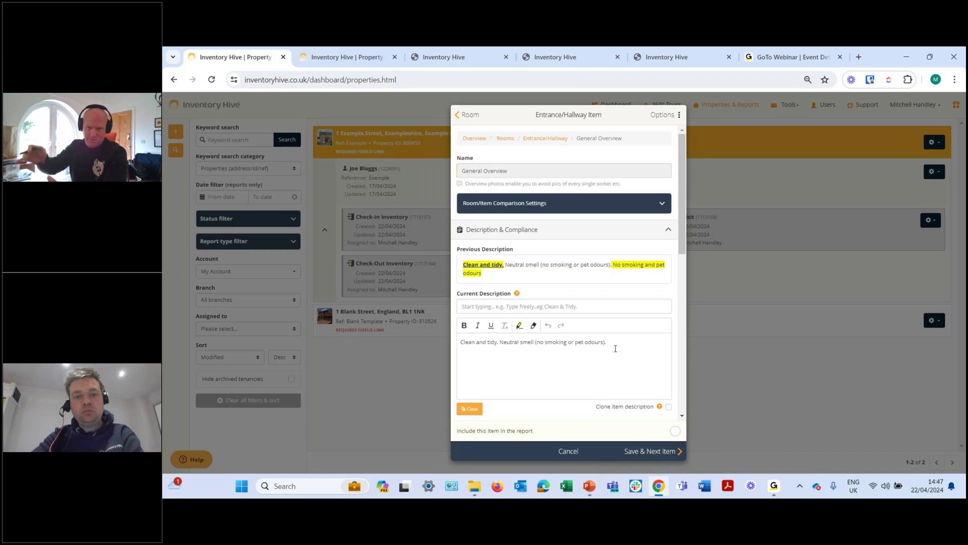
{"action": "left_click", "coordinate": [547, 138]}
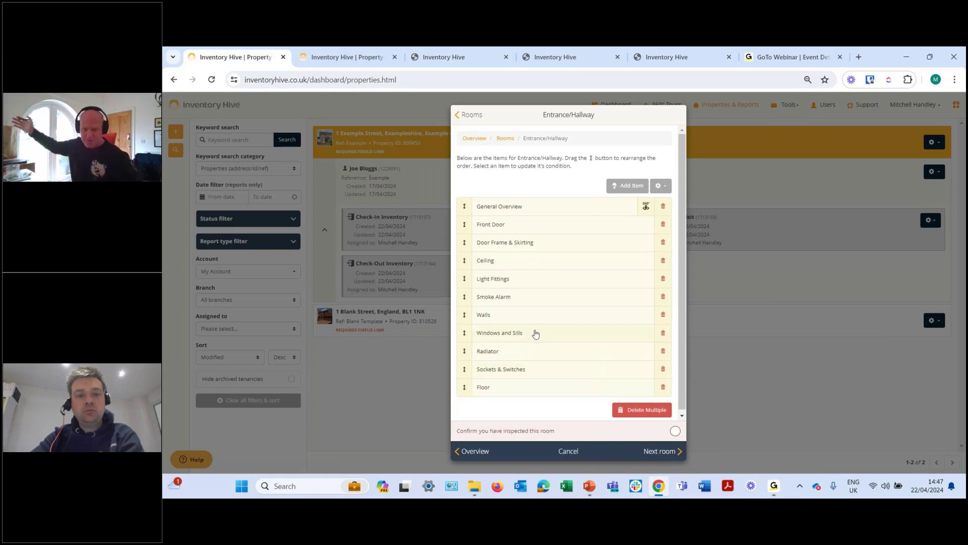
Open the Entrance/Hallway's Walls item and compare its previous description with the current one
{"action": "left_click", "coordinate": [530, 318]}
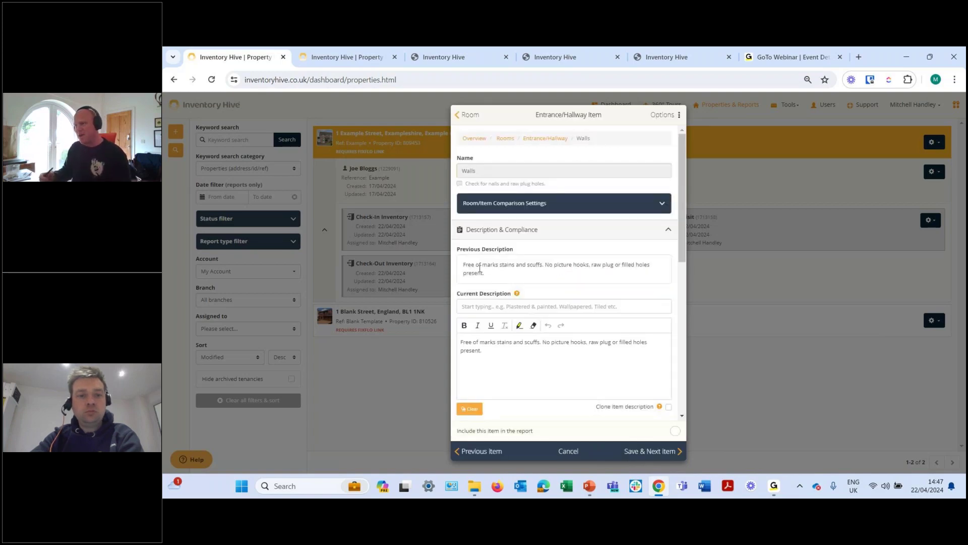
{"action": "left_click_drag", "start_coordinate": [488, 275], "coordinate": [465, 266]}
{"action": "left_click", "coordinate": [515, 362]}
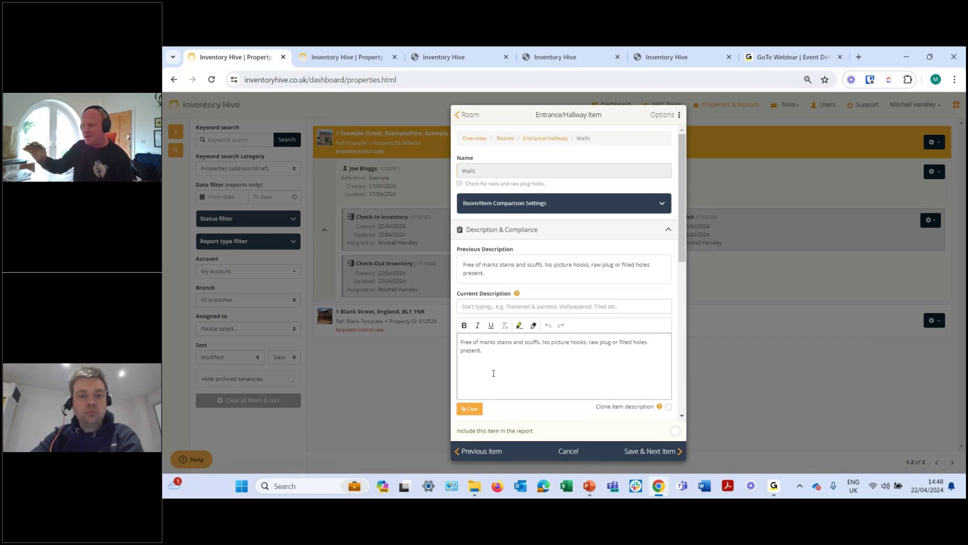
Replace the Walls' current description with "This wall is damaged, there is a large hole that wasn't present."
{"action": "scroll", "coordinate": [492, 358], "scroll_direction": "down", "scroll_amount": 1}
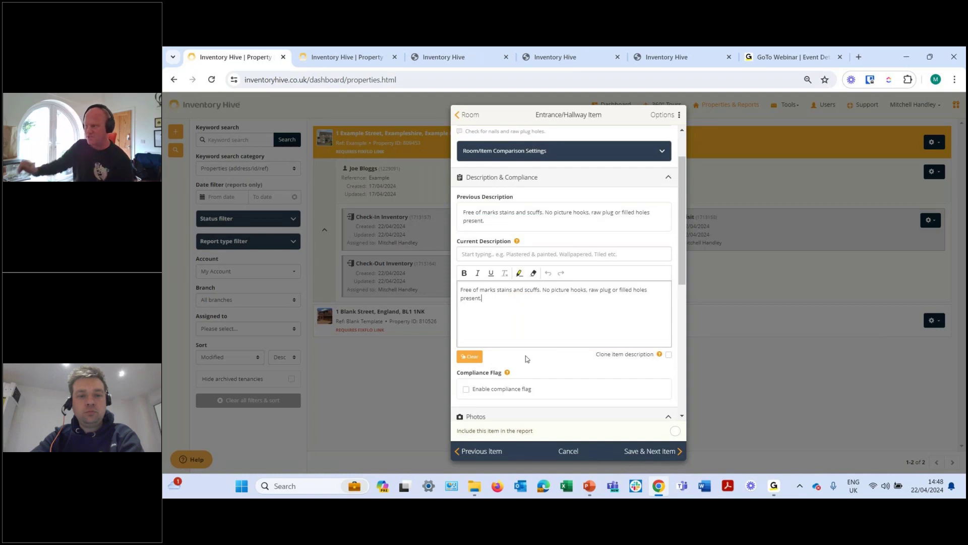
{"action": "left_click", "coordinate": [475, 359]}
{"action": "left_click", "coordinate": [639, 321]}
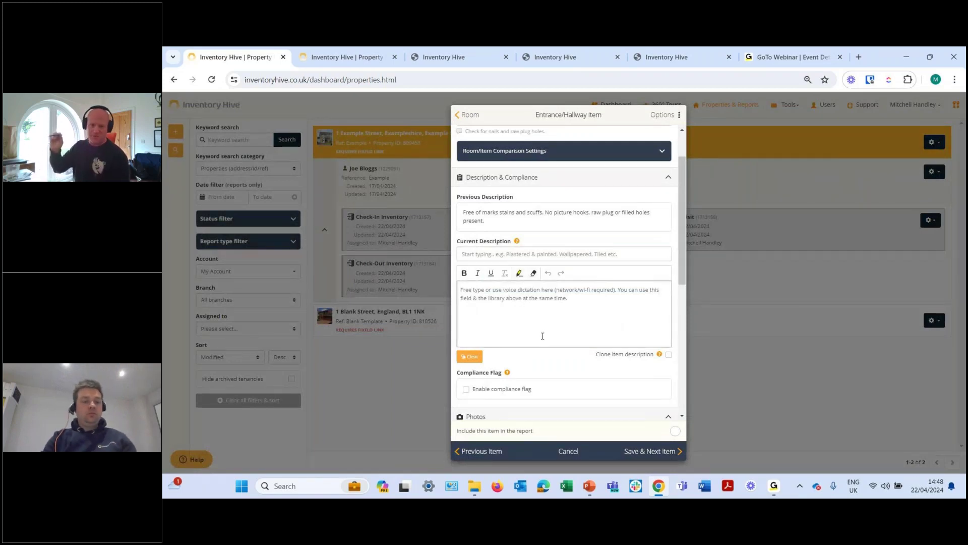
{"action": "type", "text": "This wall"}
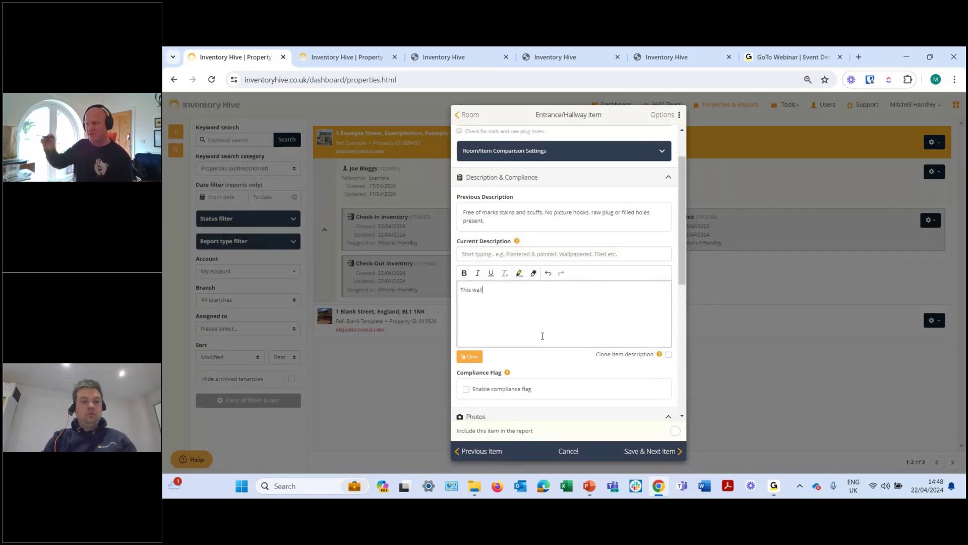
{"action": "type", "text": " is dam"}
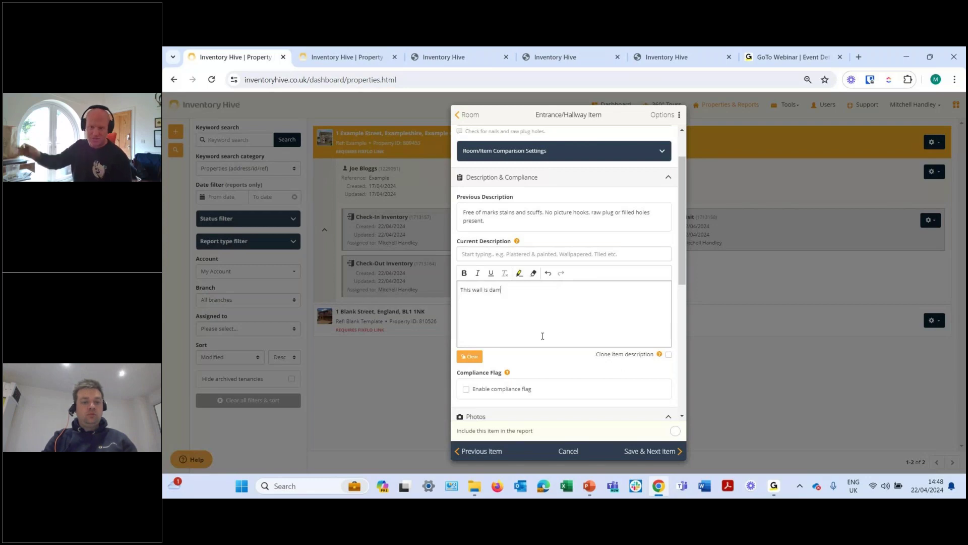
{"action": "type", "text": "aged, there "}
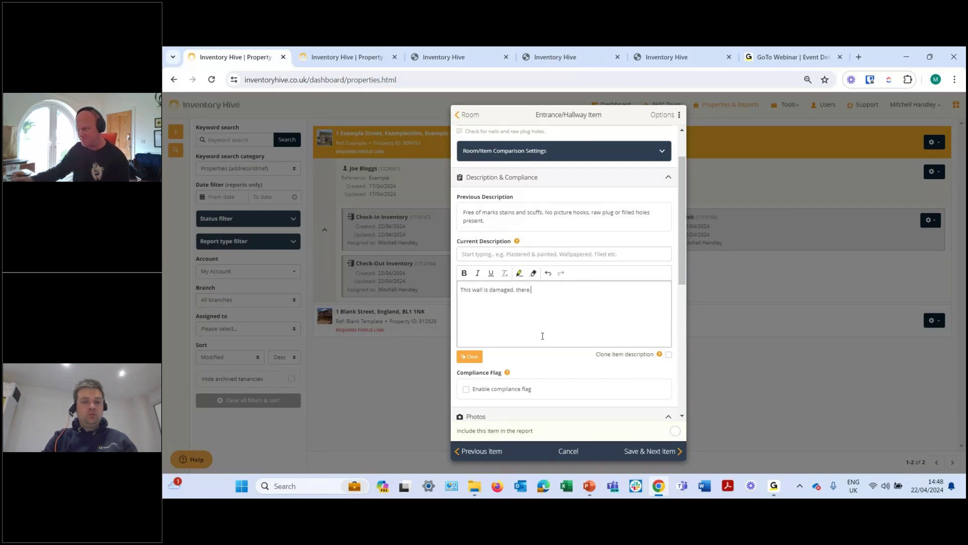
{"action": "type", "text": "is a large"}
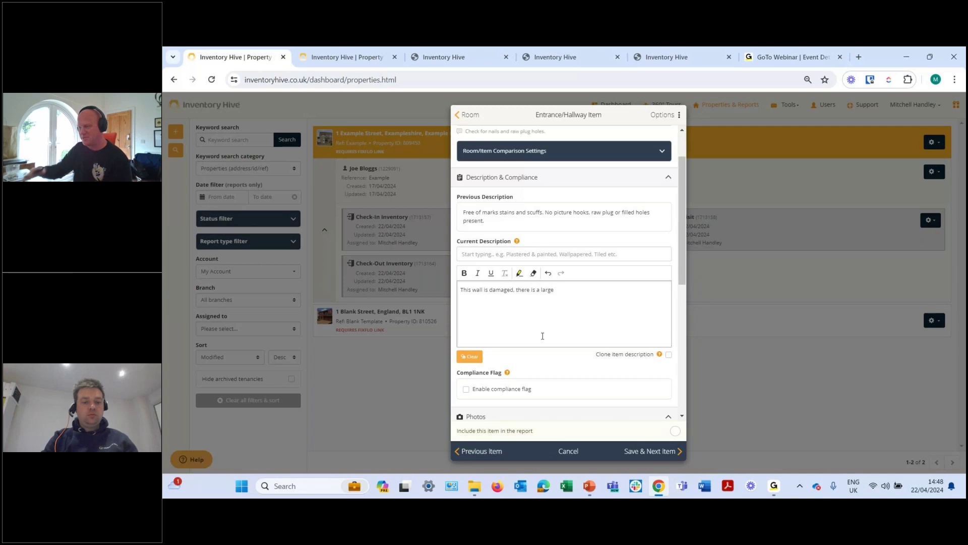
{"action": "type", "text": " hole that wasn"}
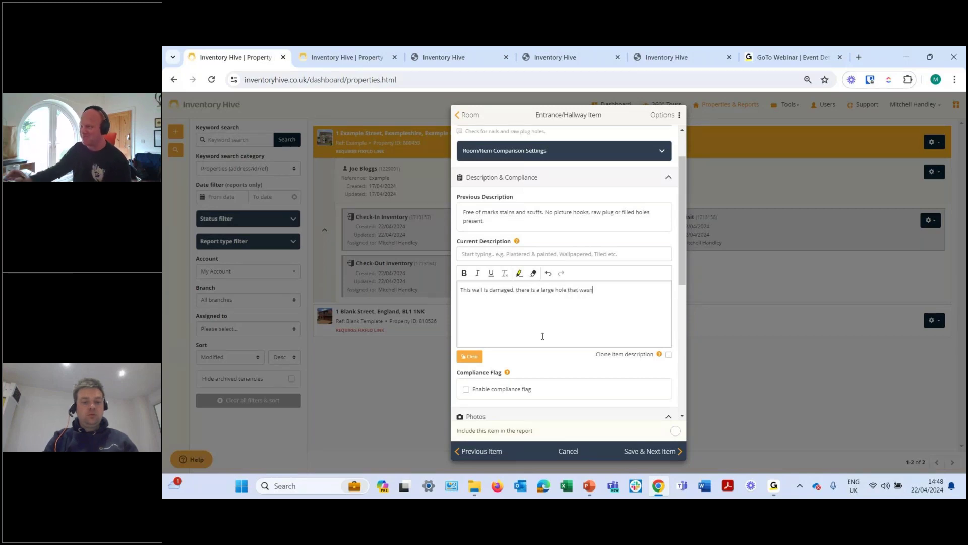
{"action": "type", "text": "'t present."}
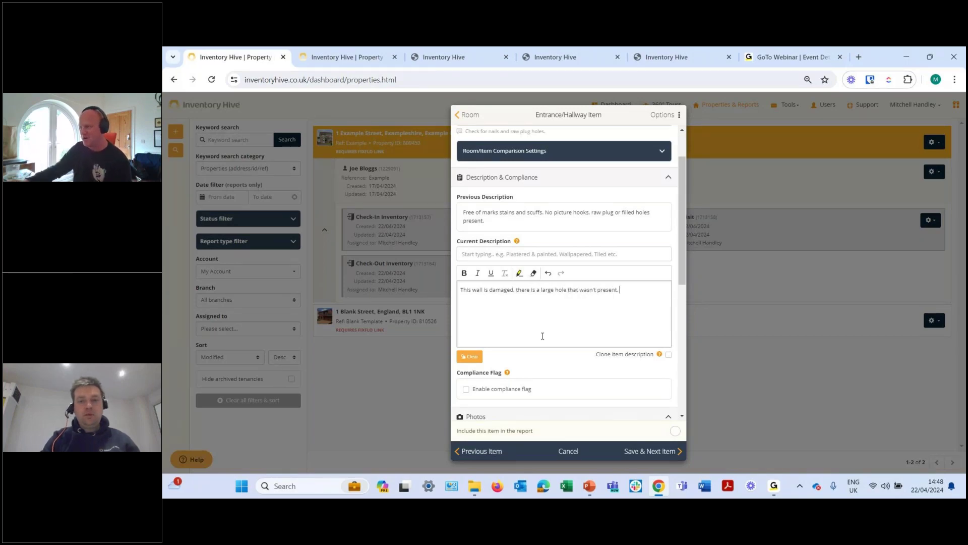
Rate the Walls' current condition as Poor and their current cleanliness as Fair
{"action": "left_click_drag", "start_coordinate": [682, 250], "coordinate": [697, 368]}
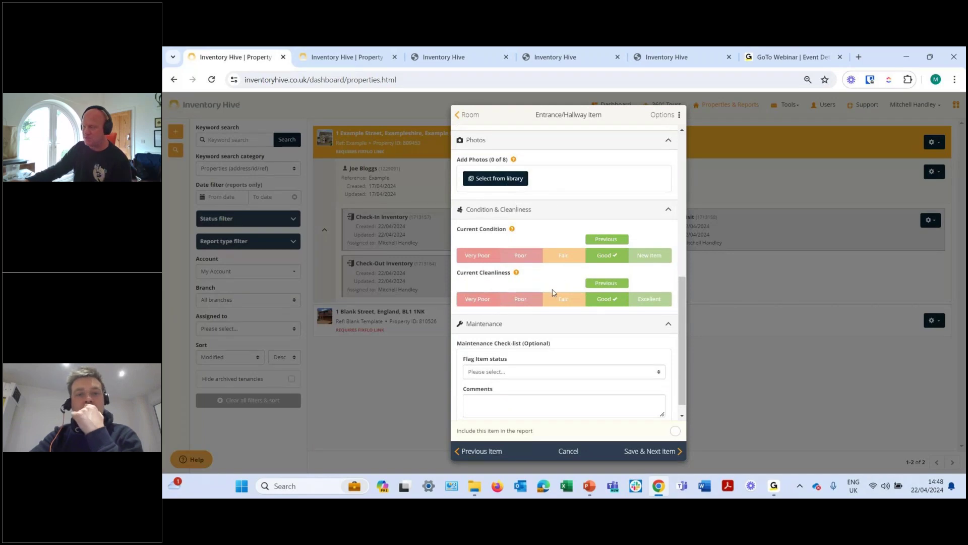
{"action": "left_click", "coordinate": [529, 256]}
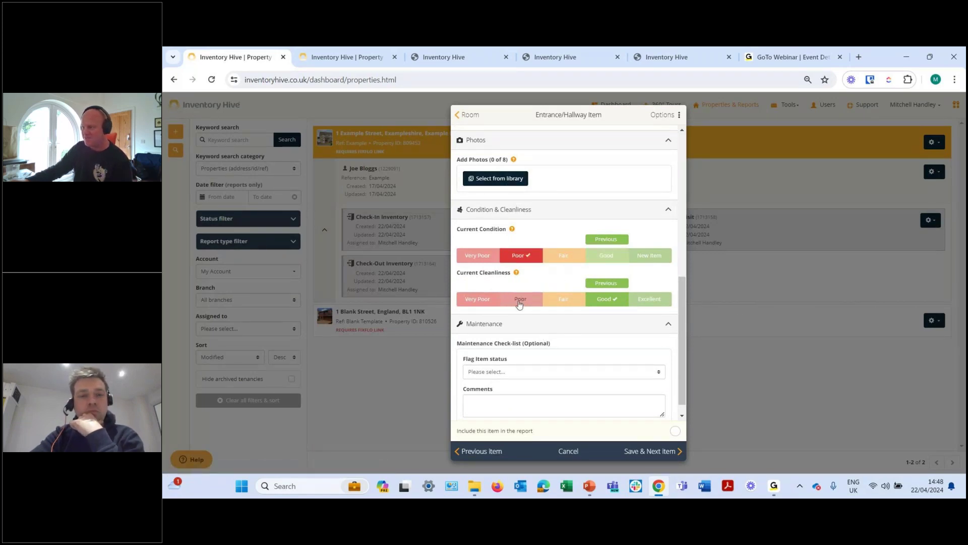
{"action": "left_click", "coordinate": [572, 304]}
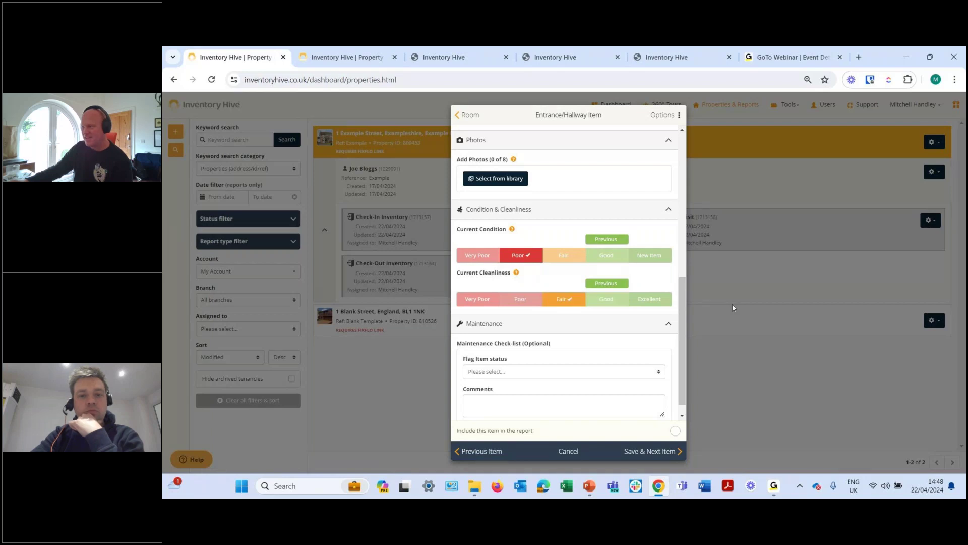
Flag the Walls for maintenance as "Item needs repairing" with Send to Fixflo set to No, and save the item as included in the report
{"action": "scroll", "coordinate": [565, 362], "scroll_direction": "down", "scroll_amount": 1}
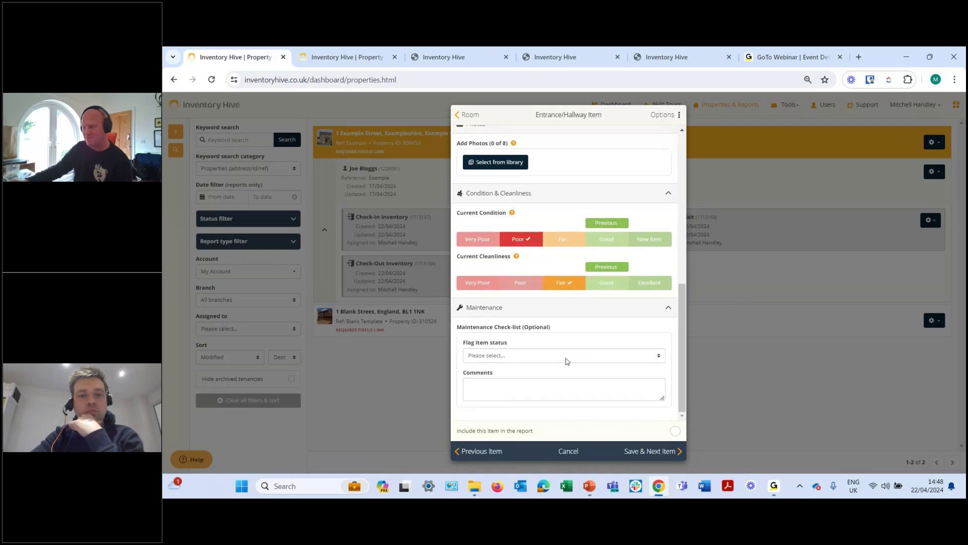
{"action": "left_click", "coordinate": [567, 361]}
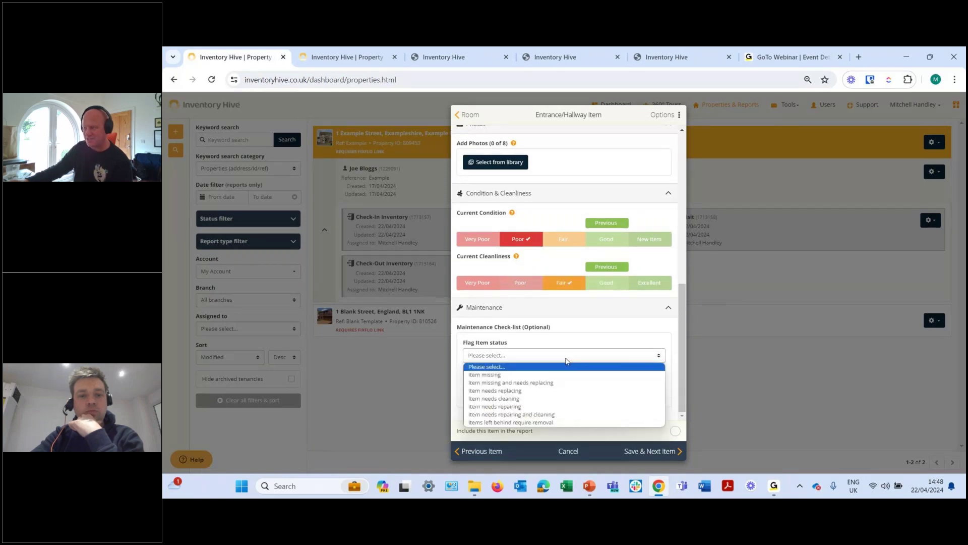
{"action": "left_click", "coordinate": [540, 406]}
{"action": "left_click", "coordinate": [535, 391]}
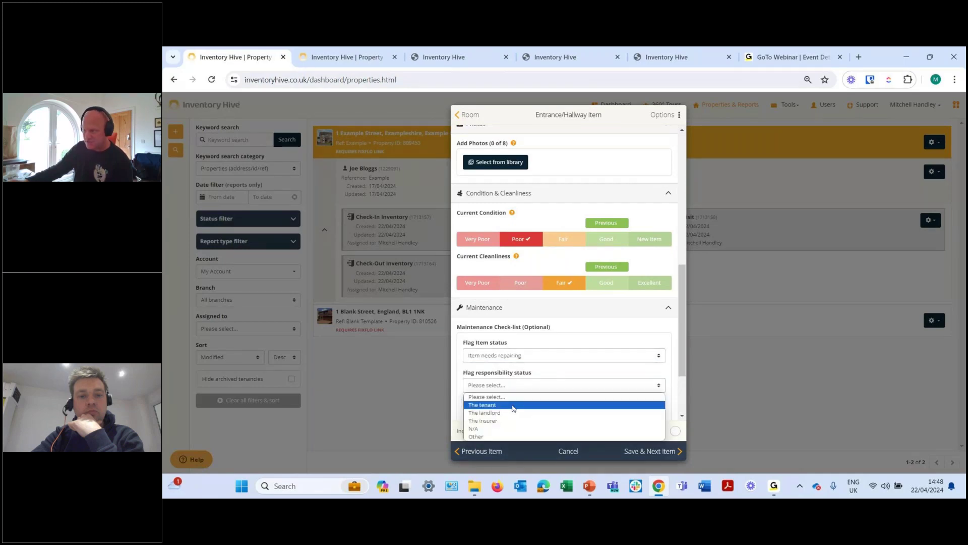
{"action": "key", "text": "Escape"}
{"action": "left_click_drag", "start_coordinate": [685, 307], "coordinate": [684, 389]}
{"action": "left_click", "coordinate": [632, 386]}
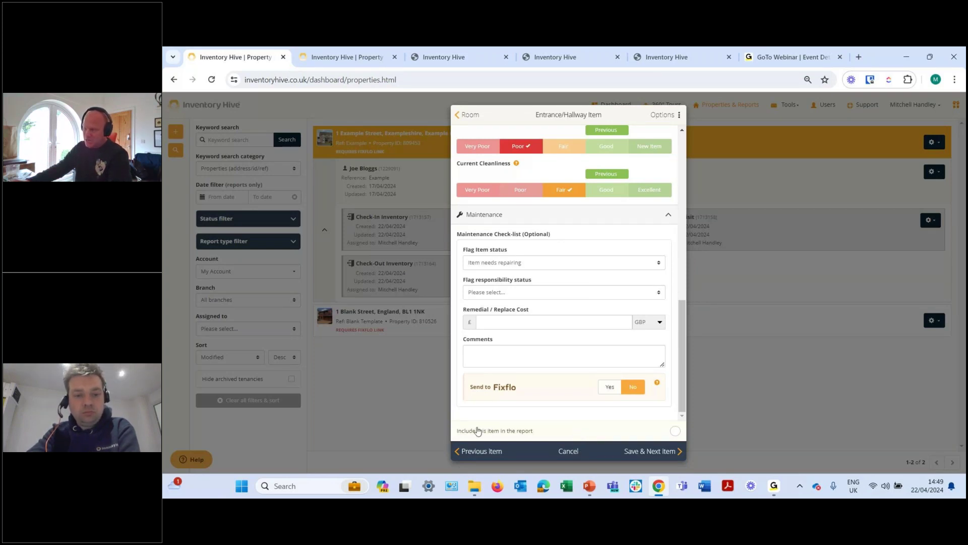
{"action": "left_click", "coordinate": [684, 435]}
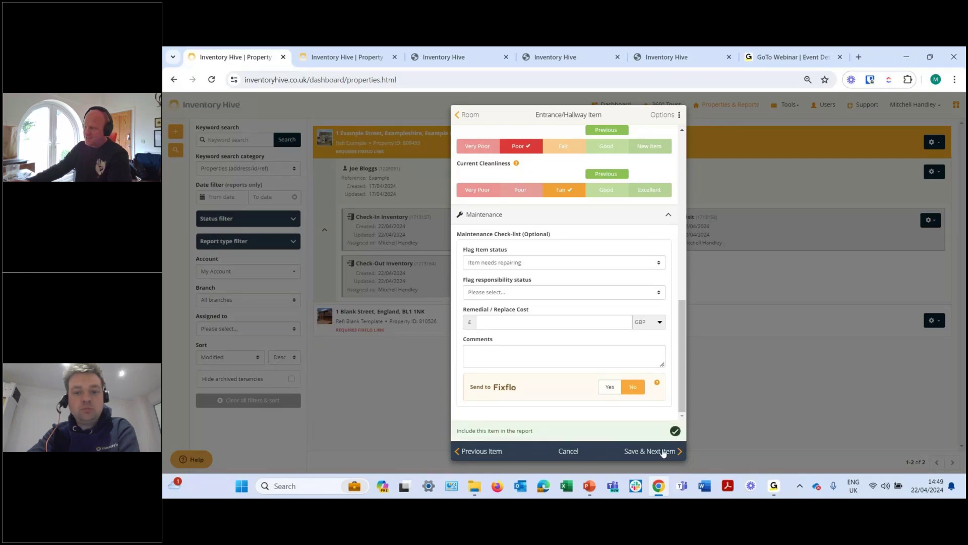
{"action": "left_click", "coordinate": [664, 452]}
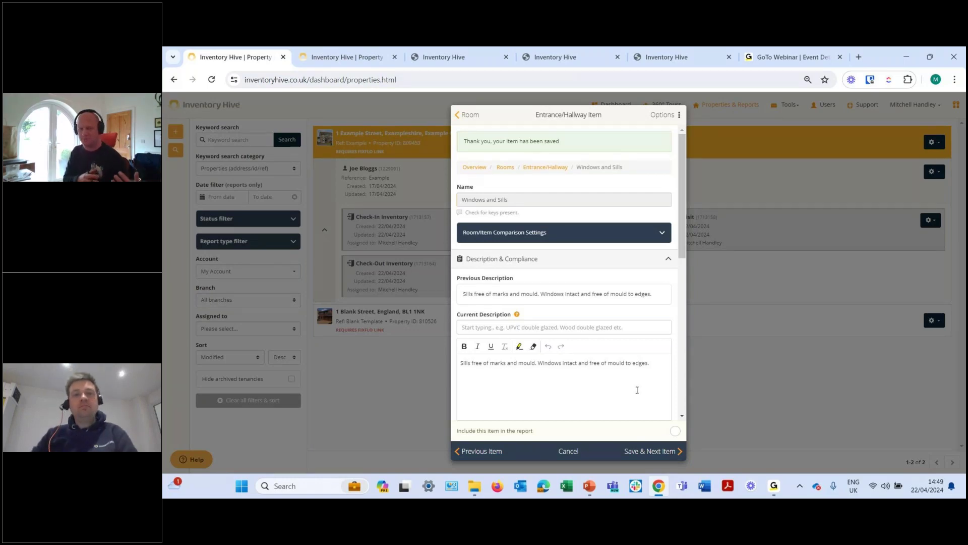
Preview the Check-Out Inventory report to examine the Walls comparison under Room Details and the Declaration page, and finish the preview
{"action": "left_click", "coordinate": [479, 173]}
{"action": "left_click", "coordinate": [541, 363]}
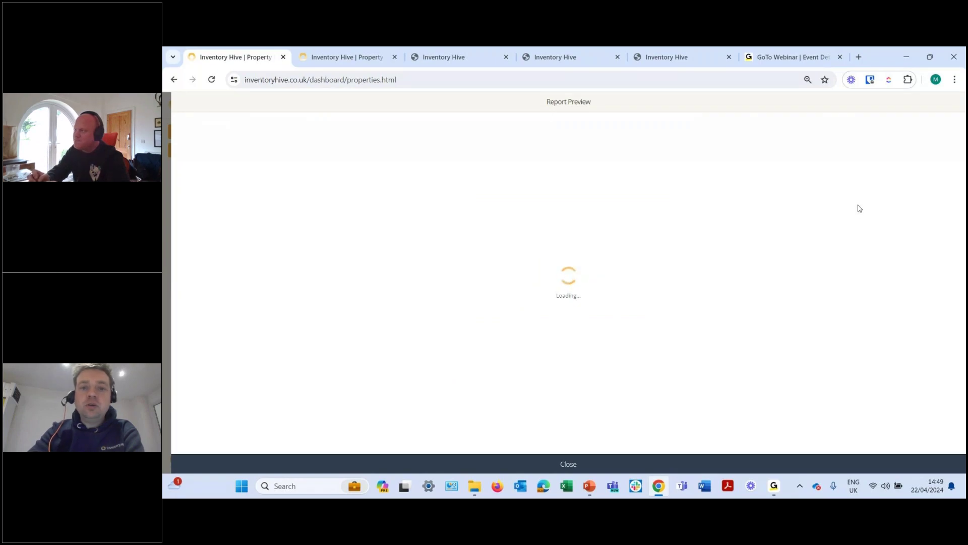
{"action": "left_click_drag", "start_coordinate": [961, 127], "coordinate": [964, 277]}
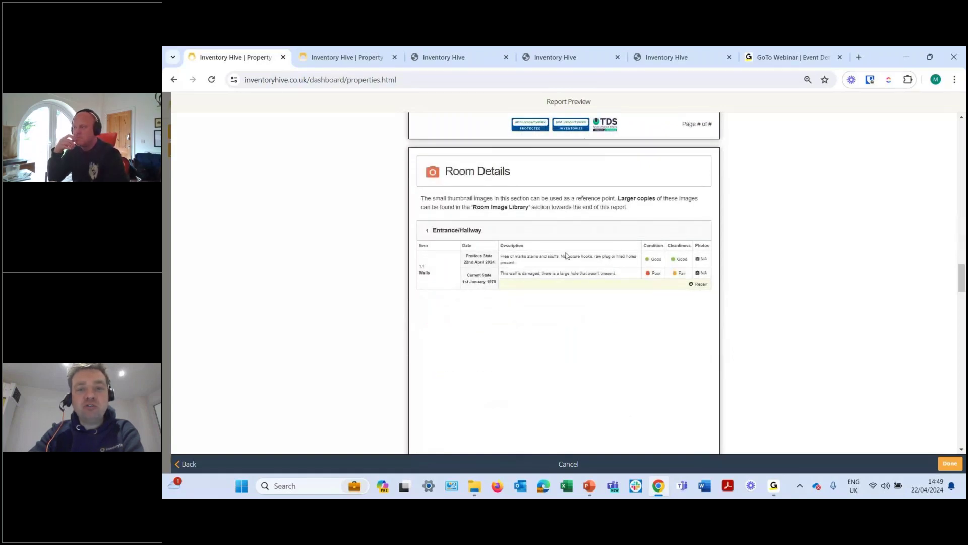
{"action": "left_click_drag", "start_coordinate": [963, 262], "coordinate": [964, 297]}
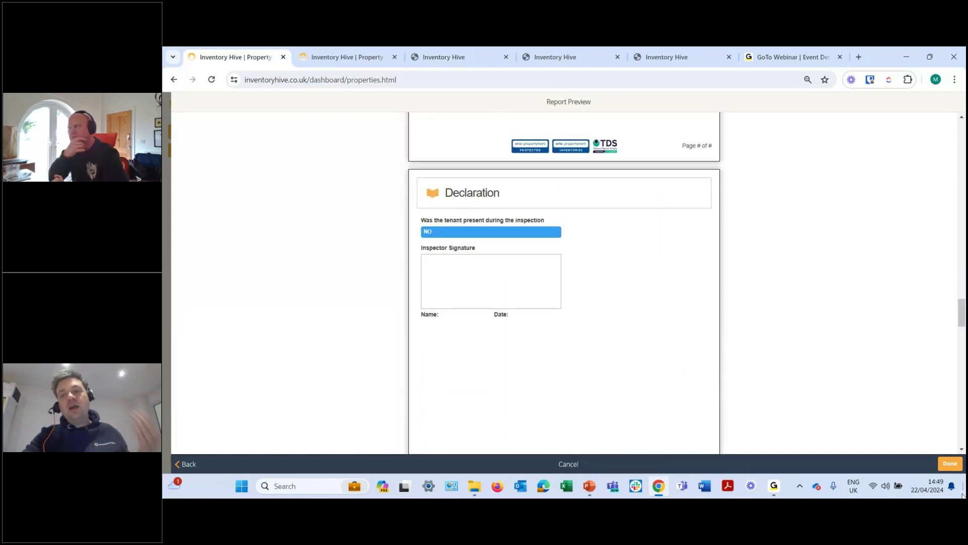
{"action": "left_click", "coordinate": [950, 464]}
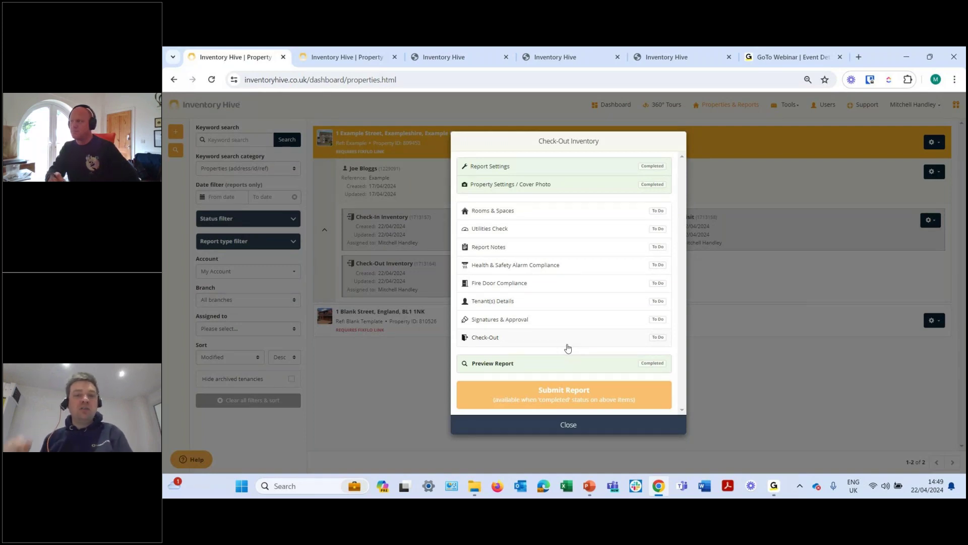
Add "Everything is fine and all checked." on a new line of the Entrance/Hallway General Overview's current description, and enable cloning of the item description
{"action": "left_click", "coordinate": [555, 211]}
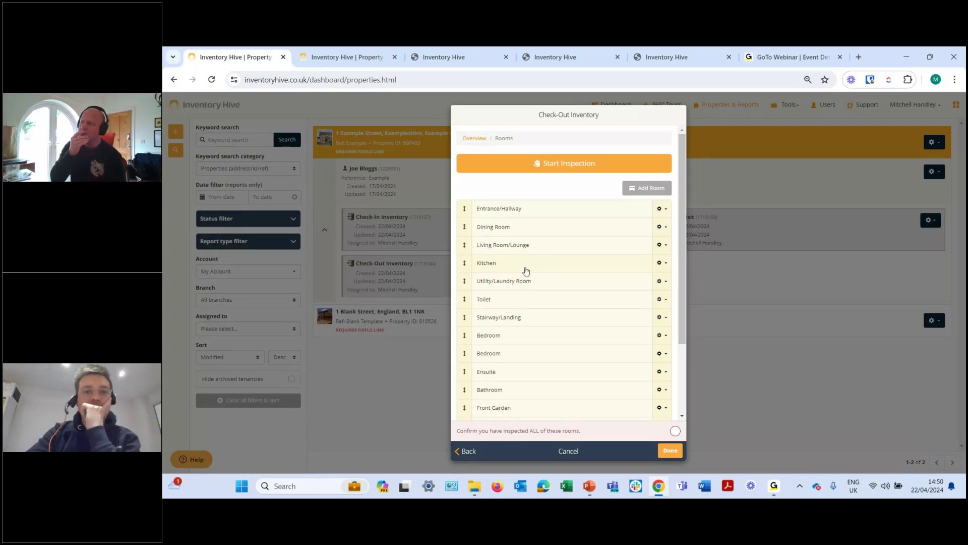
{"action": "left_click", "coordinate": [515, 210]}
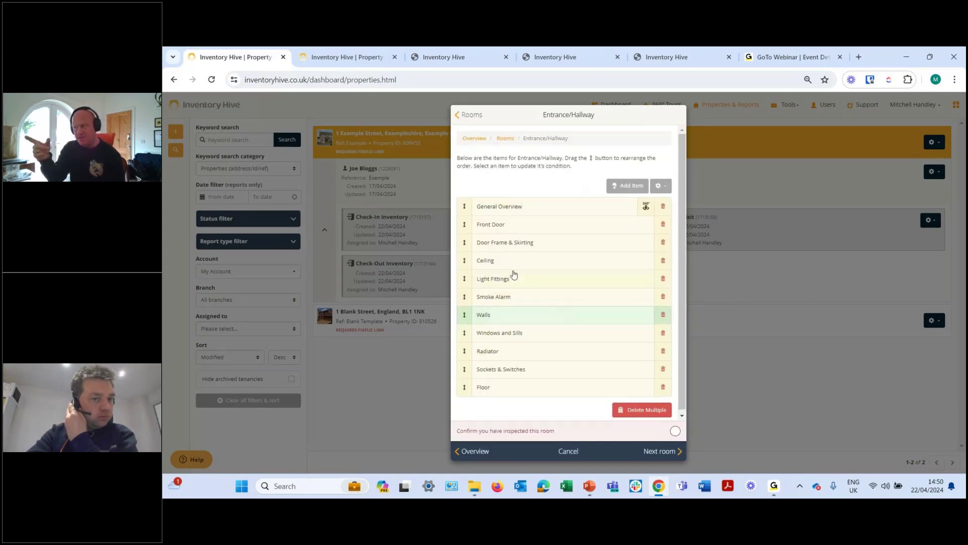
{"action": "left_click", "coordinate": [521, 208]}
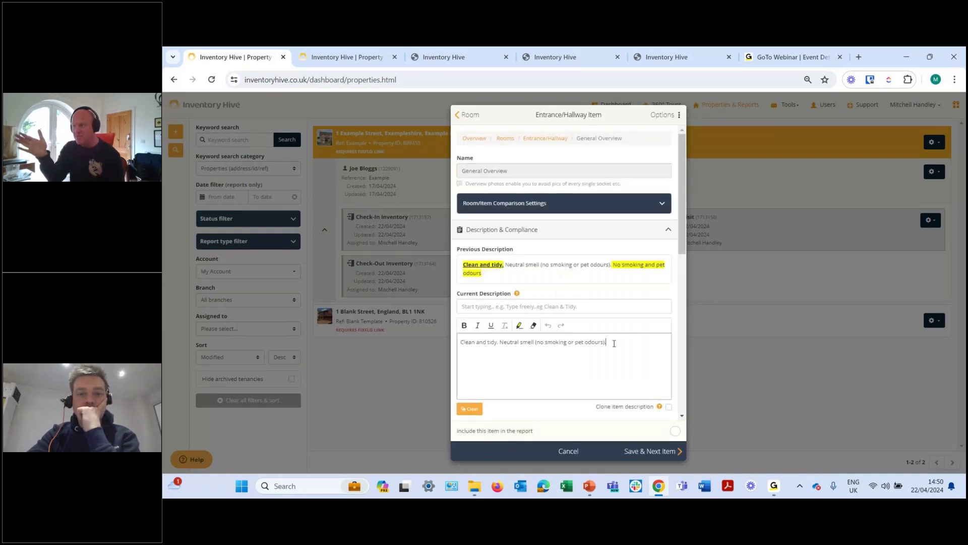
{"action": "left_click_drag", "start_coordinate": [680, 242], "coordinate": [685, 280]}
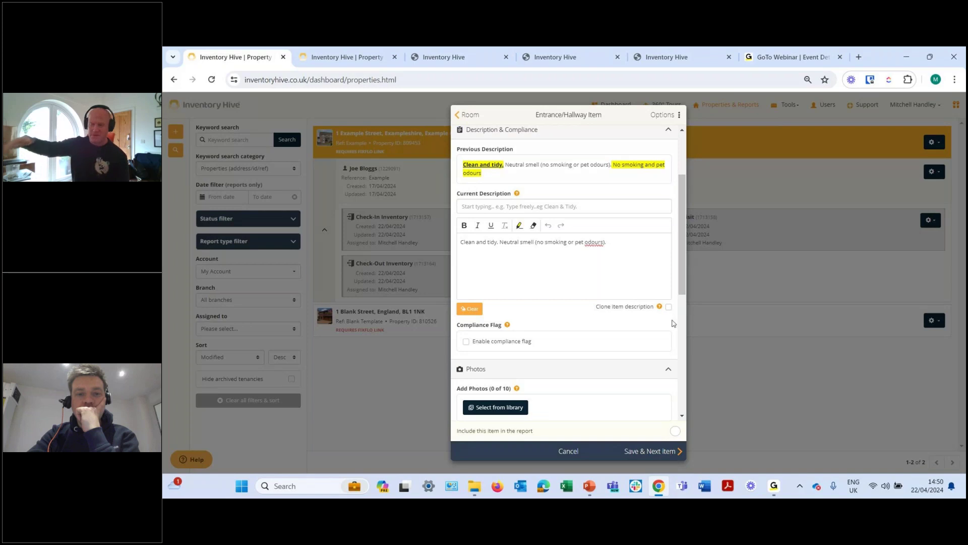
{"action": "left_click", "coordinate": [623, 243]}
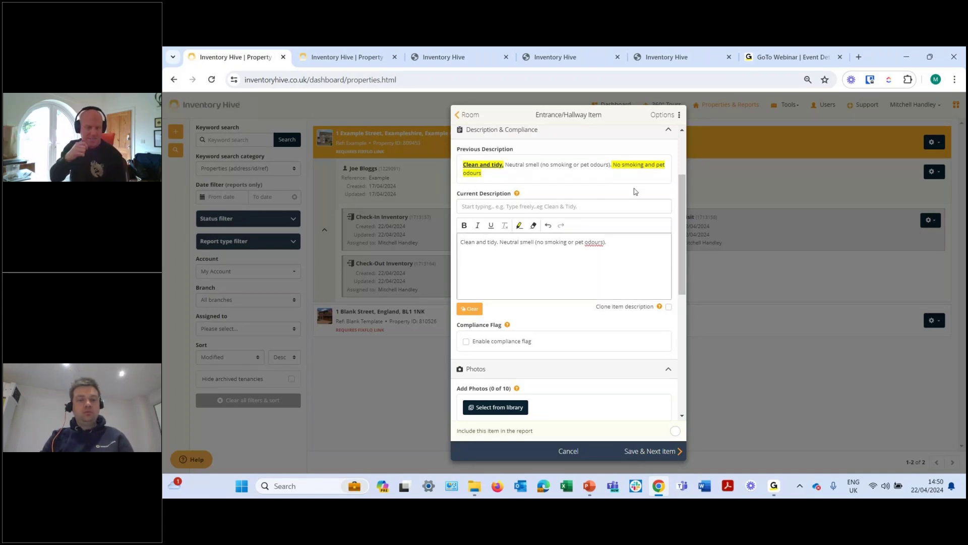
{"action": "type", "text": "Everything"}
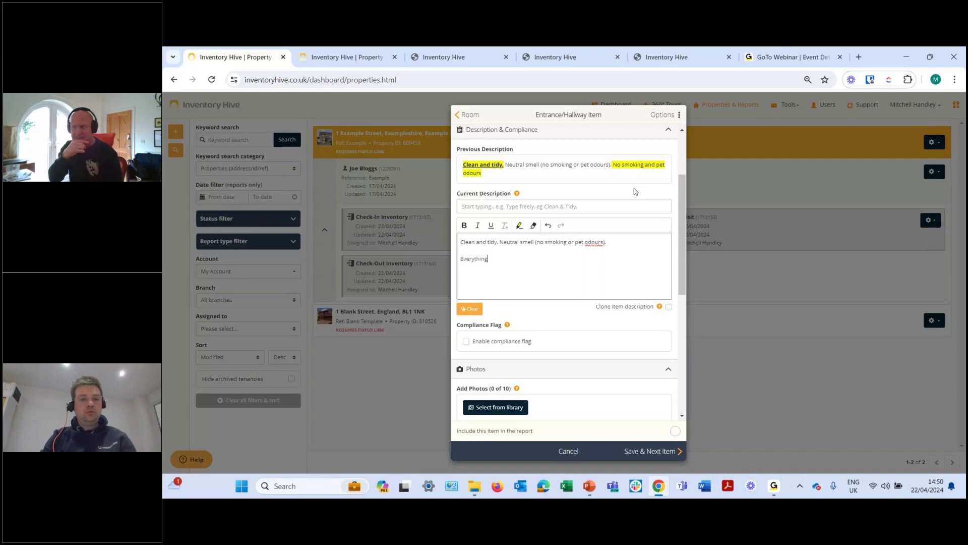
{"action": "type", "text": " is gin"}
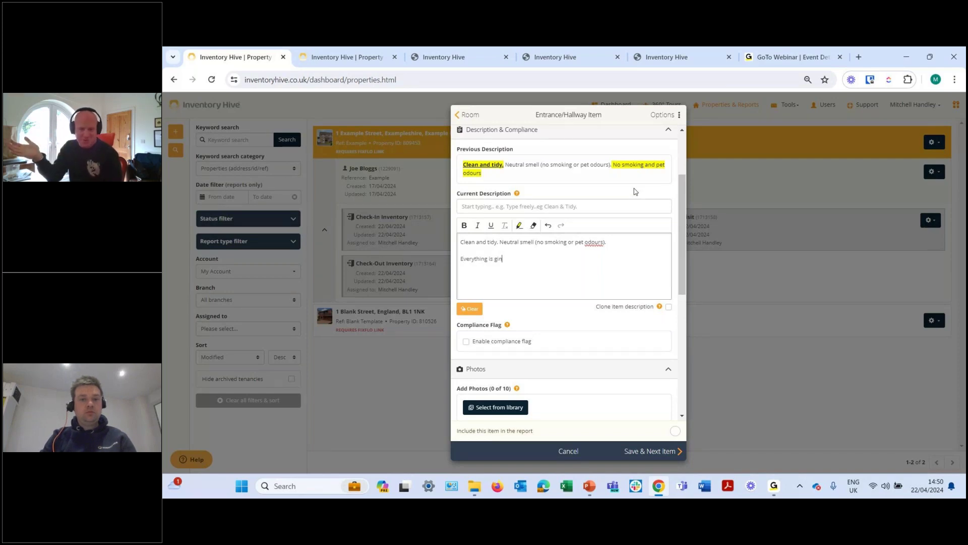
{"action": "key", "text": "BackSpace"}
{"action": "key", "text": "BackSpace"}
{"action": "key", "text": "BackSpace"}
{"action": "type", "text": "fine and all checked."}
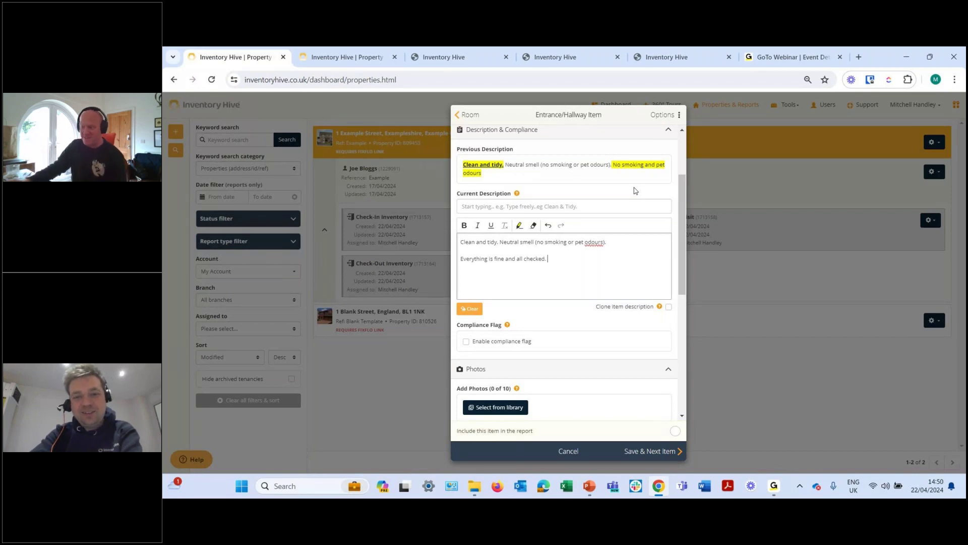
{"action": "left_click", "coordinate": [668, 307]}
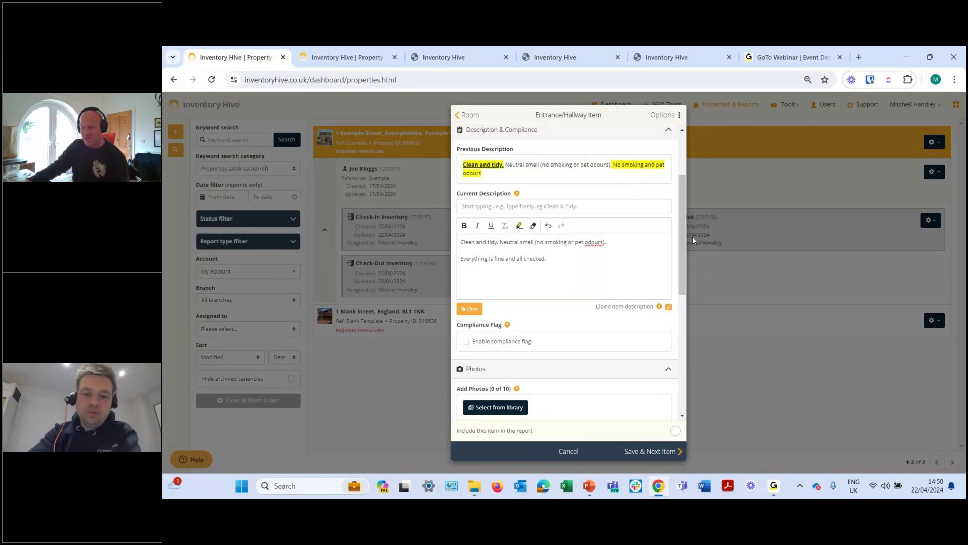
Include the Entrance/Hallway General Overview in the Check-Out Inventory report and save it, continuing to the Front Door item
{"action": "left_click_drag", "start_coordinate": [685, 246], "coordinate": [683, 300]}
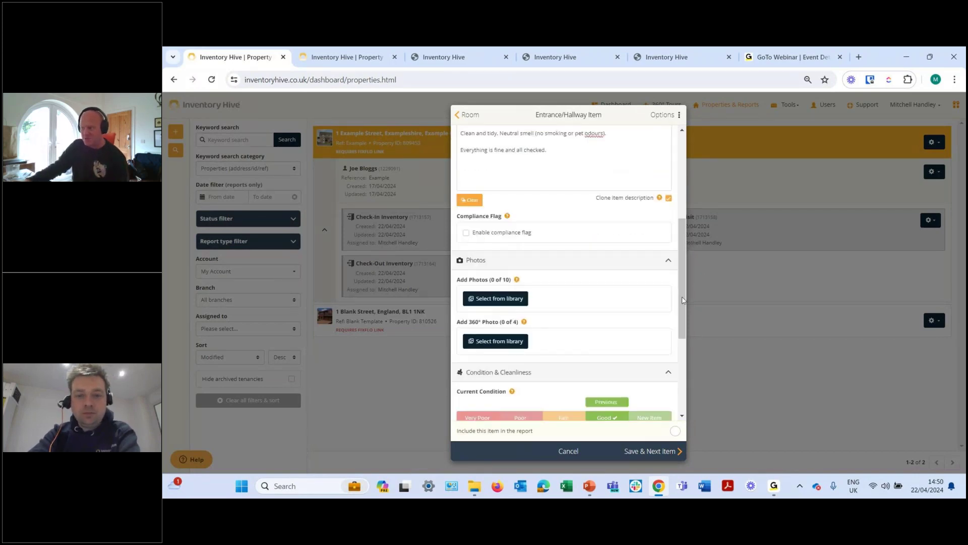
{"action": "scroll", "coordinate": [684, 353], "scroll_direction": "down", "scroll_amount": 2}
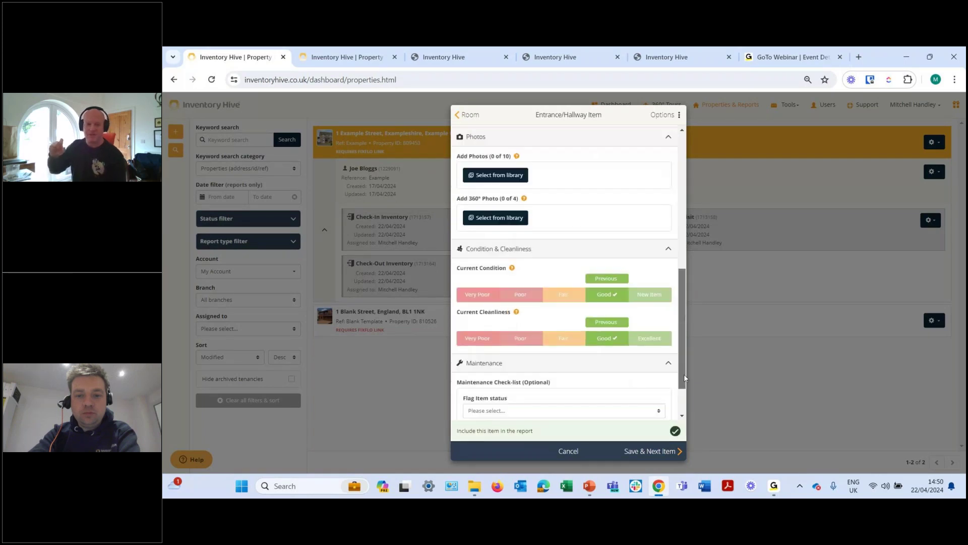
{"action": "left_click", "coordinate": [664, 450]}
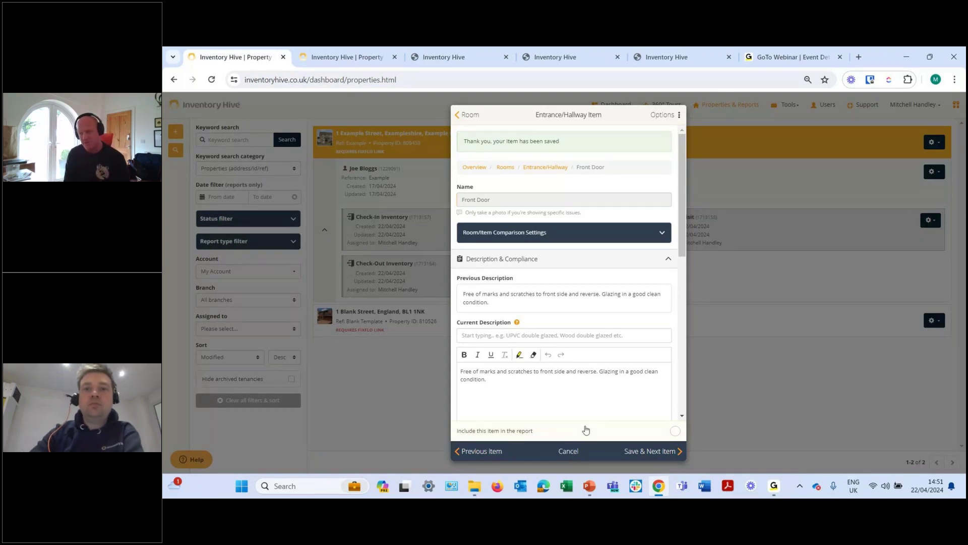
Examine the Entrance/Hallway previous and current state comparisons in the sample check-out inventory report, and return to the property reports
{"action": "left_click", "coordinate": [678, 57]}
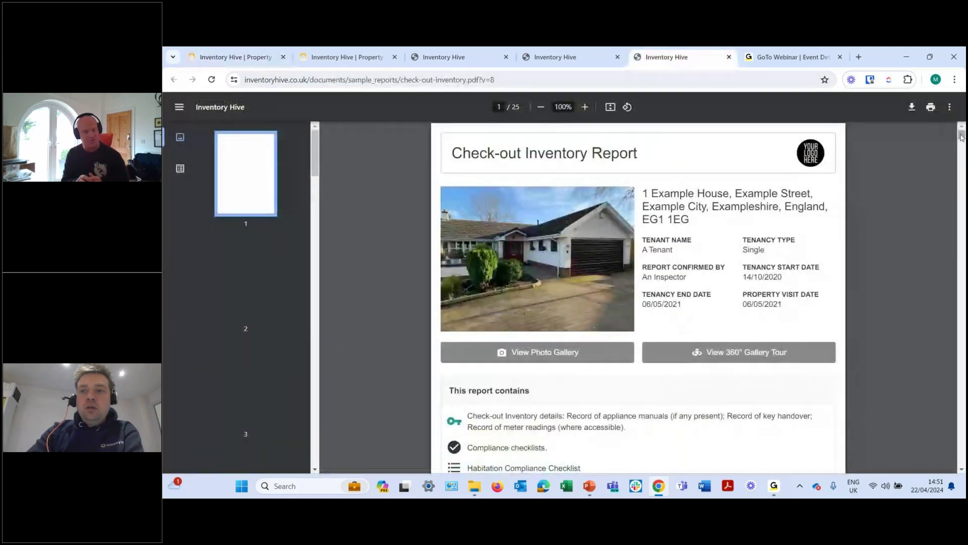
{"action": "left_click_drag", "start_coordinate": [961, 136], "coordinate": [962, 257]}
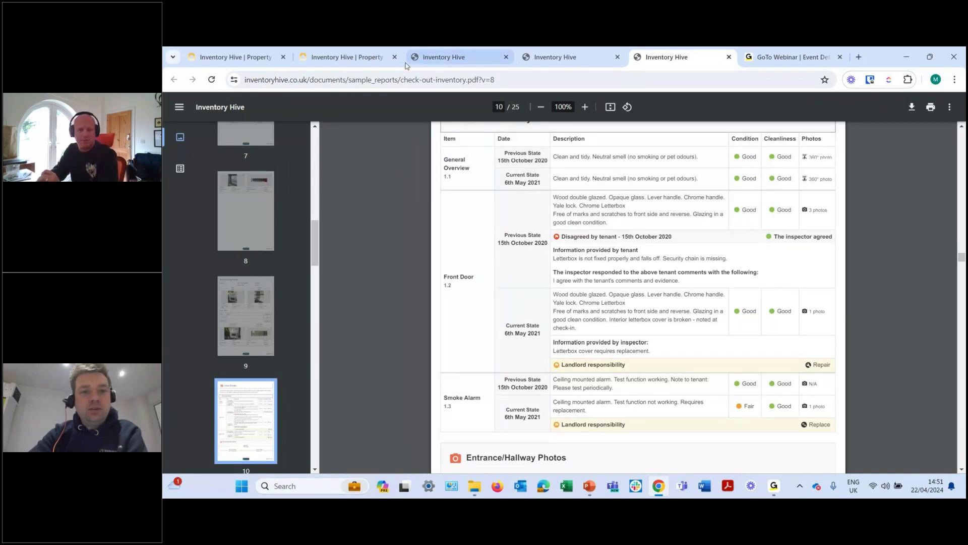
{"action": "left_click", "coordinate": [348, 59]}
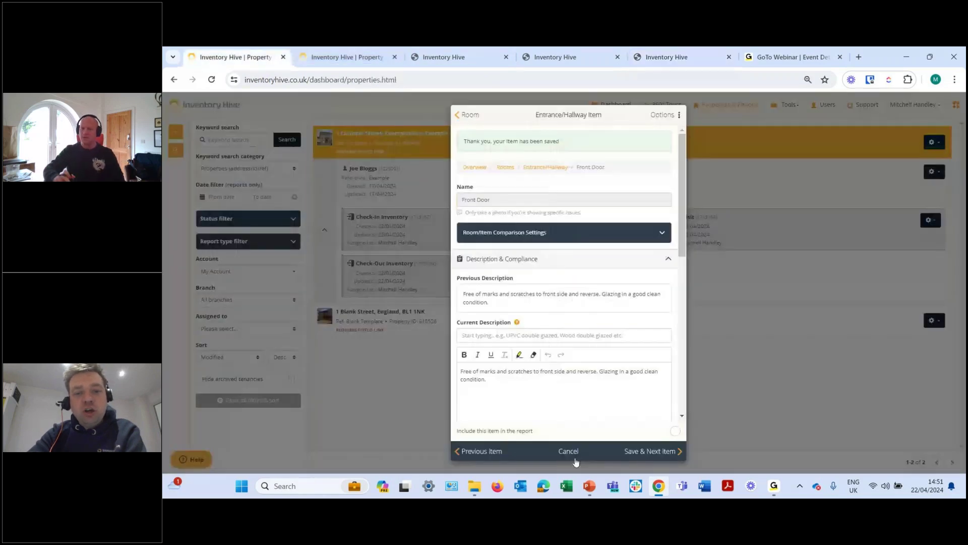
Cancel the Front Door item and leave the Check-Out Inventory's room list
{"action": "left_click", "coordinate": [568, 452]}
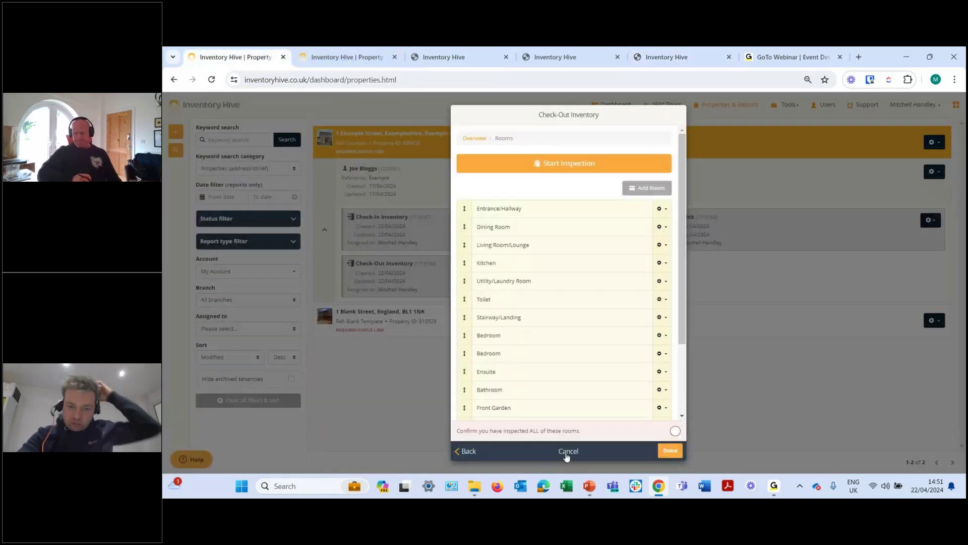
{"action": "left_click", "coordinate": [568, 452]}
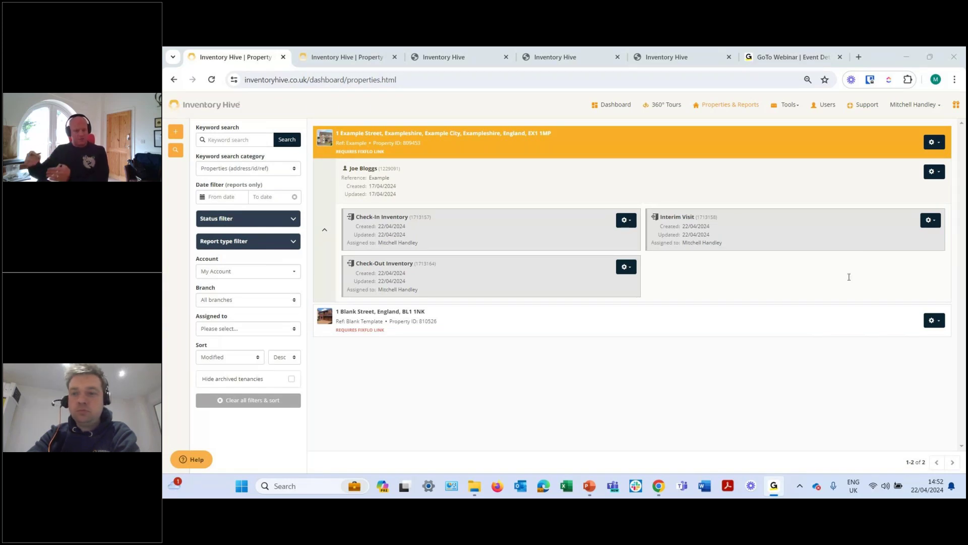
Open the General Overview item of the Check-In Inventory's Entrance/Hallway and examine its photo and 360° photo allowances
{"action": "left_click", "coordinate": [658, 486]}
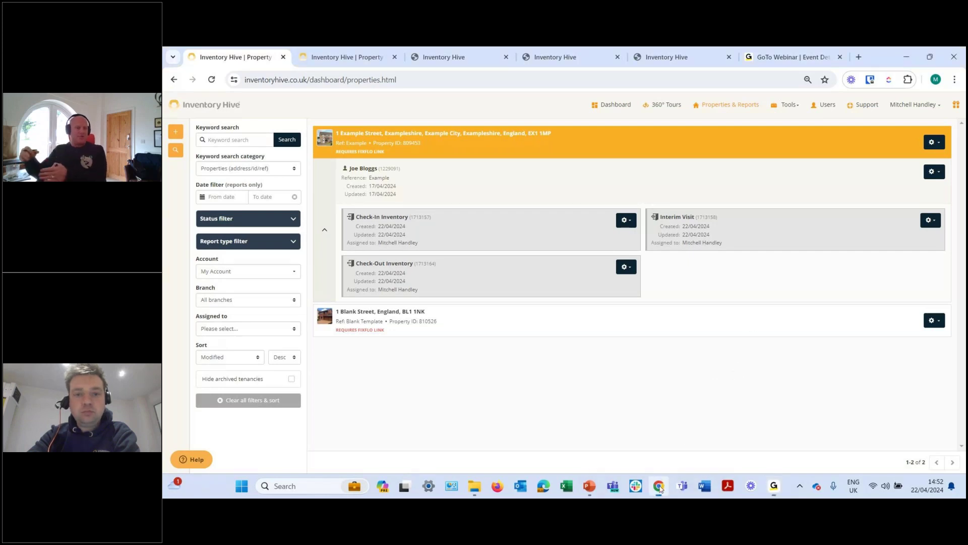
{"action": "left_click", "coordinate": [627, 230]}
{"action": "left_click", "coordinate": [506, 209]}
{"action": "left_click", "coordinate": [510, 208]}
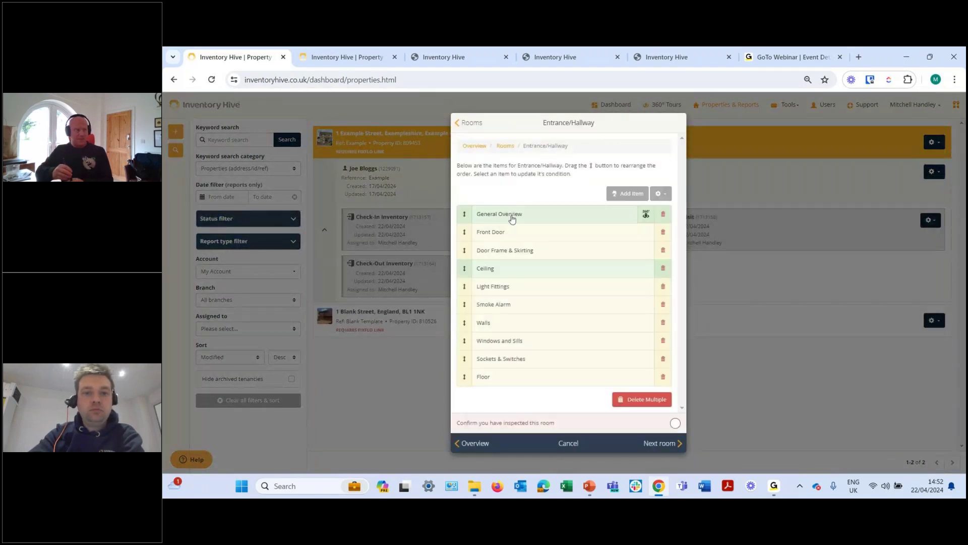
{"action": "left_click", "coordinate": [512, 214]}
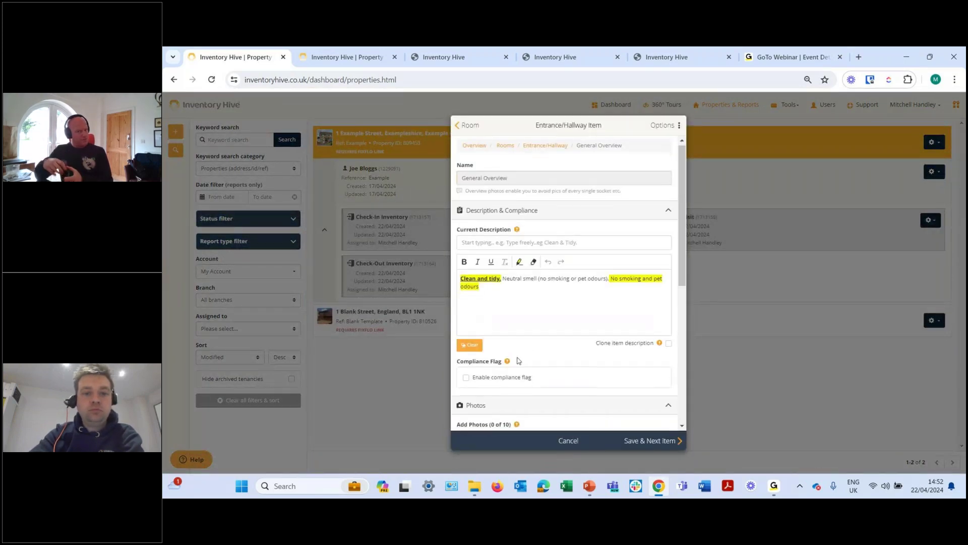
{"action": "scroll", "coordinate": [530, 370], "scroll_direction": "down", "scroll_amount": 5}
{"action": "left_click_drag", "start_coordinate": [454, 274], "coordinate": [515, 271]}
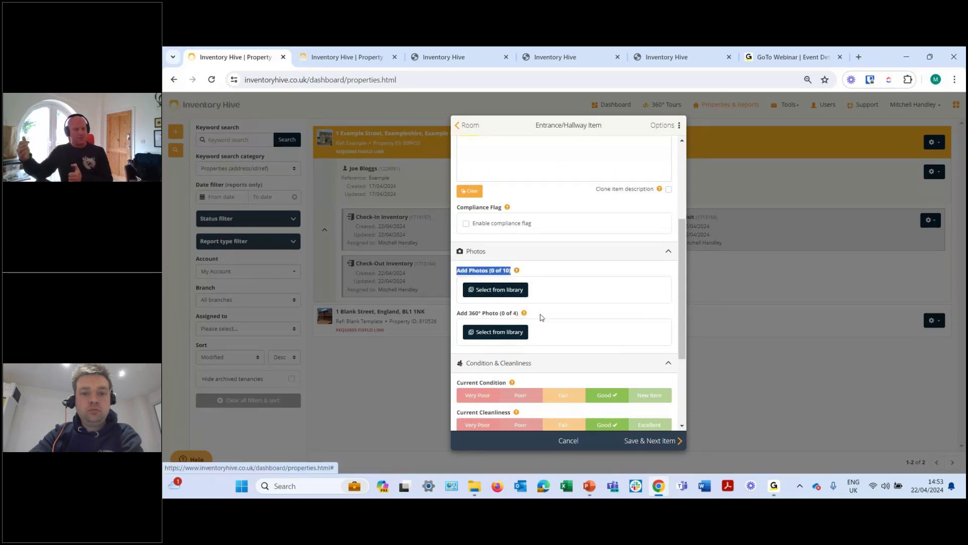
Save the General Overview, continue to the Front Door item and examine its photo allowance
{"action": "left_click", "coordinate": [652, 442]}
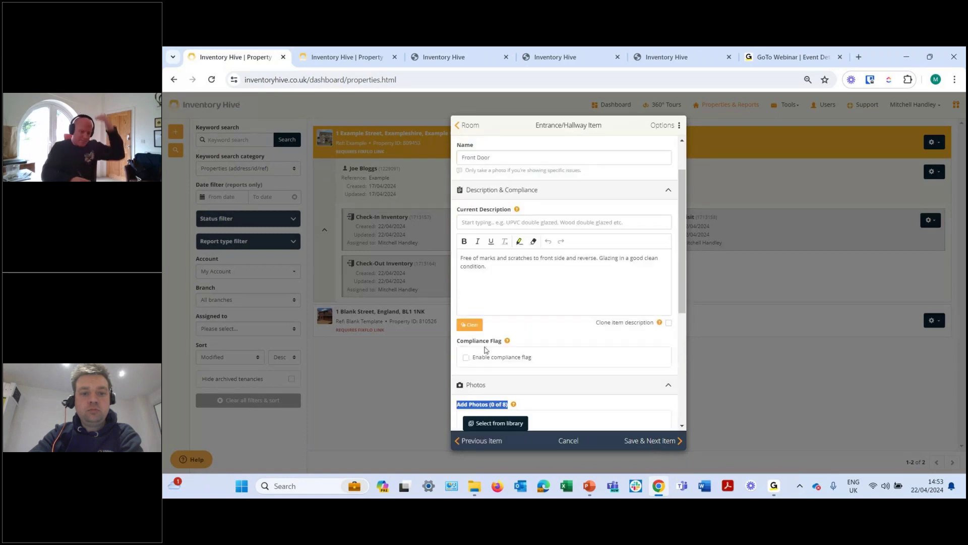
{"action": "scroll", "coordinate": [485, 349], "scroll_direction": "down", "scroll_amount": 1}
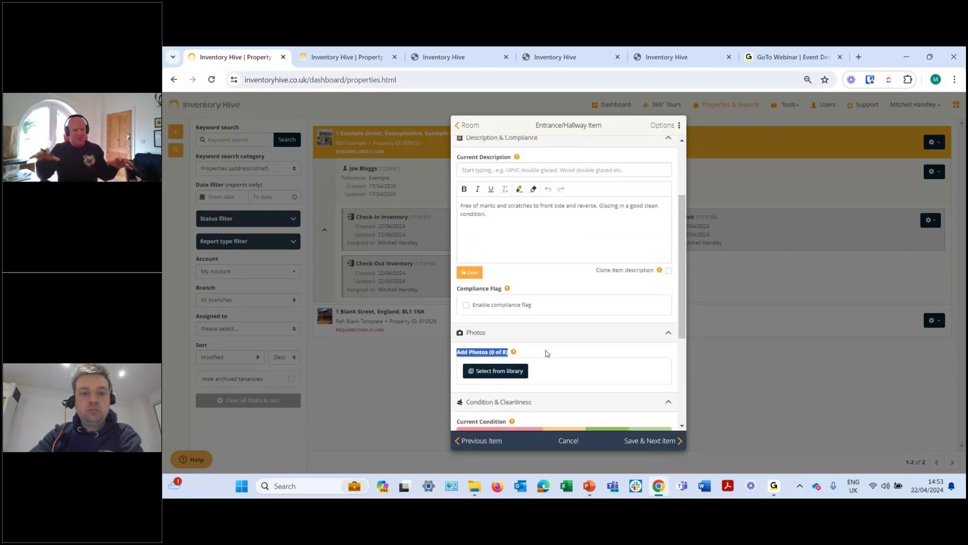
{"action": "scroll", "coordinate": [545, 353], "scroll_direction": "down", "scroll_amount": 1}
{"action": "left_click_drag", "start_coordinate": [458, 299], "coordinate": [553, 313]}
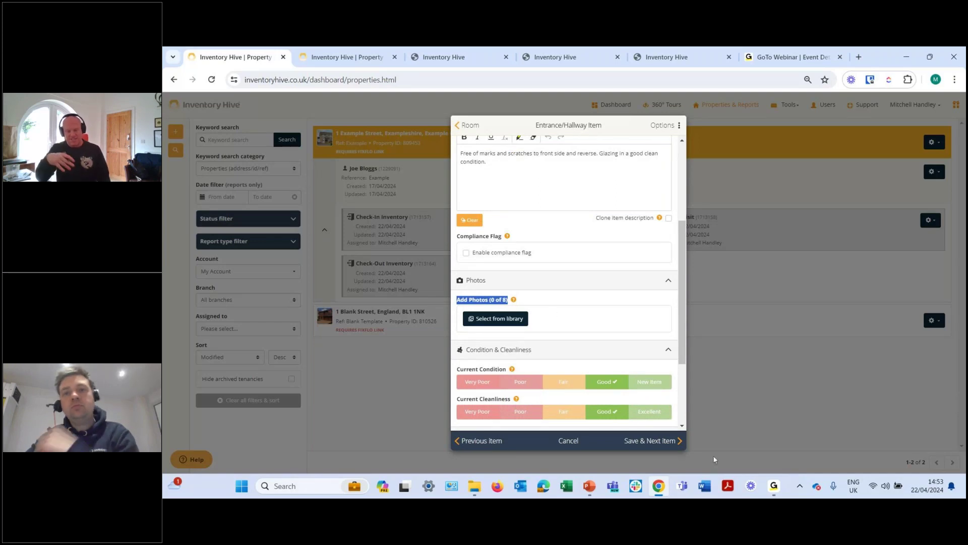
Cancel the Front Door item and close the Check-In Inventory to return to the property list
{"action": "left_click", "coordinate": [572, 442]}
{"action": "left_click", "coordinate": [572, 442]}
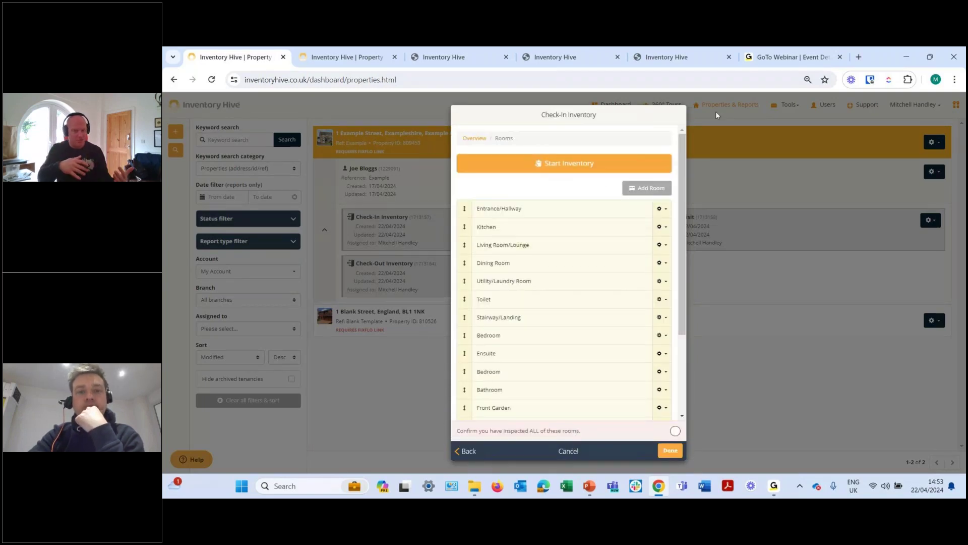
{"action": "left_click", "coordinate": [575, 445]}
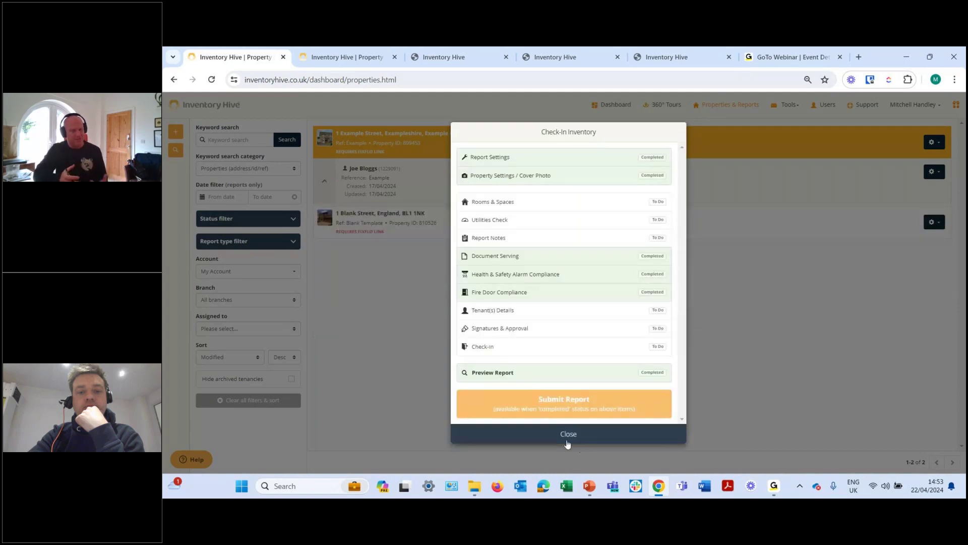
{"action": "left_click", "coordinate": [566, 435]}
{"action": "left_click", "coordinate": [789, 57]}
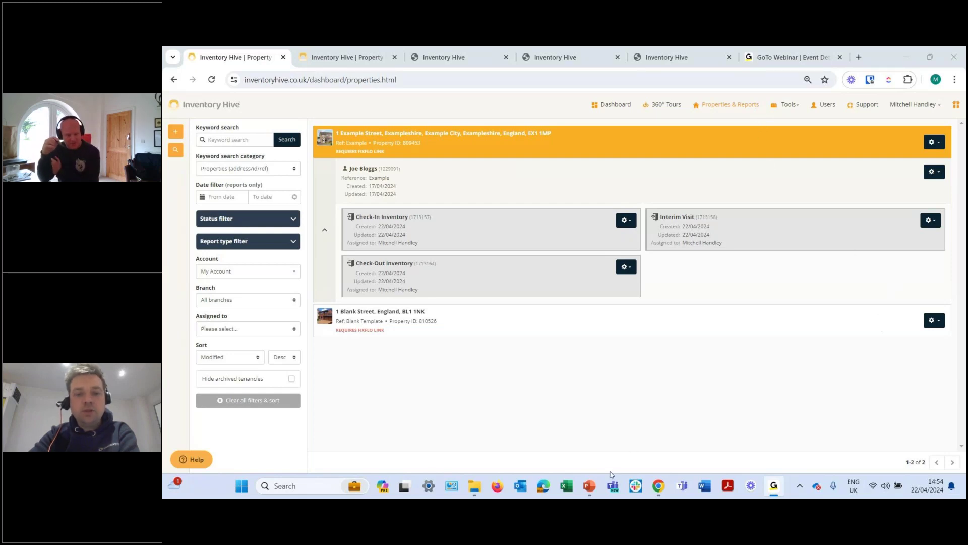
Switch to PowerPoint, present the "Any further questions?" contact slide from the start of the deck, and end the slide show
{"action": "left_click", "coordinate": [591, 488]}
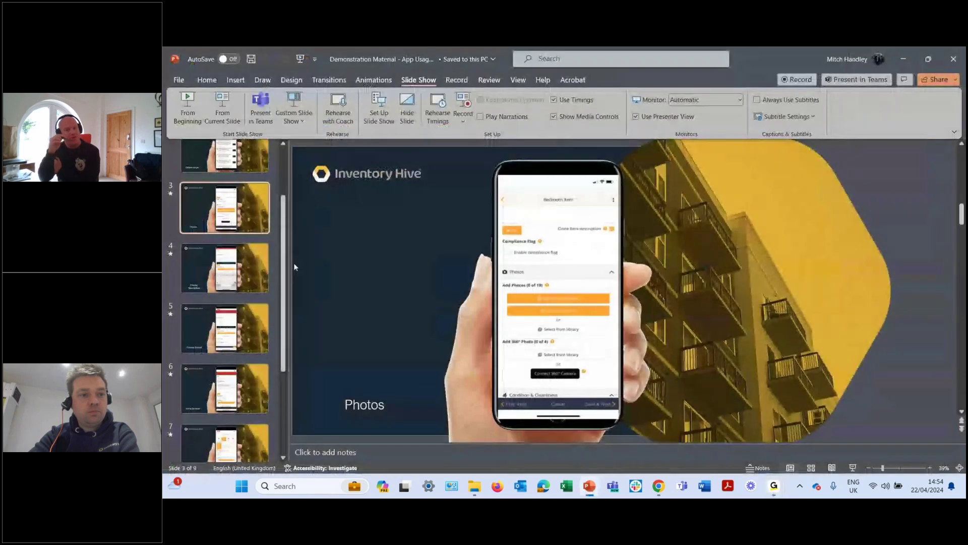
{"action": "scroll", "coordinate": [271, 192], "scroll_direction": "up", "scroll_amount": 1}
{"action": "left_click", "coordinate": [233, 168]}
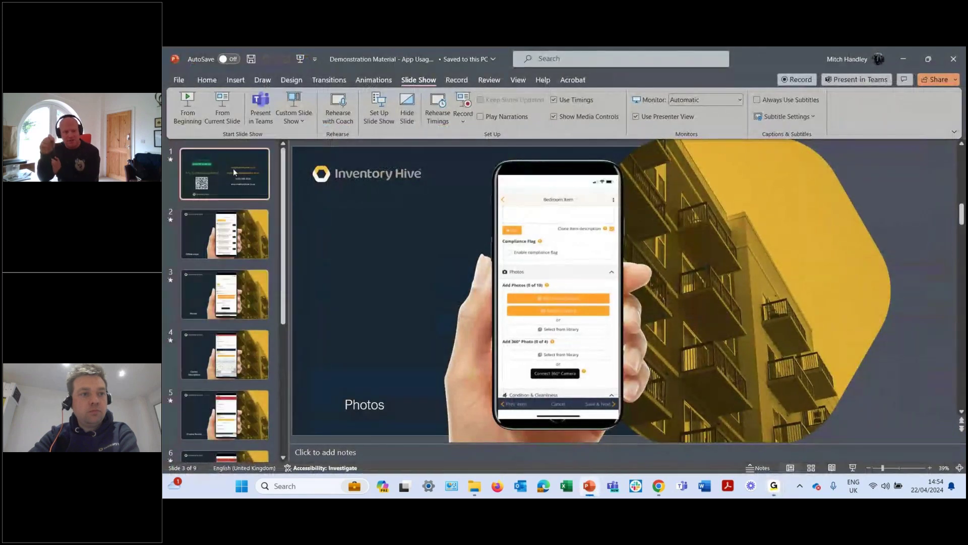
{"action": "left_click", "coordinate": [221, 110]}
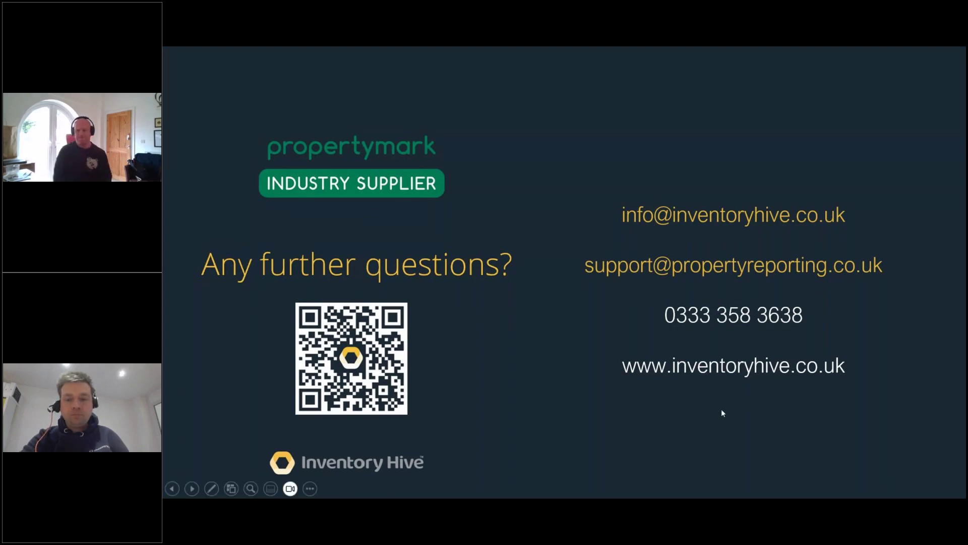
{"action": "key", "text": "Escape"}
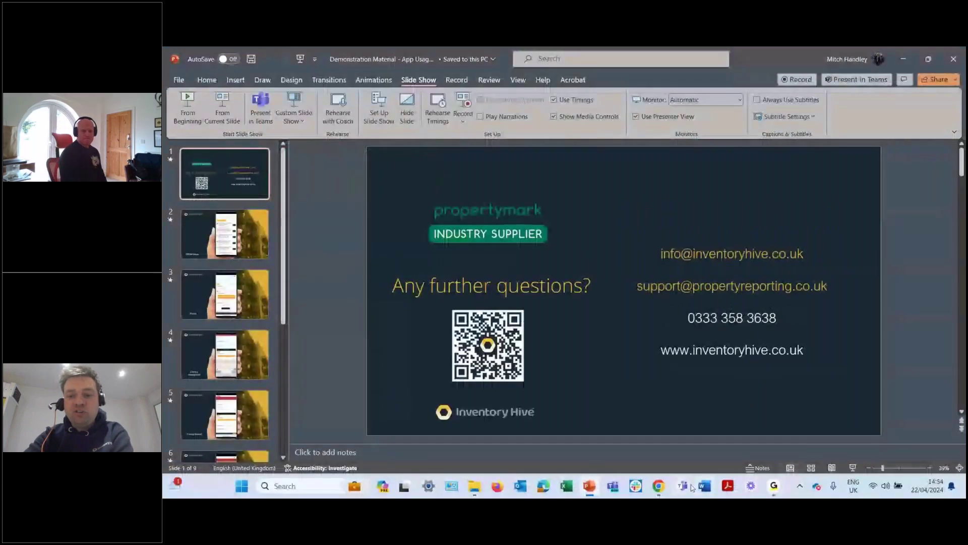
Switch back to Chrome and open the Custom Reports section of the Inventory Hive account settings
{"action": "left_click", "coordinate": [776, 494]}
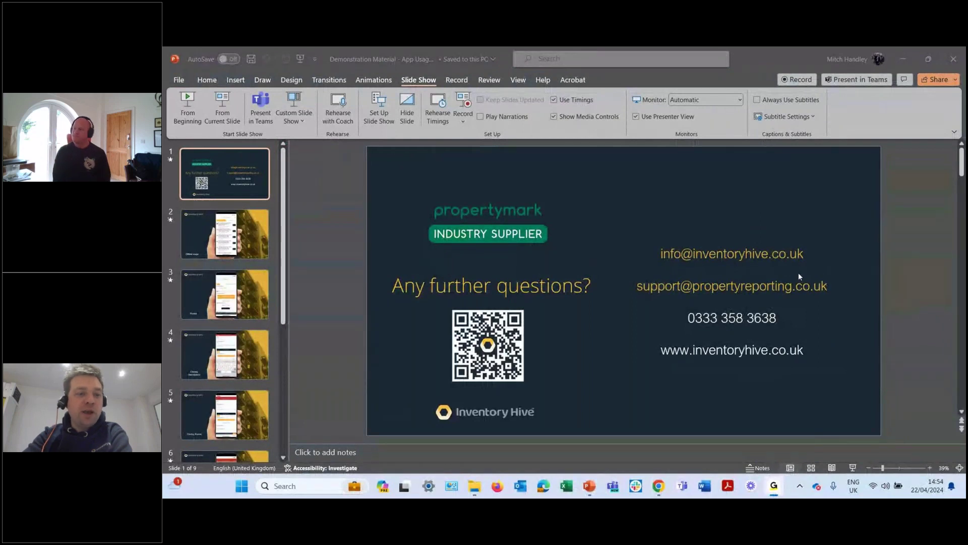
{"action": "left_click", "coordinate": [667, 490]}
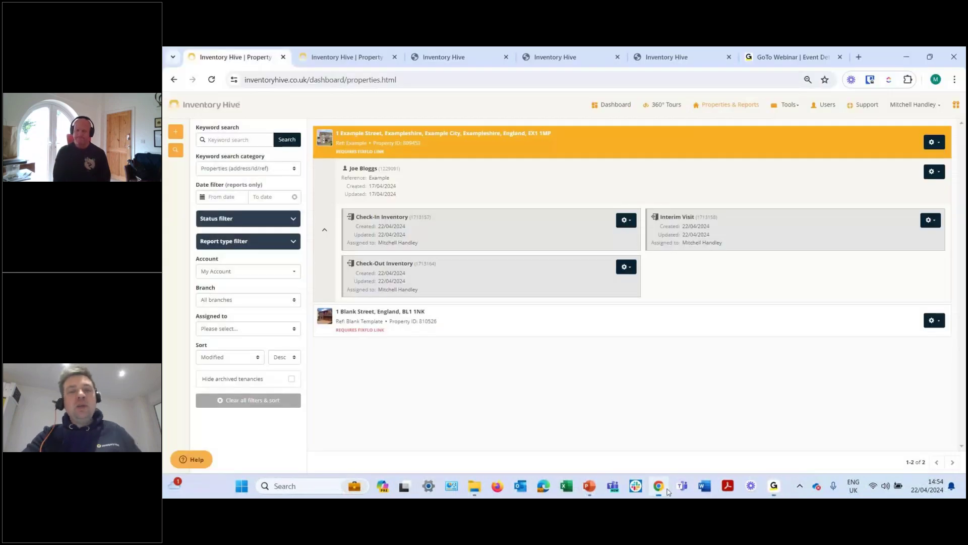
{"action": "left_click", "coordinate": [901, 108]}
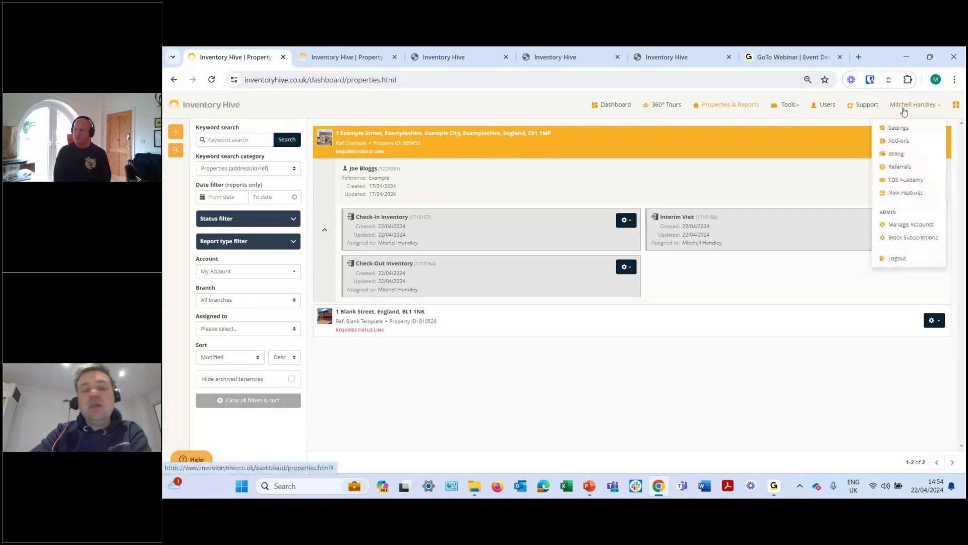
{"action": "left_click", "coordinate": [907, 128]}
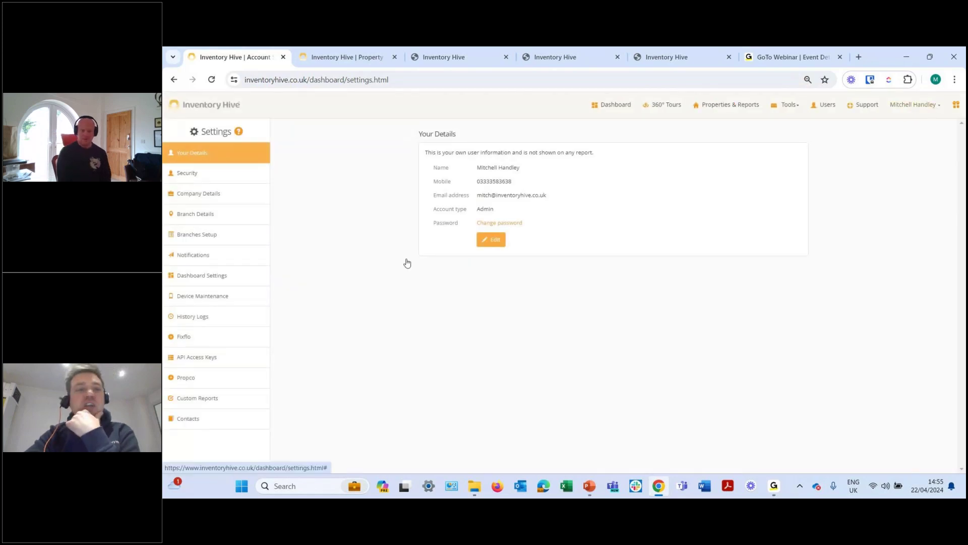
{"action": "left_click", "coordinate": [215, 401]}
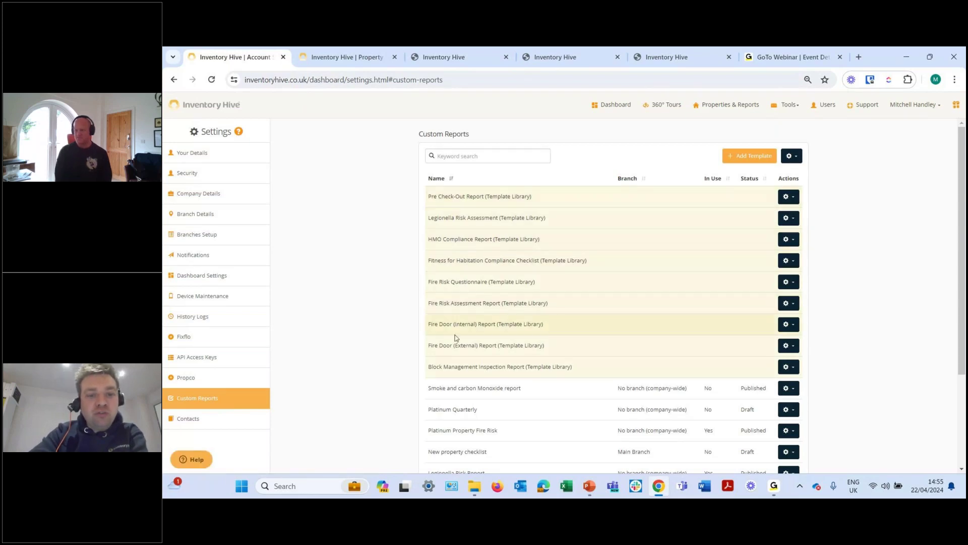
Clone the Block Management Inspection Report library template as a custom report template named "BM" and locate it in the Custom Reports list
{"action": "left_click_drag", "start_coordinate": [429, 370], "coordinate": [548, 370]}
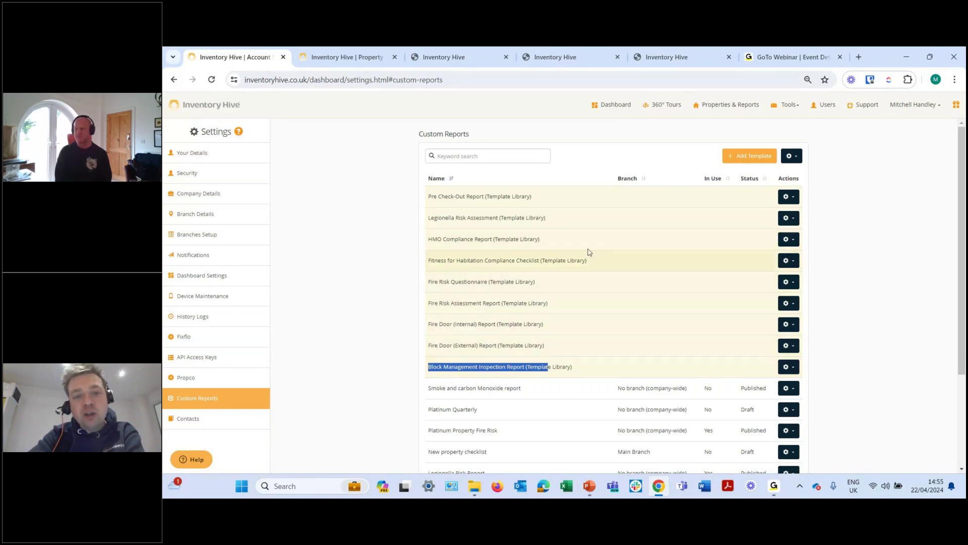
{"action": "left_click", "coordinate": [559, 374]}
{"action": "left_click", "coordinate": [790, 368]}
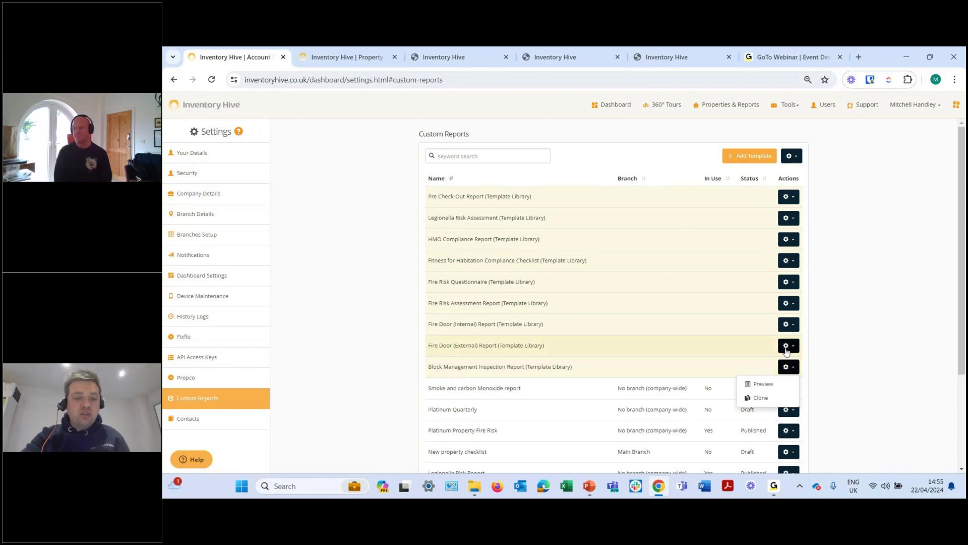
{"action": "scroll", "coordinate": [709, 346], "scroll_direction": "down", "scroll_amount": 1}
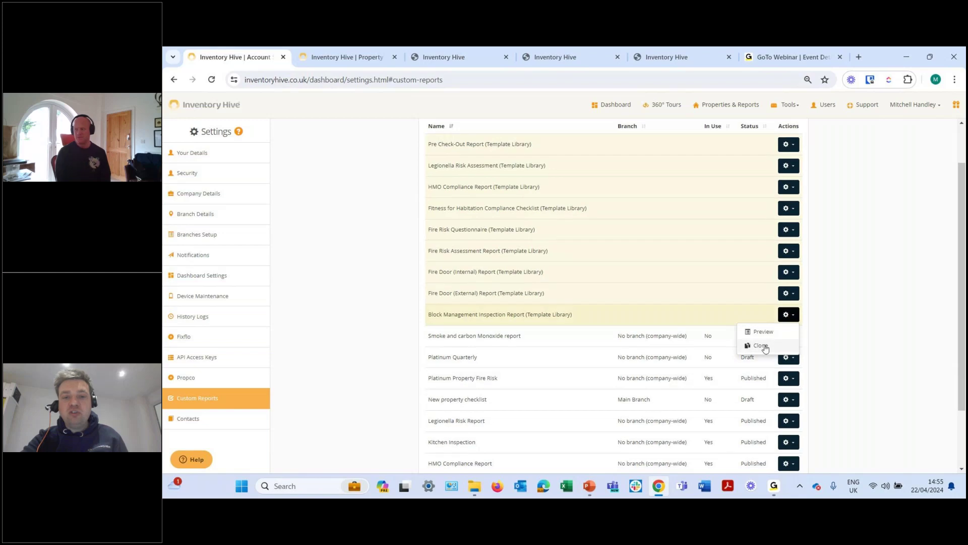
{"action": "left_click", "coordinate": [791, 346]}
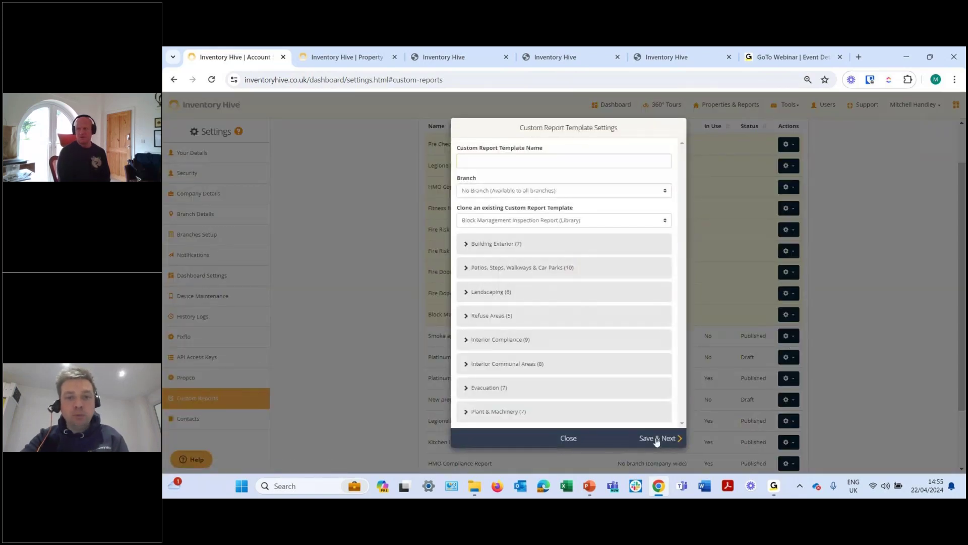
{"action": "left_click", "coordinate": [516, 148]}
{"action": "type", "text": "Bm"}
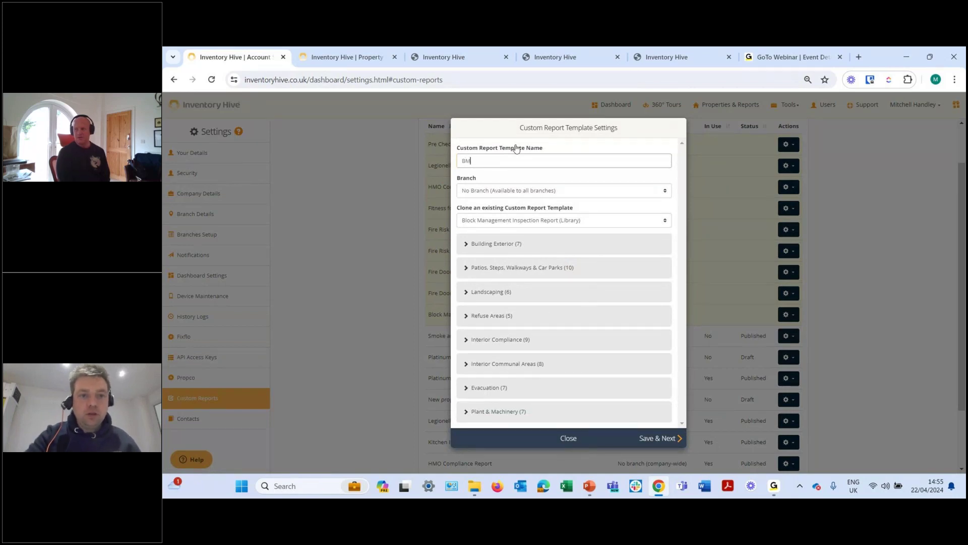
{"action": "left_click", "coordinate": [657, 438]}
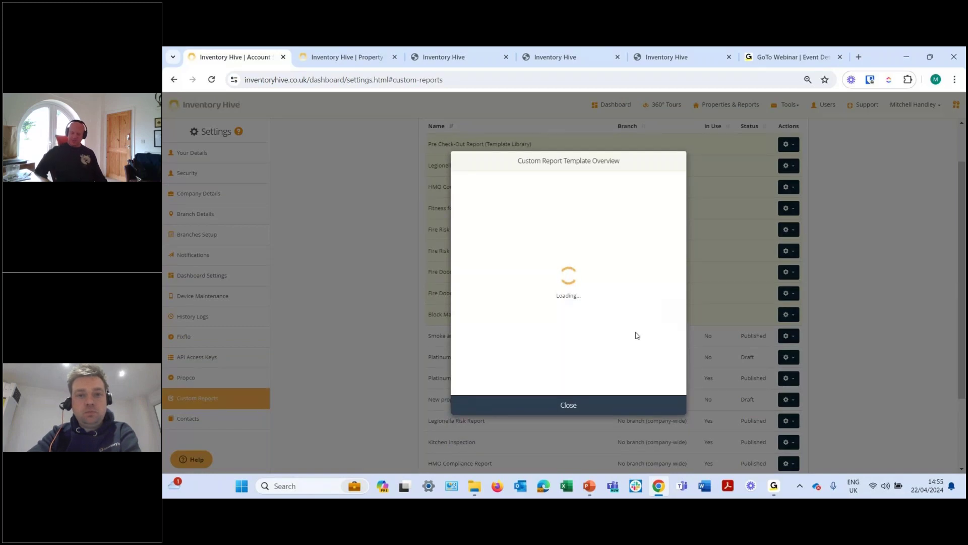
{"action": "left_click", "coordinate": [572, 407]}
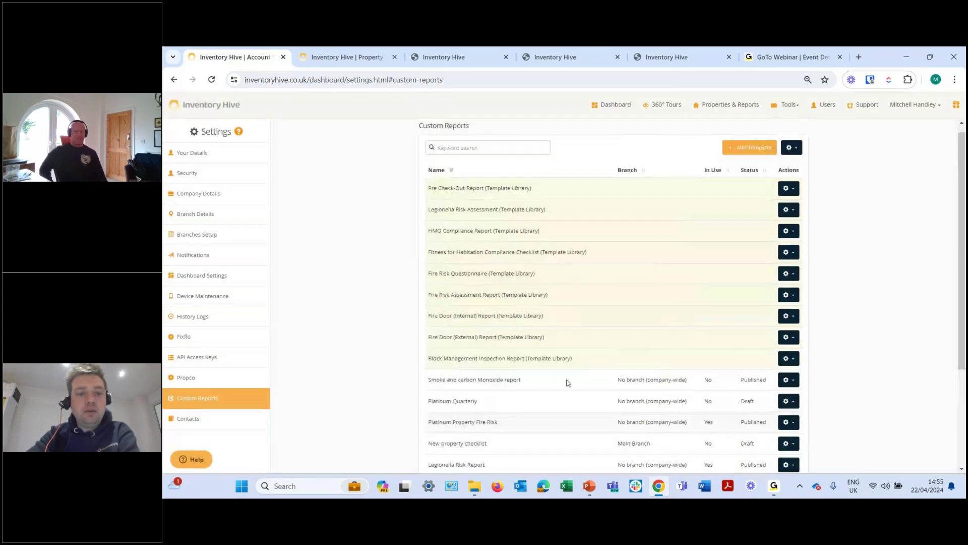
{"action": "scroll", "coordinate": [579, 323], "scroll_direction": "down", "scroll_amount": 3}
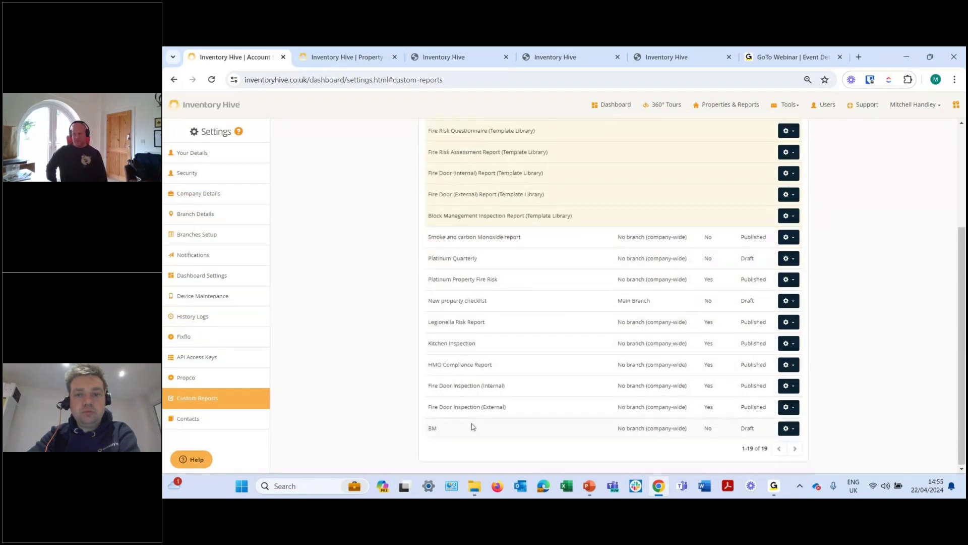
Open the Properties & Reports list and expand the property with reference Example to show its tenancy reports
{"action": "scroll", "coordinate": [745, 224], "scroll_direction": "up", "scroll_amount": 3}
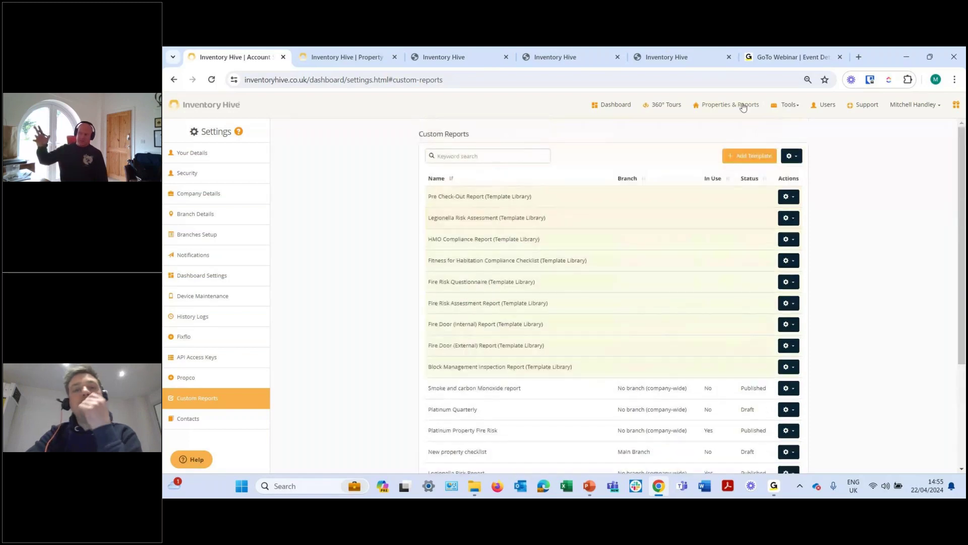
{"action": "left_click", "coordinate": [743, 106]}
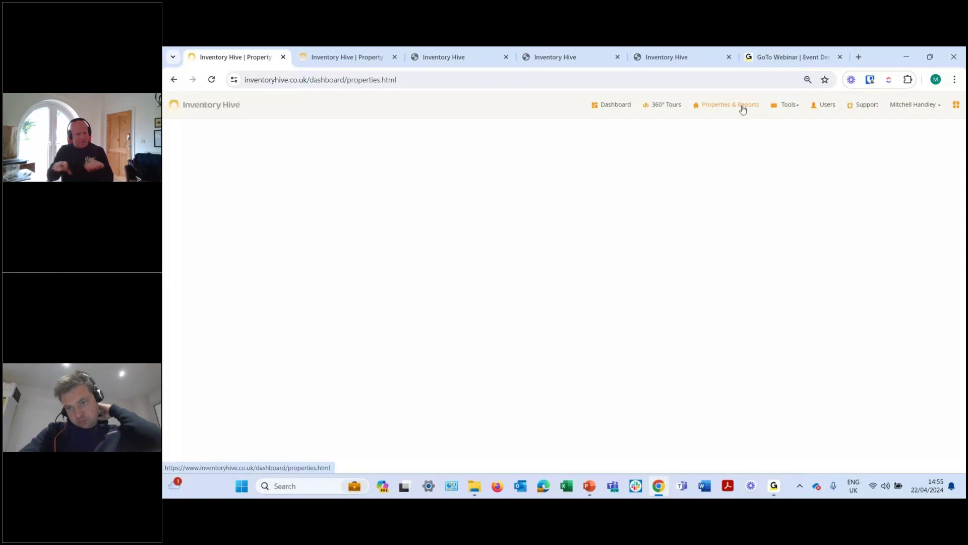
{"action": "left_click", "coordinate": [848, 148]}
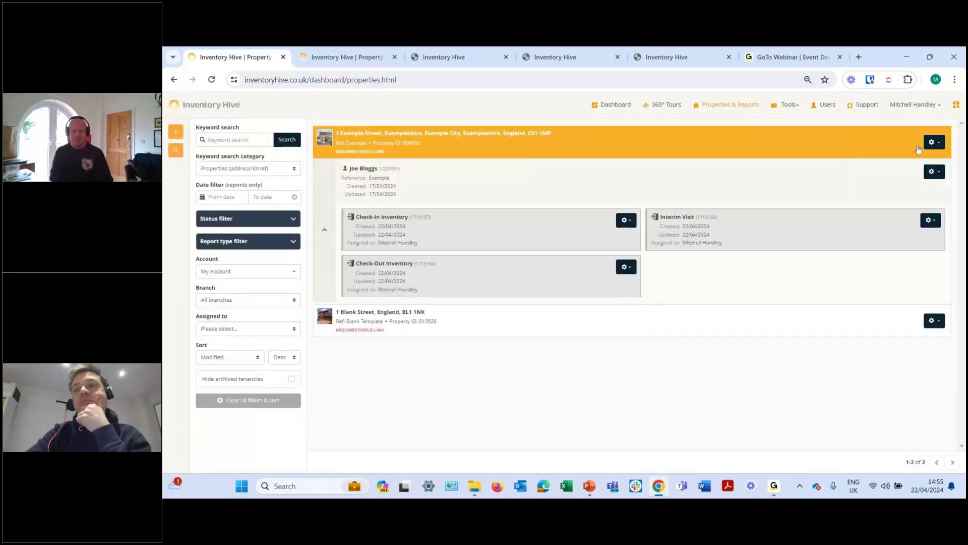
Add a custom report to the Example property using the Legionella Risk Report template and save the setup
{"action": "left_click", "coordinate": [933, 143]}
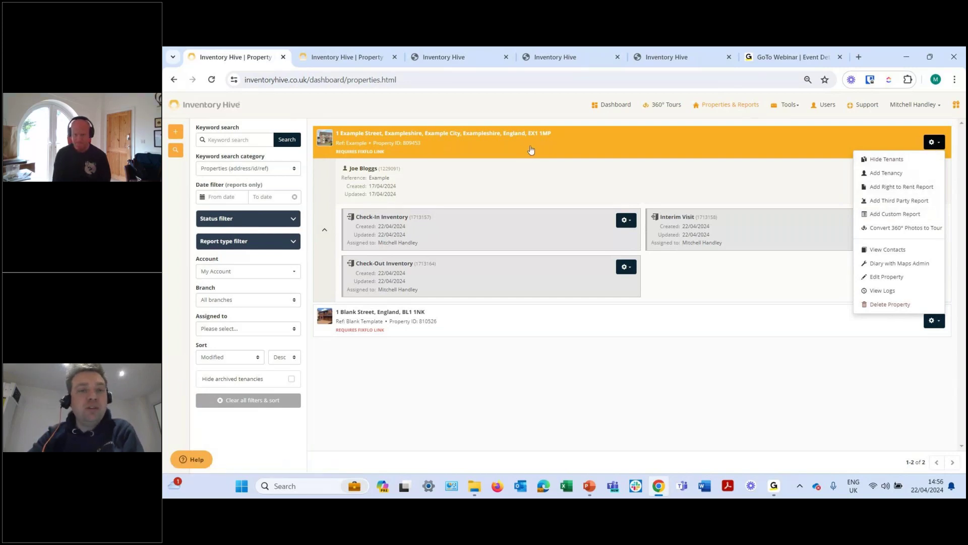
{"action": "left_click", "coordinate": [894, 215]}
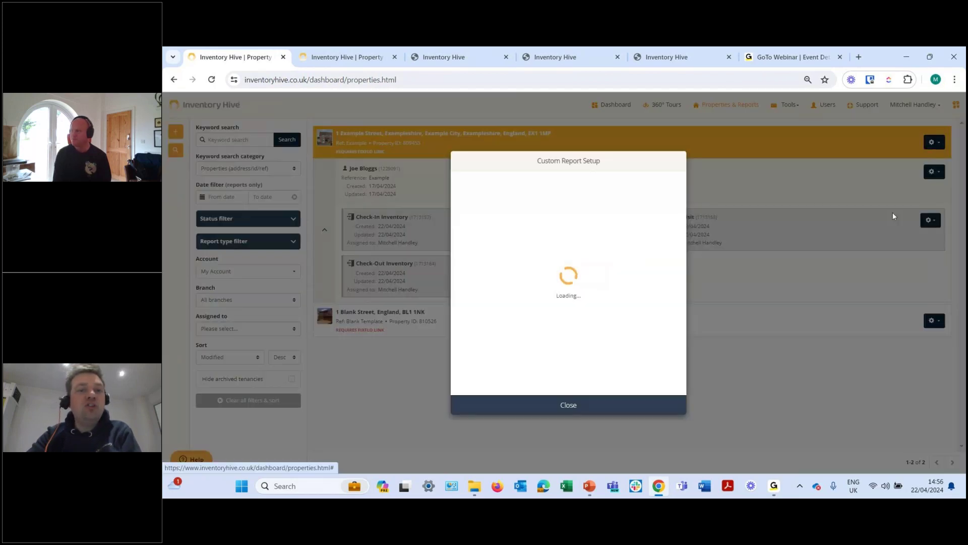
{"action": "left_click", "coordinate": [545, 285]}
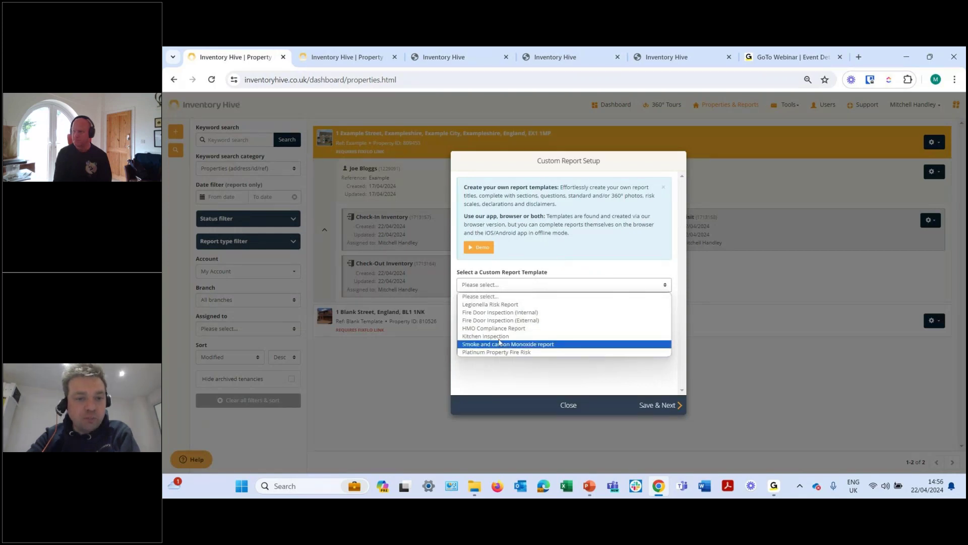
{"action": "left_click", "coordinate": [504, 305]}
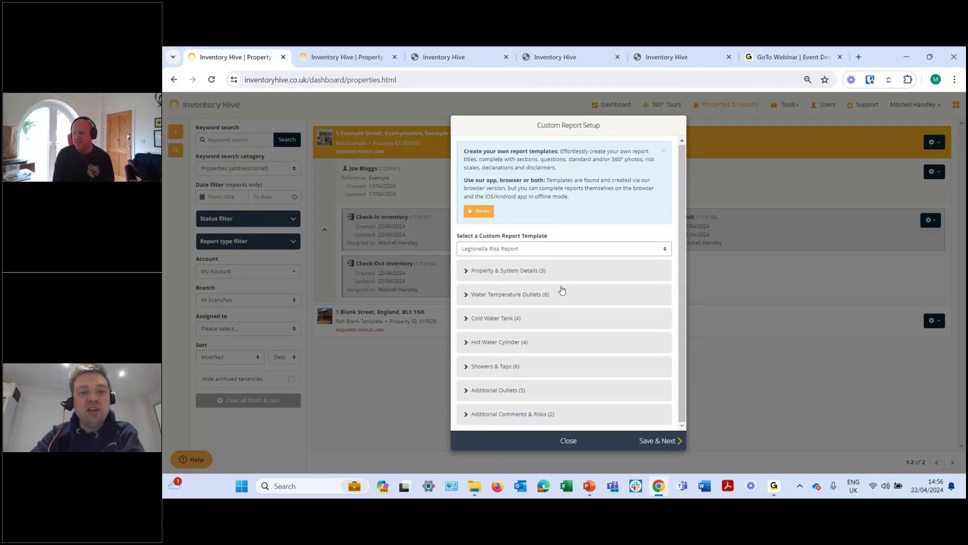
{"action": "left_click", "coordinate": [653, 441]}
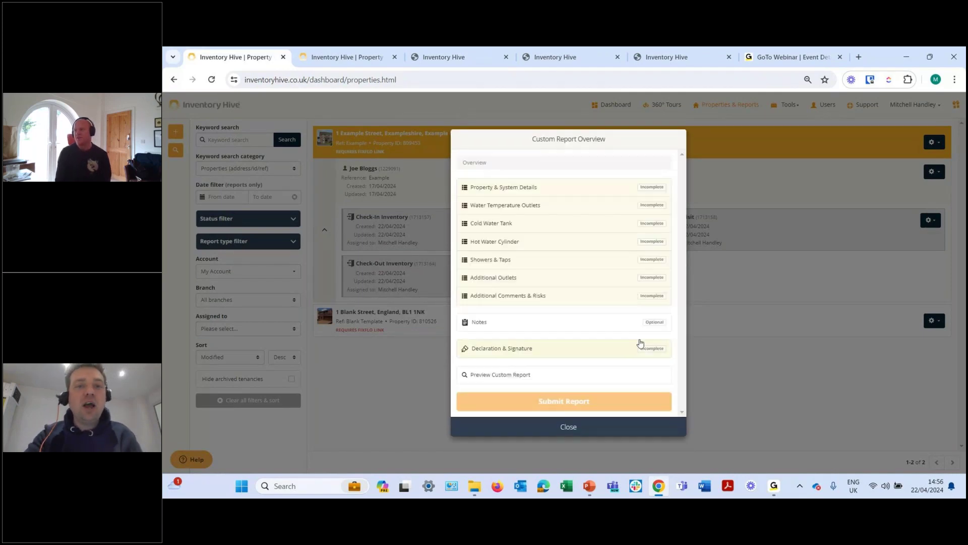
View the Property & System Details questions of the custom report, and close the report to return to the property list
{"action": "left_click", "coordinate": [519, 189]}
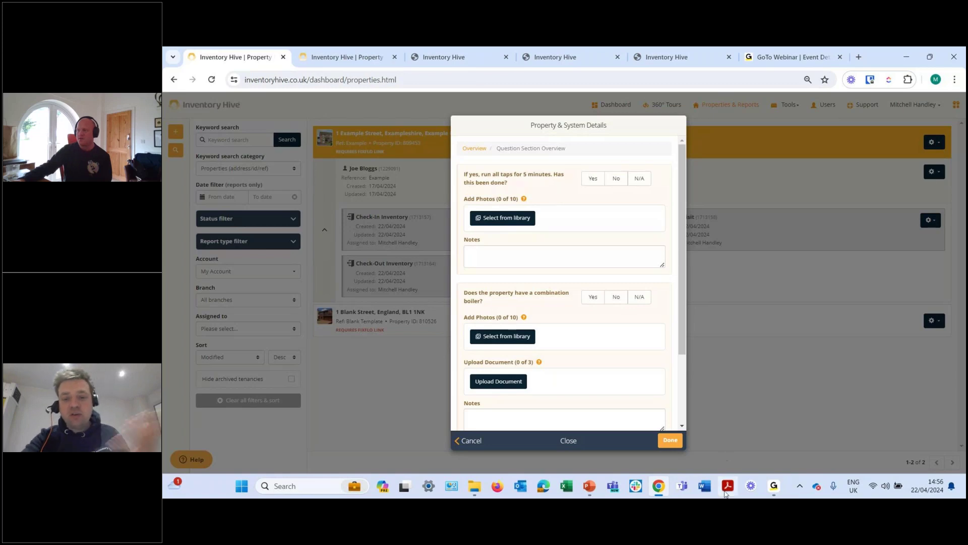
{"action": "mouse_move", "coordinate": [775, 490]}
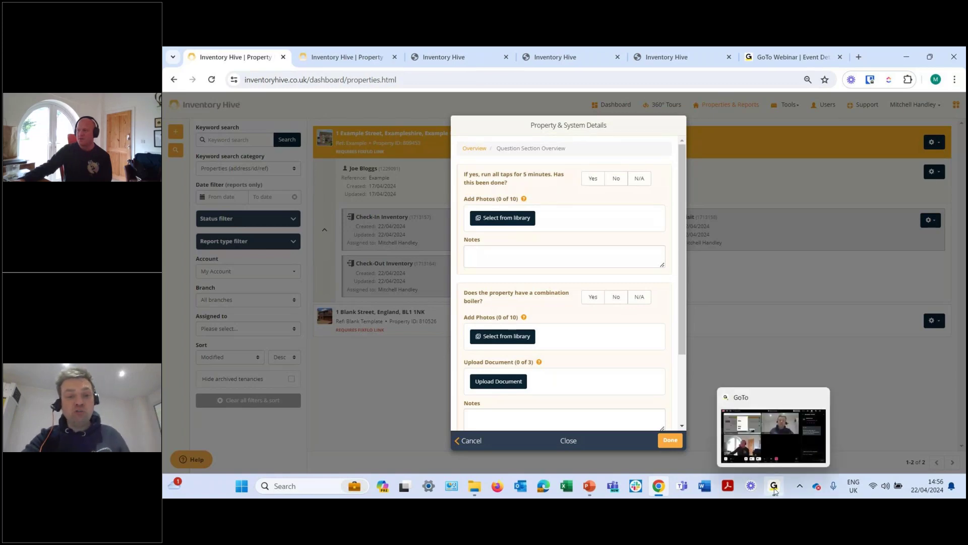
{"action": "left_click", "coordinate": [775, 490]}
{"action": "left_click", "coordinate": [664, 495]}
{"action": "left_click", "coordinate": [569, 444]}
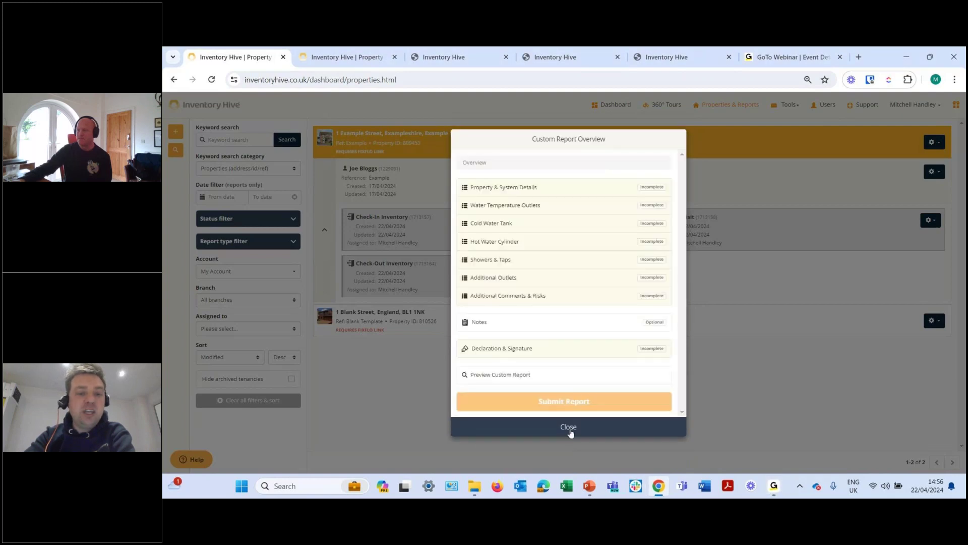
{"action": "left_click", "coordinate": [569, 429]}
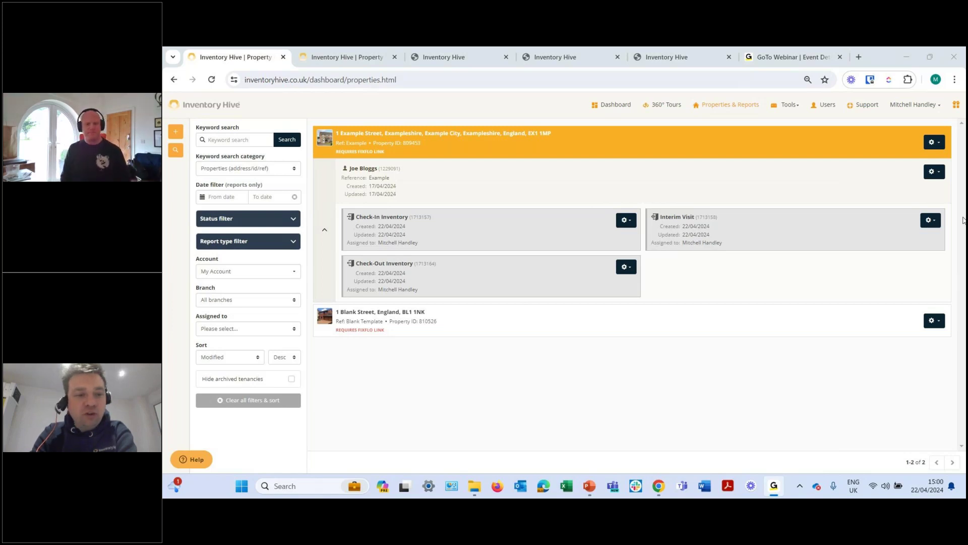
Switch to PowerPoint and present the "Any further questions?" contact slide from the current slide
{"action": "left_click", "coordinate": [590, 487]}
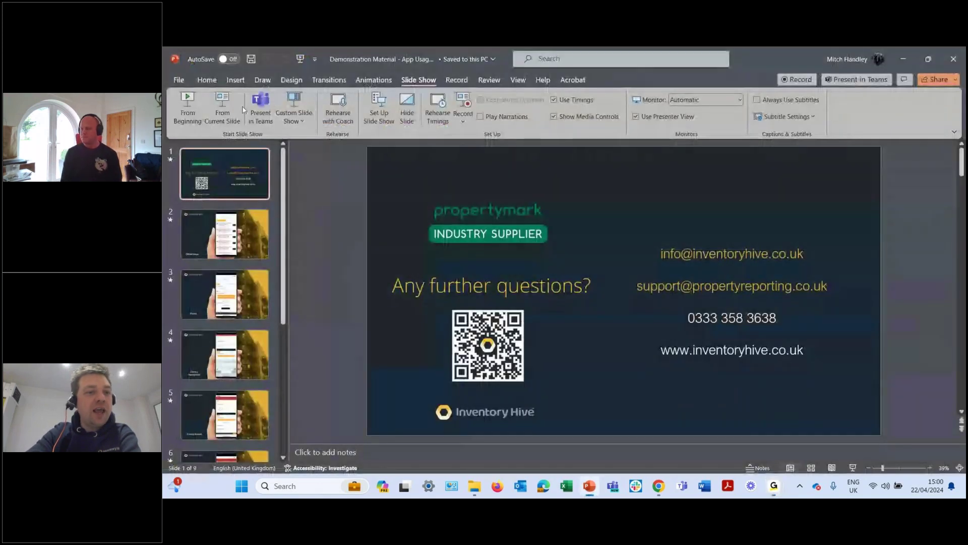
{"action": "left_click", "coordinate": [220, 115]}
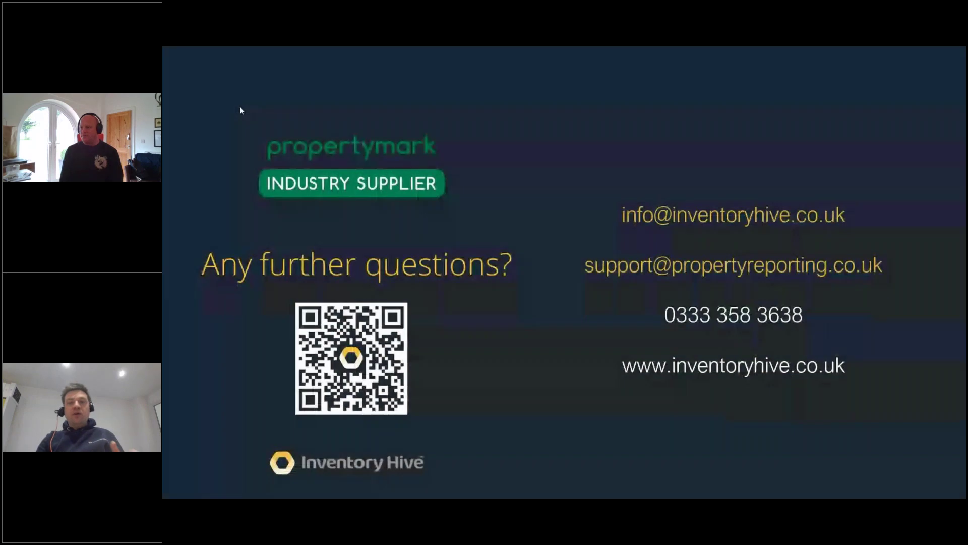